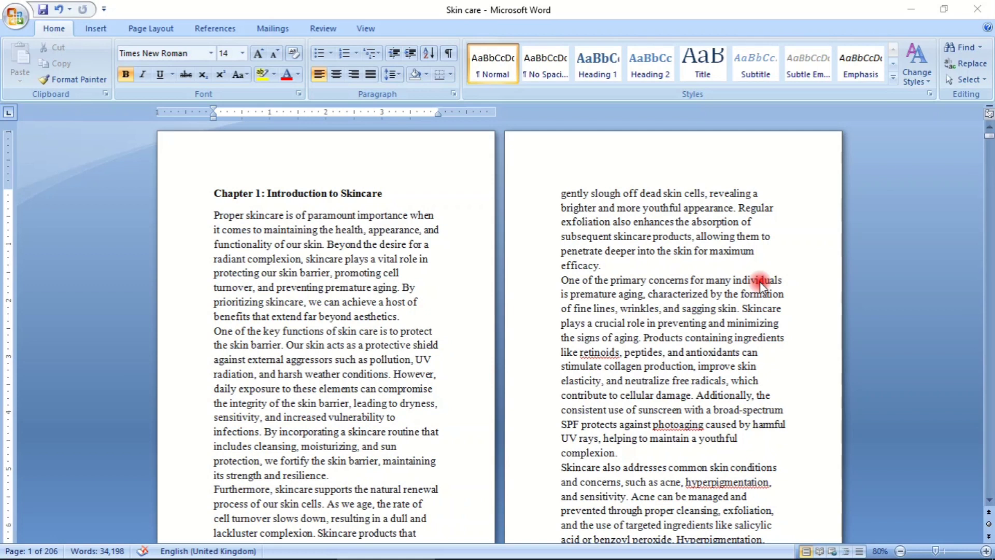
- Apply a custom paper size of 6" width by 9" height to the whole document
{"action": "left_click", "coordinate": [151, 33]}
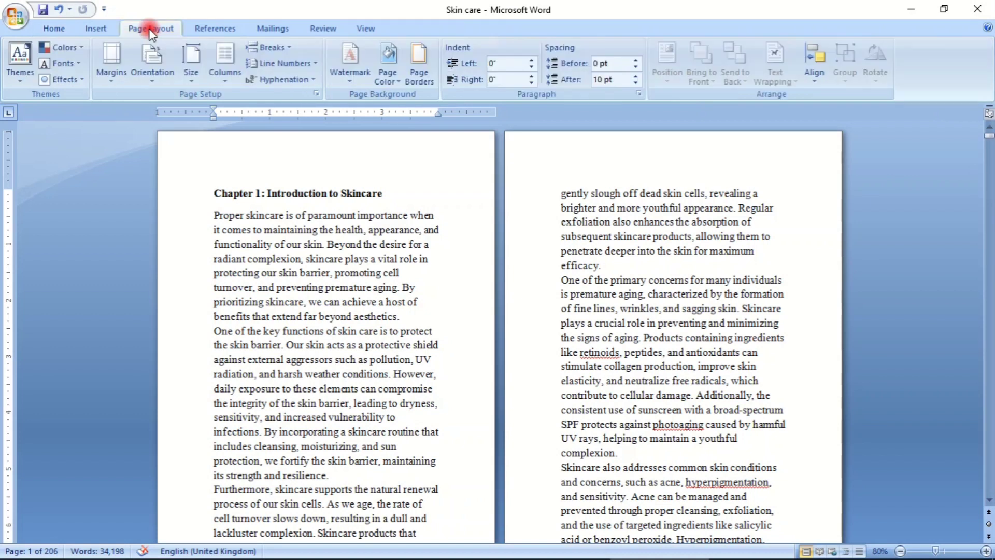
{"action": "left_click", "coordinate": [199, 77]}
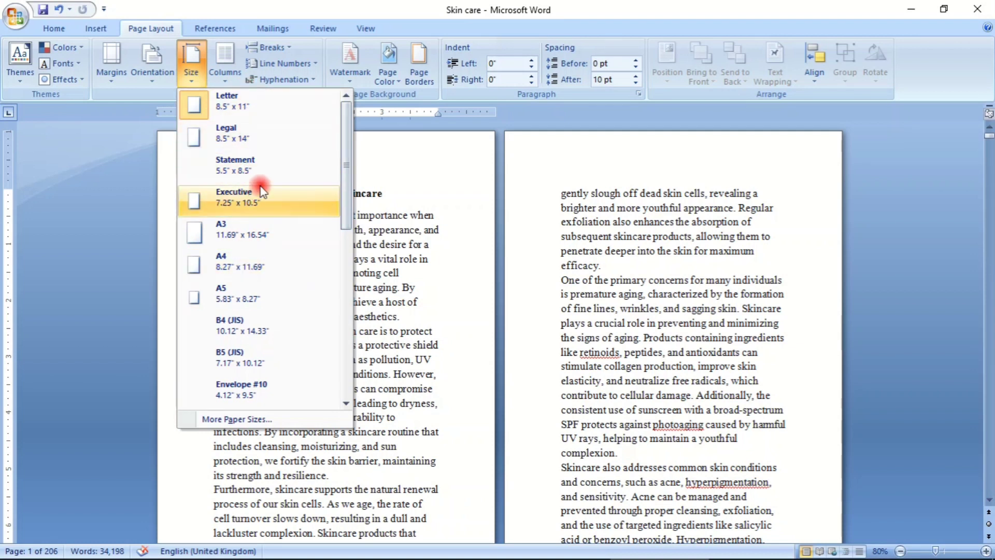
{"action": "left_click_drag", "start_coordinate": [346, 161], "coordinate": [326, 360]}
{"action": "scroll", "coordinate": [244, 251], "scroll_direction": "up", "scroll_amount": 5}
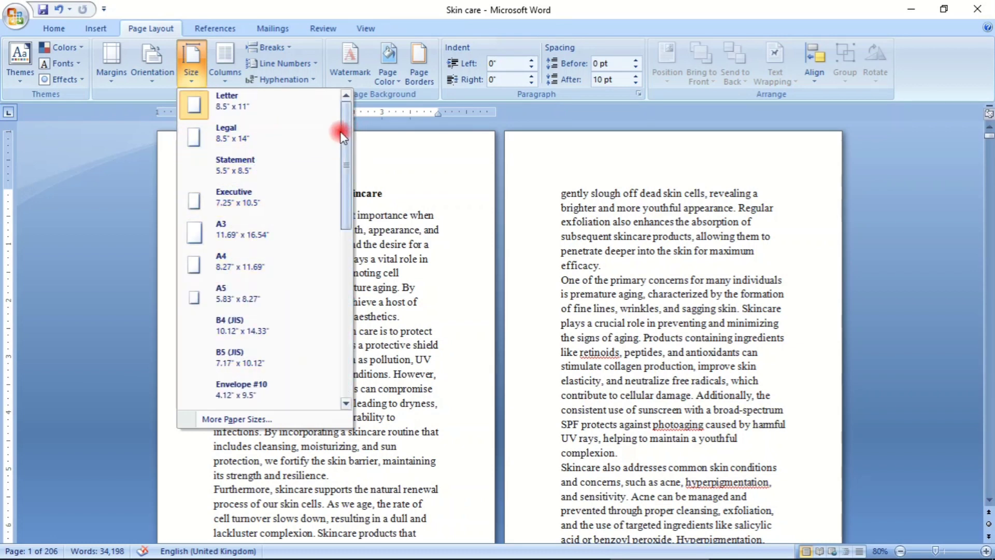
{"action": "left_click", "coordinate": [240, 420]}
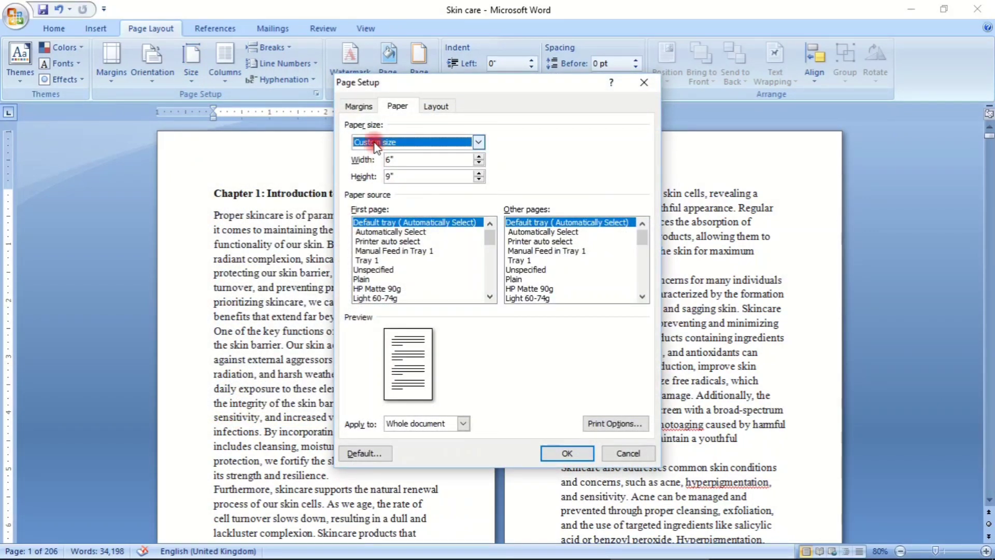
{"action": "left_click", "coordinate": [390, 159]}
{"action": "left_click", "coordinate": [390, 161]}
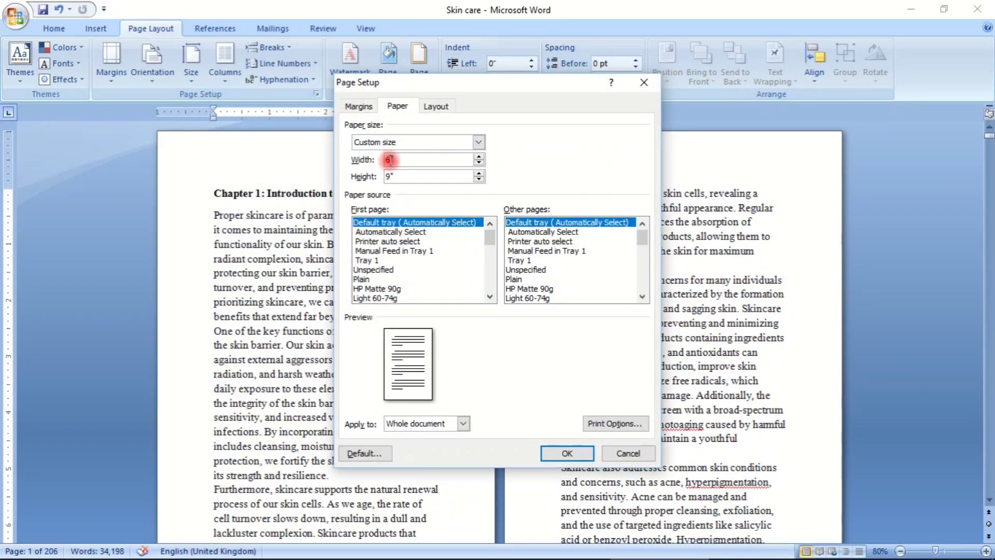
{"action": "left_click", "coordinate": [390, 178]}
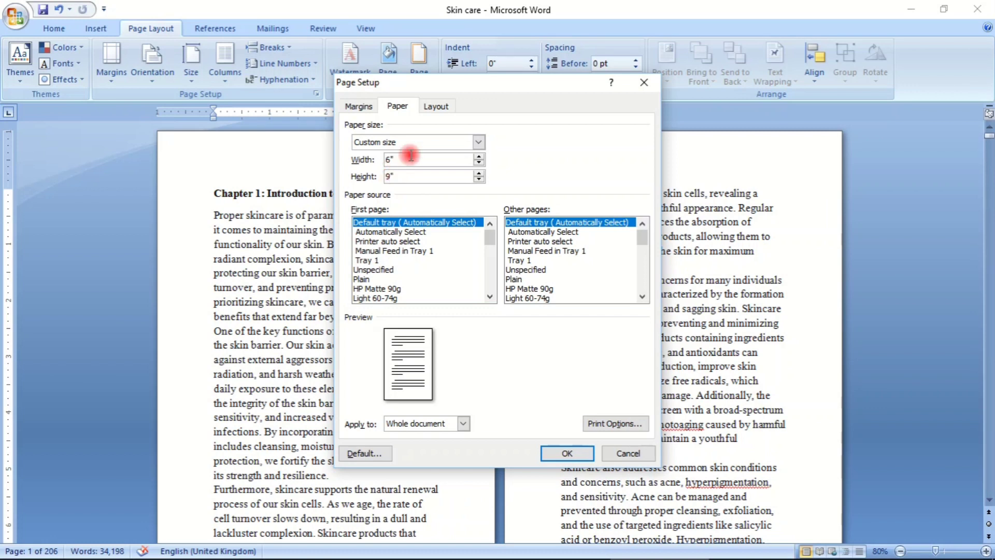
{"action": "left_click_drag", "start_coordinate": [435, 84], "coordinate": [398, 52]}
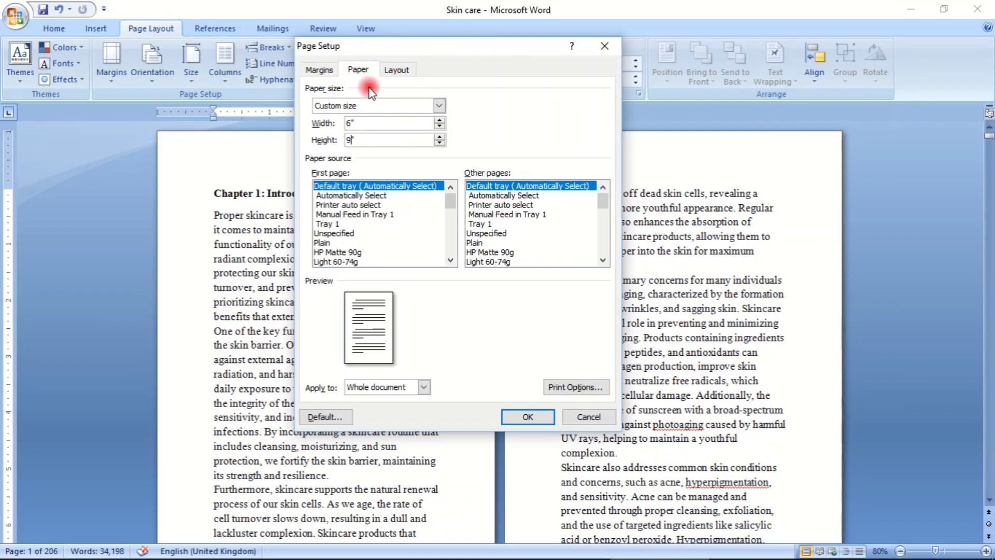
{"action": "left_click", "coordinate": [528, 417]}
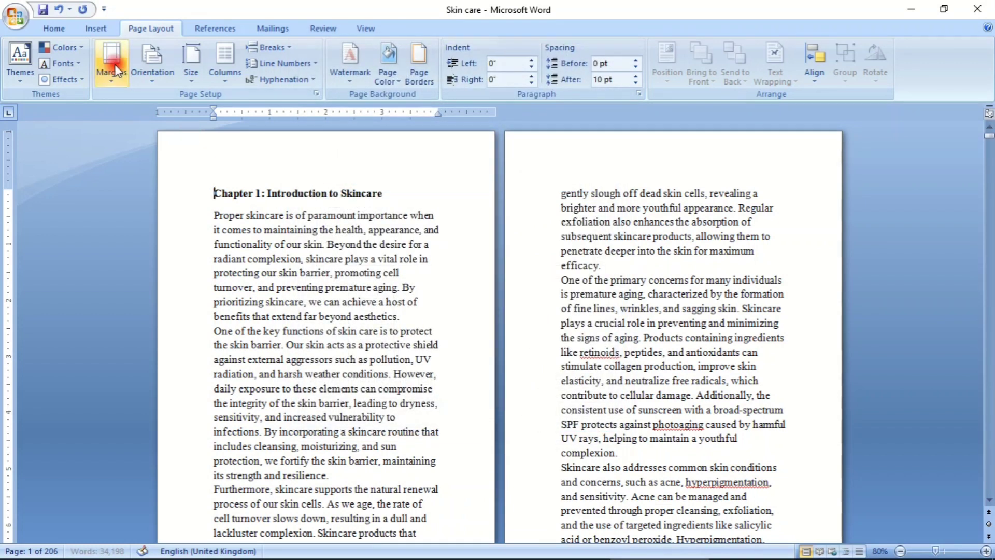
- Insert page numbers at the bottom of the page in the Plain Number 2 style and leave footer editing
{"action": "left_click", "coordinate": [48, 27]}
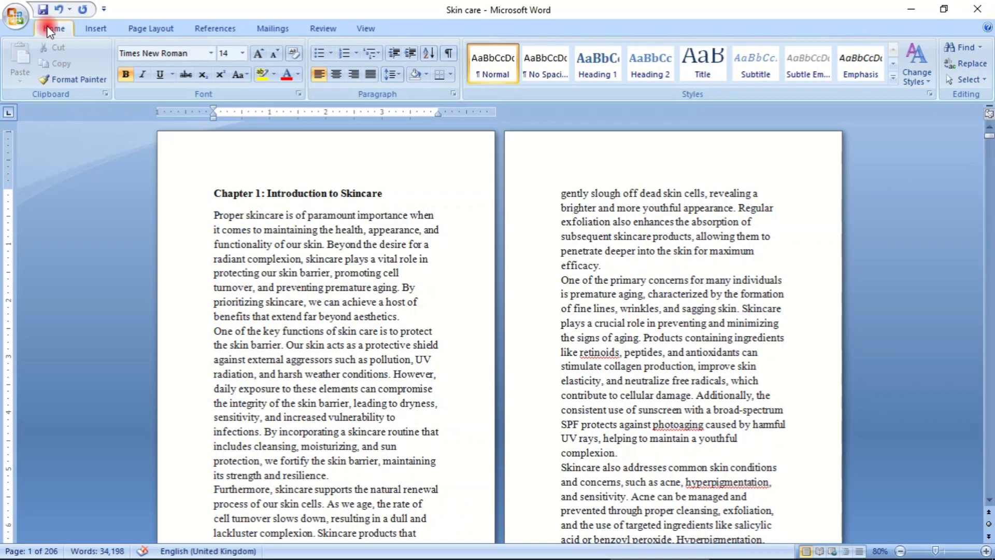
{"action": "left_click", "coordinate": [103, 30]}
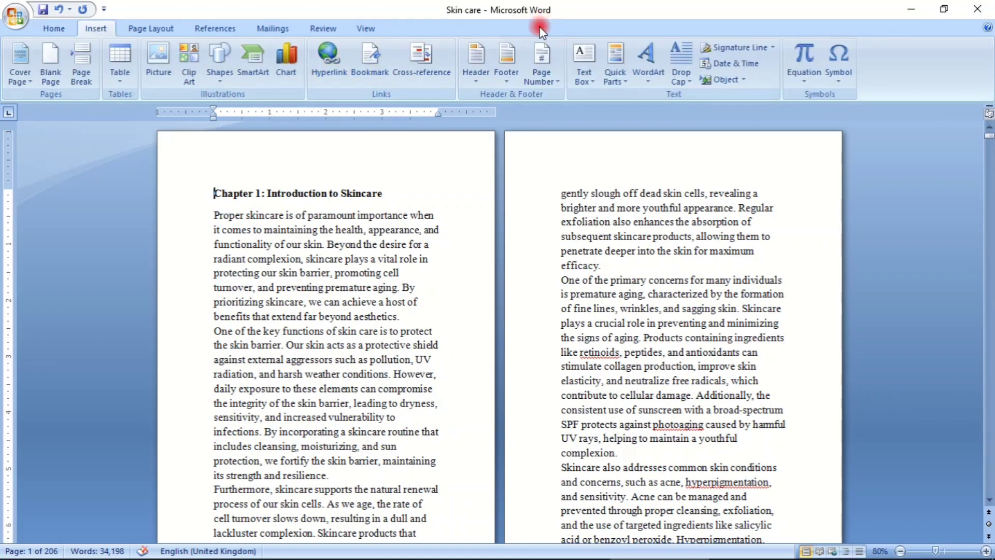
{"action": "left_click", "coordinate": [538, 63]}
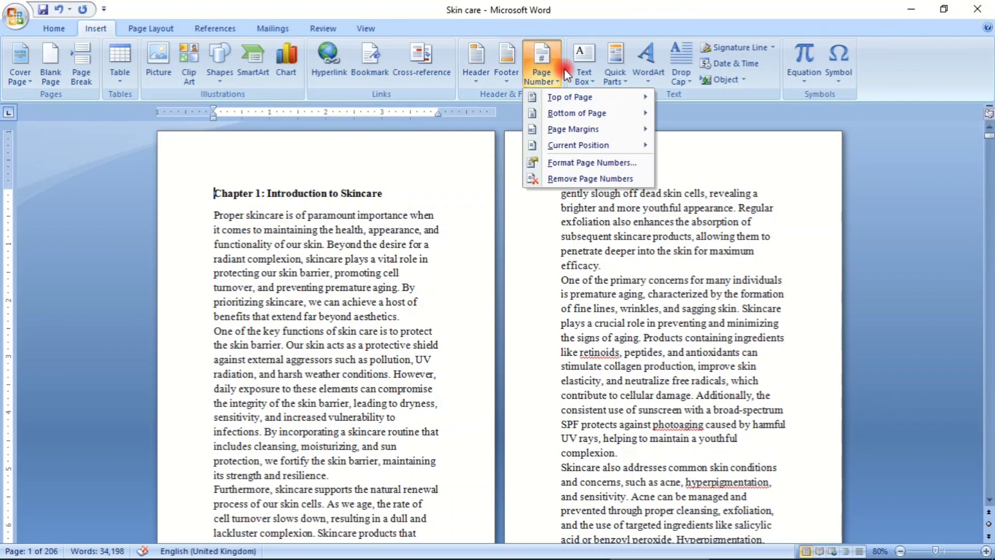
{"action": "mouse_move", "coordinate": [601, 114]}
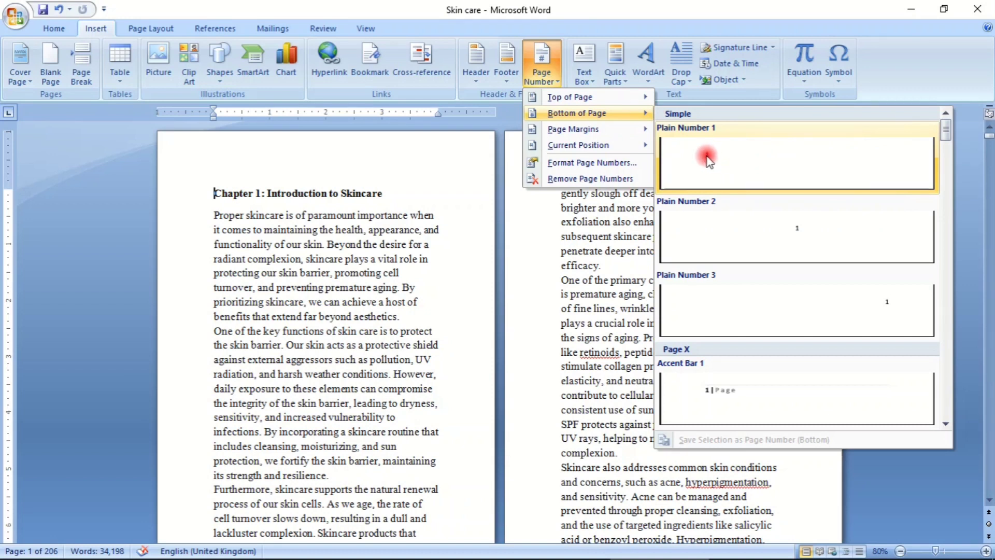
{"action": "scroll", "coordinate": [829, 309], "scroll_direction": "down", "scroll_amount": 3}
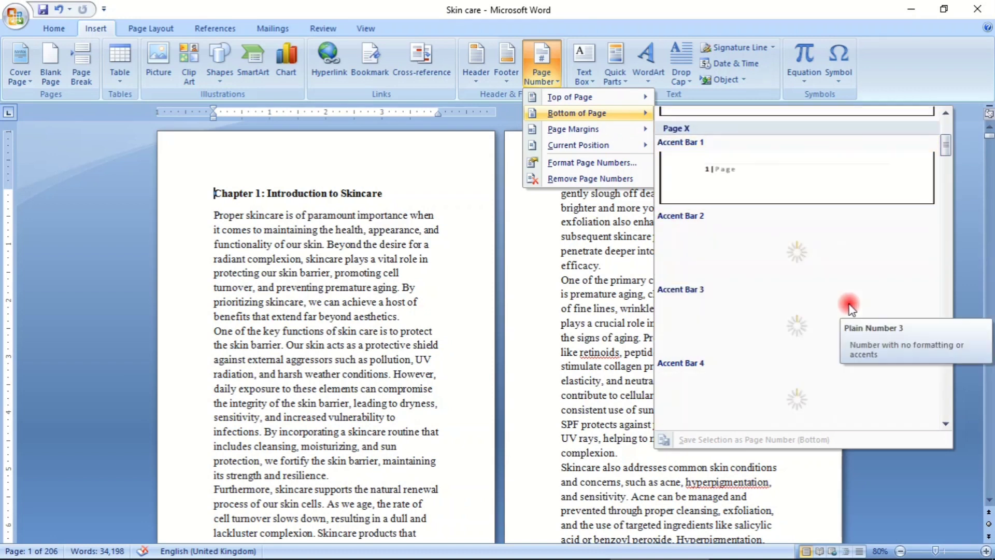
{"action": "scroll", "coordinate": [850, 309], "scroll_direction": "down", "scroll_amount": 3}
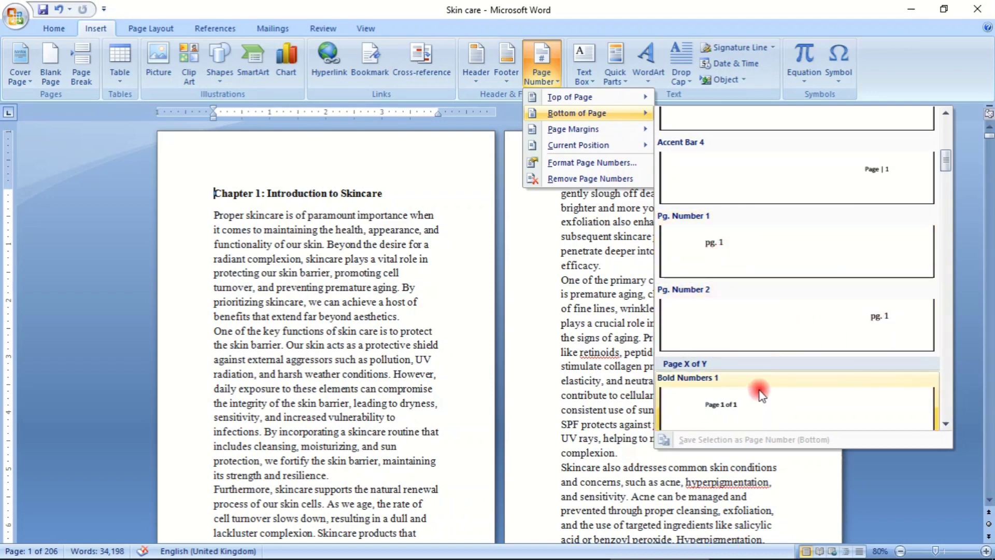
{"action": "scroll", "coordinate": [760, 394], "scroll_direction": "up", "scroll_amount": 6}
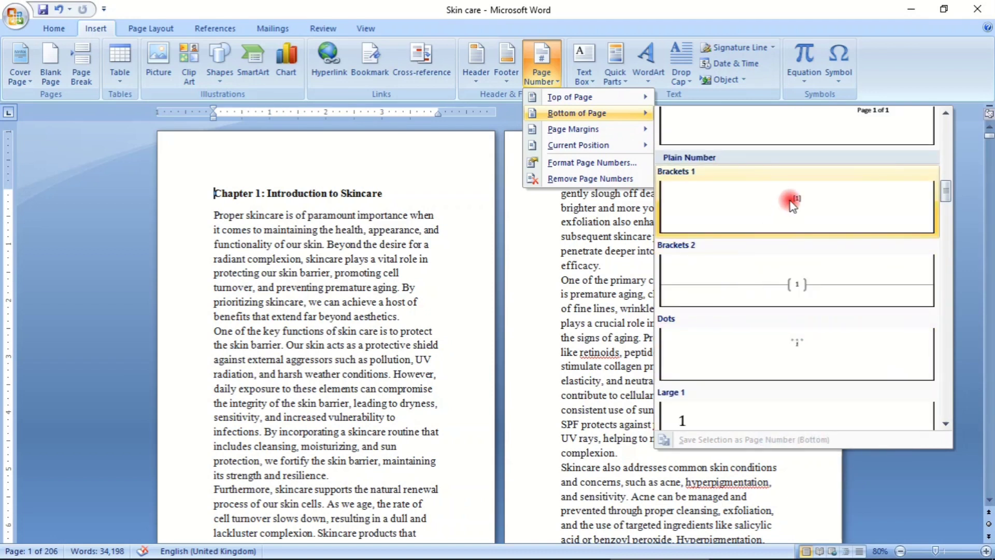
{"action": "scroll", "coordinate": [793, 205], "scroll_direction": "up", "scroll_amount": 3}
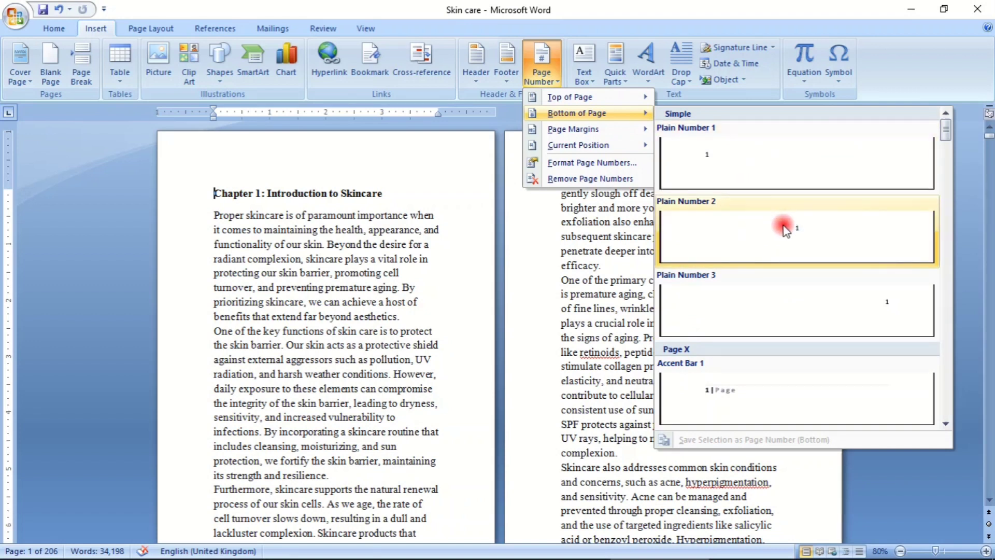
{"action": "left_click", "coordinate": [799, 230]}
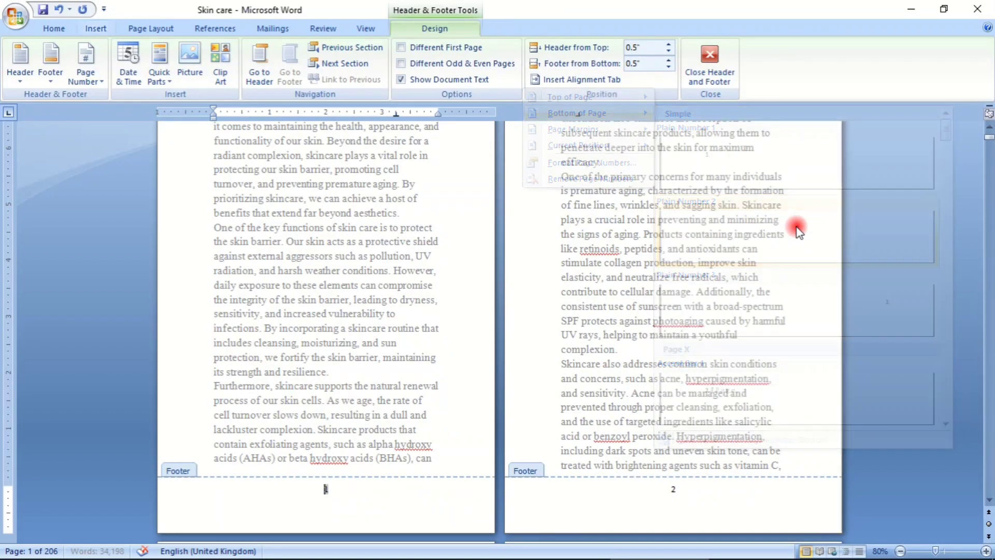
{"action": "left_click", "coordinate": [710, 54]}
- Look through the opening pages to check the footer page numbers and the chapter content
{"action": "scroll", "coordinate": [290, 342], "scroll_direction": "down", "scroll_amount": 2}
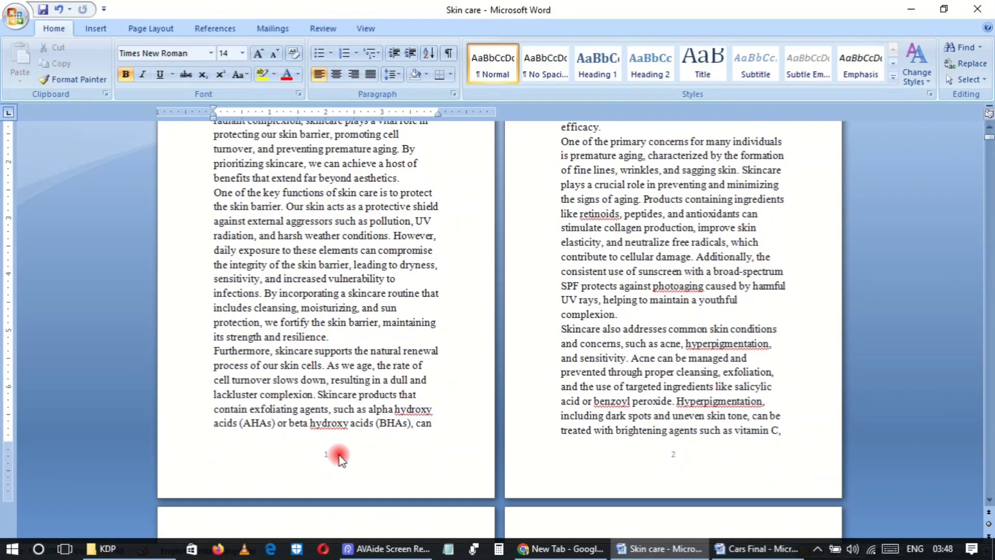
{"action": "scroll", "coordinate": [410, 332], "scroll_direction": "up", "scroll_amount": 3}
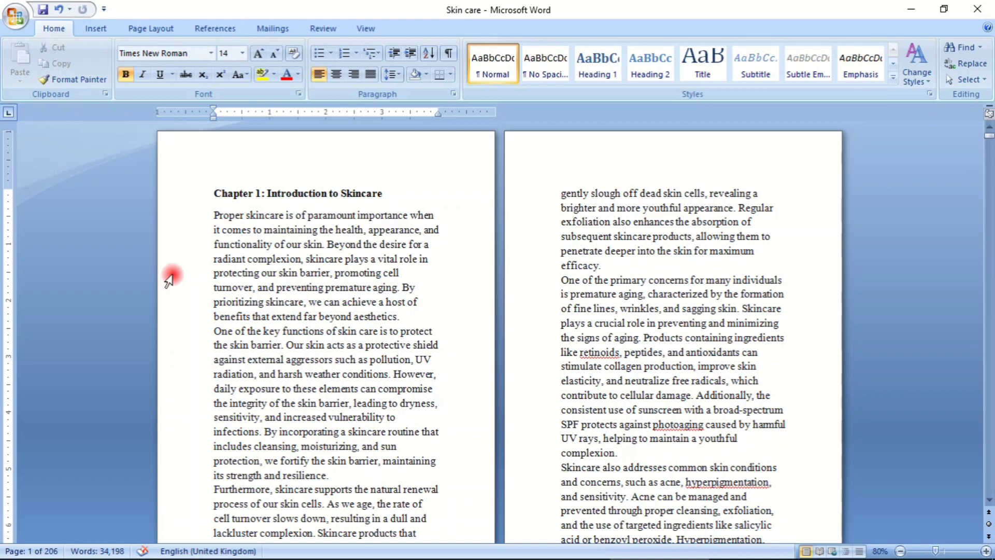
{"action": "scroll", "coordinate": [305, 220], "scroll_direction": "down", "scroll_amount": 3}
{"action": "scroll", "coordinate": [304, 220], "scroll_direction": "down", "scroll_amount": 15}
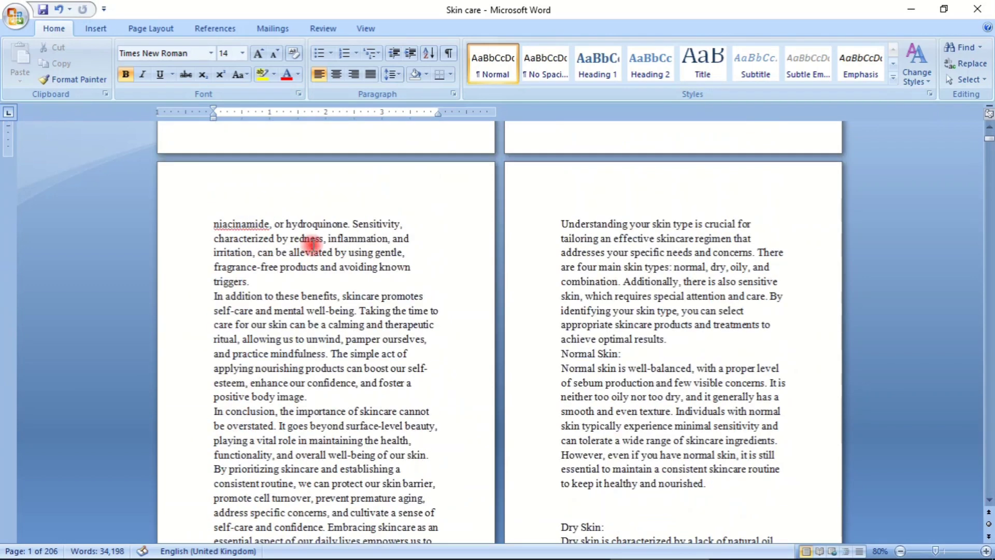
{"action": "scroll", "coordinate": [313, 245], "scroll_direction": "down", "scroll_amount": 15}
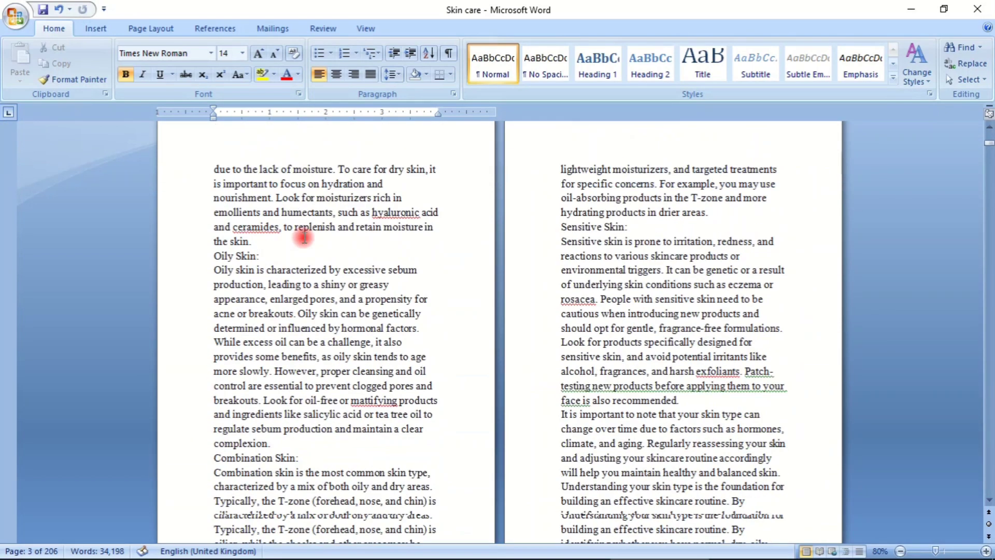
{"action": "scroll", "coordinate": [299, 237], "scroll_direction": "down", "scroll_amount": 8}
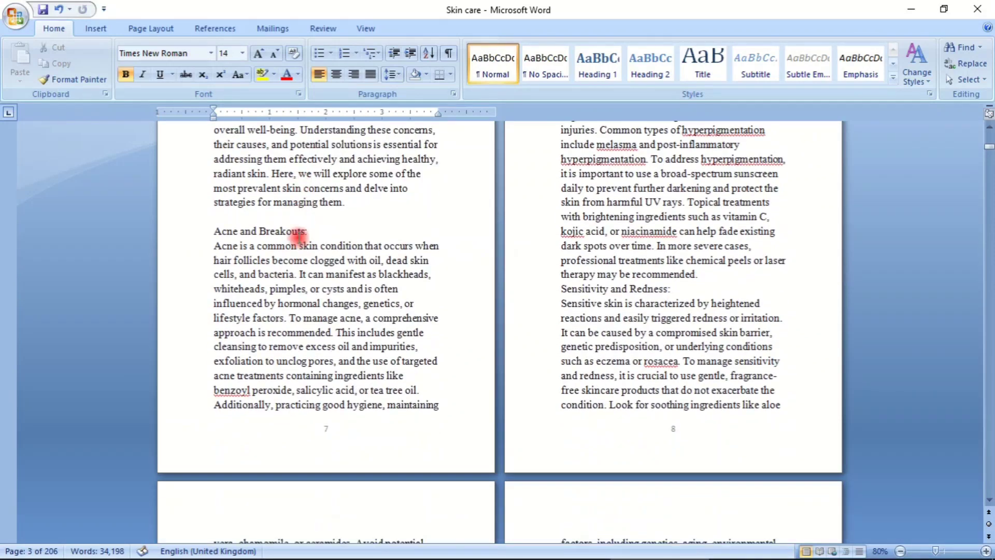
{"action": "scroll", "coordinate": [299, 235], "scroll_direction": "up", "scroll_amount": 7}
{"action": "scroll", "coordinate": [299, 236], "scroll_direction": "up", "scroll_amount": 15}
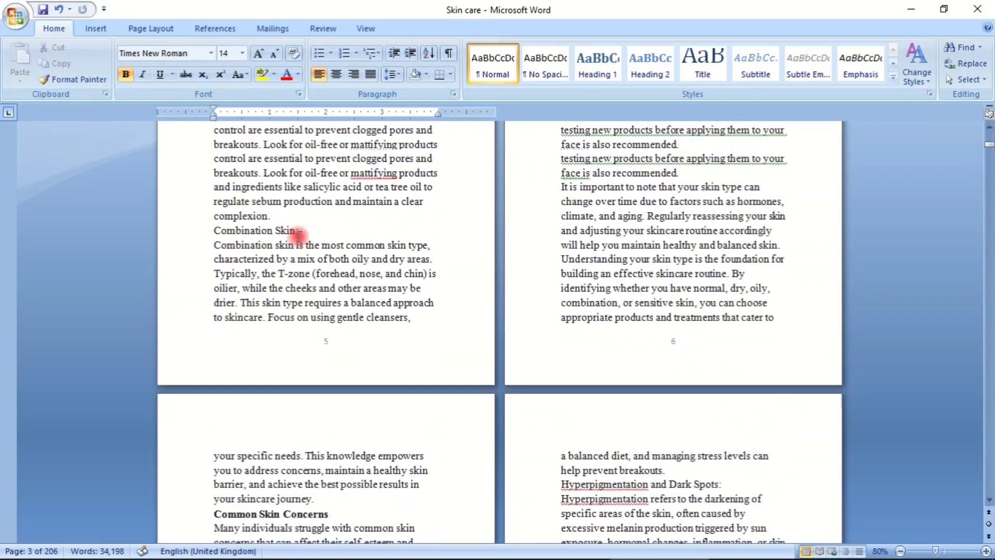
{"action": "scroll", "coordinate": [299, 236], "scroll_direction": "up", "scroll_amount": 8}
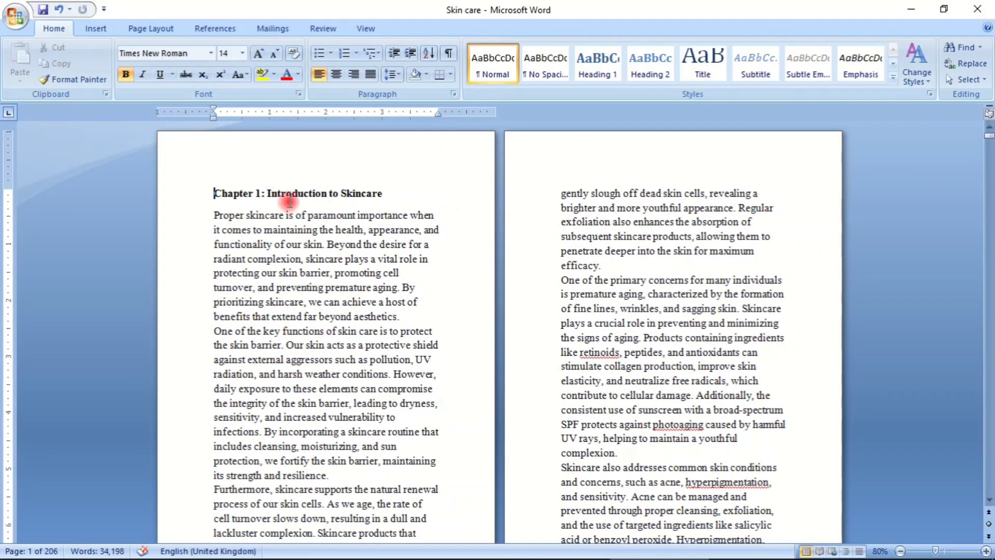
- Insert a page break before the heading "Chapter 1: Introduction to Skincare"
{"action": "left_click", "coordinate": [287, 193]}
{"action": "left_click", "coordinate": [215, 193]}
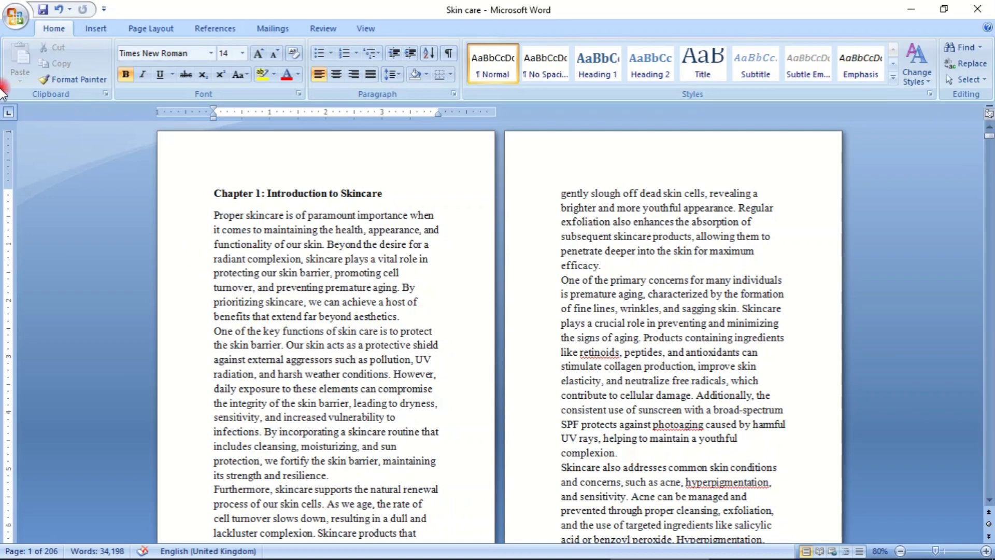
{"action": "left_click", "coordinate": [97, 29]}
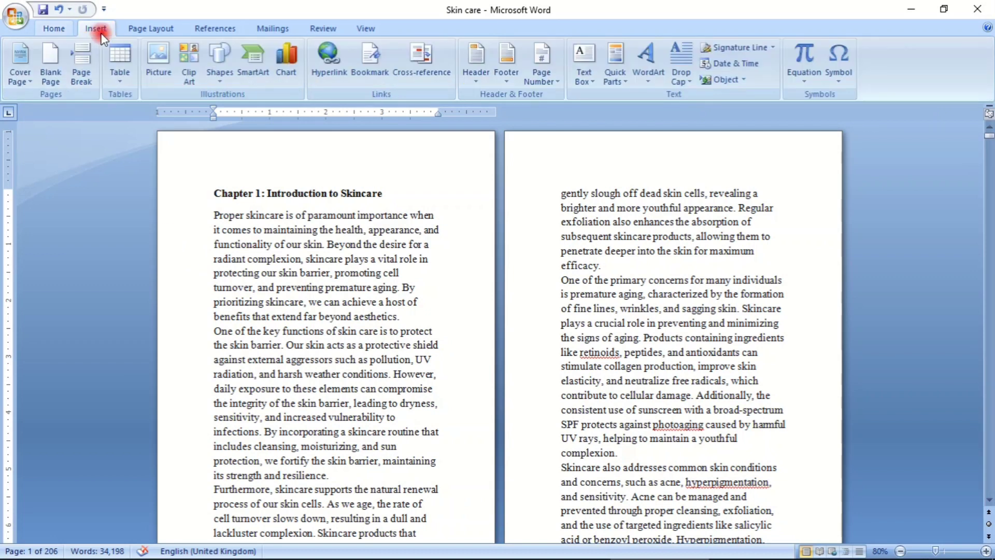
{"action": "left_click", "coordinate": [79, 74]}
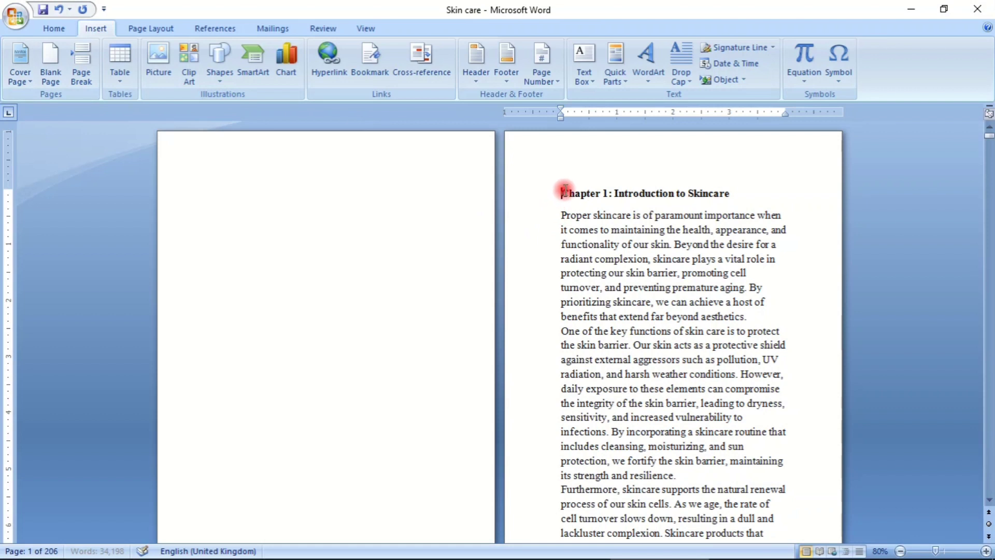
- Enter the heading "INTRODUCTION" on the new blank first page
{"action": "left_click", "coordinate": [240, 186]}
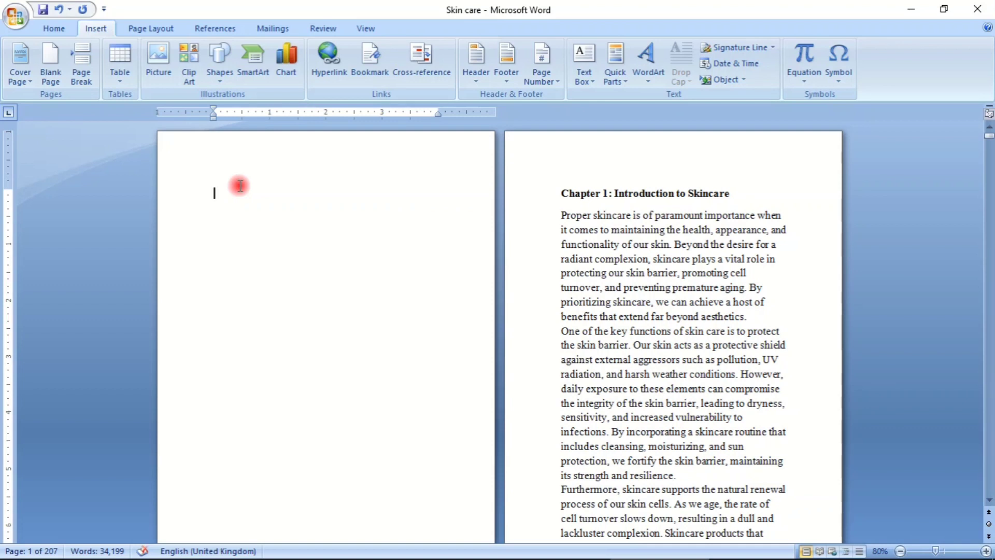
{"action": "type", "text": "INTR"}
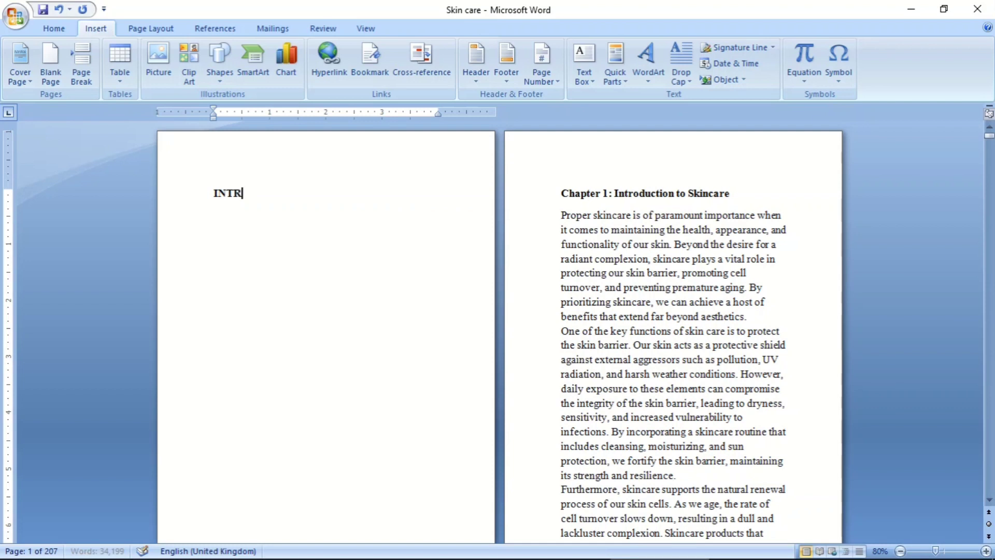
{"action": "type", "text": "ODU"}
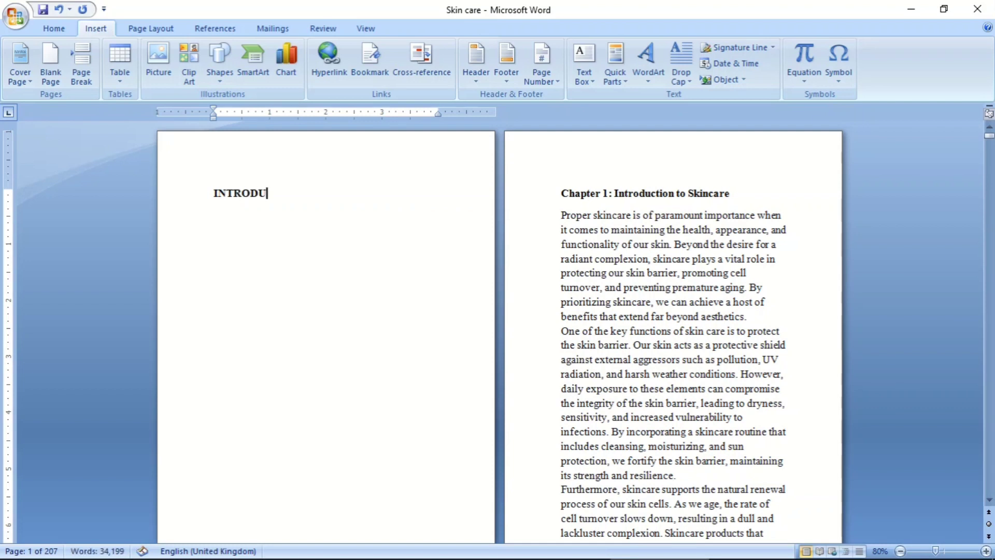
{"action": "type", "text": "CTION"}
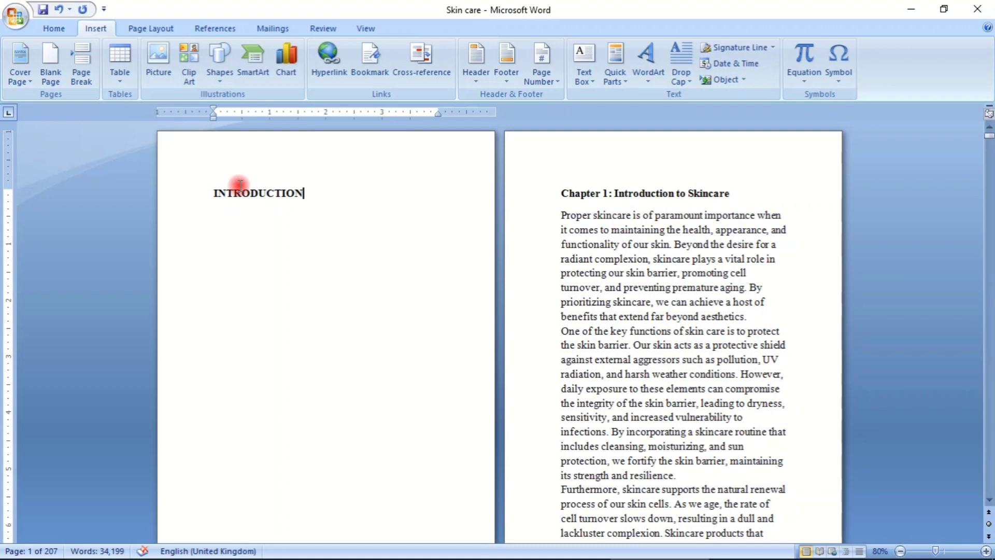
{"action": "left_click", "coordinate": [216, 196]}
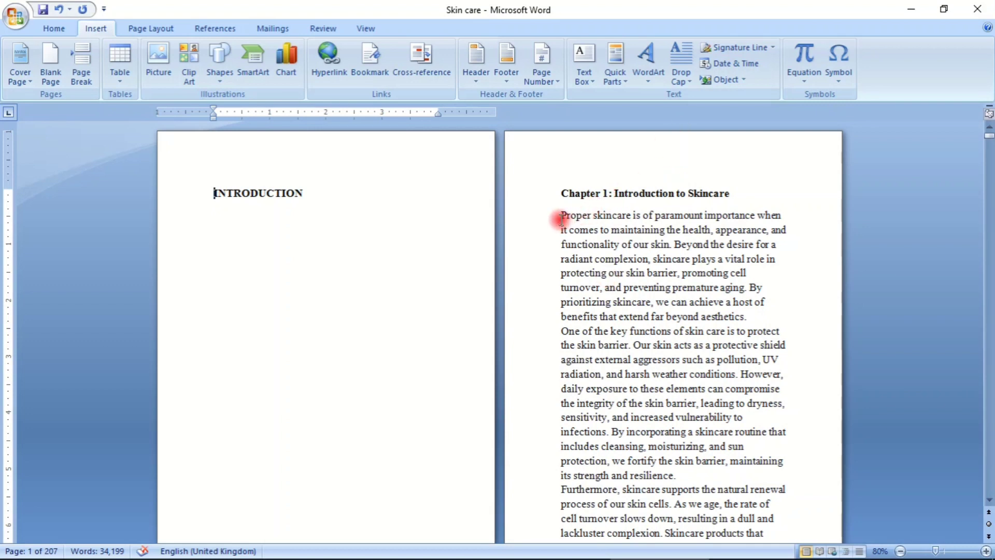
- Switch to the Cars Final document and examine how its title, copyright, table of contents and introduction pages are laid out
{"action": "scroll", "coordinate": [610, 224], "scroll_direction": "down", "scroll_amount": 1}
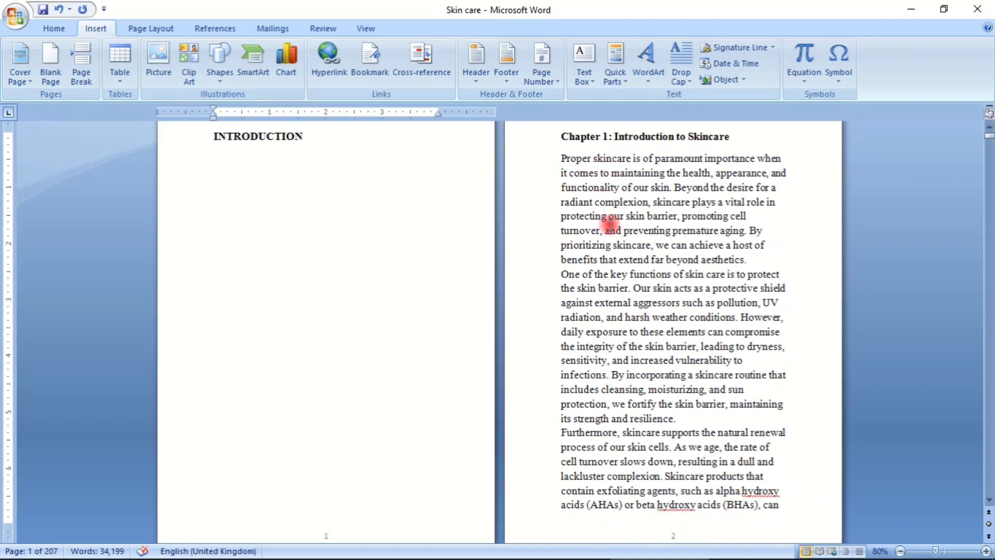
{"action": "scroll", "coordinate": [606, 227], "scroll_direction": "up", "scroll_amount": 1}
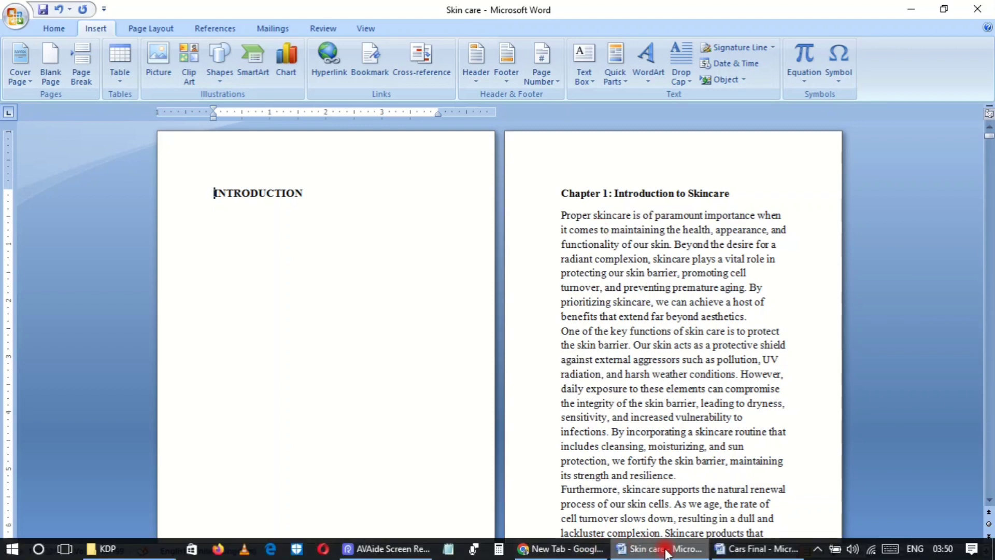
{"action": "mouse_move", "coordinate": [721, 548]}
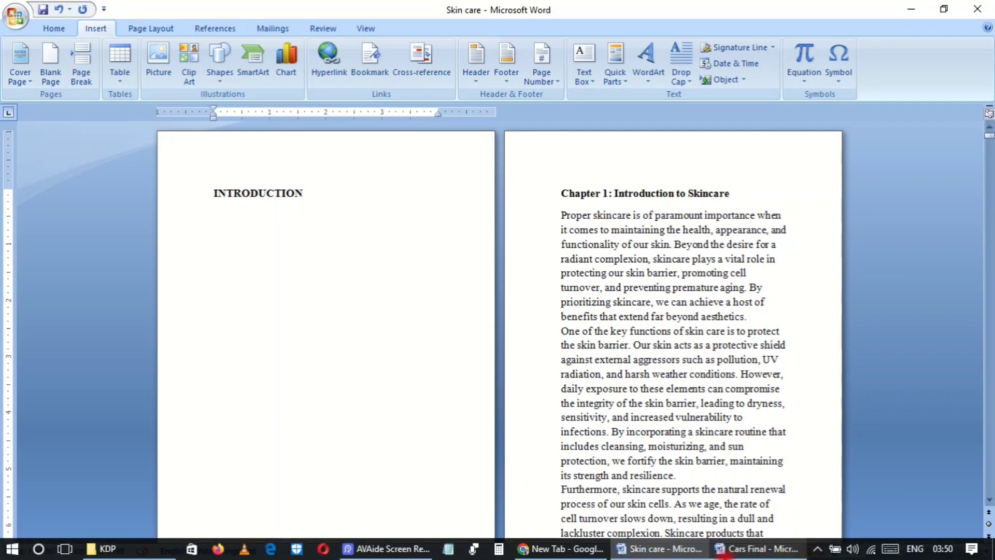
{"action": "left_click", "coordinate": [761, 550]}
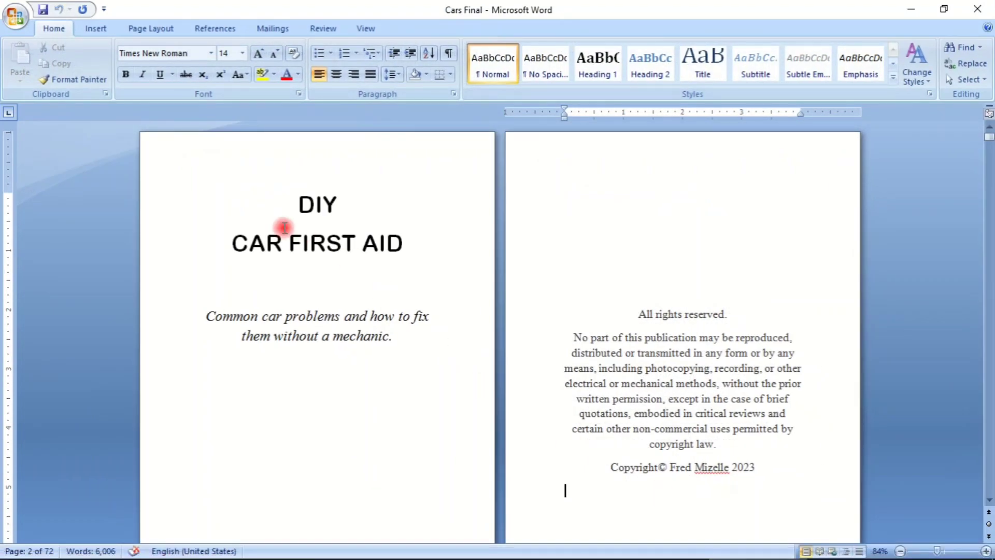
{"action": "scroll", "coordinate": [337, 270], "scroll_direction": "down", "scroll_amount": 20}
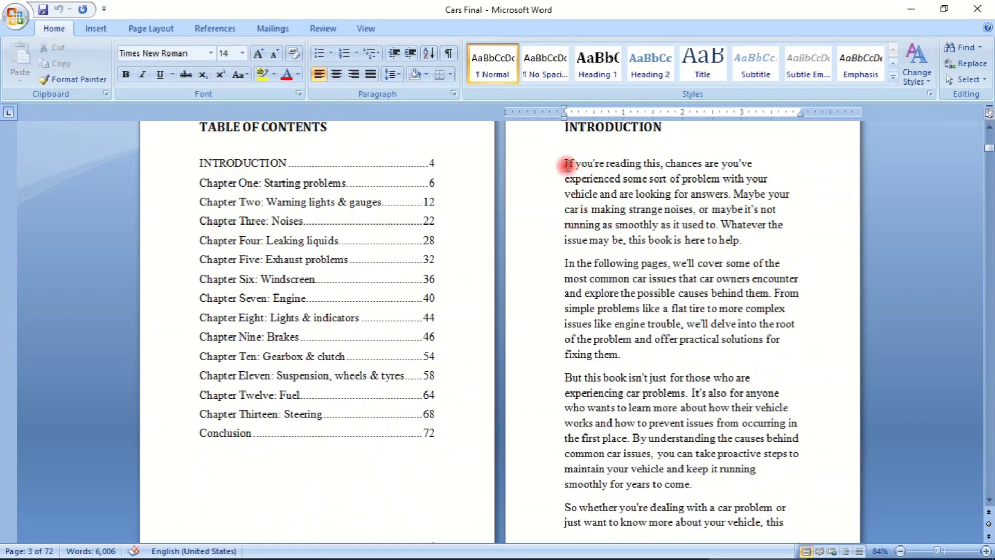
{"action": "left_click", "coordinate": [613, 166]}
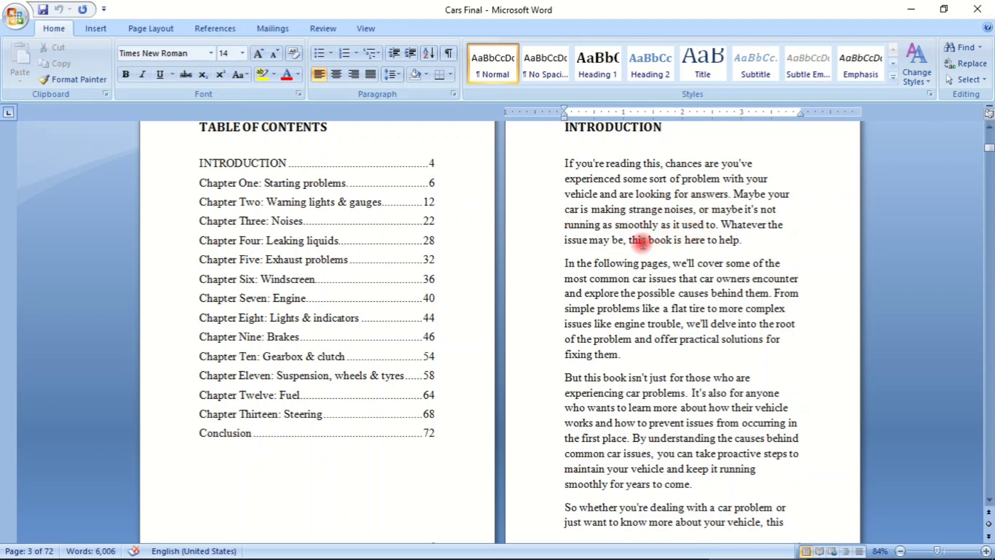
{"action": "scroll", "coordinate": [709, 231], "scroll_direction": "down", "scroll_amount": 1}
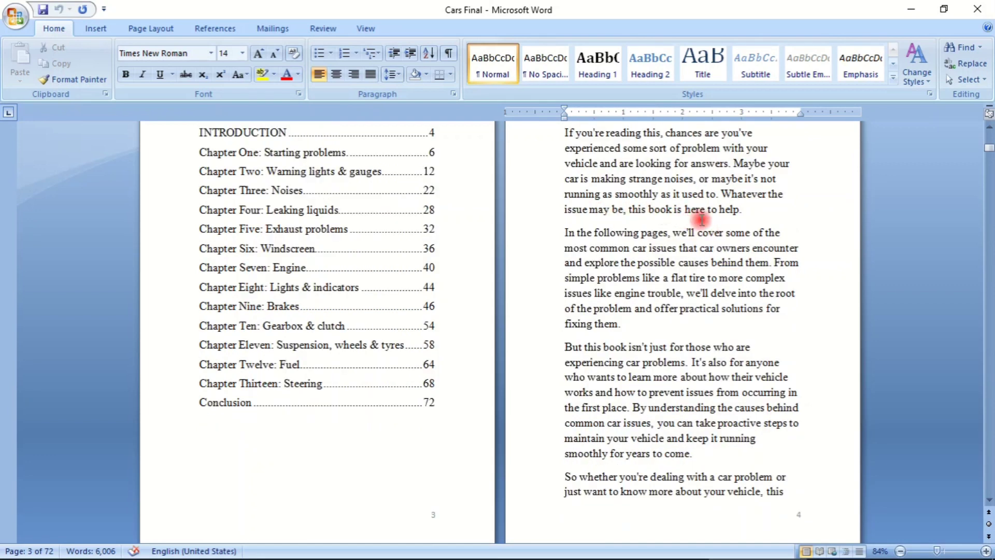
{"action": "scroll", "coordinate": [631, 229], "scroll_direction": "up", "scroll_amount": 3}
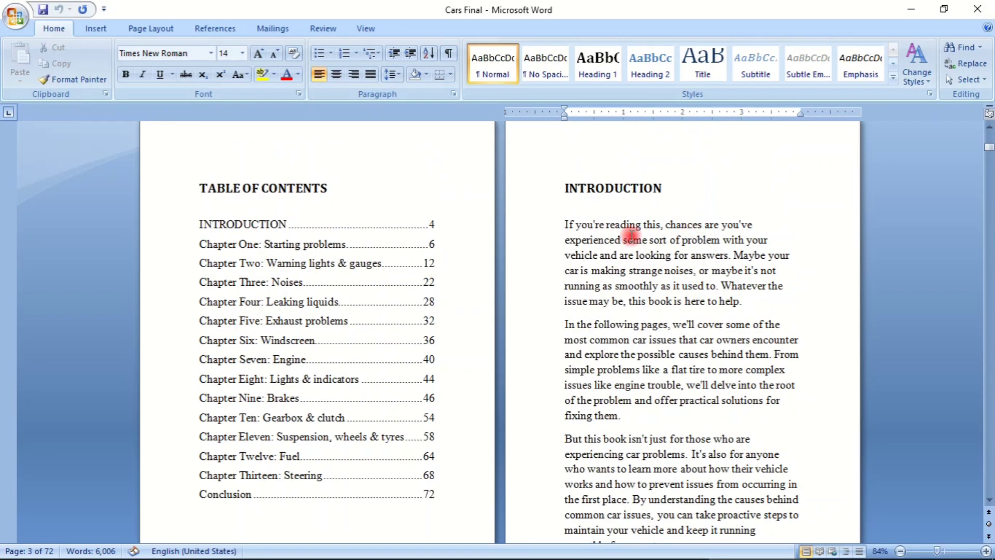
- Examine the length of the Cars Final introduction and where Chapter One begins, and return to the opening pages
{"action": "scroll", "coordinate": [573, 209], "scroll_direction": "down", "scroll_amount": 6}
{"action": "scroll", "coordinate": [571, 214], "scroll_direction": "down", "scroll_amount": 2}
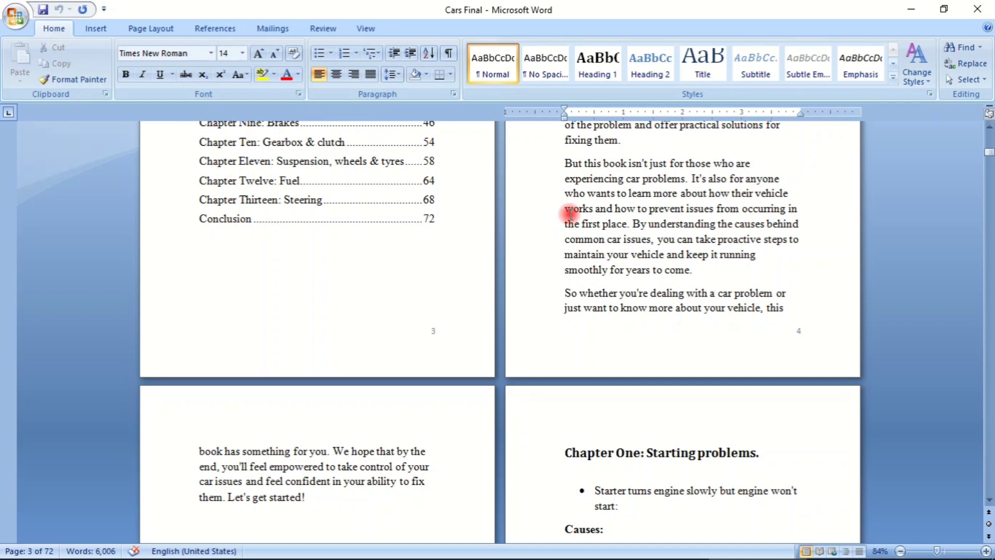
{"action": "scroll", "coordinate": [602, 231], "scroll_direction": "down", "scroll_amount": 3}
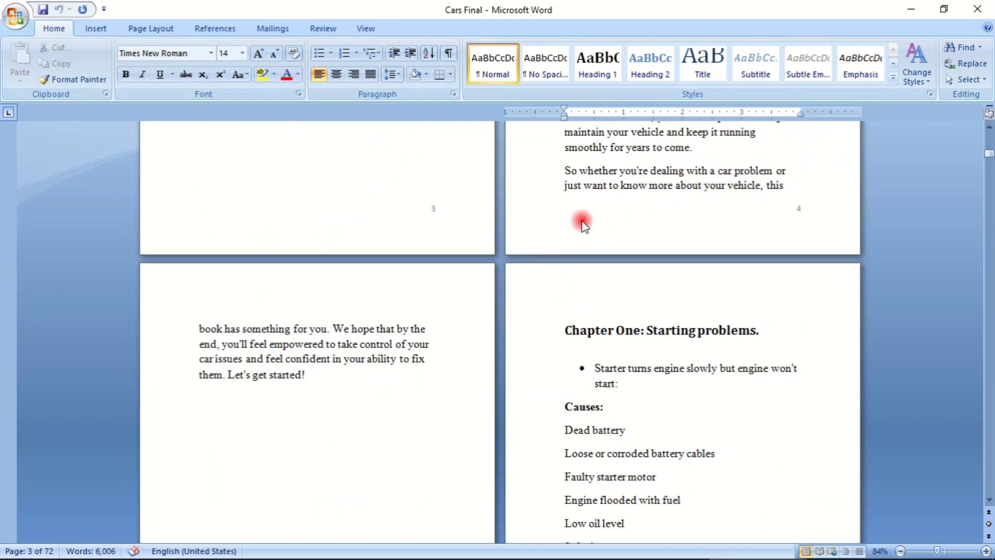
{"action": "scroll", "coordinate": [581, 218], "scroll_direction": "up", "scroll_amount": 8}
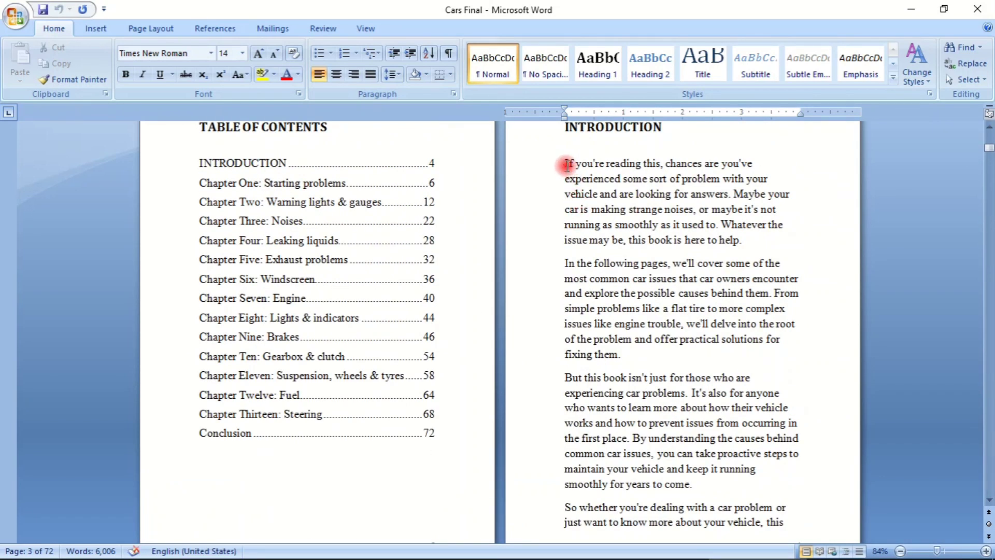
{"action": "scroll", "coordinate": [567, 164], "scroll_direction": "down", "scroll_amount": 4}
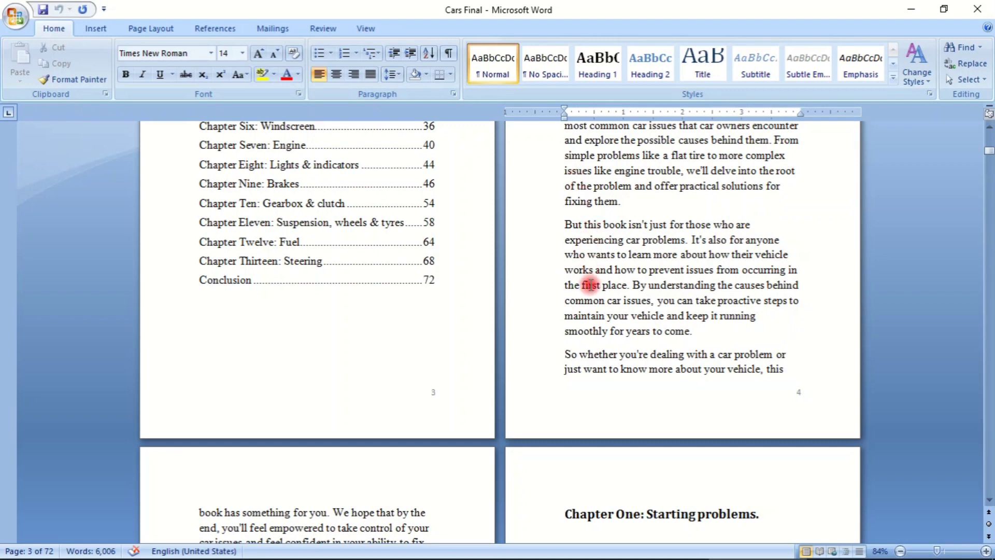
{"action": "scroll", "coordinate": [590, 285], "scroll_direction": "down", "scroll_amount": 3}
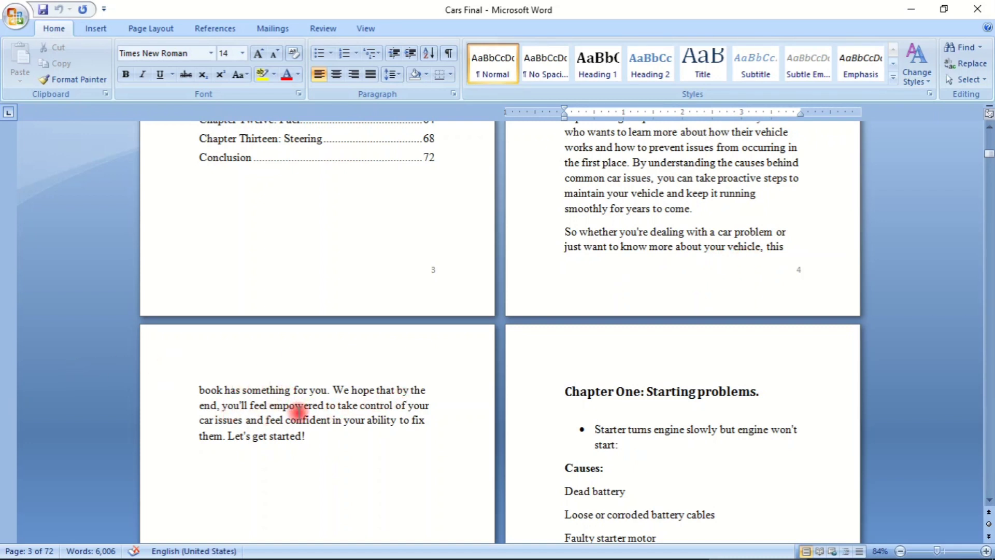
{"action": "scroll", "coordinate": [298, 411], "scroll_direction": "down", "scroll_amount": 1}
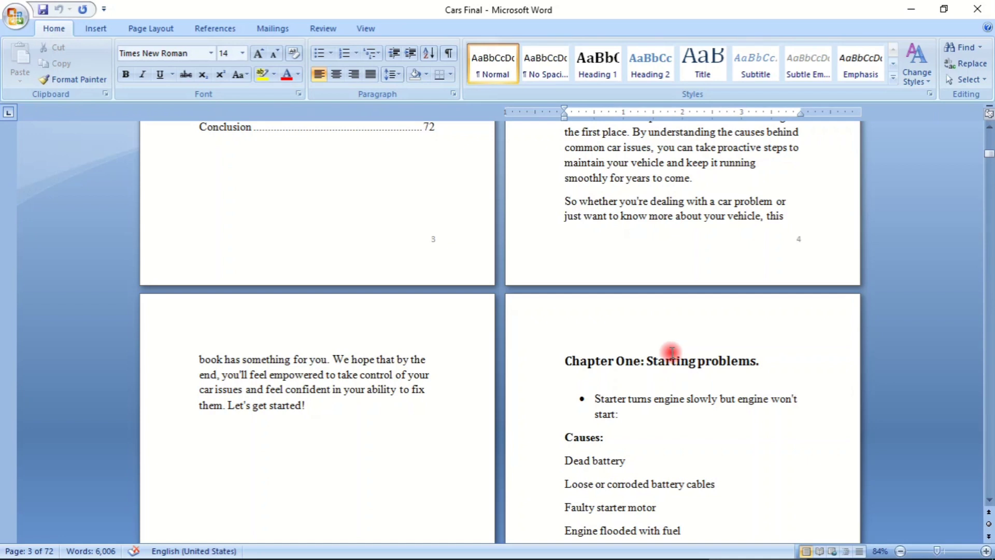
{"action": "scroll", "coordinate": [672, 352], "scroll_direction": "up", "scroll_amount": 10}
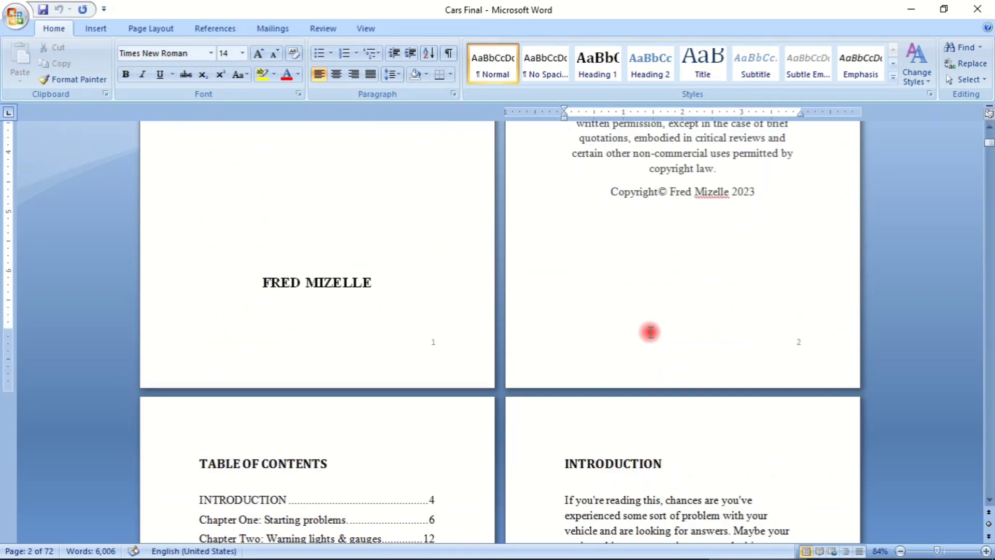
{"action": "scroll", "coordinate": [650, 331], "scroll_direction": "up", "scroll_amount": 5}
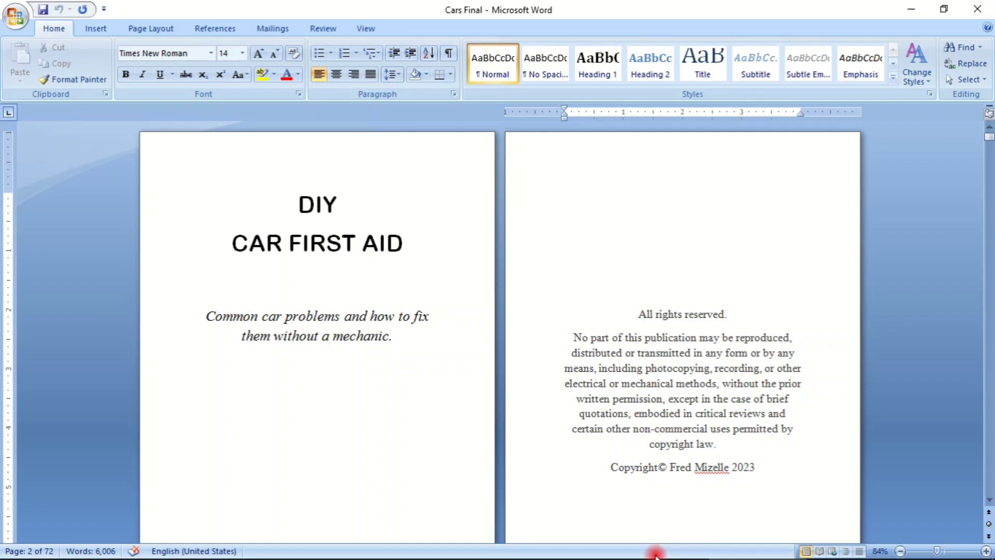
- Switch back to the Skin care document and insert a page break before the "INTRODUCTION" heading, placing the cursor on the new first page
{"action": "mouse_move", "coordinate": [648, 557]}
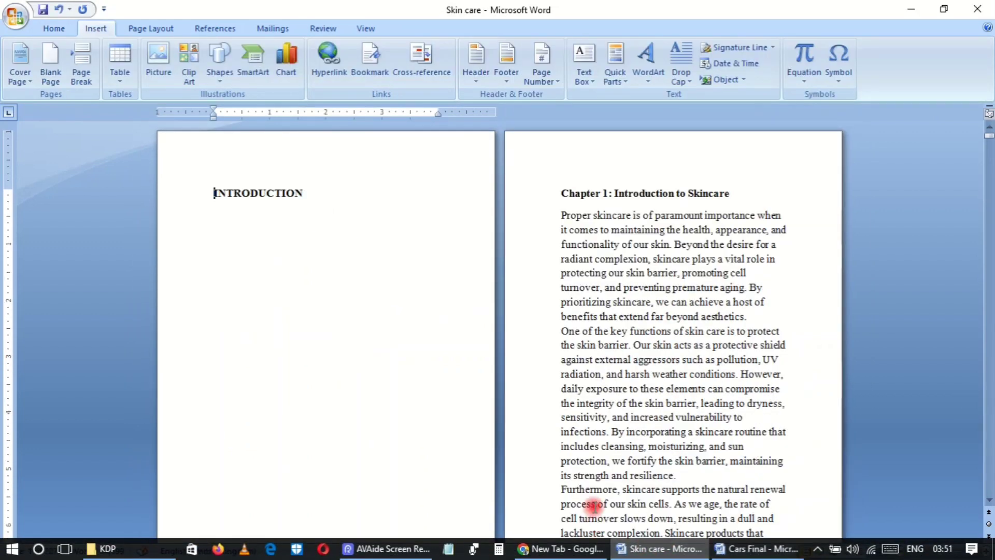
{"action": "left_click", "coordinate": [593, 507]}
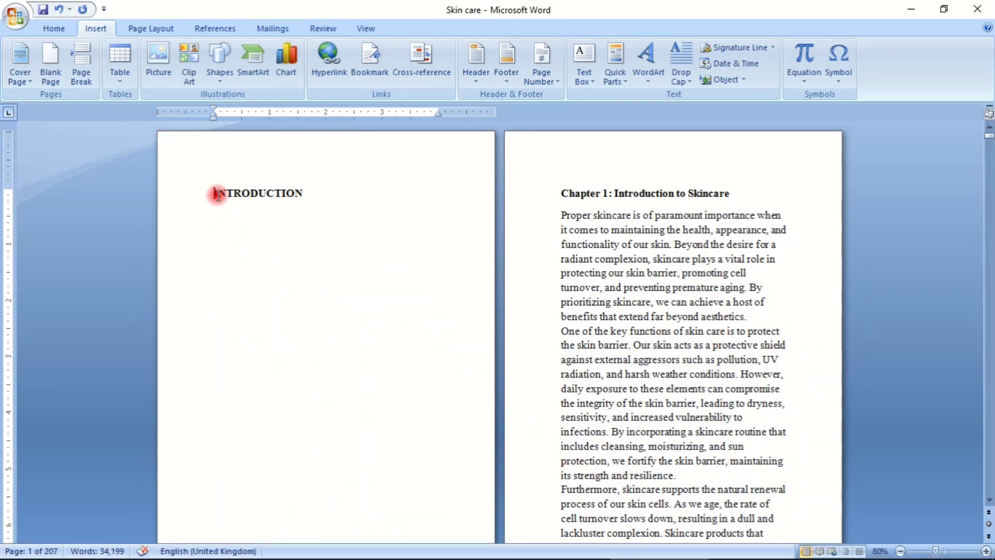
{"action": "left_click", "coordinate": [83, 64]}
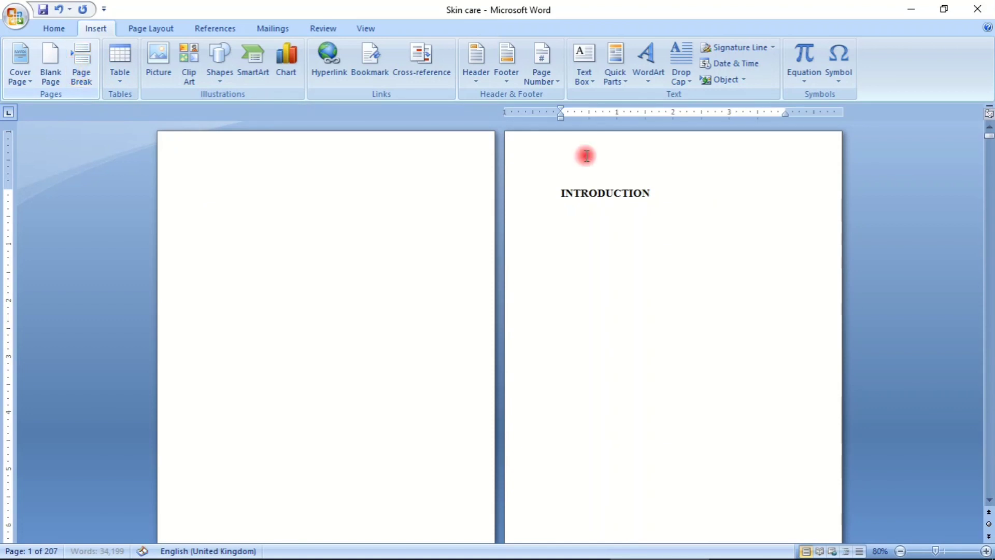
{"action": "left_click", "coordinate": [256, 190]}
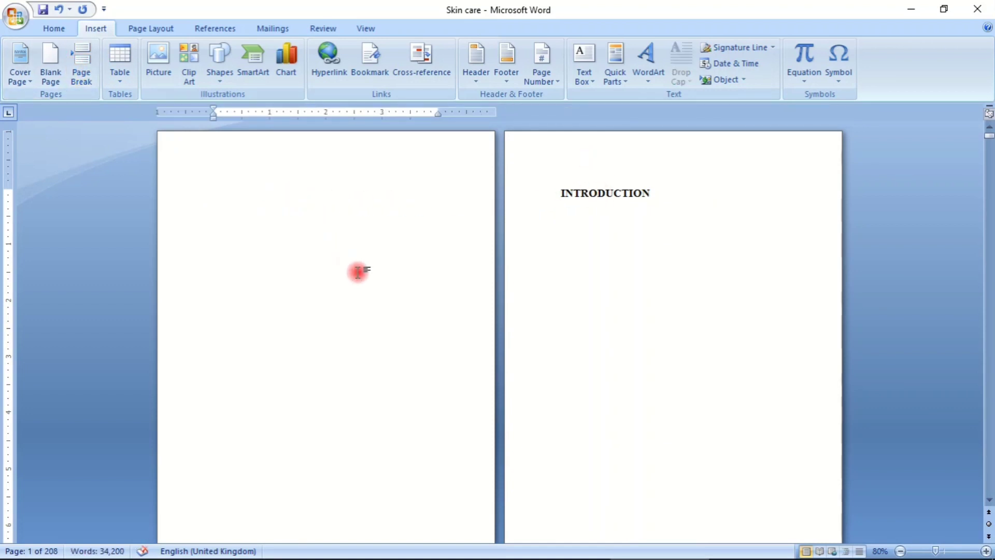
- Switch to the Cars Final document and check the order of the front matter around the table of contents
{"action": "mouse_move", "coordinate": [556, 557]}
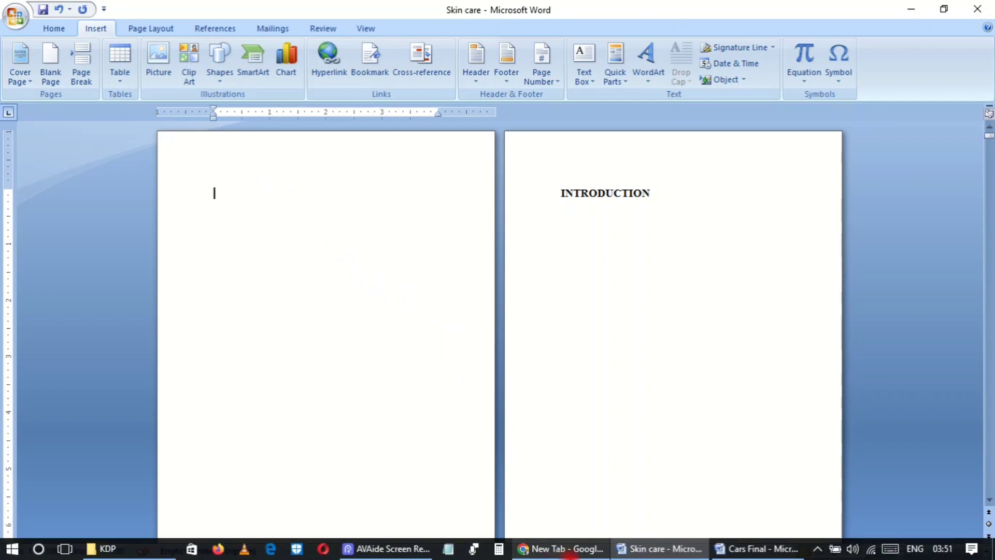
{"action": "left_click", "coordinate": [756, 548]}
{"action": "scroll", "coordinate": [596, 360], "scroll_direction": "down", "scroll_amount": 5}
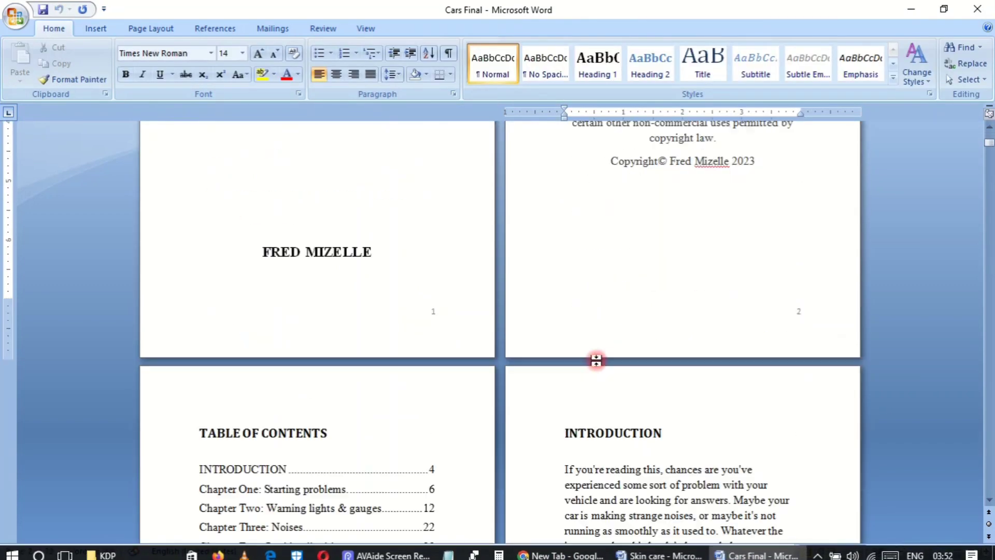
{"action": "scroll", "coordinate": [596, 360], "scroll_direction": "down", "scroll_amount": 3}
{"action": "scroll", "coordinate": [597, 360], "scroll_direction": "down", "scroll_amount": 7}
{"action": "scroll", "coordinate": [597, 361], "scroll_direction": "up", "scroll_amount": 7}
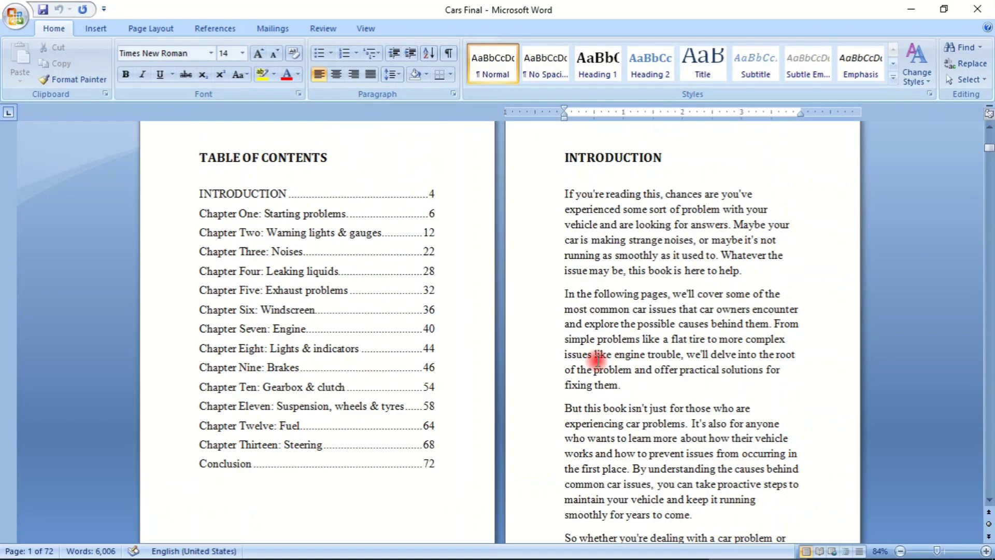
{"action": "scroll", "coordinate": [596, 361], "scroll_direction": "up", "scroll_amount": 5}
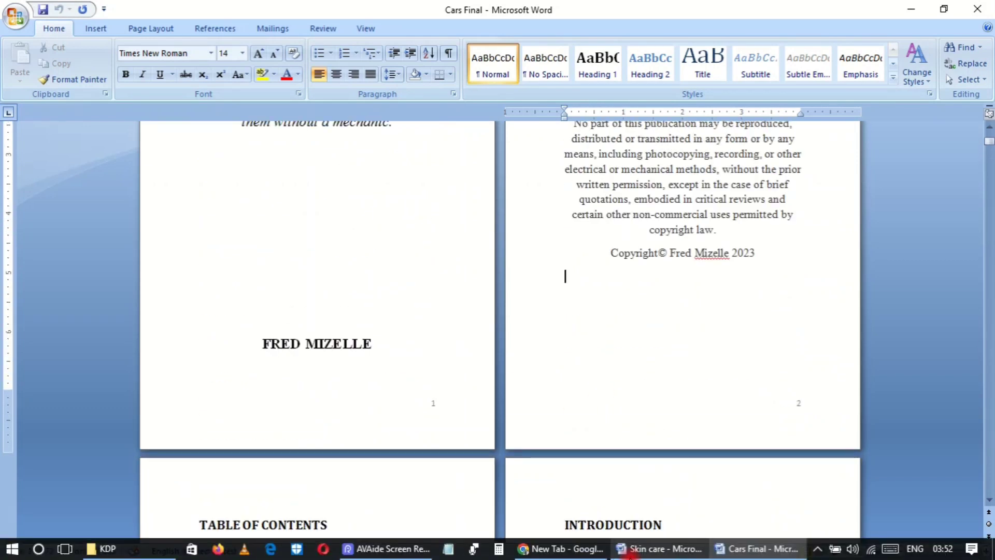
- Return to the Skin care document and enter the heading "TABLE OF CONTENTS" on the blank first page
{"action": "left_click", "coordinate": [682, 548]}
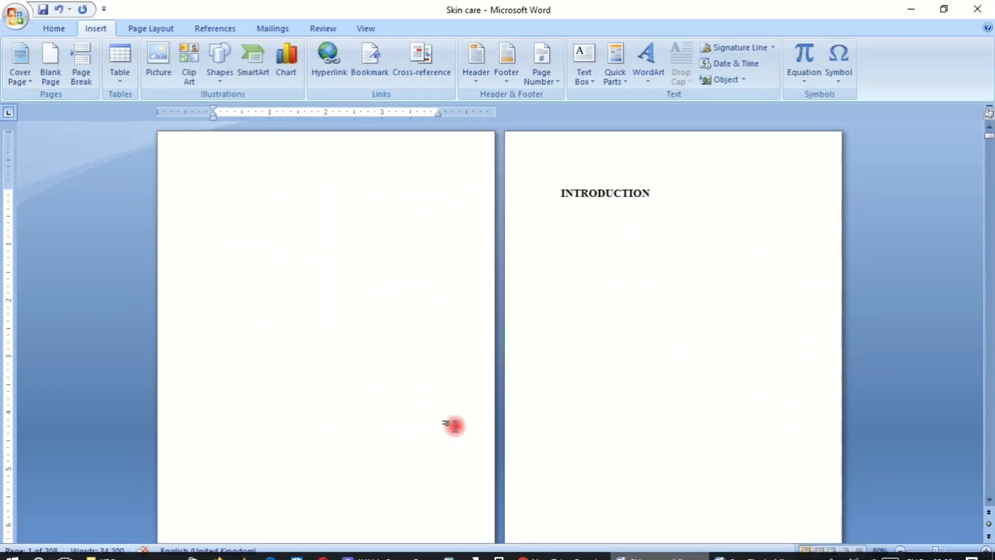
{"action": "type", "text": "t"}
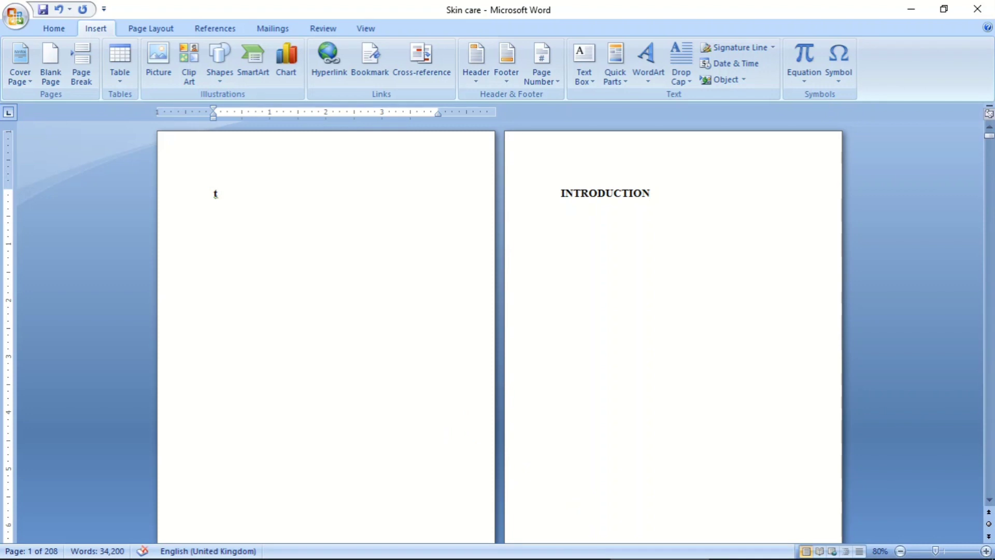
{"action": "key", "text": "BackSpace"}
{"action": "type", "text": "TABLE O"}
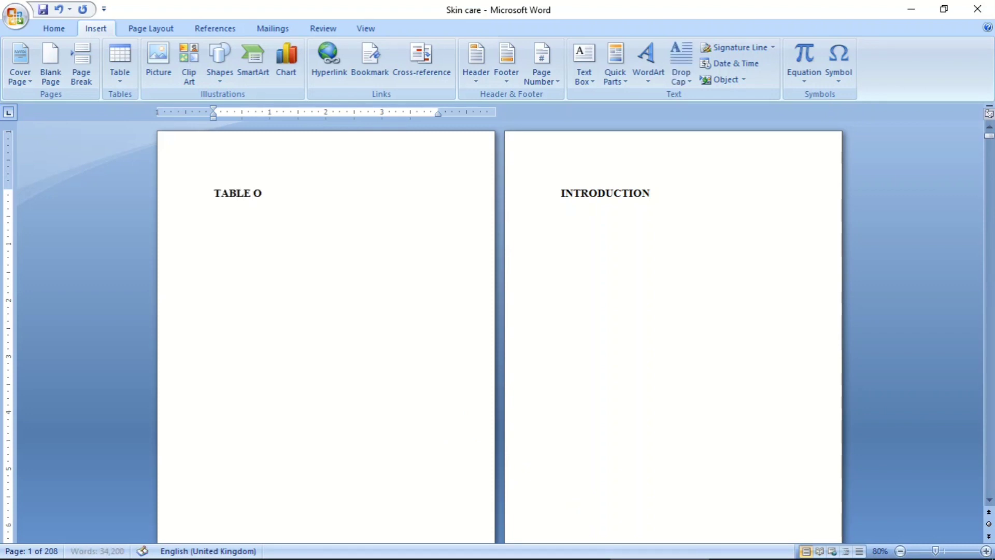
{"action": "type", "text": "F CONTENTS"}
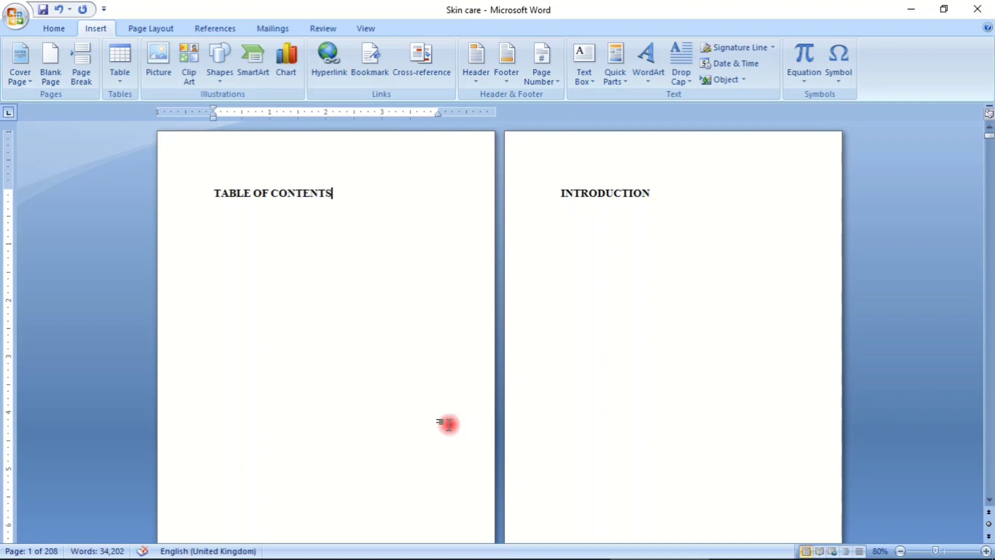
- Remove the bold formatting from the "TABLE OF CONTENTS" heading and reapply it
{"action": "left_click", "coordinate": [43, 29]}
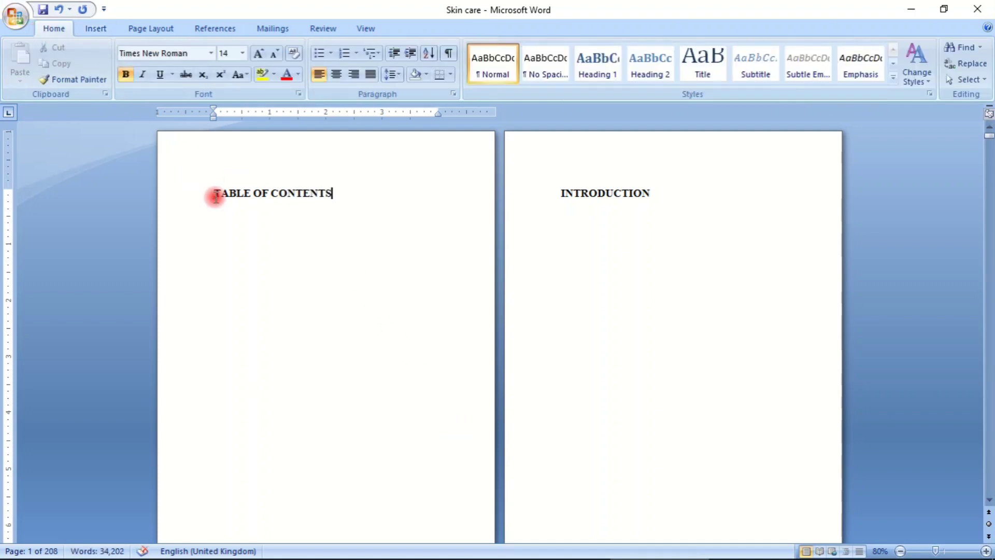
{"action": "left_click_drag", "start_coordinate": [213, 195], "coordinate": [363, 196]}
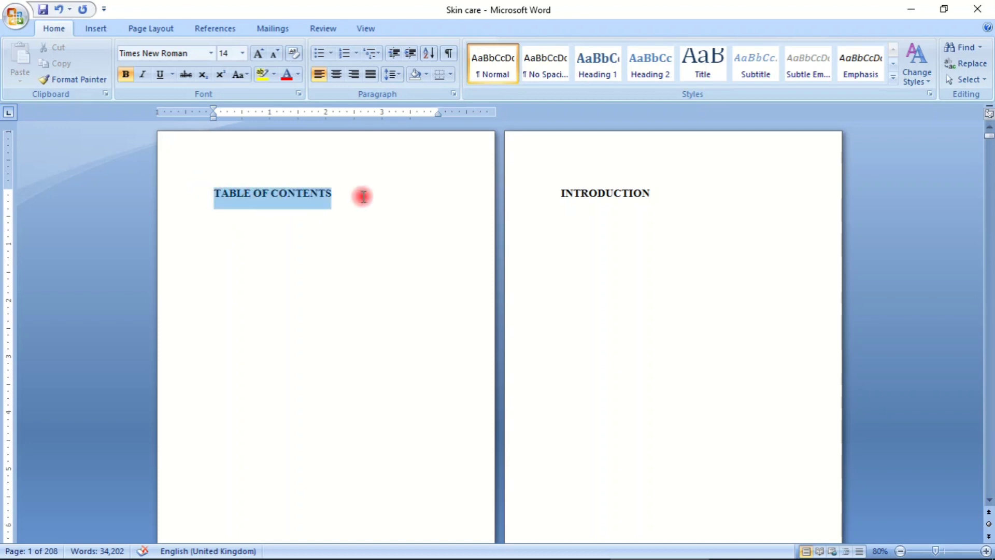
{"action": "left_click", "coordinate": [125, 74]}
{"action": "left_click", "coordinate": [338, 303]}
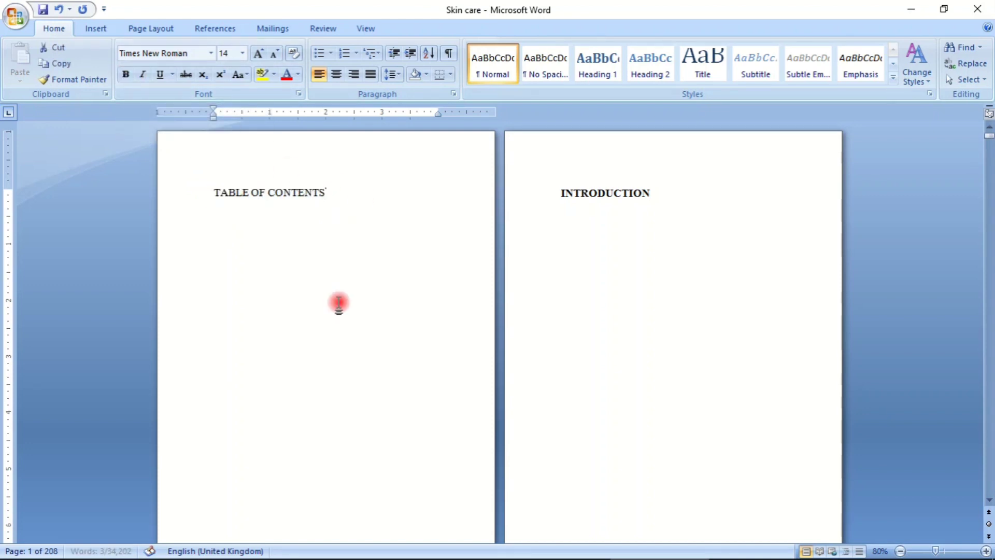
{"action": "left_click_drag", "start_coordinate": [207, 194], "coordinate": [327, 191]}
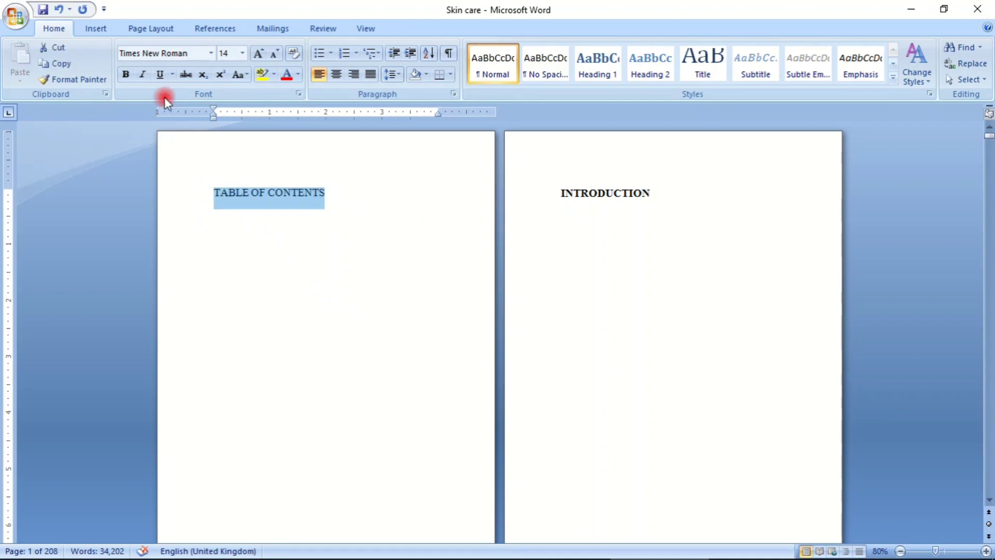
{"action": "left_click", "coordinate": [125, 74]}
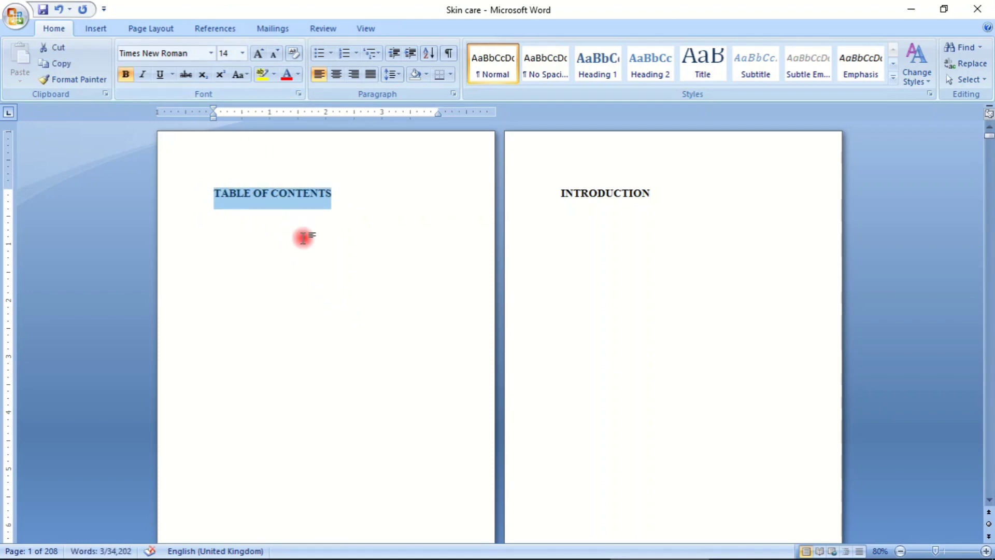
{"action": "left_click", "coordinate": [311, 251]}
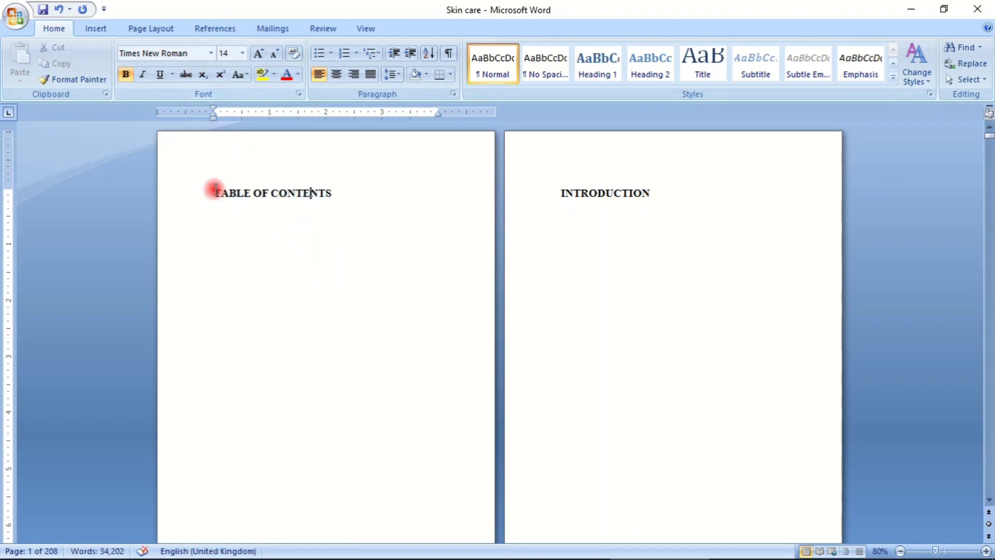
- Set the font size of the "TABLE OF CONTENTS" heading to 16
{"action": "left_click_drag", "start_coordinate": [215, 190], "coordinate": [361, 191]}
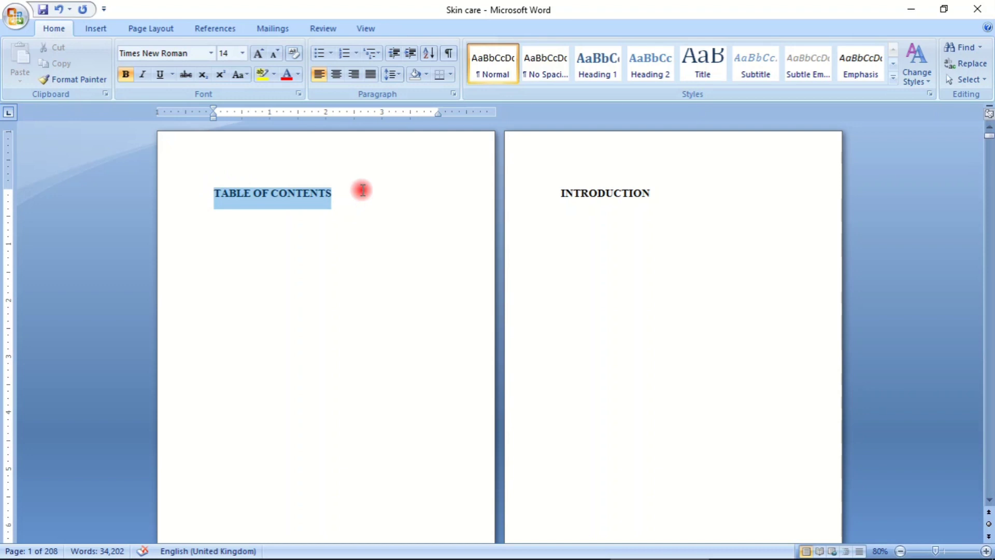
{"action": "left_click", "coordinate": [243, 53]}
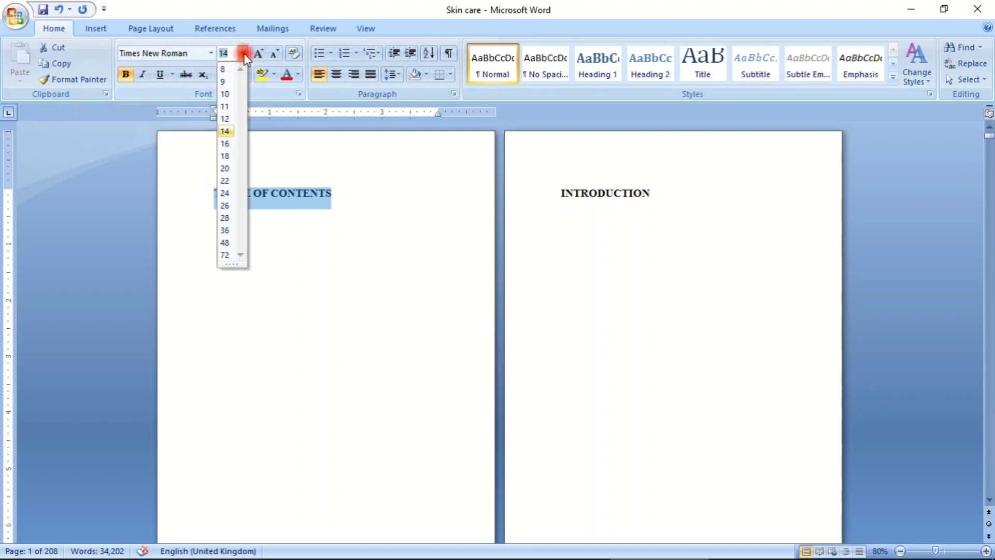
{"action": "left_click", "coordinate": [227, 144]}
{"action": "scroll", "coordinate": [596, 231], "scroll_direction": "down", "scroll_amount": 10}
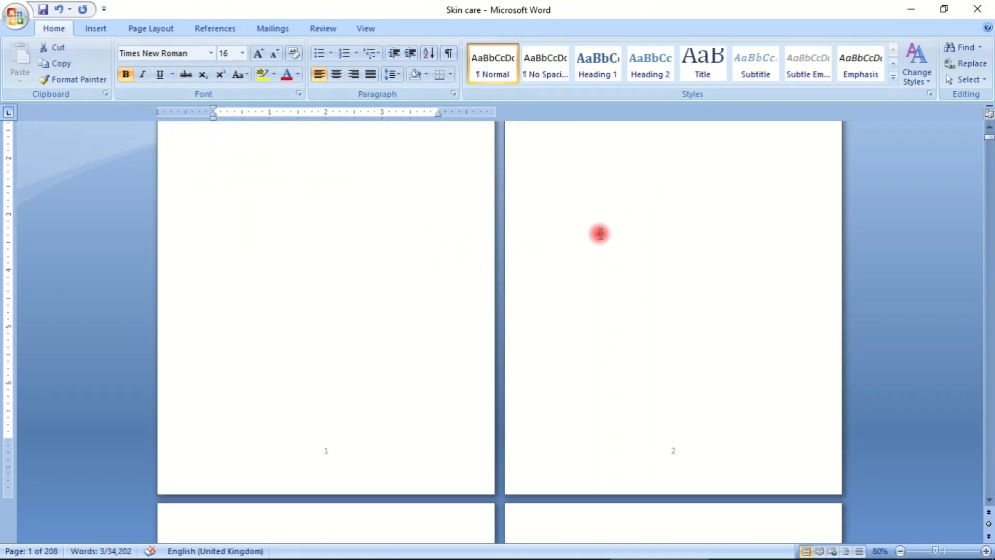
{"action": "left_click", "coordinate": [596, 282]}
{"action": "scroll", "coordinate": [325, 231], "scroll_direction": "up", "scroll_amount": 10}
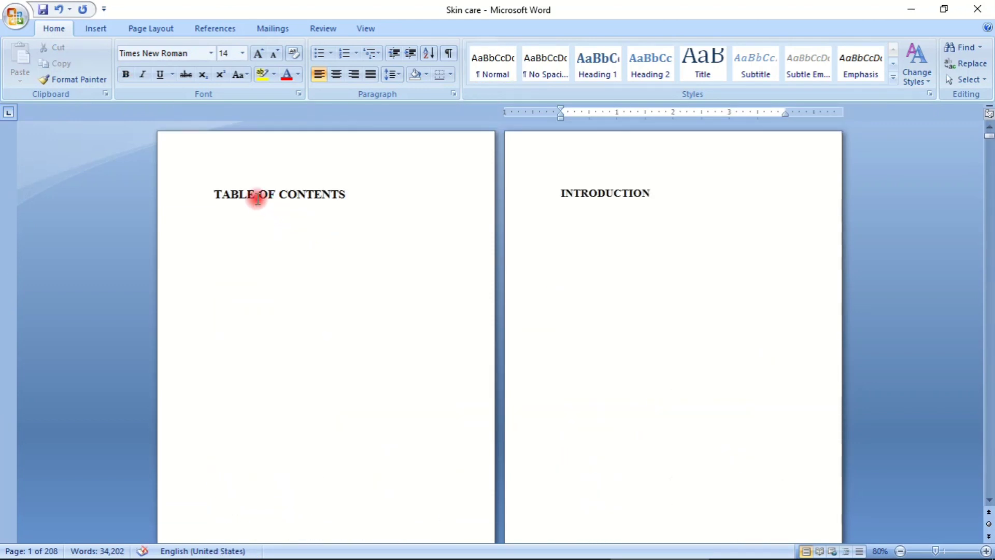
- Compare the "TABLE OF CONTENTS" heading's font size with "INTRODUCTION" and set it to 14 to match
{"action": "left_click_drag", "start_coordinate": [207, 192], "coordinate": [363, 195]}
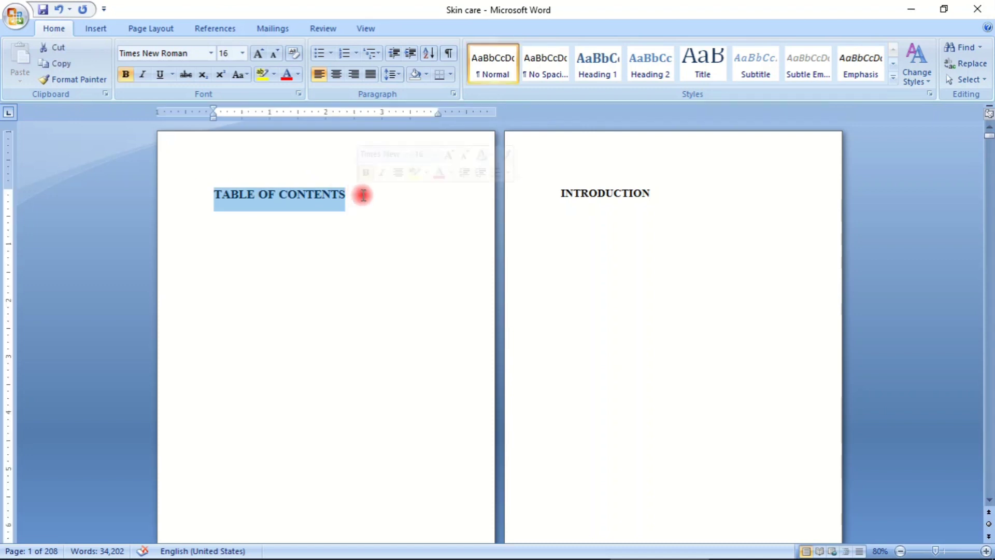
{"action": "left_click_drag", "start_coordinate": [560, 191], "coordinate": [657, 195]}
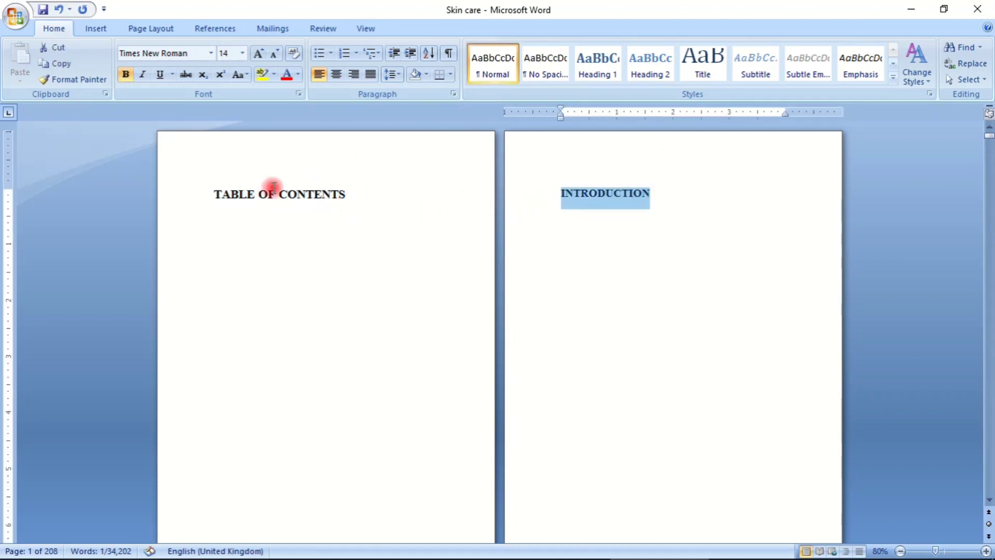
{"action": "left_click_drag", "start_coordinate": [207, 190], "coordinate": [370, 205]}
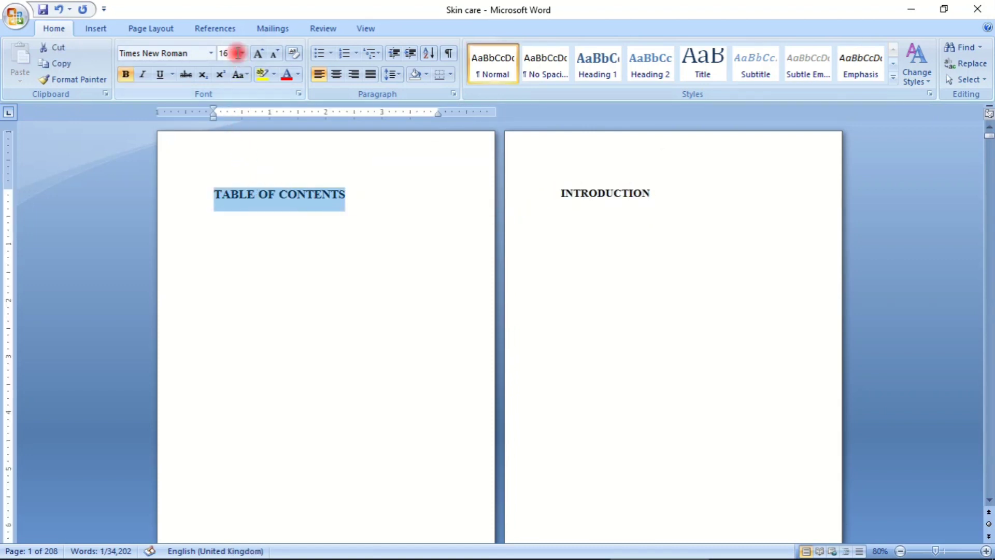
{"action": "left_click", "coordinate": [240, 53]}
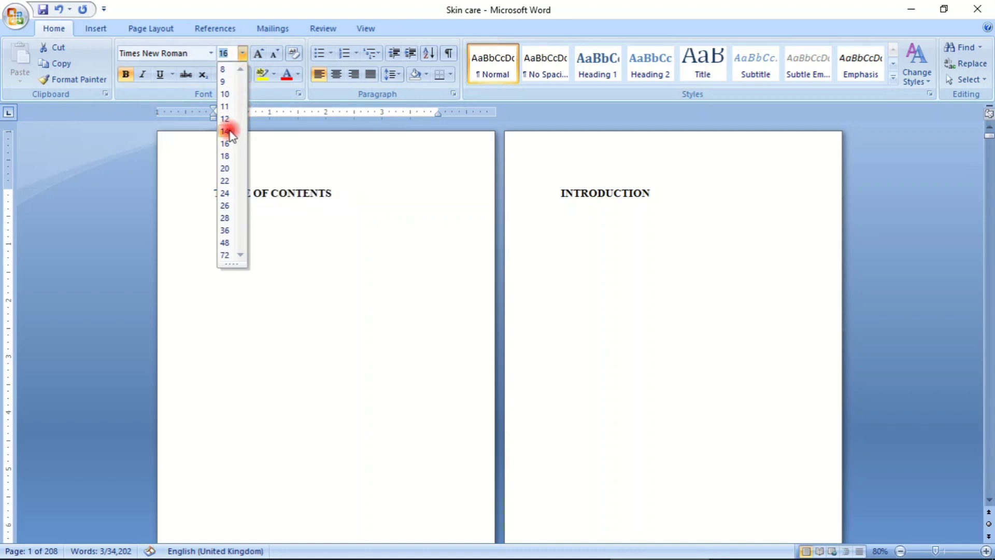
{"action": "left_click", "coordinate": [230, 132]}
- Insert a page break before the "TABLE OF CONTENTS" heading, leaving a blank first page with the cursor on it
{"action": "left_click", "coordinate": [249, 215]}
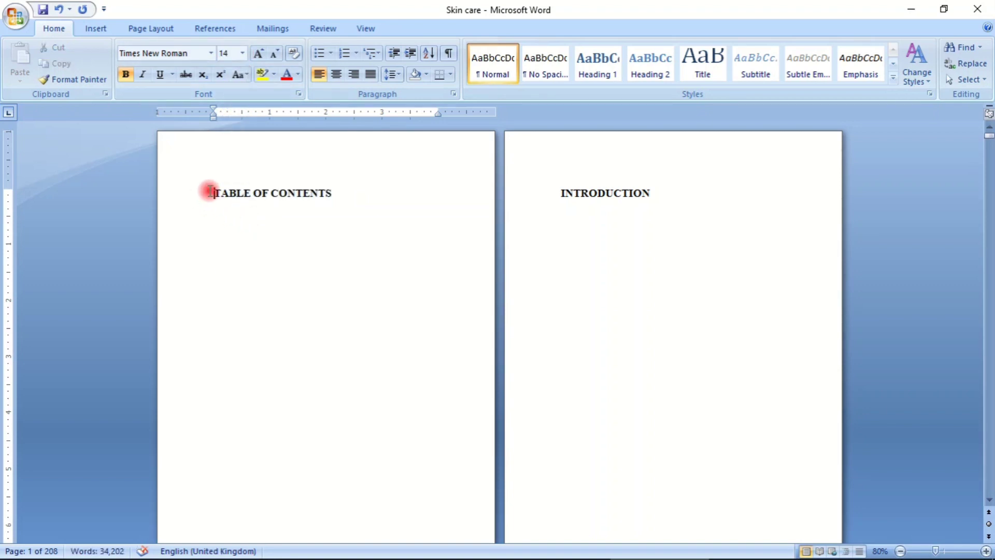
{"action": "left_click", "coordinate": [97, 28]}
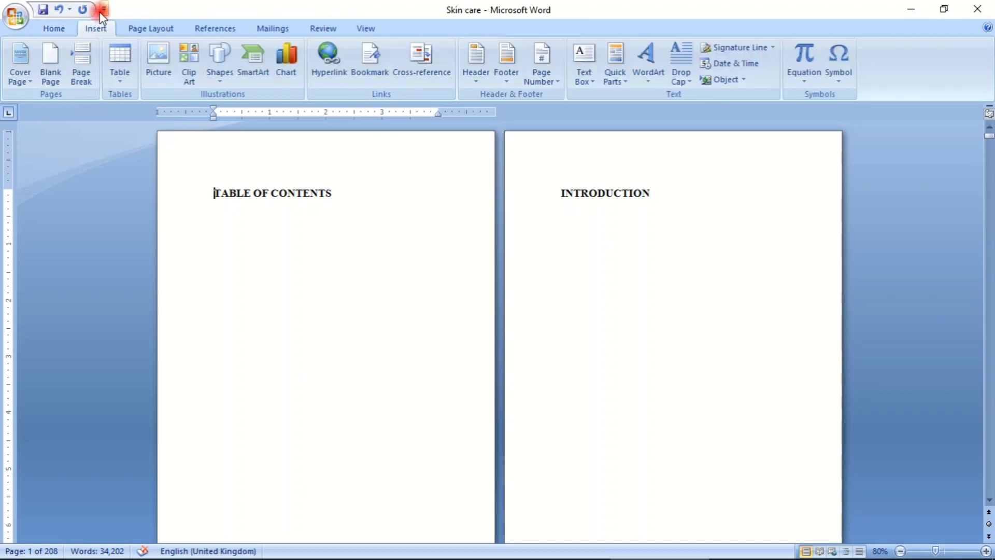
{"action": "left_click", "coordinate": [86, 70]}
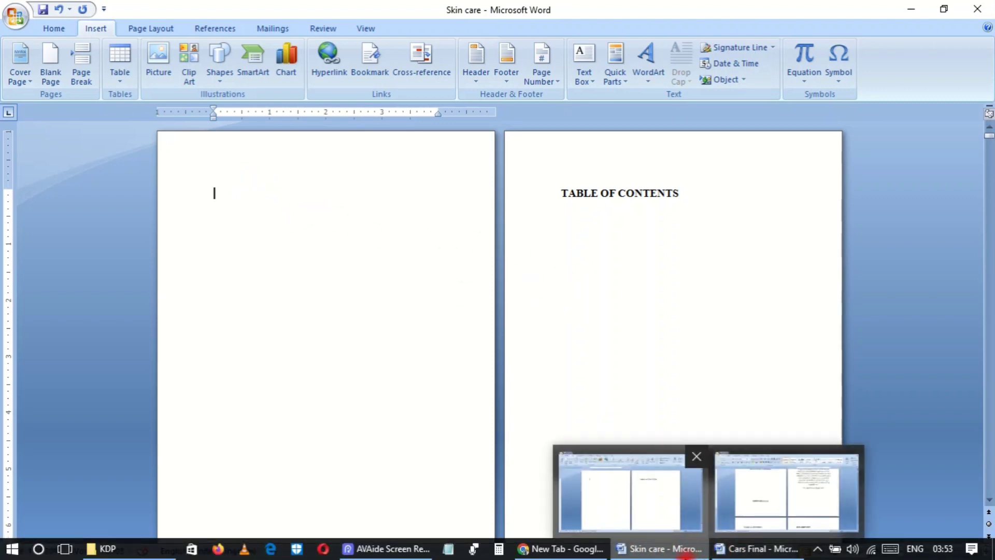
- Copy the copyright notice from page 2 of the Cars Final document and paste it onto the Skin care document's blank first page
{"action": "left_click", "coordinate": [665, 555]}
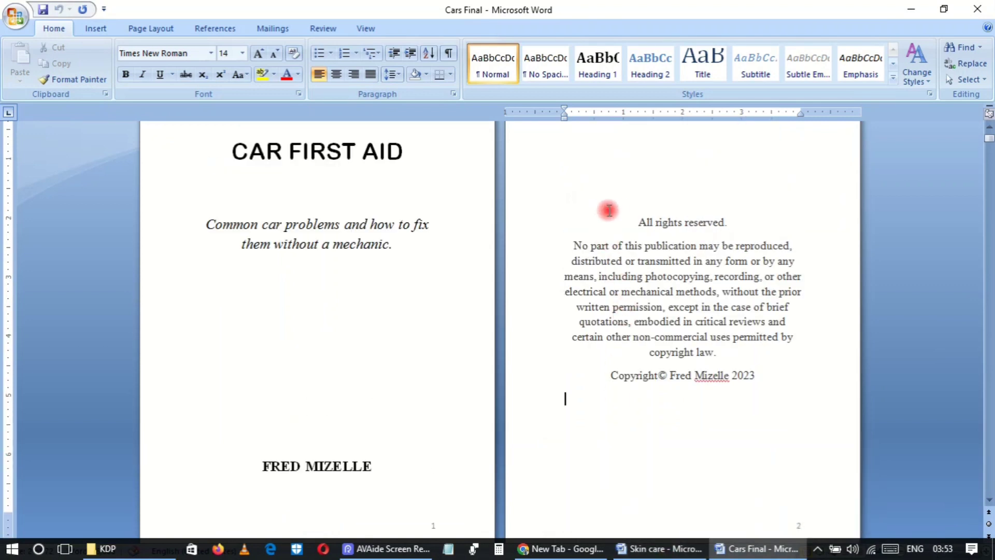
{"action": "left_click_drag", "start_coordinate": [607, 210], "coordinate": [789, 382]}
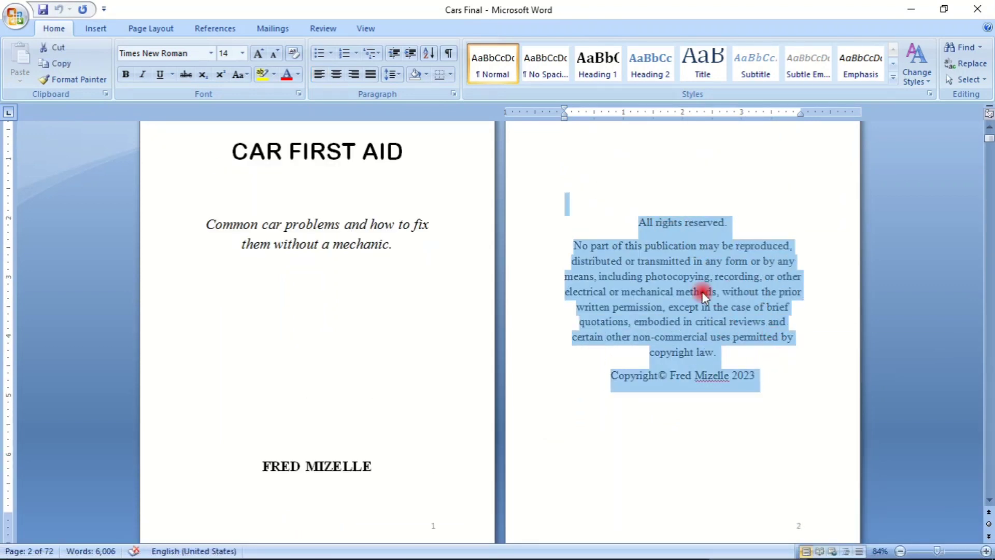
{"action": "right_click", "coordinate": [695, 278]}
{"action": "left_click", "coordinate": [736, 292]}
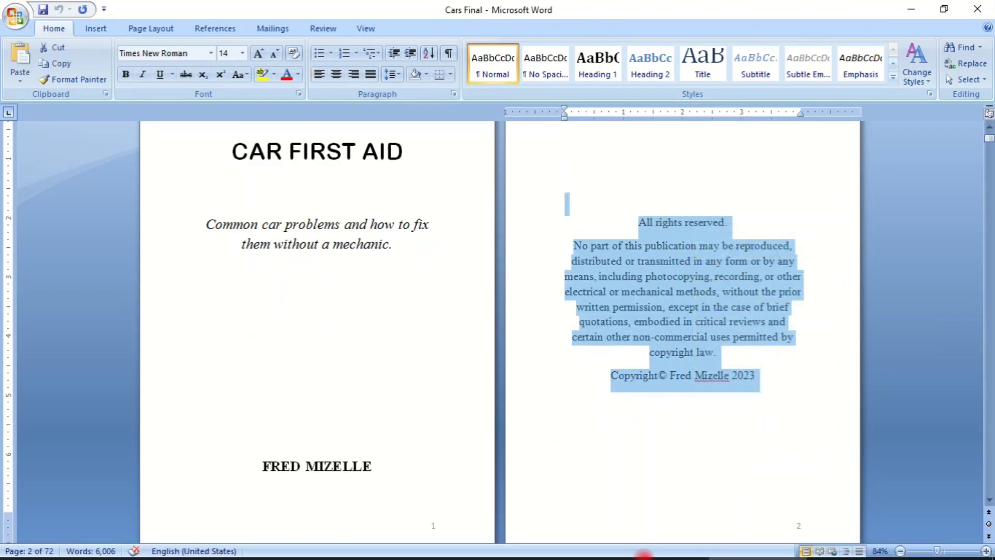
{"action": "left_click", "coordinate": [654, 550]}
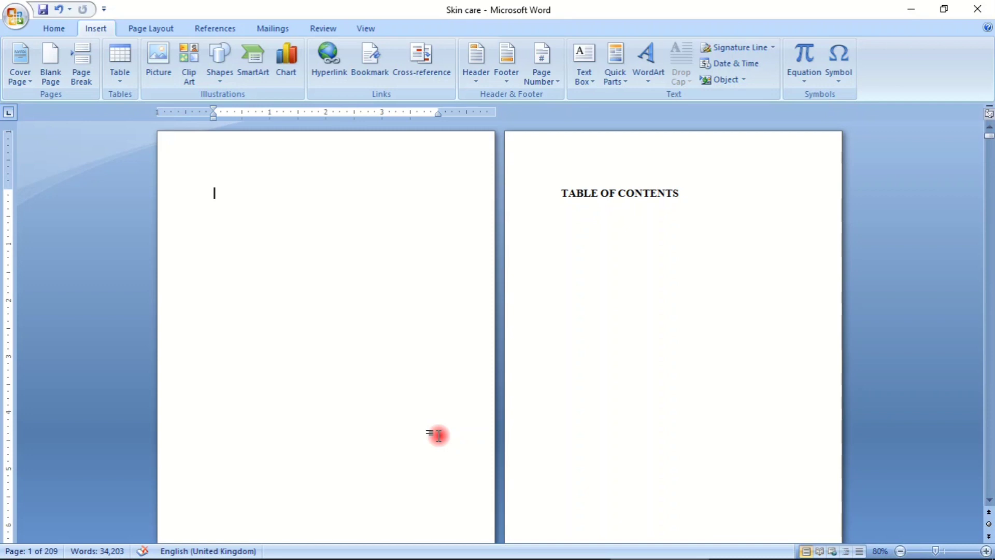
{"action": "key", "text": "ctrl+v"}
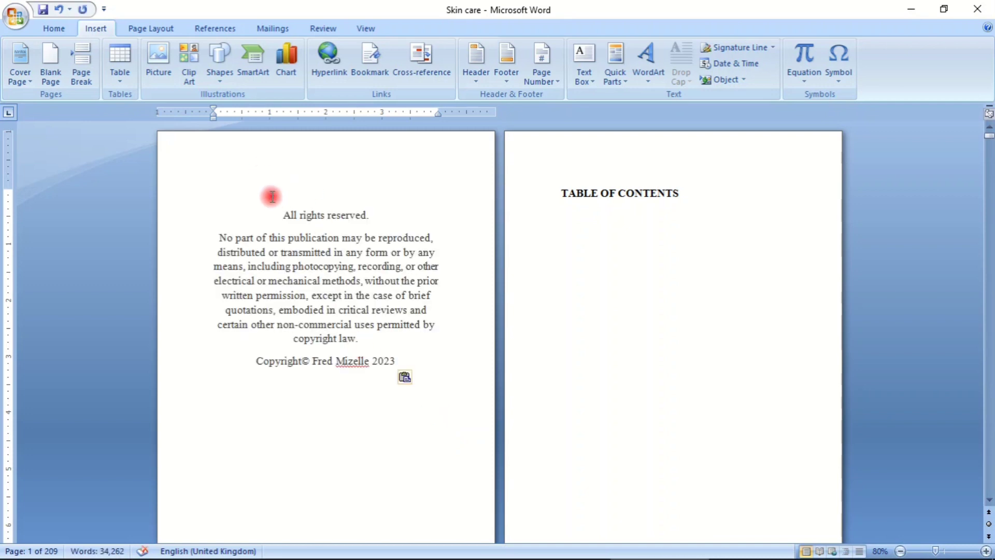
- Add four blank lines above "All rights reserved." to move the copyright notice further down the first page
{"action": "left_click", "coordinate": [274, 199]}
{"action": "key", "text": "Return"}
{"action": "key", "text": "Return"}
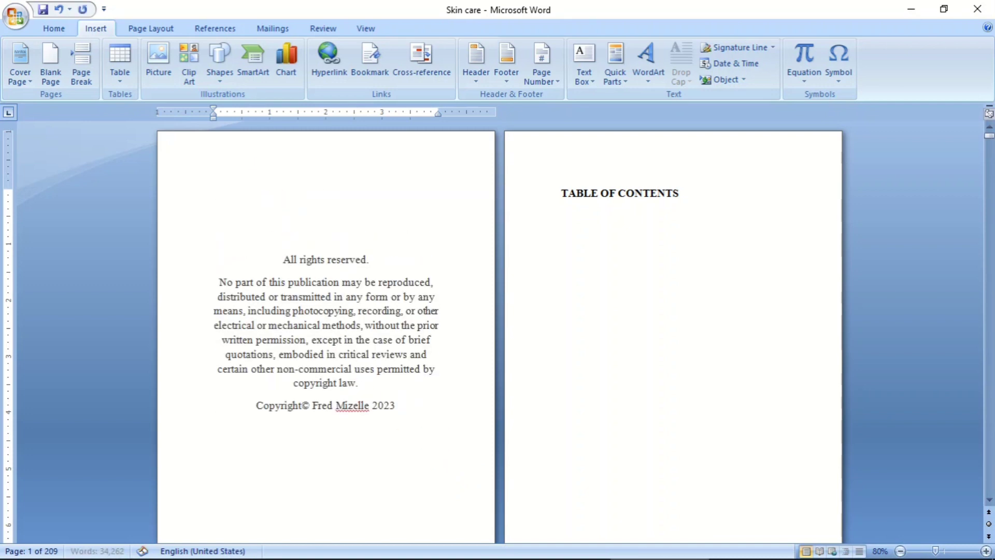
{"action": "scroll", "coordinate": [278, 200], "scroll_direction": "down", "scroll_amount": 5}
{"action": "scroll", "coordinate": [294, 247], "scroll_direction": "up", "scroll_amount": 2}
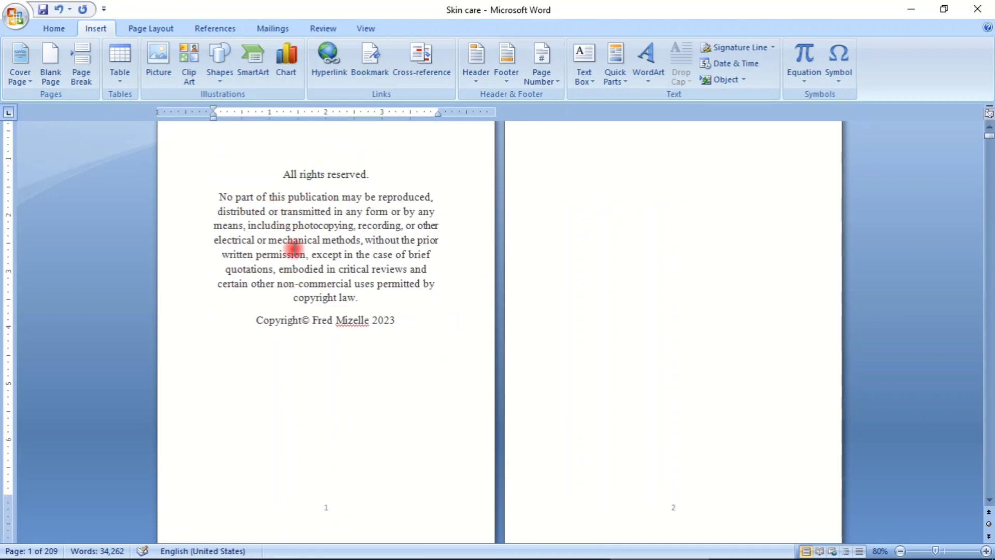
{"action": "key", "text": "Return"}
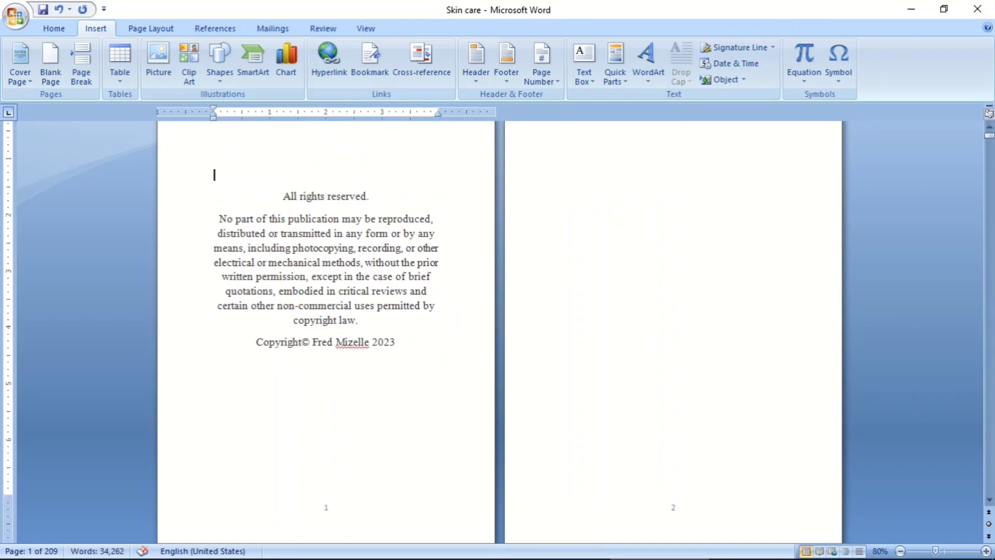
{"action": "key", "text": "Return"}
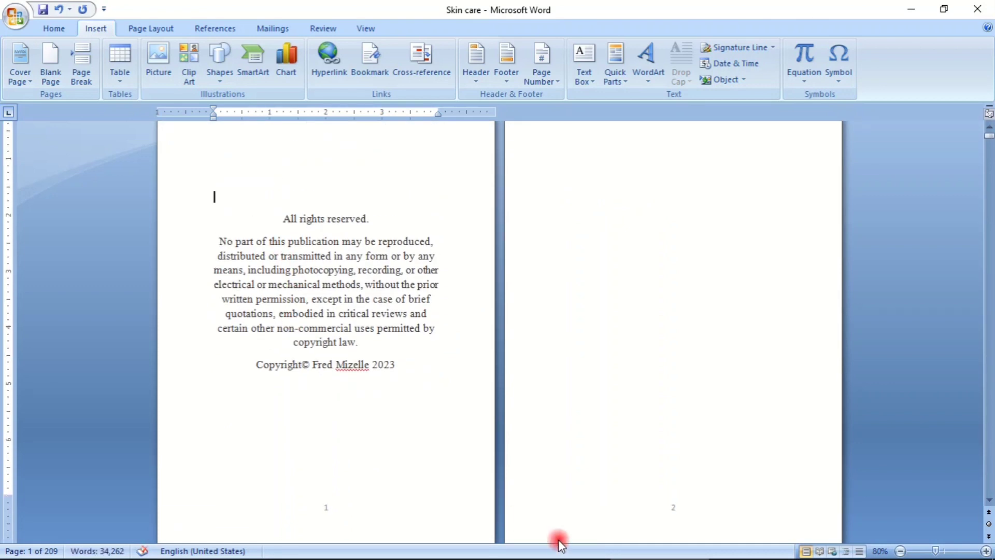
- Replace the author's name in the copyright line with the new author's full name, keeping the year 2023
{"action": "left_click_drag", "start_coordinate": [311, 365], "coordinate": [371, 365]}
{"action": "left_click", "coordinate": [369, 364]}
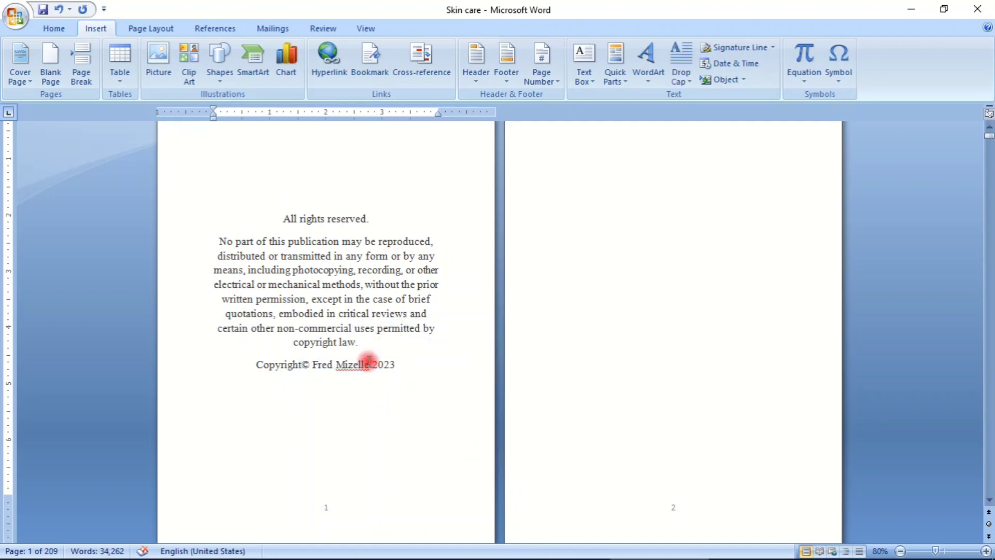
{"action": "key", "text": "BackSpace"}
{"action": "key", "text": "BackSpace"}
{"action": "key", "text": "BackSpace"}
{"action": "key", "text": "BackSpace"}
{"action": "key", "text": "BackSpace"}
{"action": "key", "text": "BackSpace"}
{"action": "key", "text": "BackSpace"}
{"action": "key", "text": "BackSpace"}
{"action": "key", "text": "BackSpace"}
{"action": "key", "text": "BackSpace"}
{"action": "key", "text": "BackSpace"}
{"action": "key", "text": "BackSpace"}
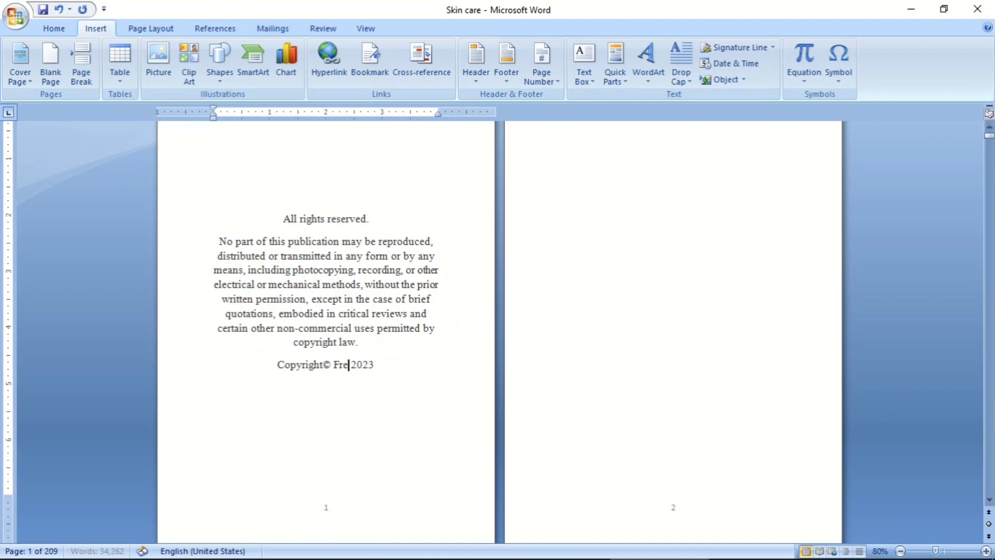
{"action": "type", "text": "JO"}
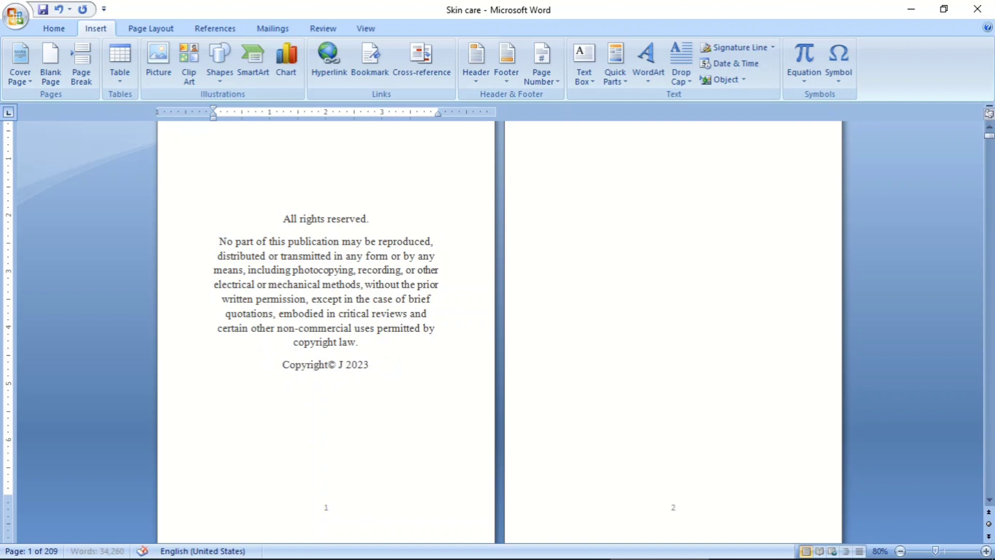
{"action": "key", "text": "BackSpace"}
{"action": "key", "text": "BackSpace"}
{"action": "type", "text": "John "}
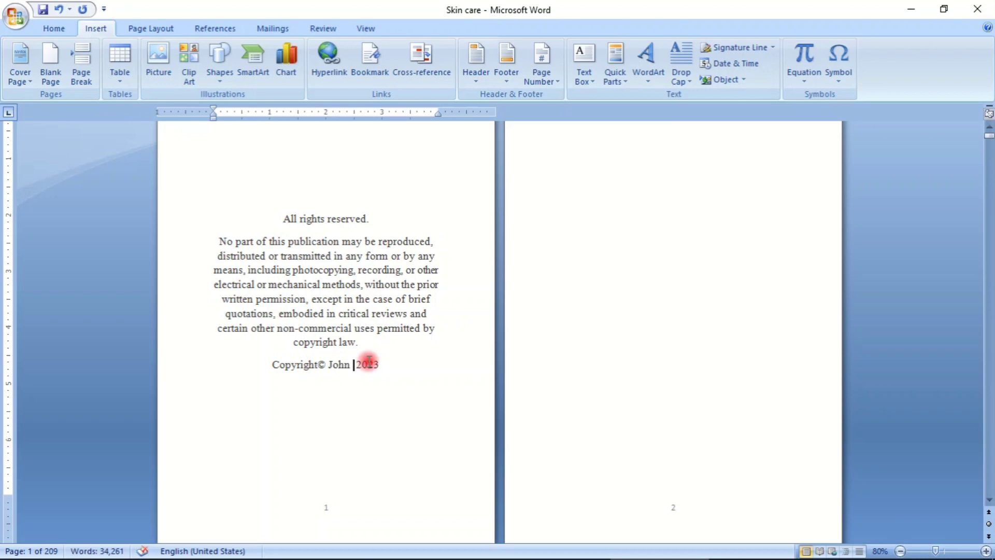
{"action": "type", "text": "Paul"}
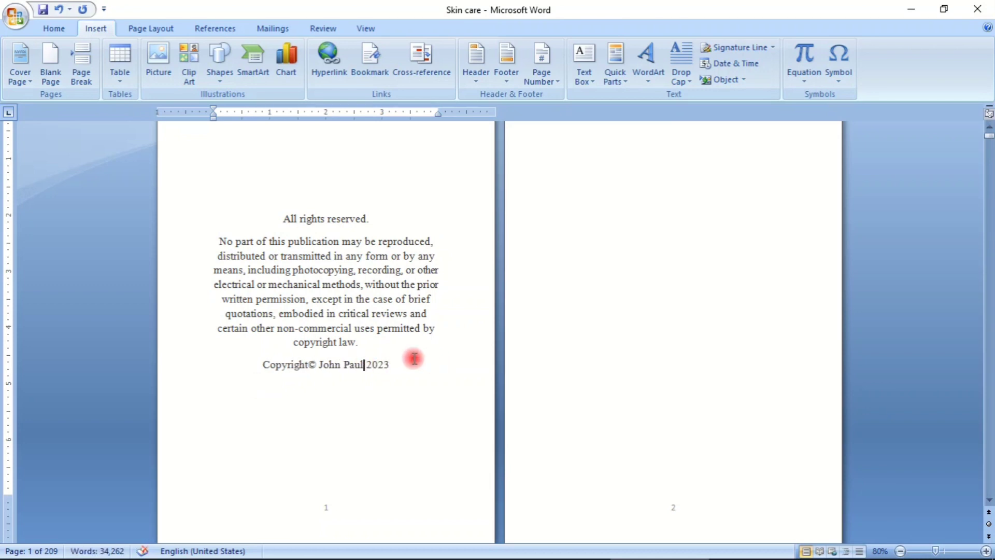
- Insert a page break directly before "All rights reserved." so the copyright notice starts on page 2
{"action": "scroll", "coordinate": [340, 285], "scroll_direction": "up", "scroll_amount": 1}
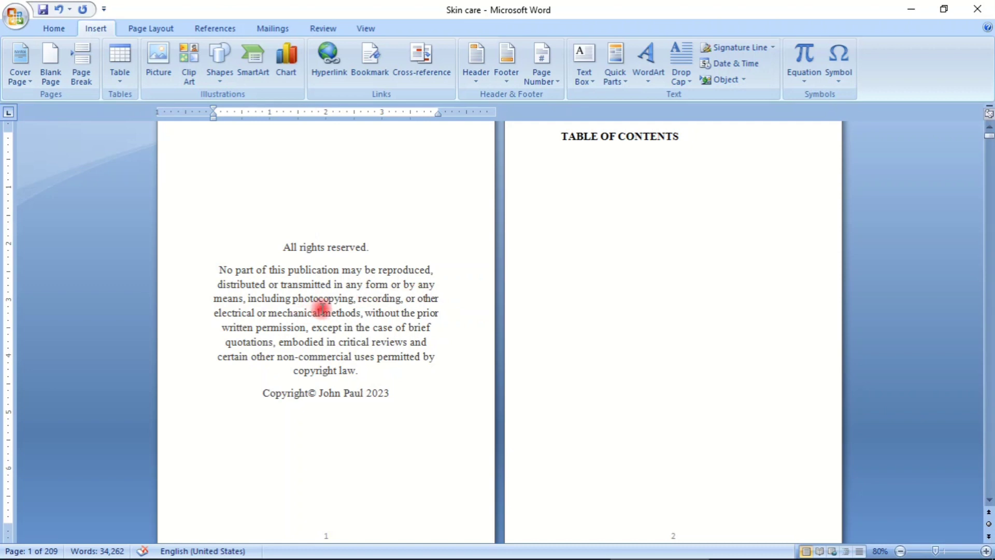
{"action": "scroll", "coordinate": [321, 309], "scroll_direction": "up", "scroll_amount": 2}
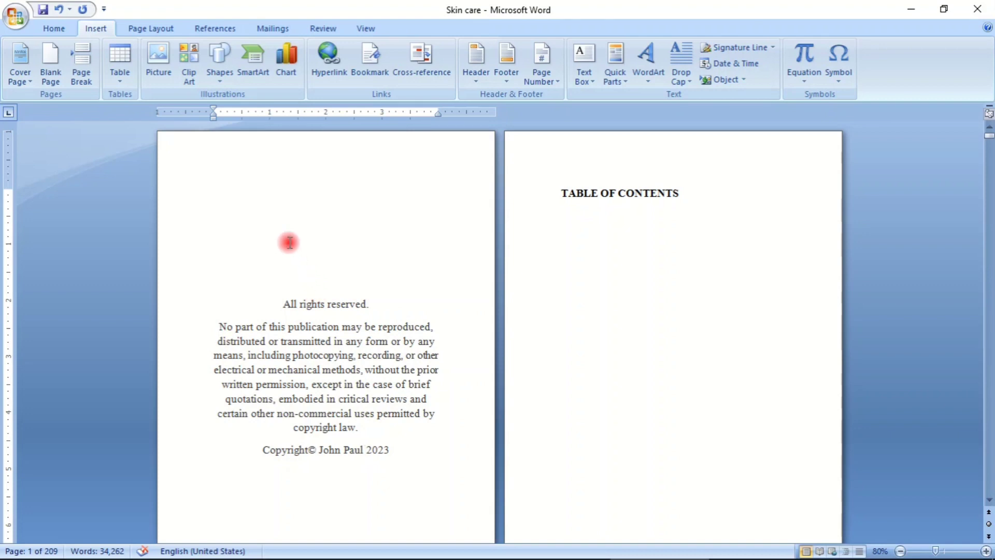
{"action": "left_click", "coordinate": [262, 304]}
{"action": "left_click", "coordinate": [86, 72]}
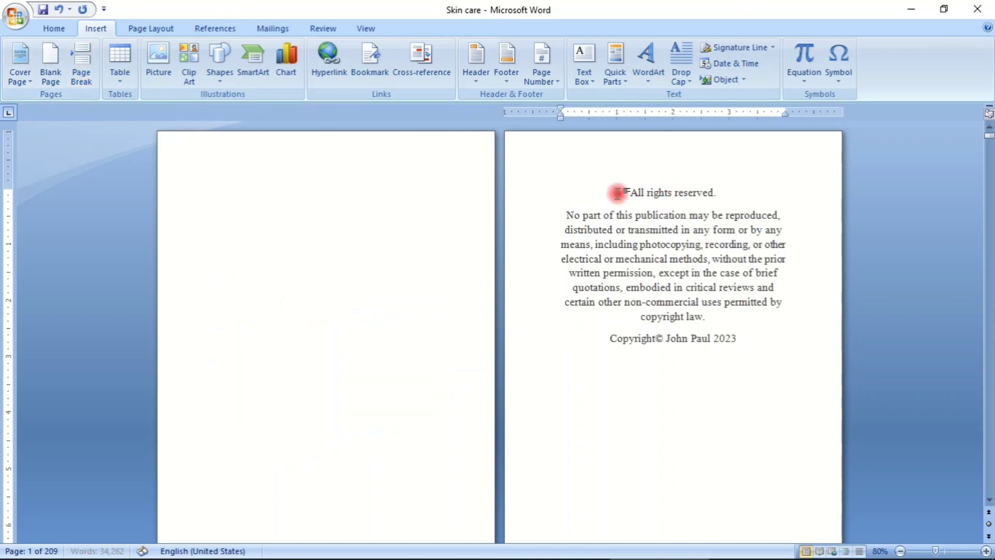
- Lower the copyright notice on page 2 by adding four blank lines above "All rights reserved."
{"action": "key", "text": "Return"}
{"action": "key", "text": "Return"}
{"action": "key", "text": "Return"}
{"action": "key", "text": "Return"}
{"action": "key", "text": "Return"}
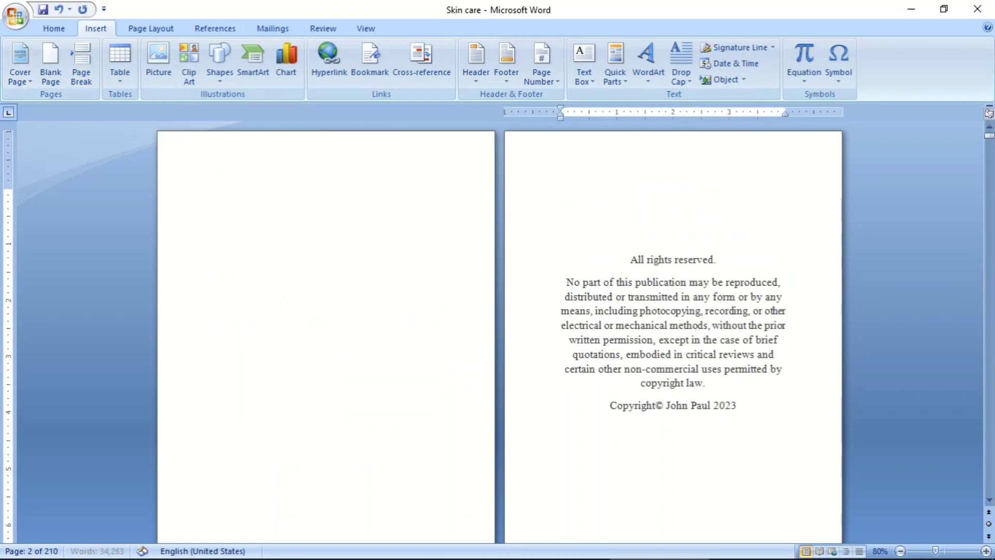
{"action": "scroll", "coordinate": [637, 202], "scroll_direction": "down", "scroll_amount": 9}
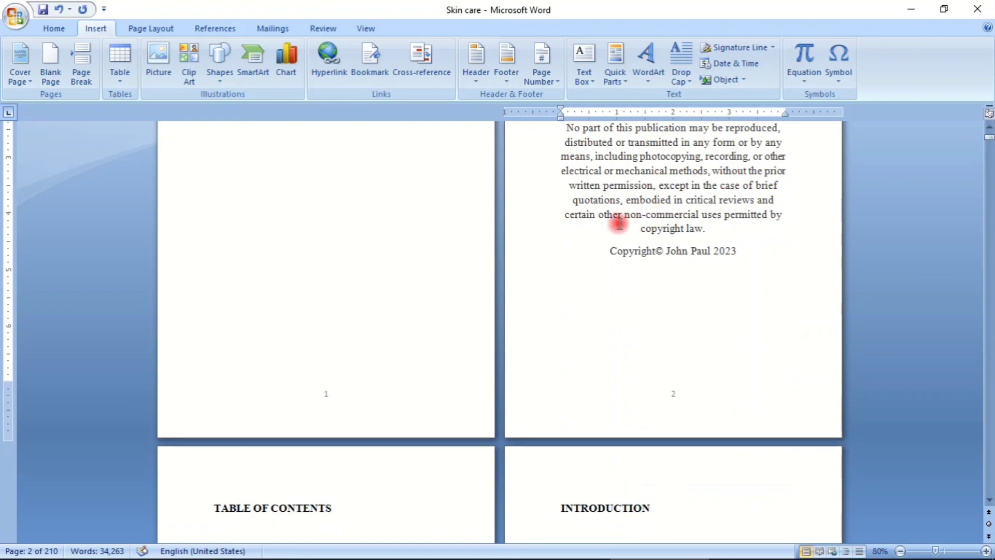
{"action": "scroll", "coordinate": [625, 224], "scroll_direction": "up", "scroll_amount": 6}
{"action": "key", "text": "BackSpace"}
{"action": "key", "text": "BackSpace"}
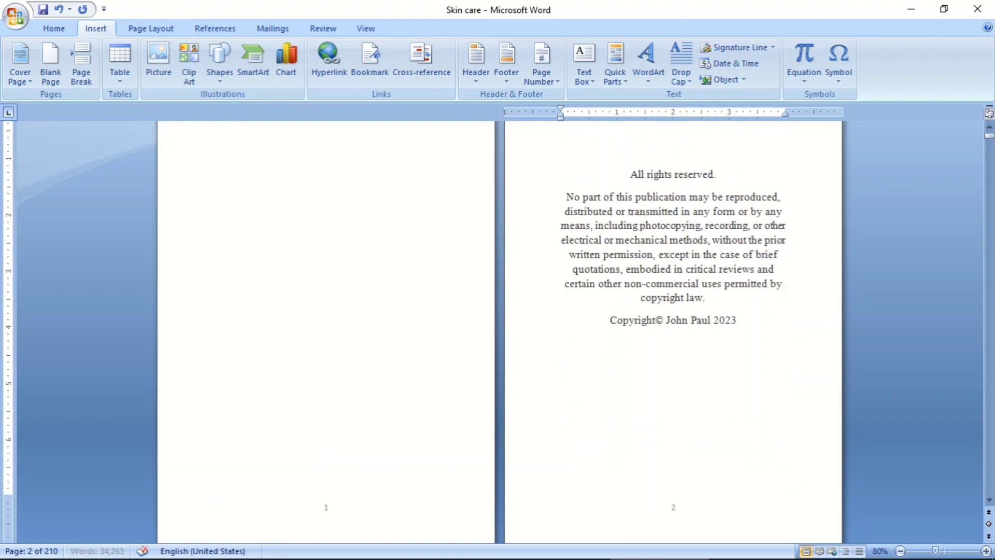
{"action": "key", "text": "Return"}
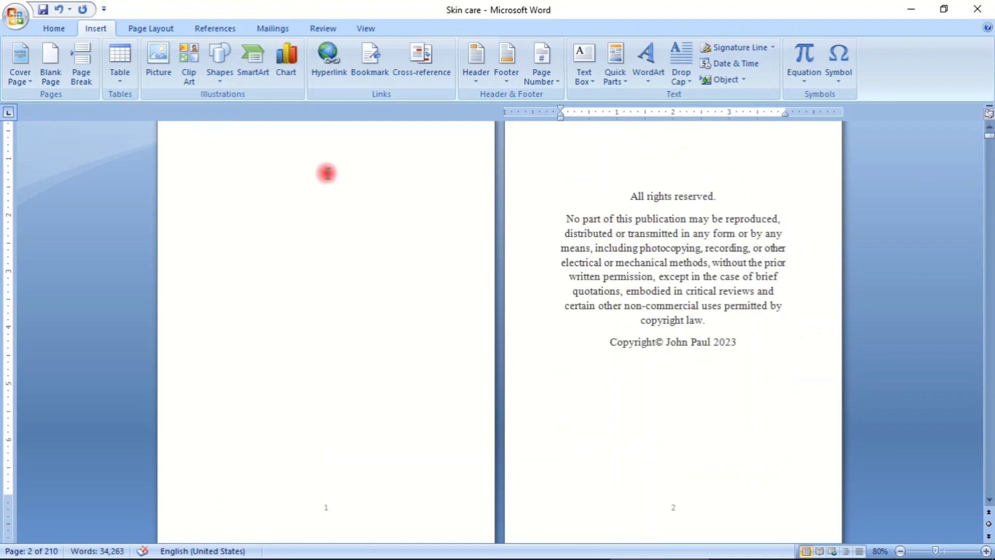
- Enter the book title "SKIN CARE FOR BGINEERS" at the start of the blank first page
{"action": "left_click", "coordinate": [296, 189]}
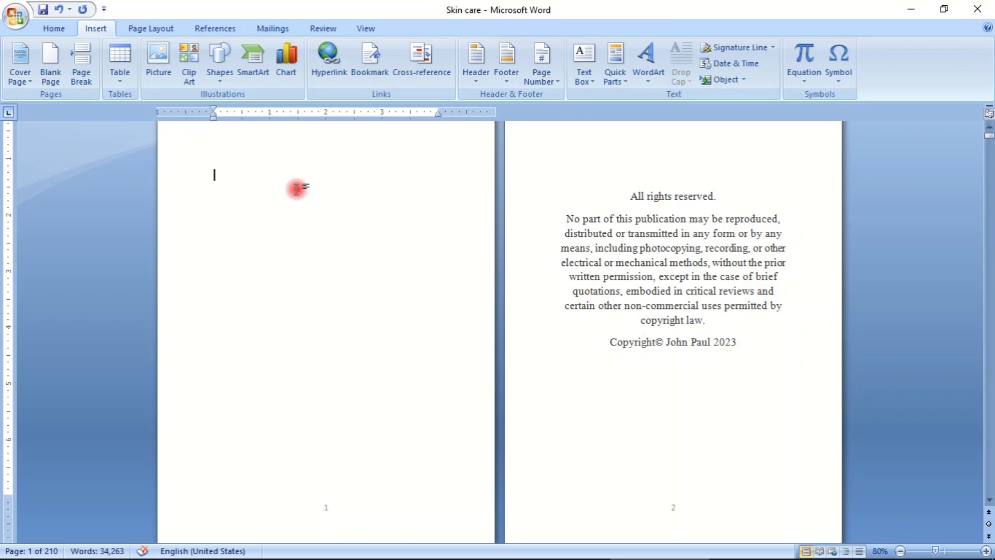
{"action": "type", "text": "SK"}
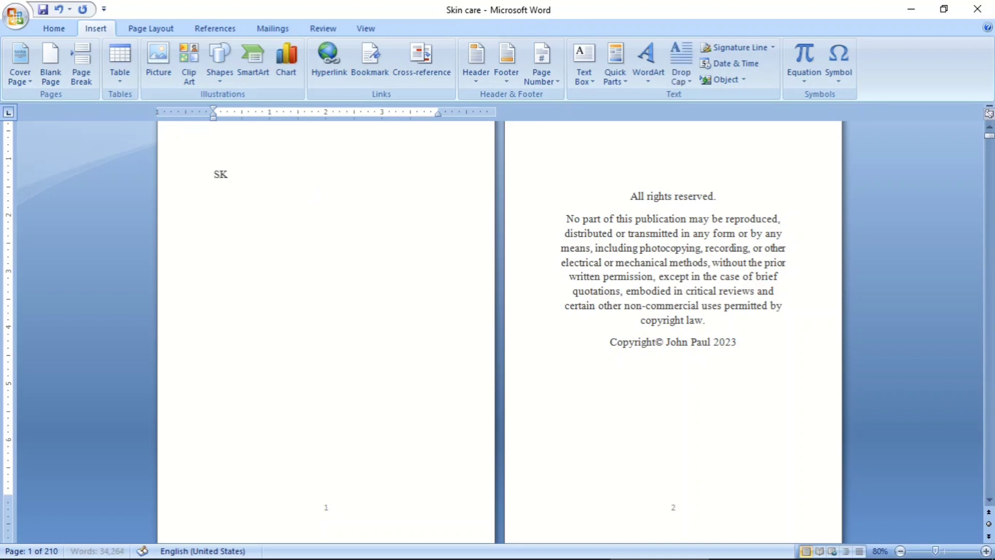
{"action": "type", "text": "IN CARE"}
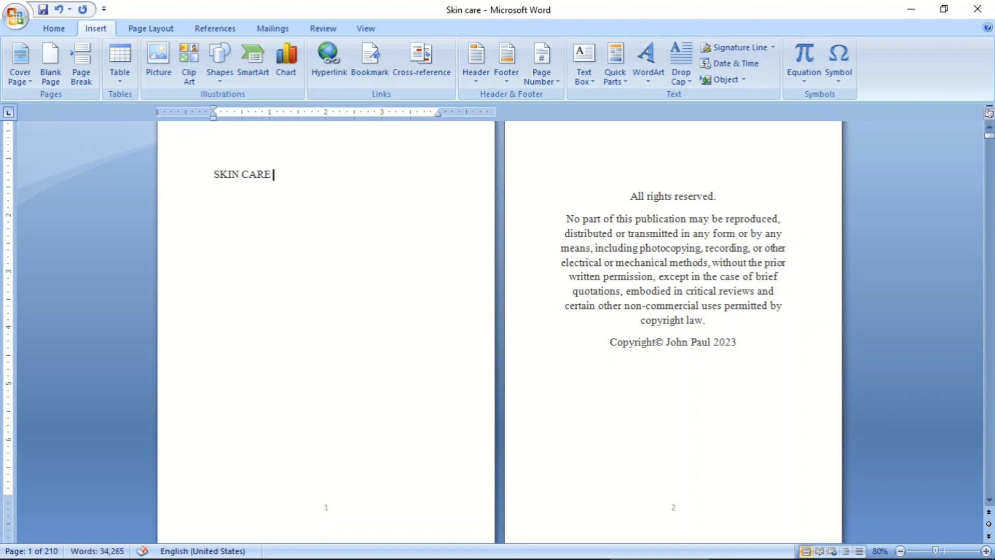
{"action": "type", "text": " FOR GBE"}
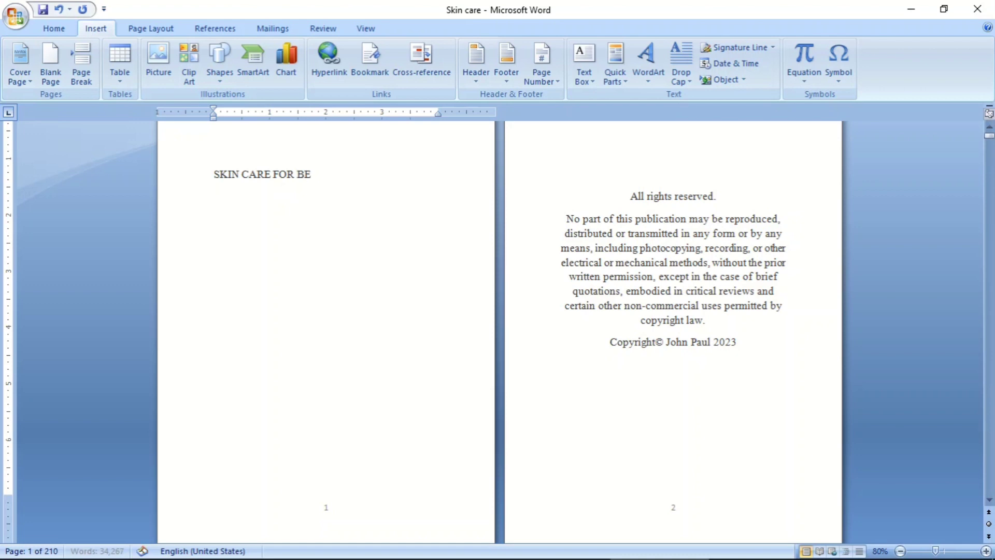
{"action": "key", "text": "BackSpace"}
{"action": "type", "text": "GINEERS"}
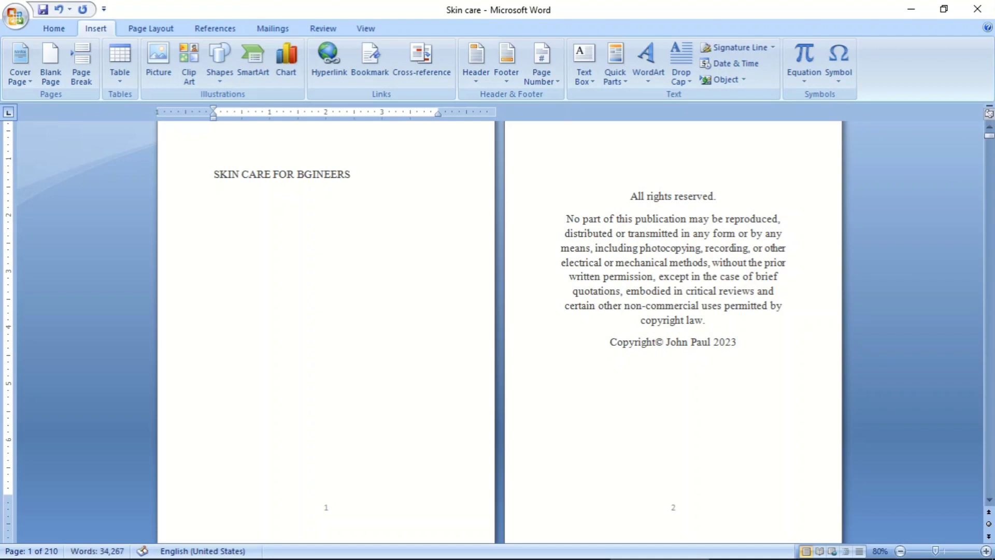
{"action": "key", "text": "Return"}
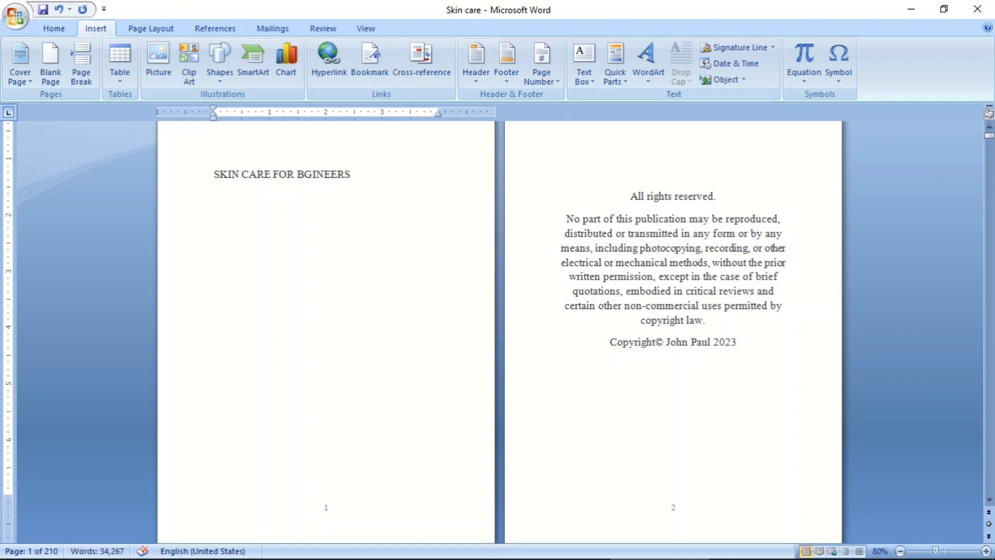
- Add the subtitle "A complete guide to having a glowing skin" below the title, leaving a blank line between them
{"action": "type", "text": "A com"}
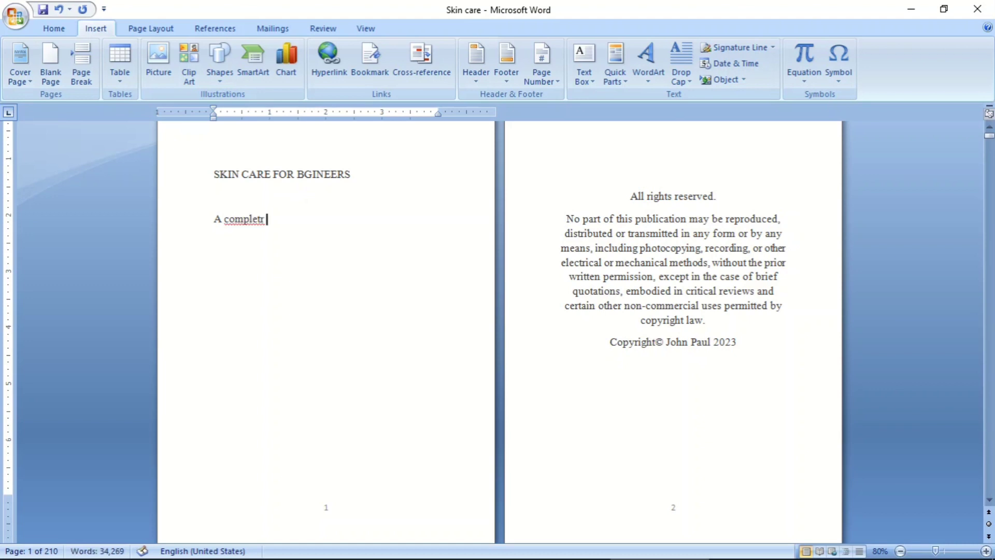
{"action": "type", "text": "pletr"}
{"action": "key", "text": "BackSpace"}
{"action": "key", "text": "BackSpace"}
{"action": "type", "text": "e guide to "}
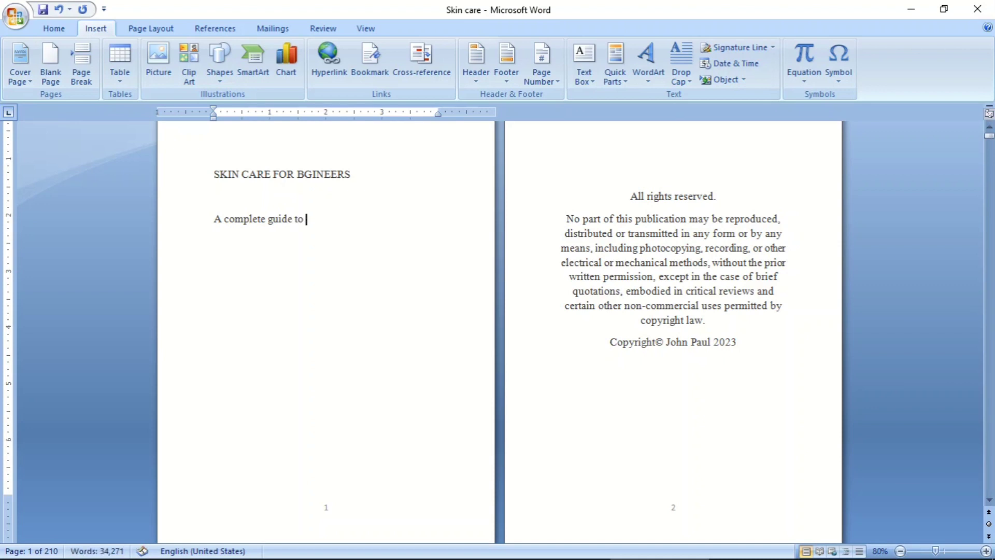
{"action": "type", "text": "hsb"}
{"action": "type", "text": "vin"}
{"action": "type", "text": "g a g"}
{"action": "key", "text": "BackSpace"}
{"action": "type", "text": "aving a gkowing skin"}
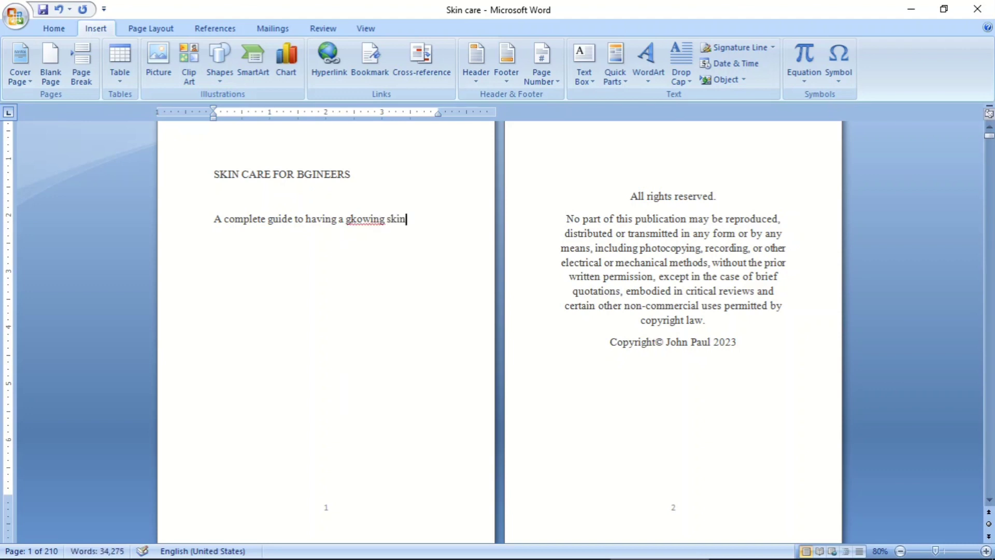
{"action": "left_click", "coordinate": [357, 220]}
{"action": "key", "text": "BackSpace"}
{"action": "type", "text": "l"}
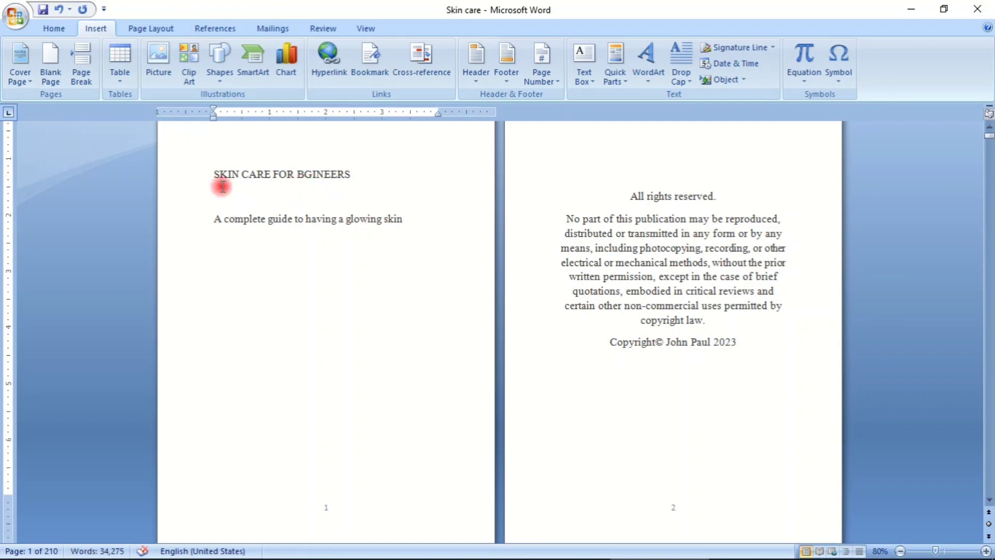
- Make the title on page 1 bold, set its font size to 26 and center it
{"action": "left_click", "coordinate": [54, 29]}
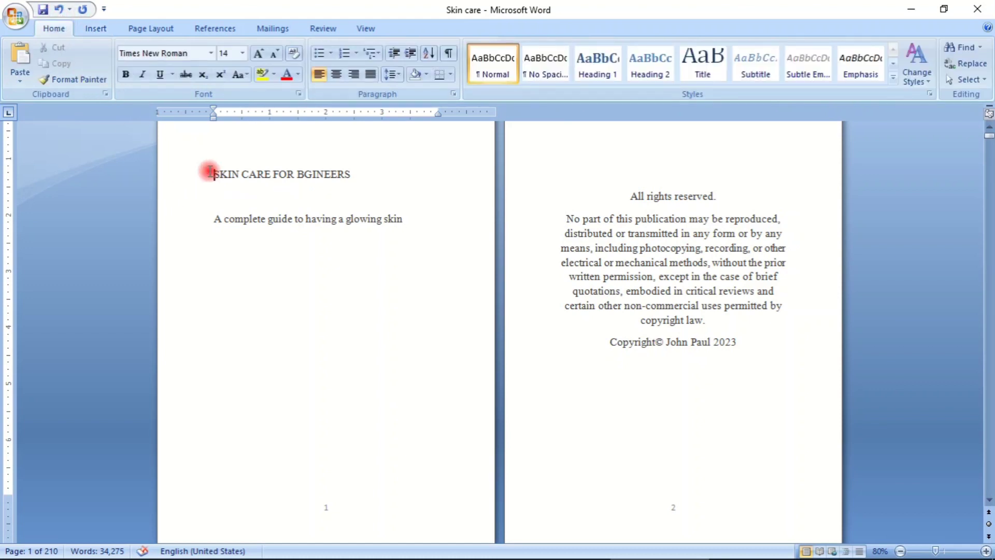
{"action": "left_click_drag", "start_coordinate": [210, 173], "coordinate": [369, 173]}
{"action": "left_click", "coordinate": [126, 74]}
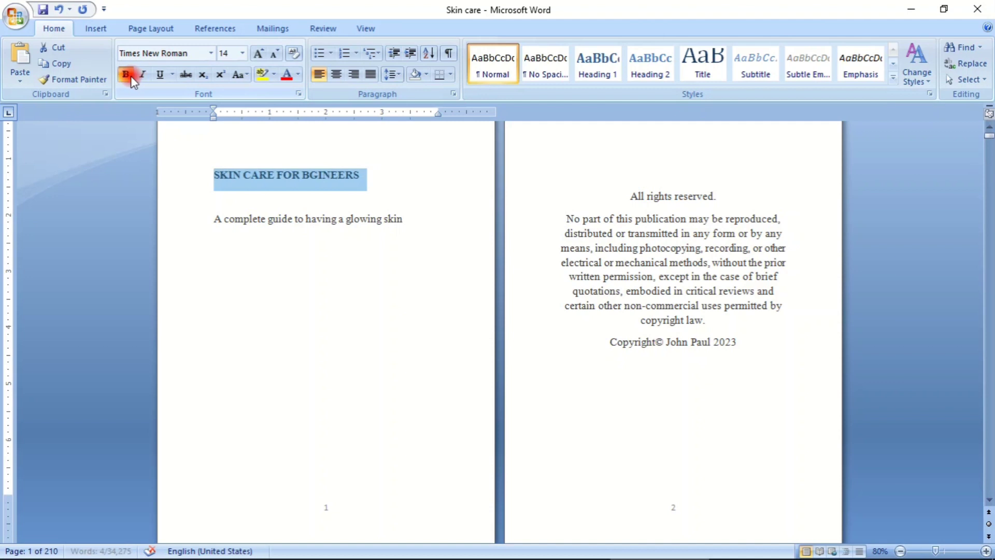
{"action": "left_click", "coordinate": [241, 53]}
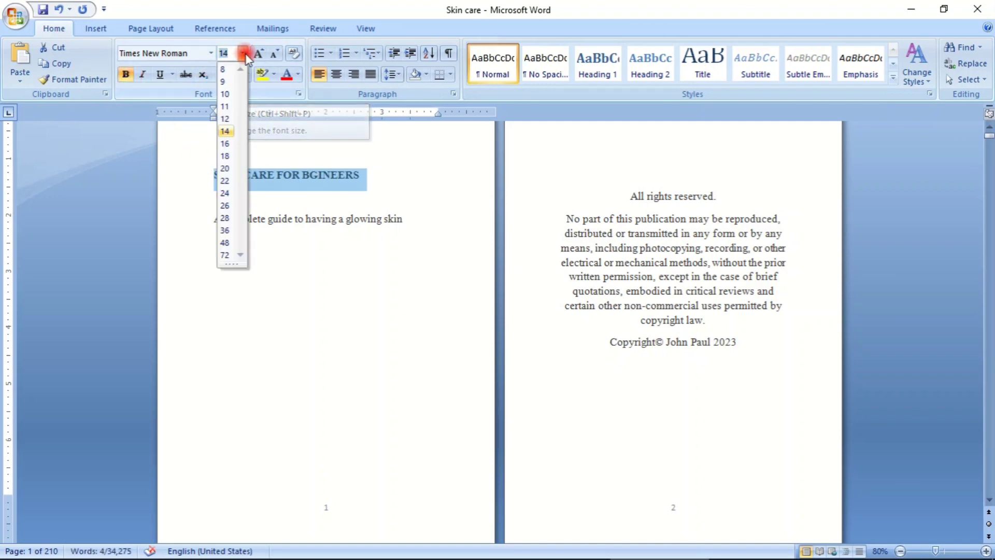
{"action": "left_click", "coordinate": [228, 206]}
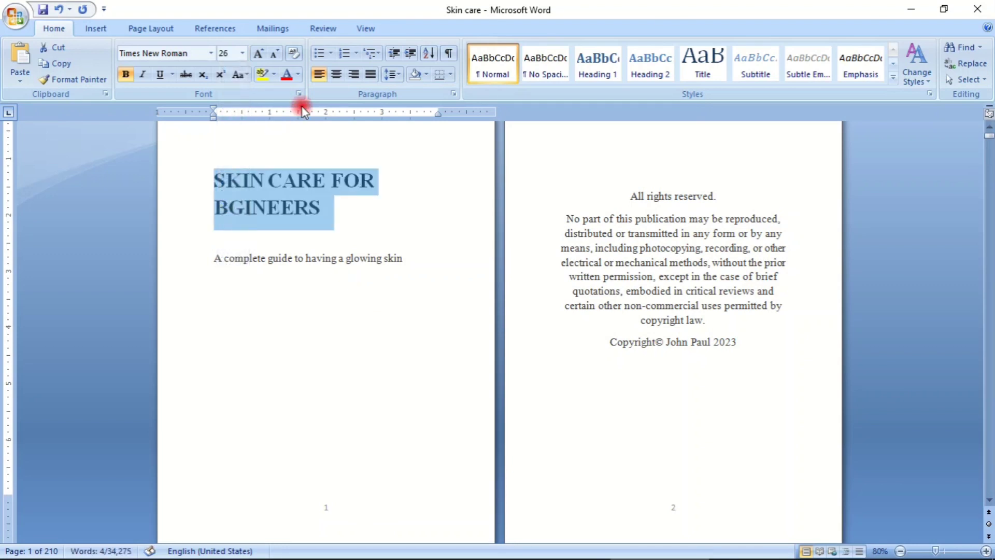
{"action": "left_click", "coordinate": [335, 77]}
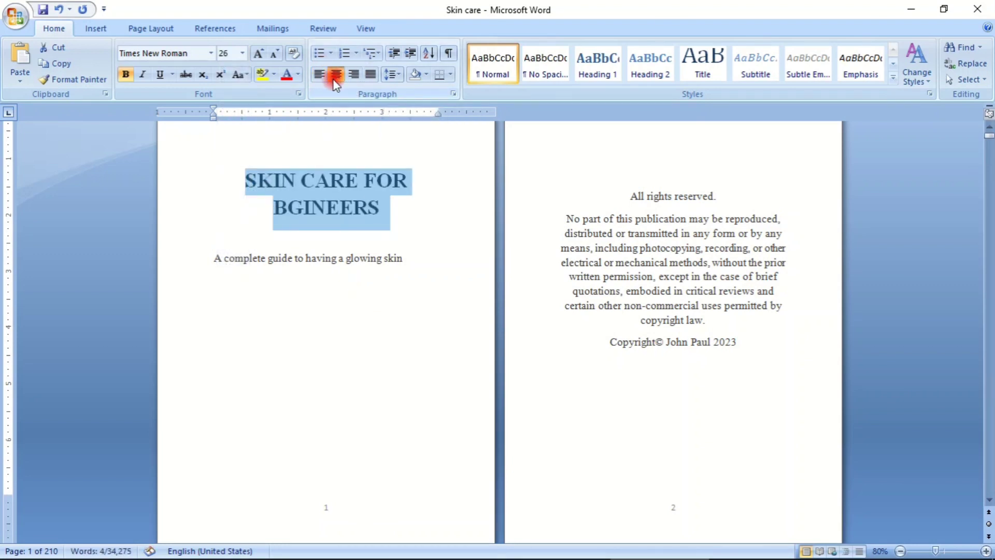
- Correct "BGINEERS" to "BEGINEERS" in the title
{"action": "left_click", "coordinate": [422, 197]}
{"action": "left_click_drag", "start_coordinate": [245, 182], "coordinate": [364, 212]}
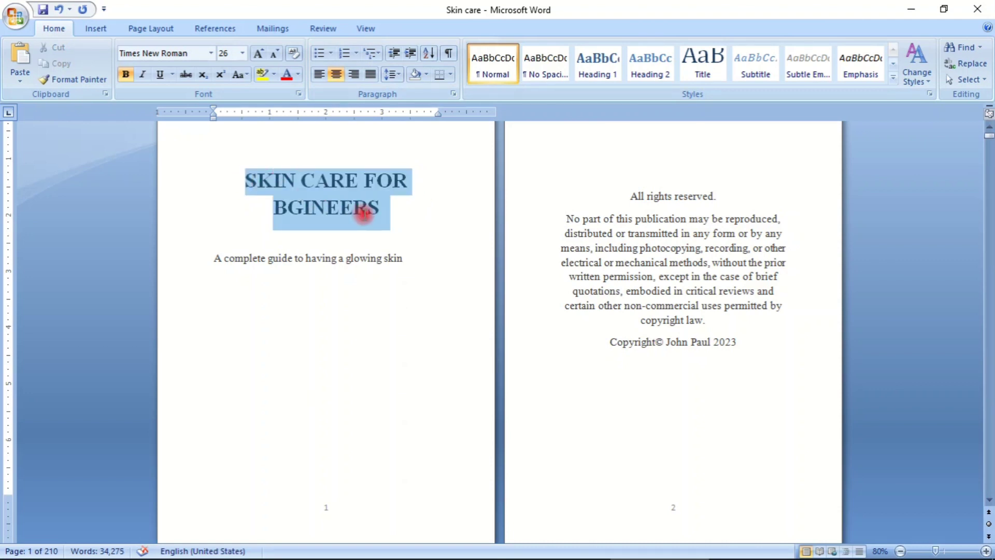
{"action": "left_click", "coordinate": [405, 221]}
{"action": "left_click", "coordinate": [289, 208]}
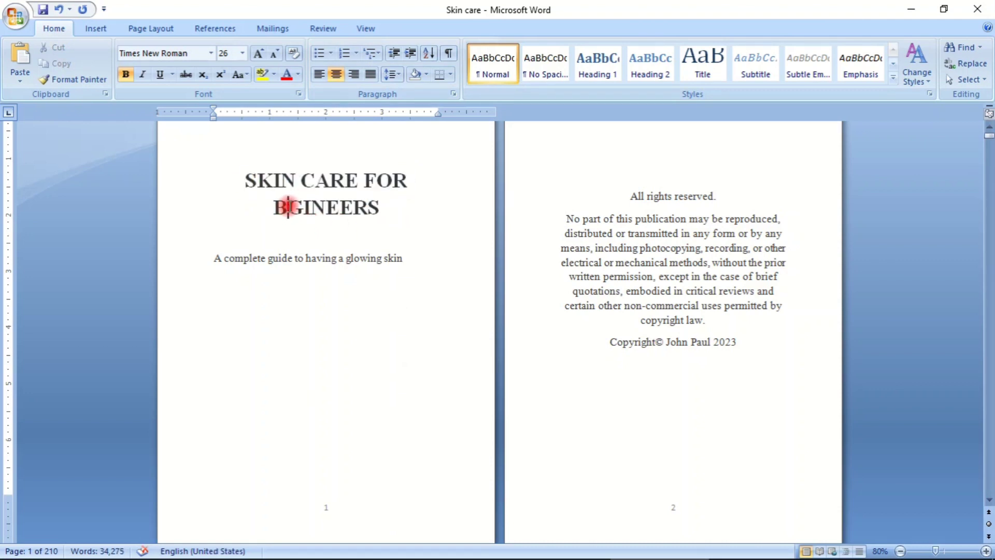
{"action": "type", "text": "E"}
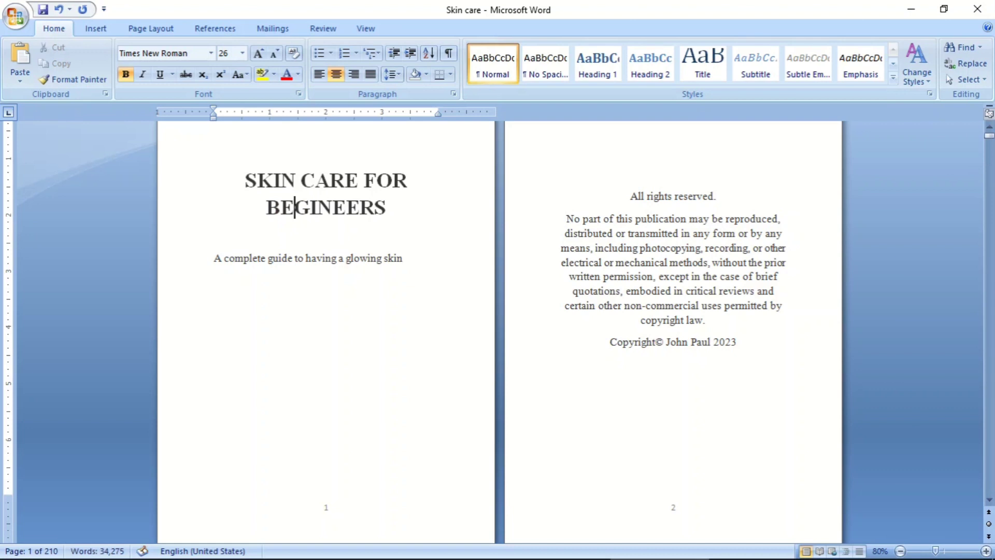
- Set the line spacing of the two-line title to 1.5
{"action": "left_click_drag", "start_coordinate": [247, 174], "coordinate": [389, 228]}
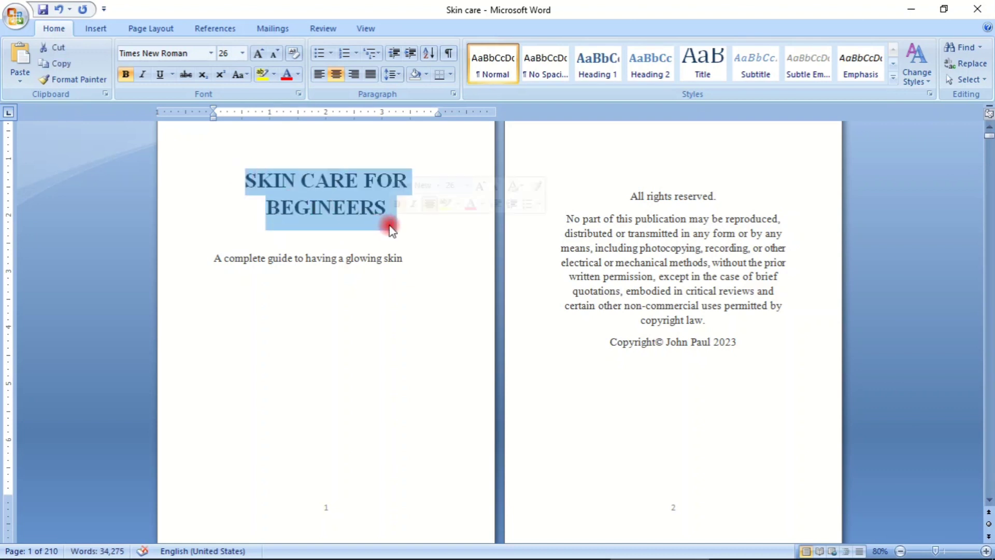
{"action": "left_click", "coordinate": [400, 75]}
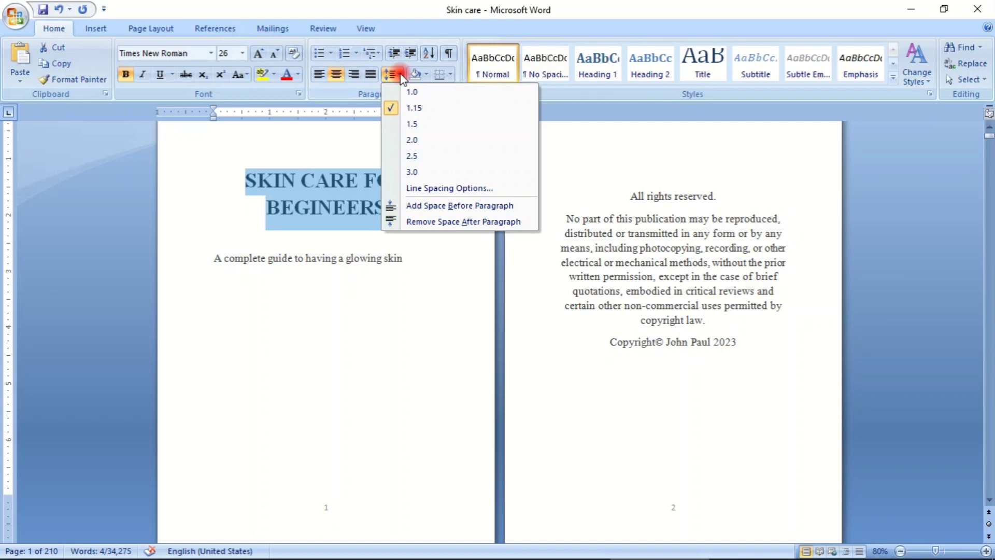
{"action": "left_click", "coordinate": [415, 125]}
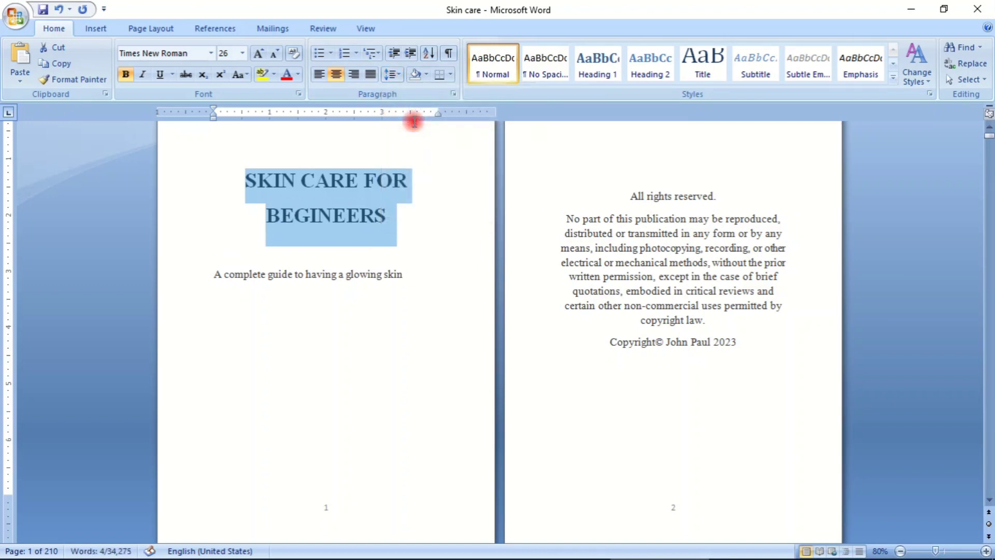
{"action": "left_click", "coordinate": [438, 233]}
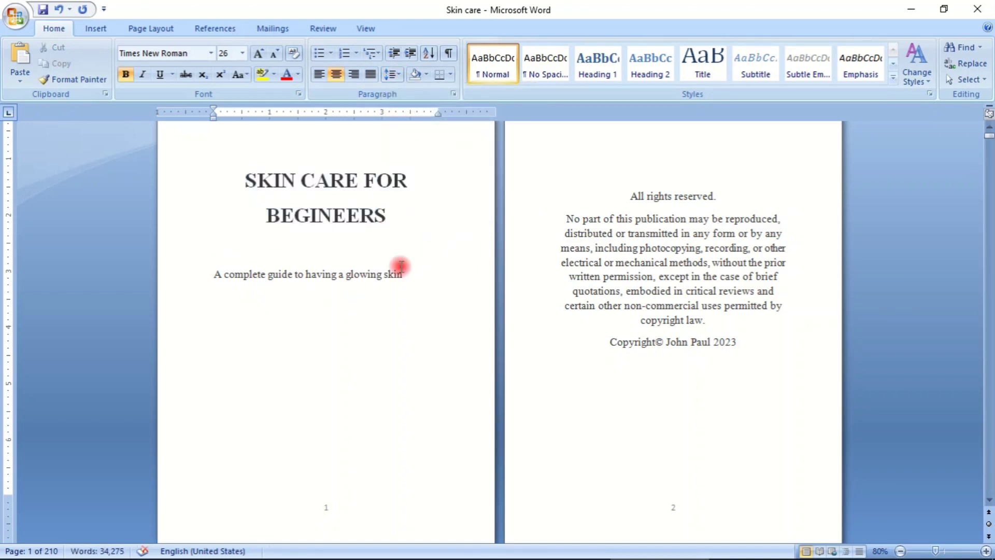
- Italicize and center the subtitle below the title and set its font size to 18
{"action": "left_click_drag", "start_coordinate": [206, 280], "coordinate": [420, 287]}
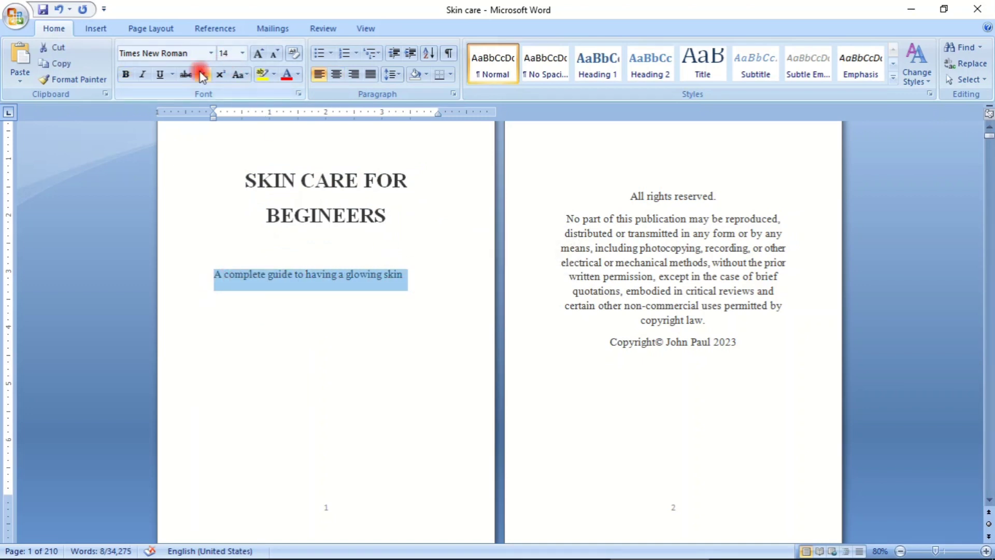
{"action": "left_click", "coordinate": [144, 74]}
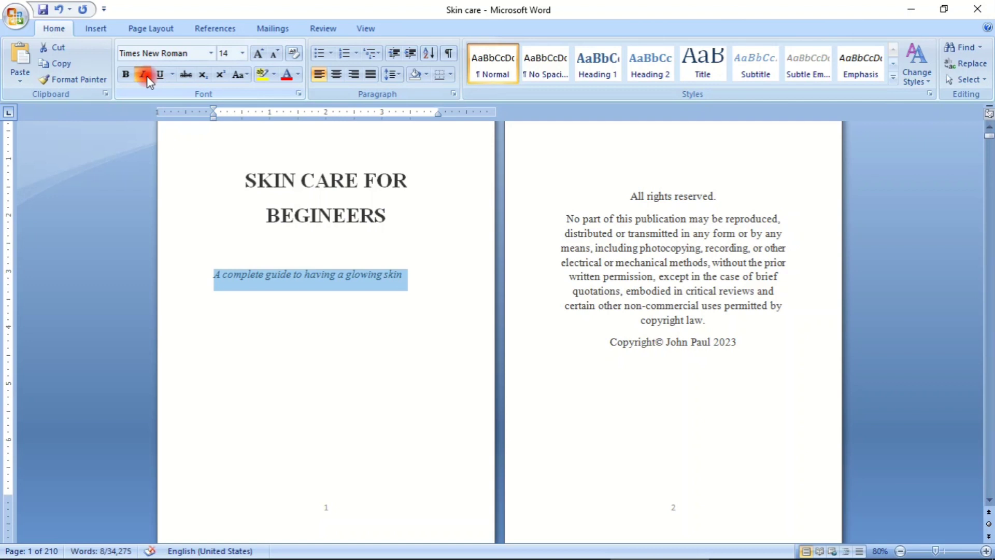
{"action": "left_click", "coordinate": [337, 75]}
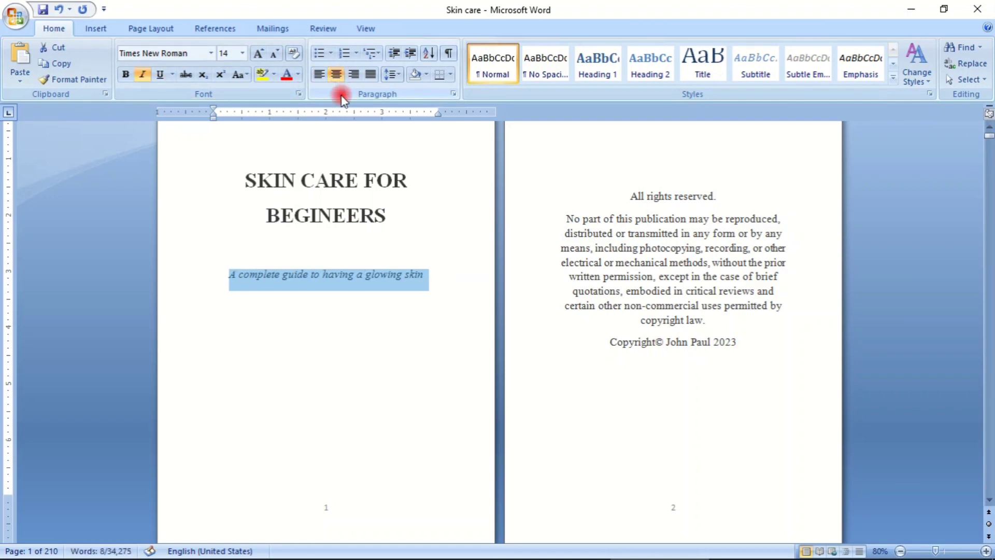
{"action": "left_click", "coordinate": [242, 53]}
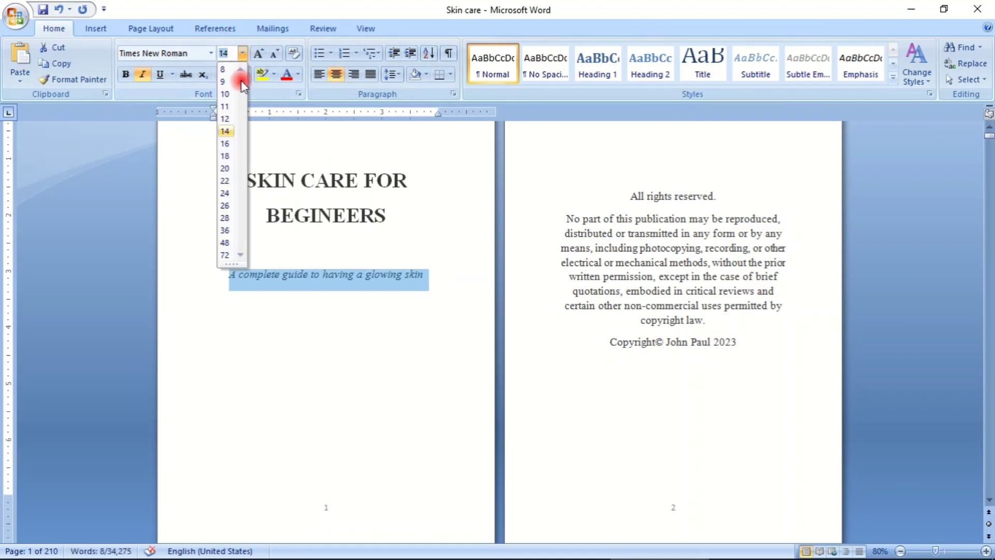
{"action": "left_click", "coordinate": [228, 156]}
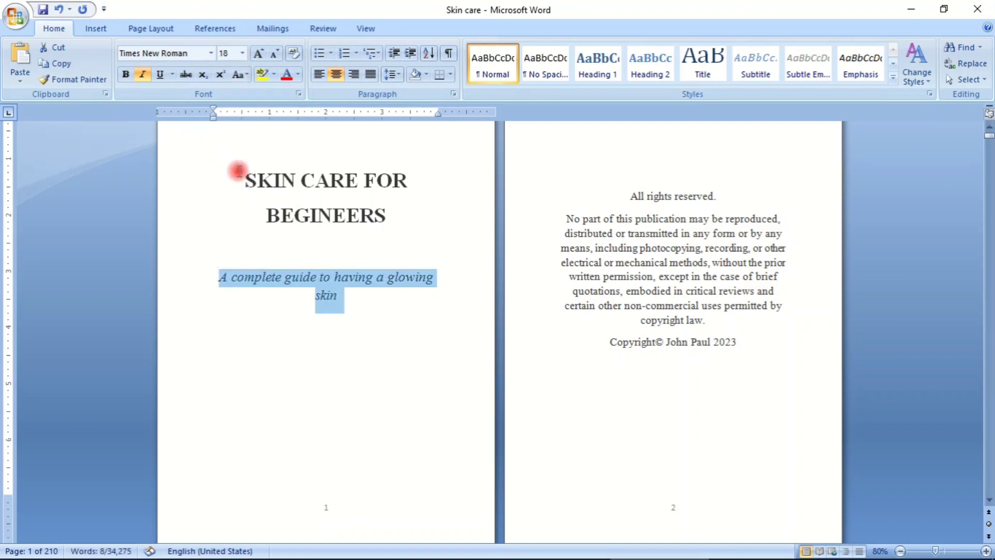
{"action": "left_click", "coordinate": [245, 182]}
{"action": "left_click_drag", "start_coordinate": [244, 181], "coordinate": [369, 226]}
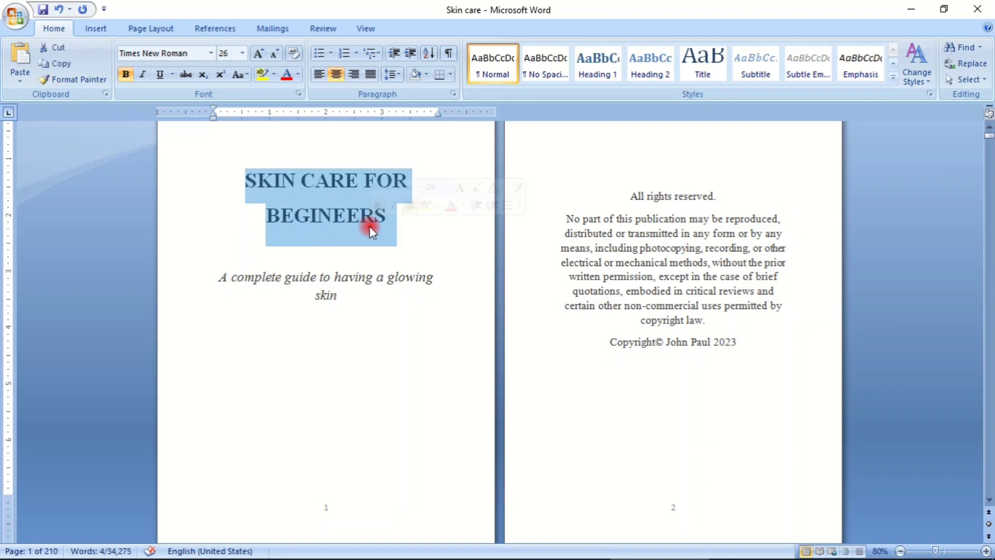
{"action": "left_click", "coordinate": [207, 186]}
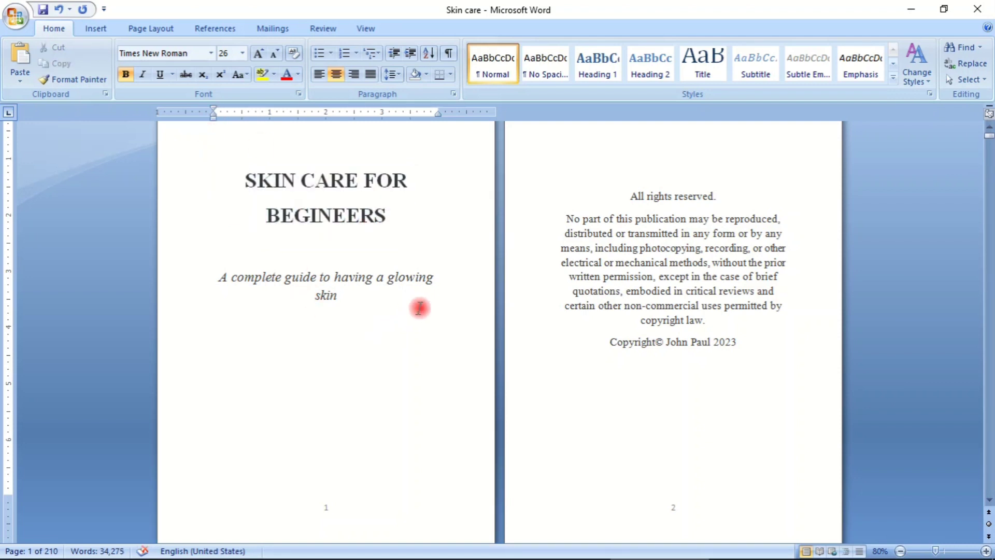
- Break the subtitle before "skin" so the word starts a new paragraph, undoing the extra blank lines
{"action": "left_click", "coordinate": [446, 283]}
{"action": "key", "text": "Return"}
{"action": "key", "text": "Return"}
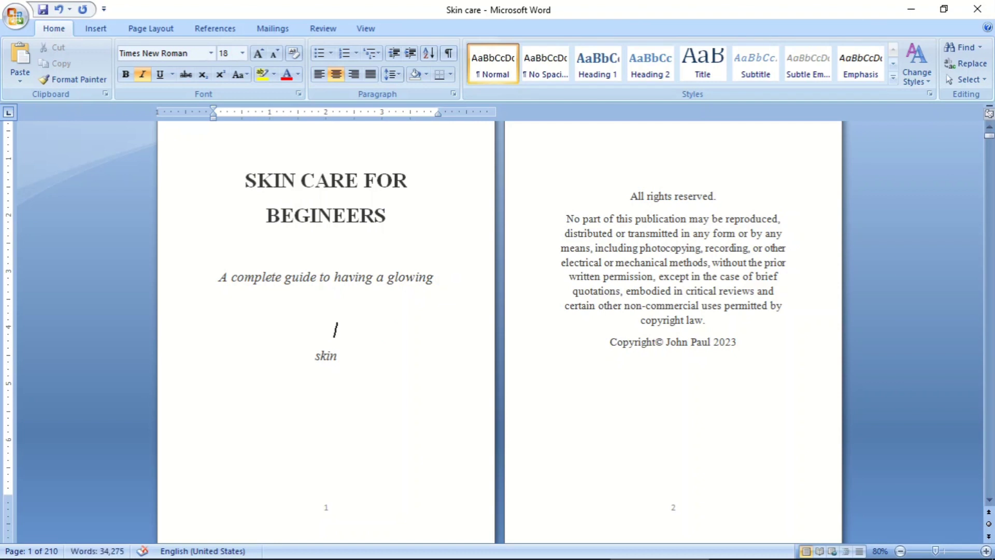
{"action": "key", "text": "ctrl+z"}
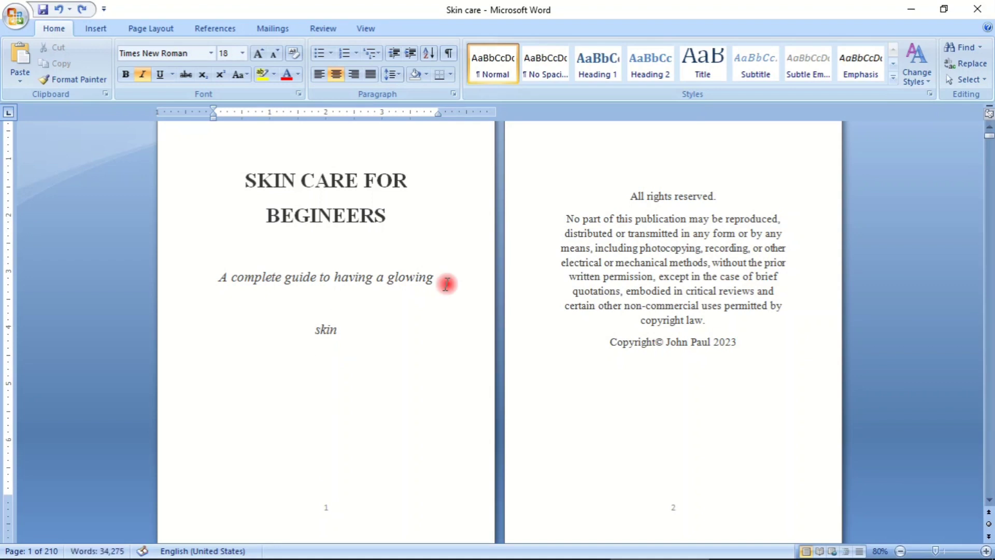
{"action": "key", "text": "ctrl+z"}
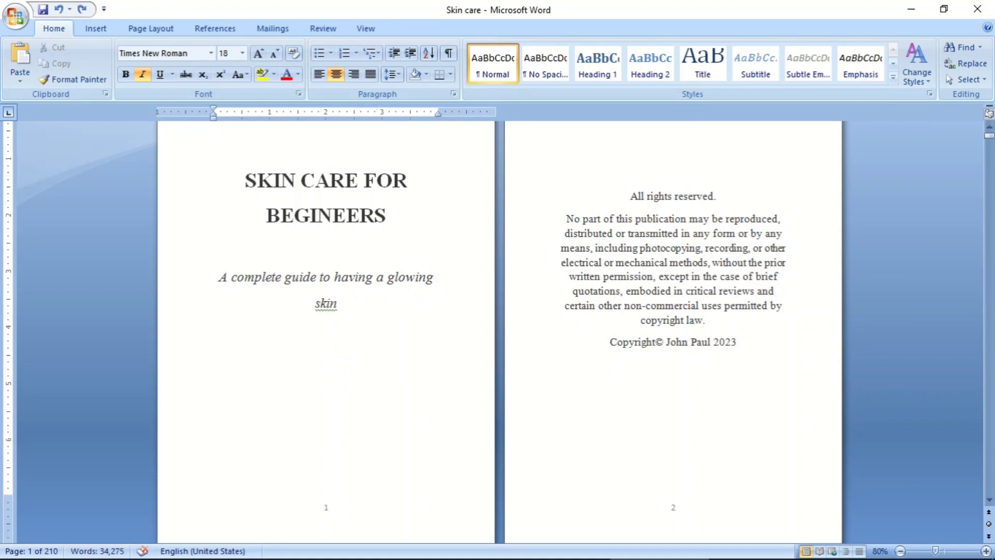
- Add blank lines below the subtitle and enter the author's full name in capitals near the bottom of page 1
{"action": "key", "text": "ctrl+Return"}
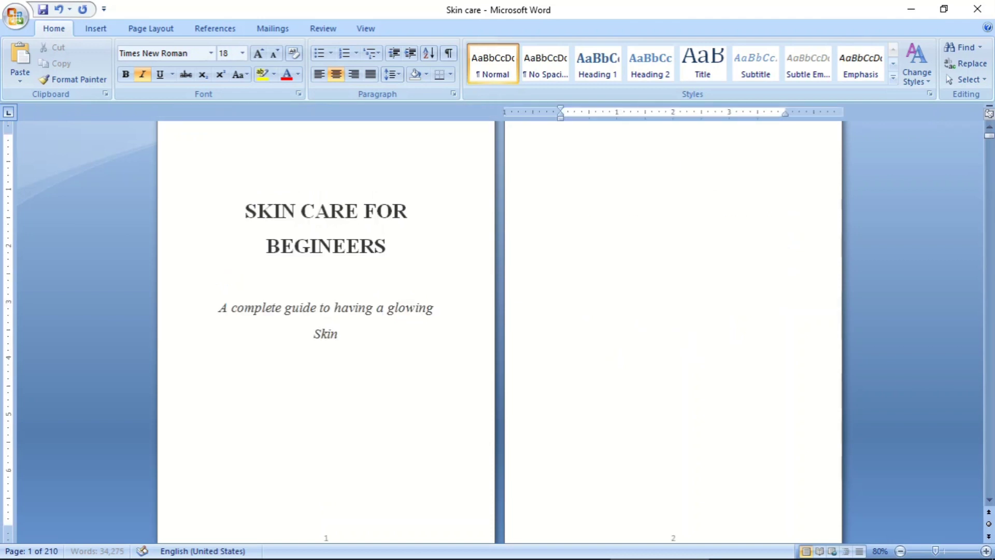
{"action": "key", "text": "BackSpace"}
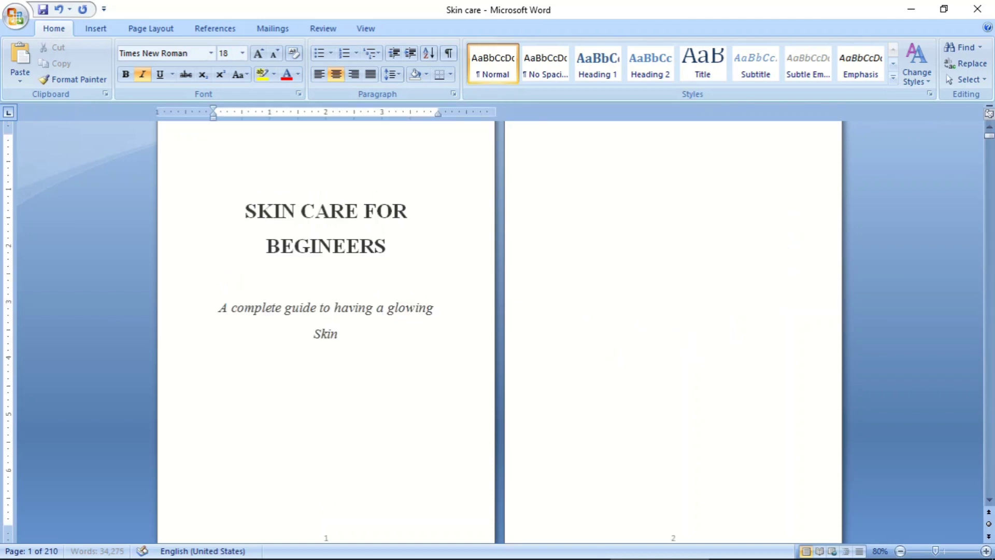
{"action": "type", "text": "JOHN PAUL"}
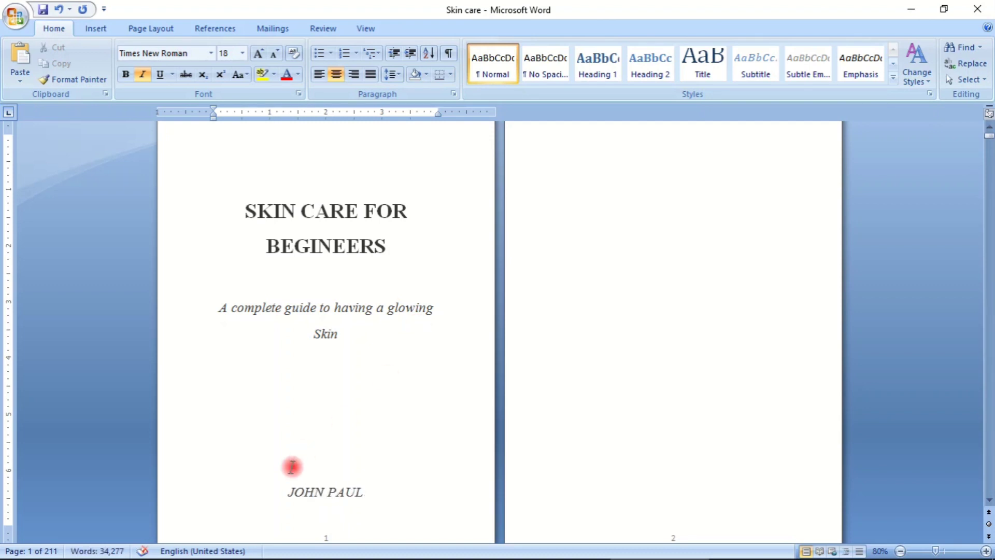
- Remove the italics from the author's name near the bottom of page 1 and make it bold
{"action": "left_click_drag", "start_coordinate": [288, 492], "coordinate": [372, 493]}
{"action": "left_click", "coordinate": [372, 494]}
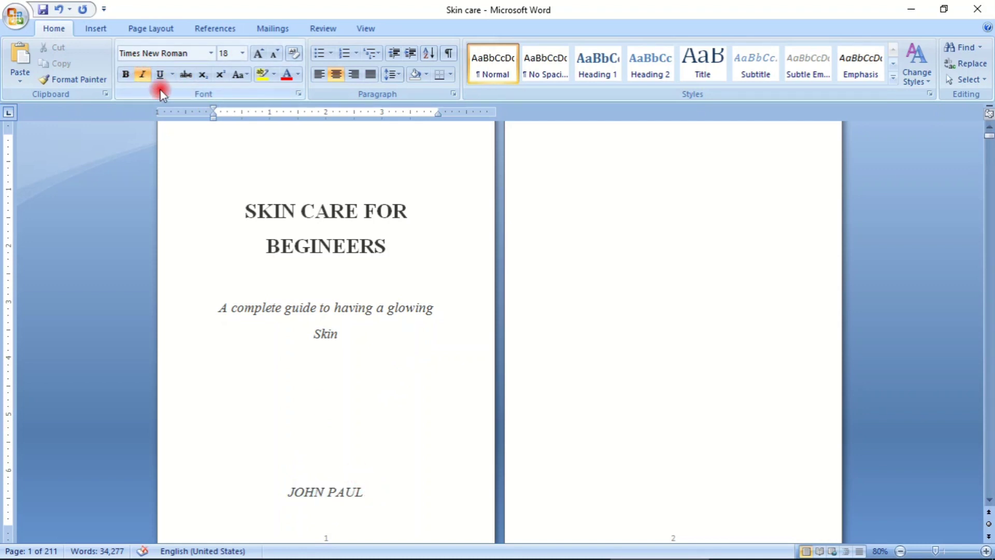
{"action": "left_click", "coordinate": [141, 79]}
{"action": "left_click", "coordinate": [142, 72]}
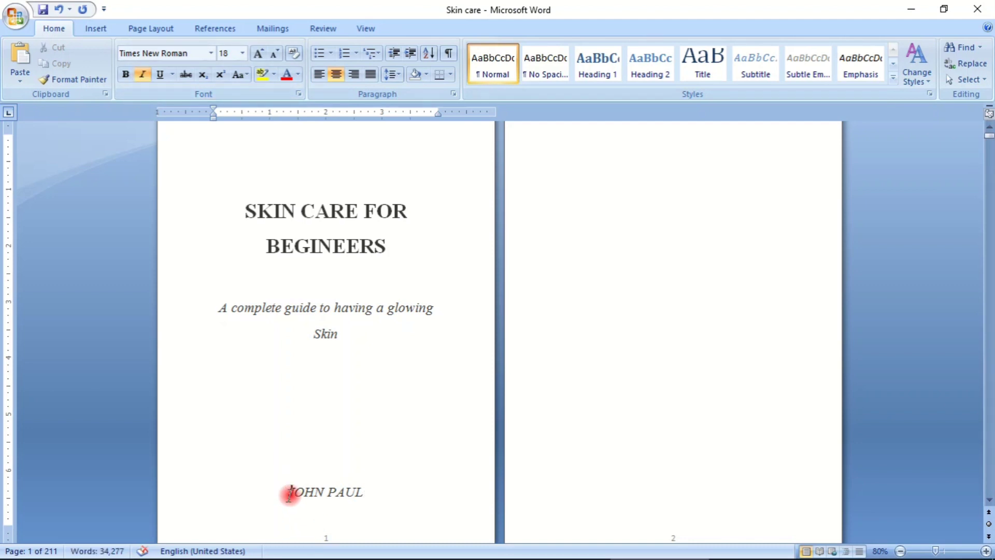
{"action": "left_click_drag", "start_coordinate": [289, 491], "coordinate": [384, 493]}
{"action": "left_click", "coordinate": [145, 76]}
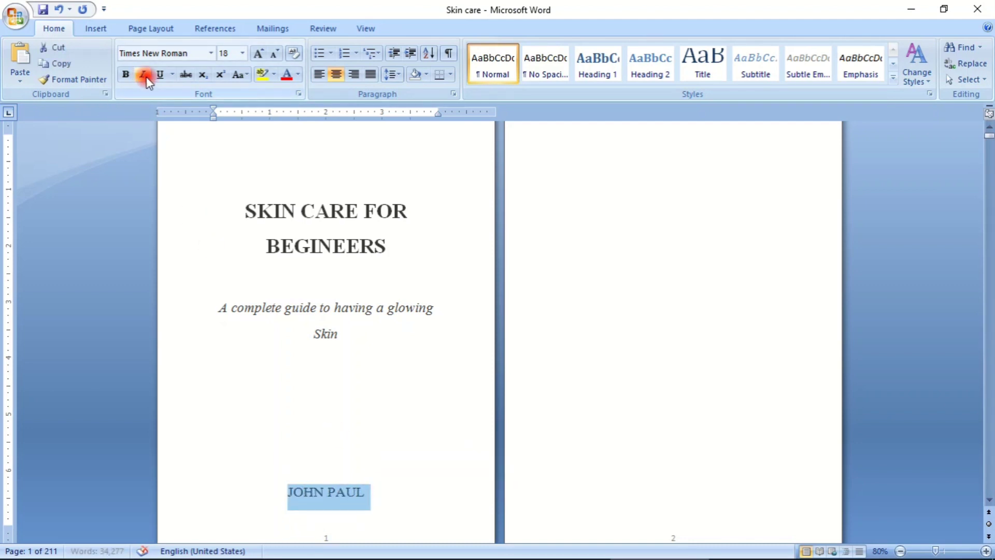
{"action": "left_click", "coordinate": [124, 75]}
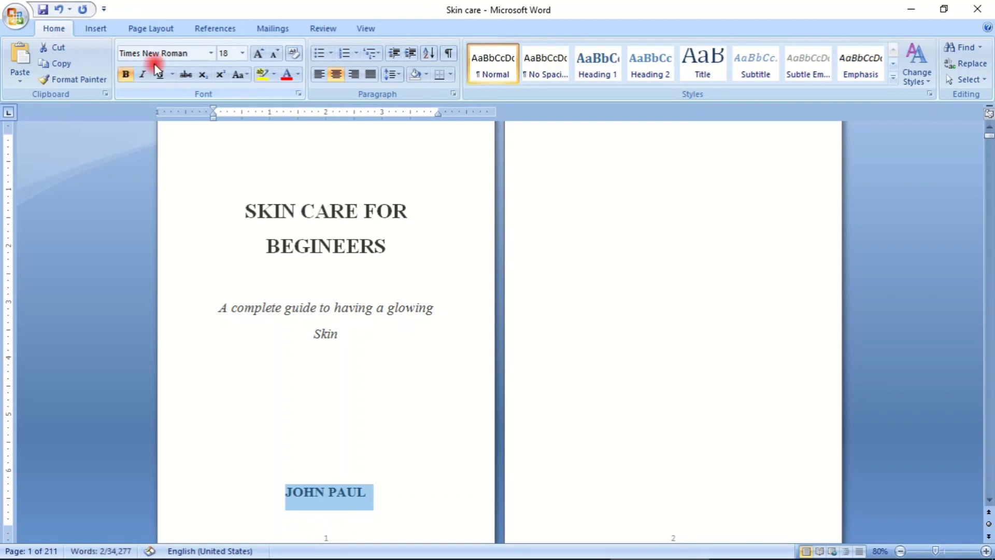
- Change the font of the author's name on the title page to Arial Black
{"action": "left_click", "coordinate": [209, 54]}
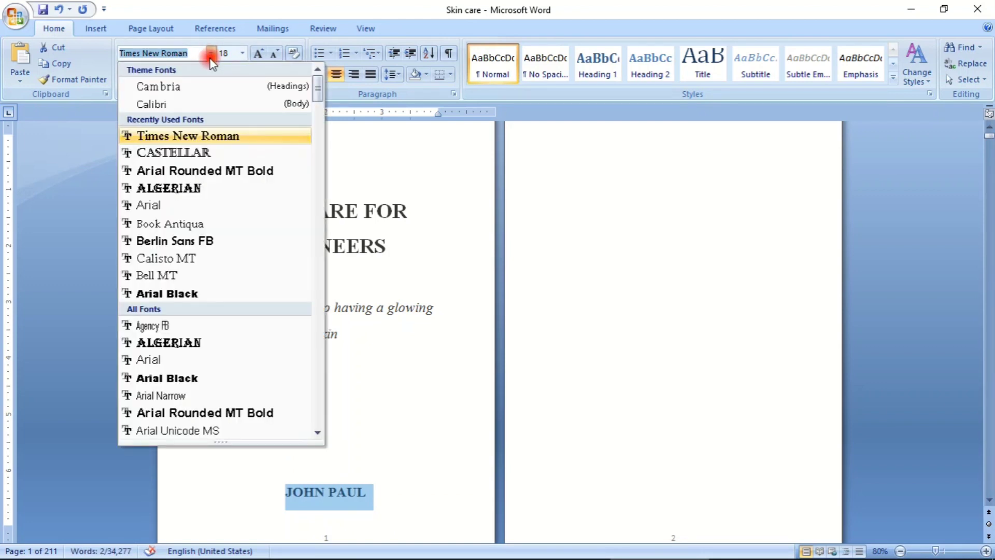
{"action": "left_click", "coordinate": [198, 293]}
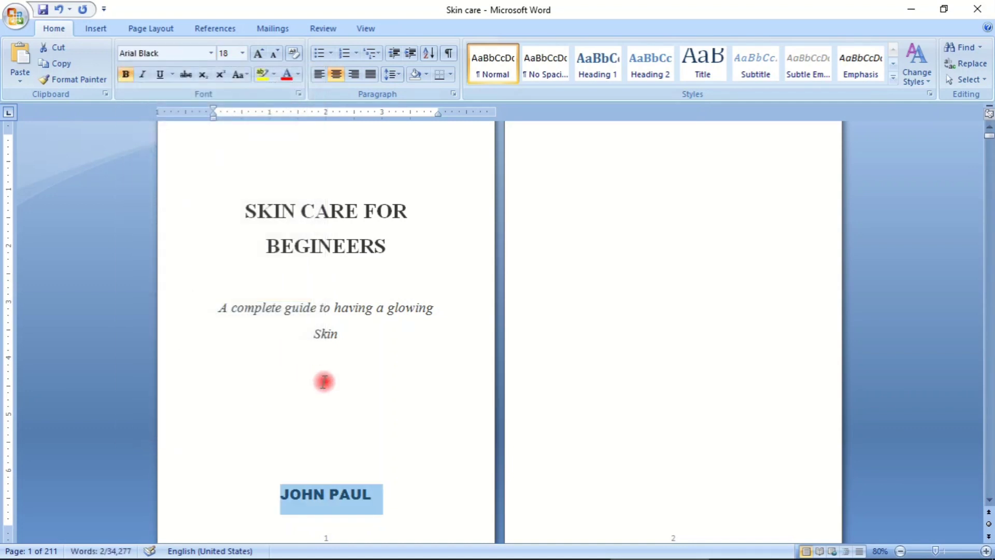
{"action": "left_click", "coordinate": [324, 382]}
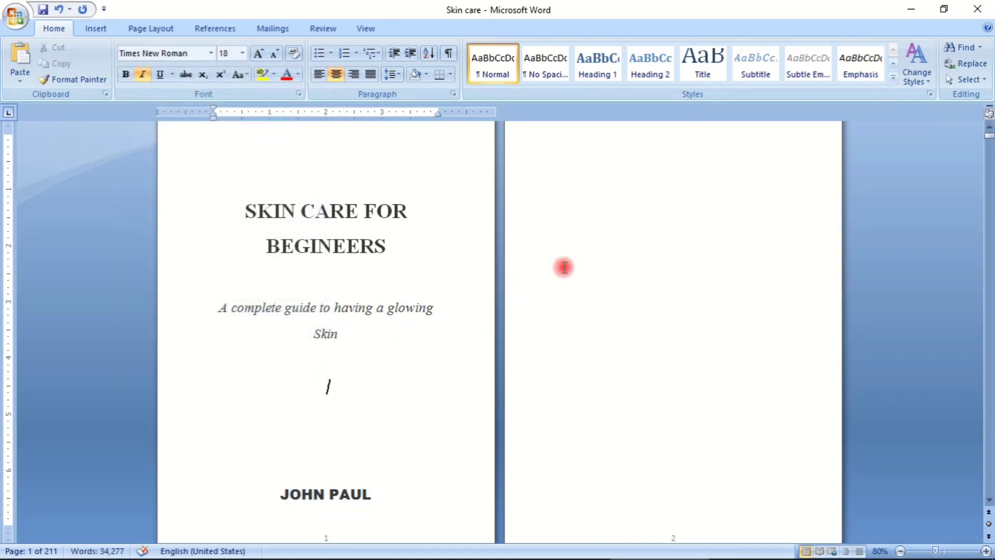
- Delete the blank page and empty lines above "All rights reserved." so the copyright notice moves up to page 2
{"action": "scroll", "coordinate": [748, 318], "scroll_direction": "down", "scroll_amount": 4}
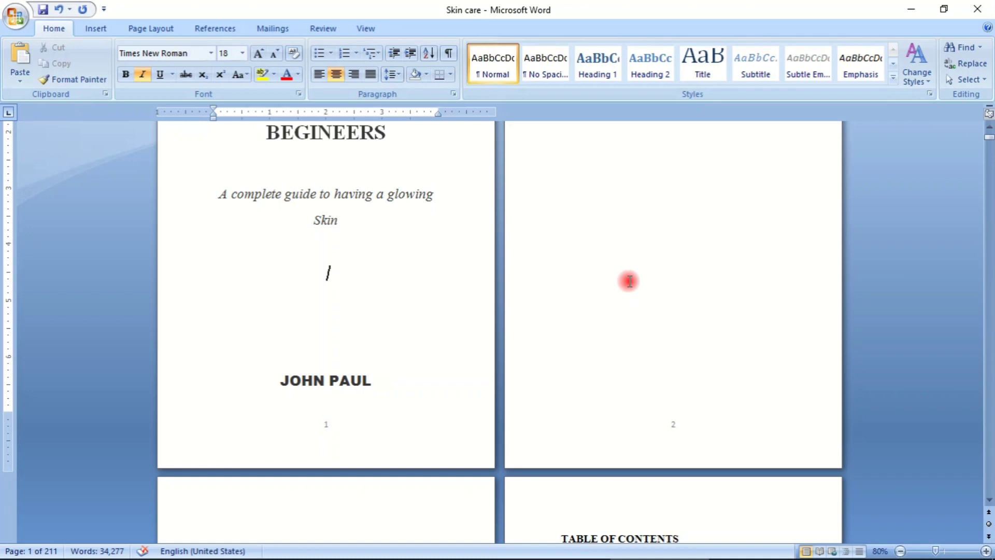
{"action": "scroll", "coordinate": [625, 280], "scroll_direction": "down", "scroll_amount": 10}
{"action": "scroll", "coordinate": [587, 281], "scroll_direction": "up", "scroll_amount": 4}
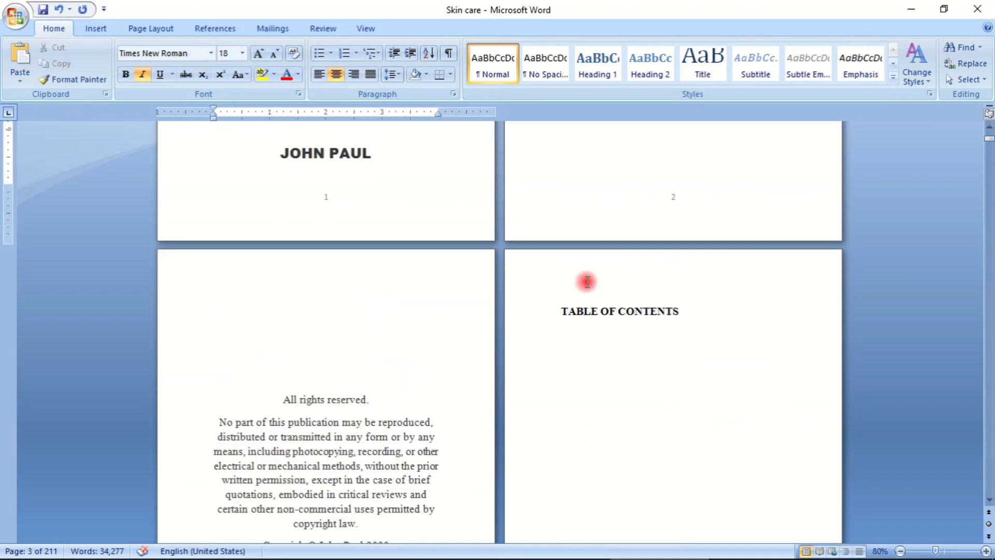
{"action": "scroll", "coordinate": [586, 281], "scroll_direction": "up", "scroll_amount": 14}
{"action": "scroll", "coordinate": [584, 280], "scroll_direction": "down", "scroll_amount": 13}
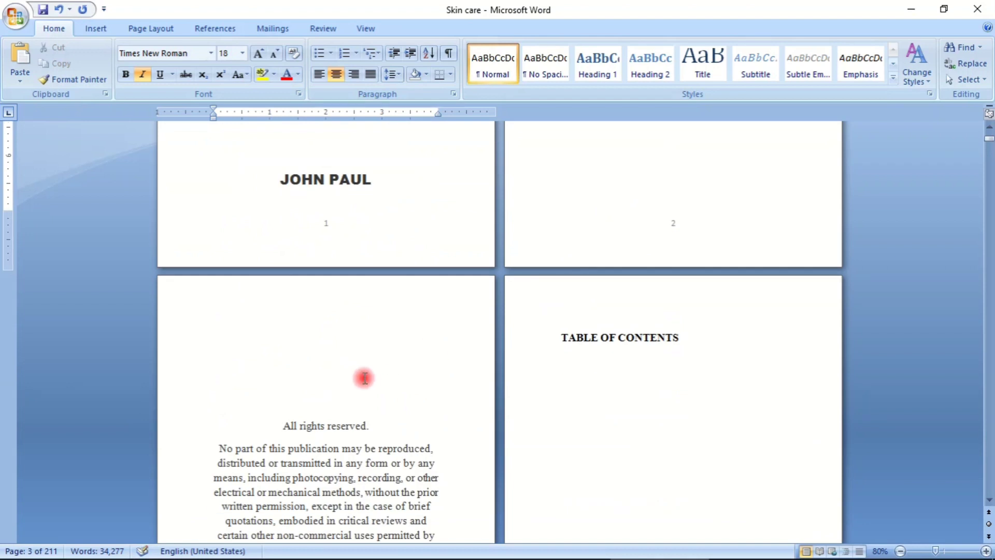
{"action": "left_click", "coordinate": [345, 378]}
{"action": "key", "text": "BackSpace"}
{"action": "key", "text": "BackSpace"}
{"action": "key", "text": "BackSpace"}
{"action": "key", "text": "BackSpace"}
{"action": "key", "text": "BackSpace"}
{"action": "key", "text": "BackSpace"}
{"action": "key", "text": "BackSpace"}
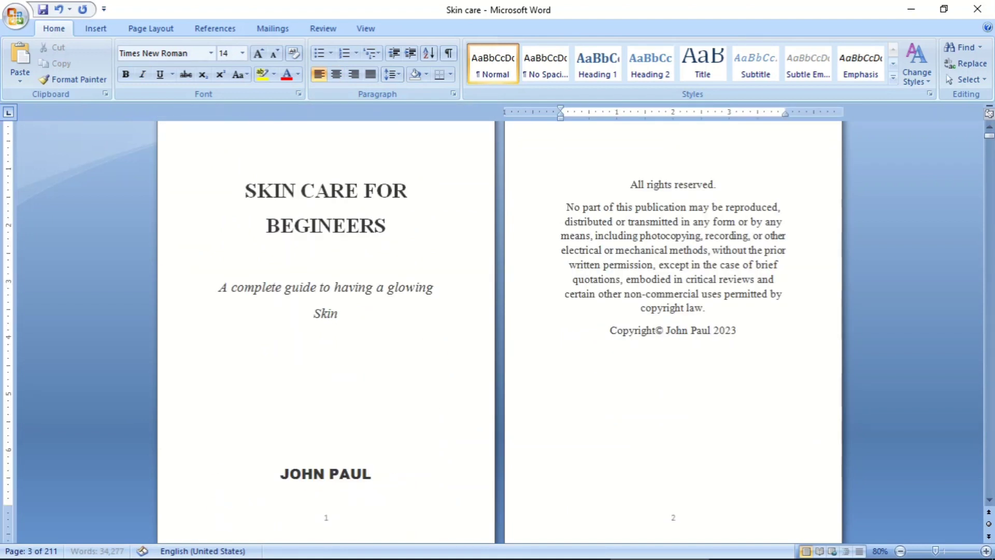
- Insert three blank lines above the copyright notice on page 2 to move it down the page
{"action": "key", "text": "Return"}
{"action": "key", "text": "Return"}
{"action": "key", "text": "Return"}
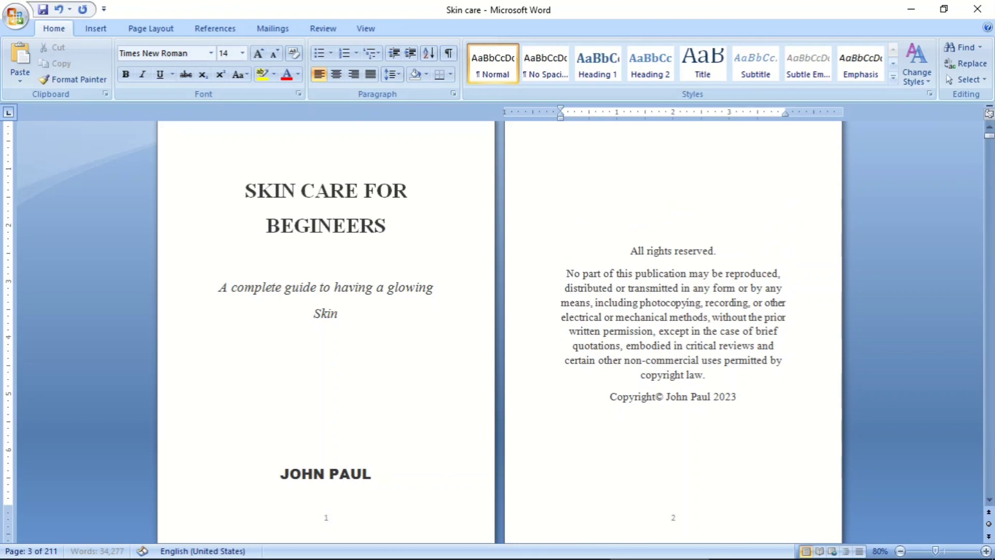
- Enter the placeholder text "jbmhvbk" two lines below the INTRODUCTION heading on page 4 and delete it again
{"action": "scroll", "coordinate": [251, 395], "scroll_direction": "down", "scroll_amount": 4}
{"action": "scroll", "coordinate": [302, 264], "scroll_direction": "up", "scroll_amount": 5}
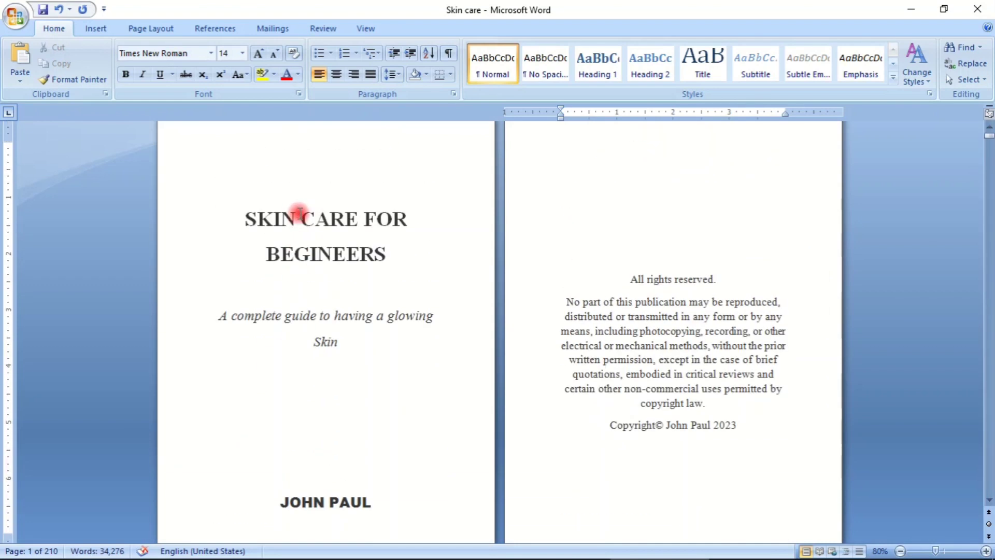
{"action": "scroll", "coordinate": [631, 255], "scroll_direction": "down", "scroll_amount": 13}
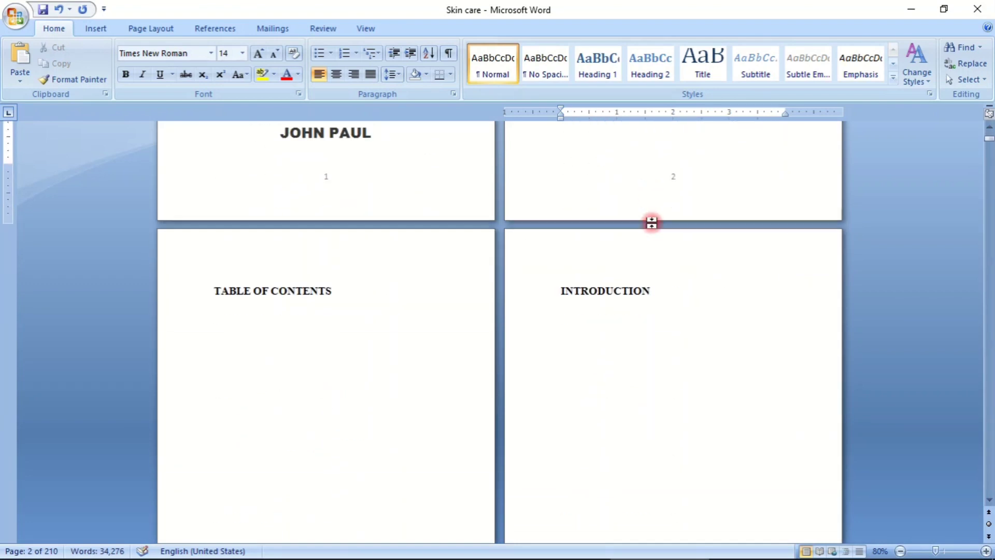
{"action": "scroll", "coordinate": [651, 222], "scroll_direction": "down", "scroll_amount": 2}
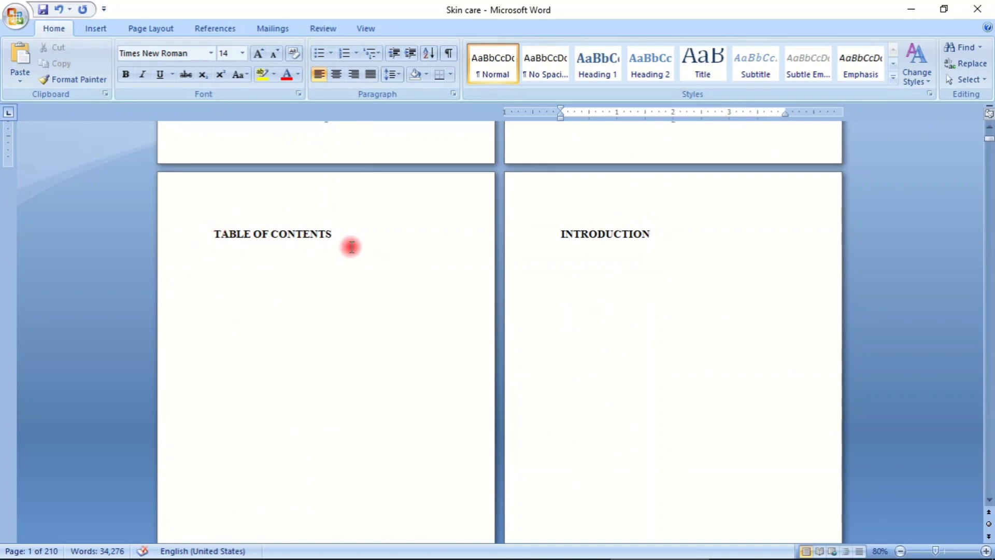
{"action": "scroll", "coordinate": [646, 228], "scroll_direction": "down", "scroll_amount": 5}
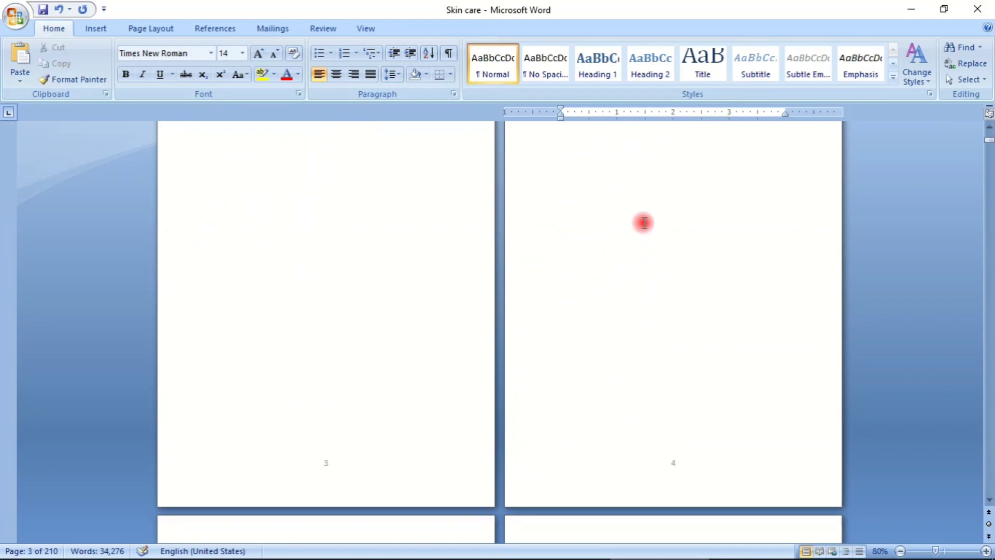
{"action": "scroll", "coordinate": [644, 223], "scroll_direction": "up", "scroll_amount": 4}
{"action": "left_click", "coordinate": [665, 214]}
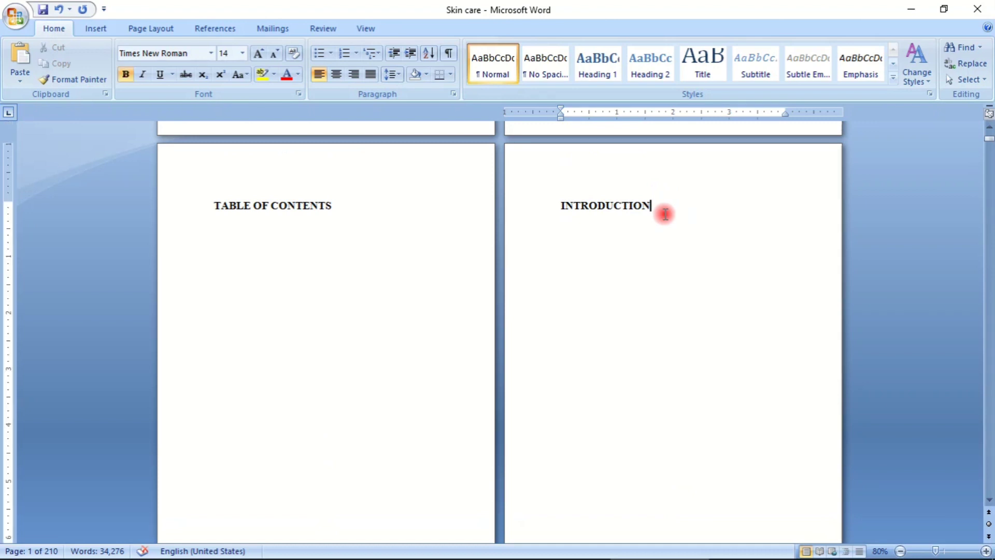
{"action": "key", "text": "Return"}
{"action": "key", "text": "Return"}
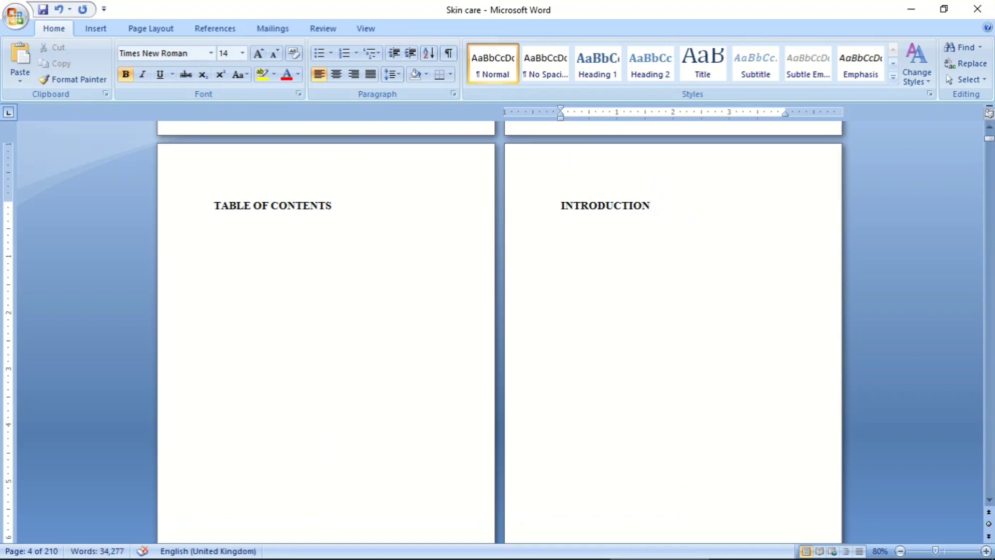
{"action": "type", "text": "jbmhvbk"}
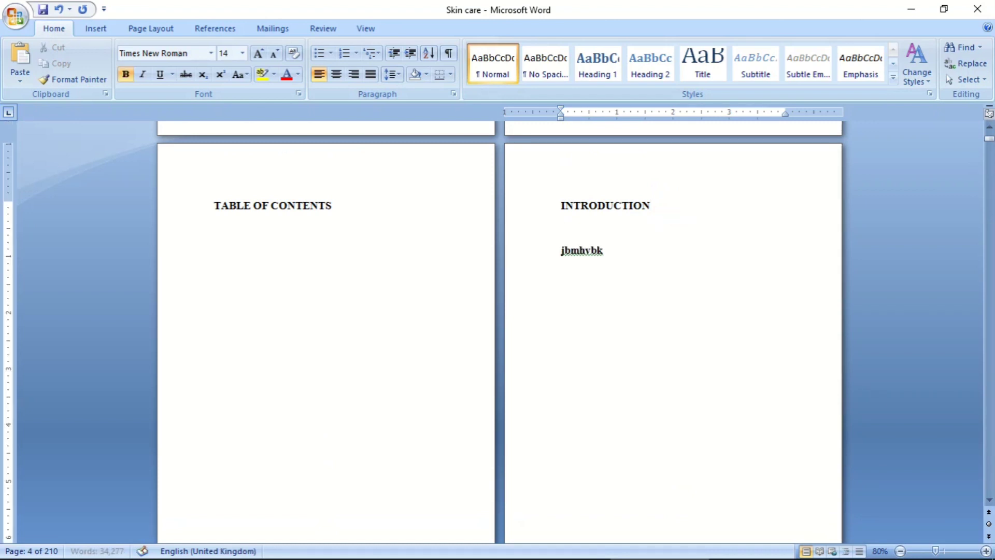
{"action": "key", "text": "BackSpace"}
{"action": "key", "text": "BackSpace"}
{"action": "key", "text": "BackSpace"}
{"action": "key", "text": "BackSpace"}
{"action": "key", "text": "BackSpace"}
{"action": "key", "text": "BackSpace"}
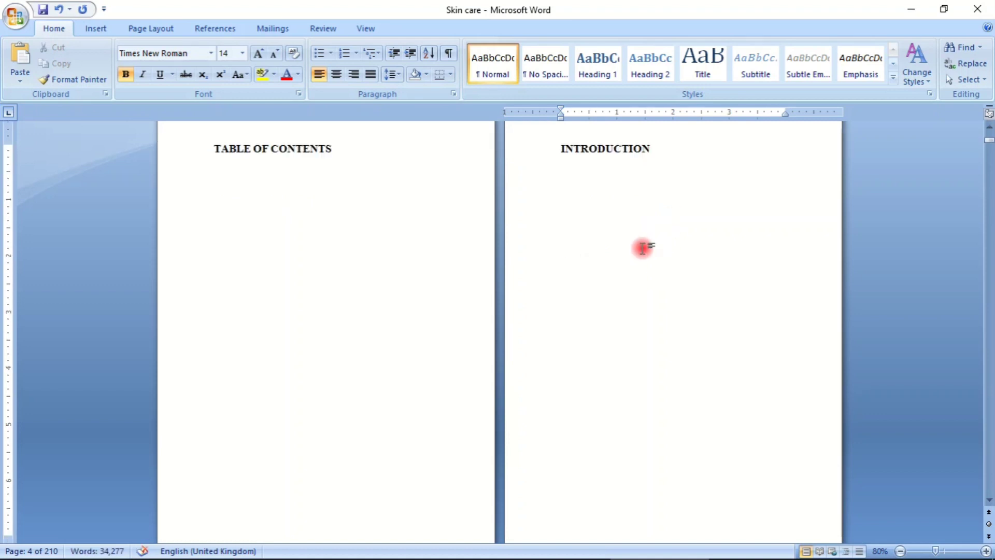
- Look through the body pages from Chapter 1 to Chapter 4 to examine the chapter headings and page layout, heading back toward earlier pages
{"action": "scroll", "coordinate": [637, 245], "scroll_direction": "down", "scroll_amount": 10}
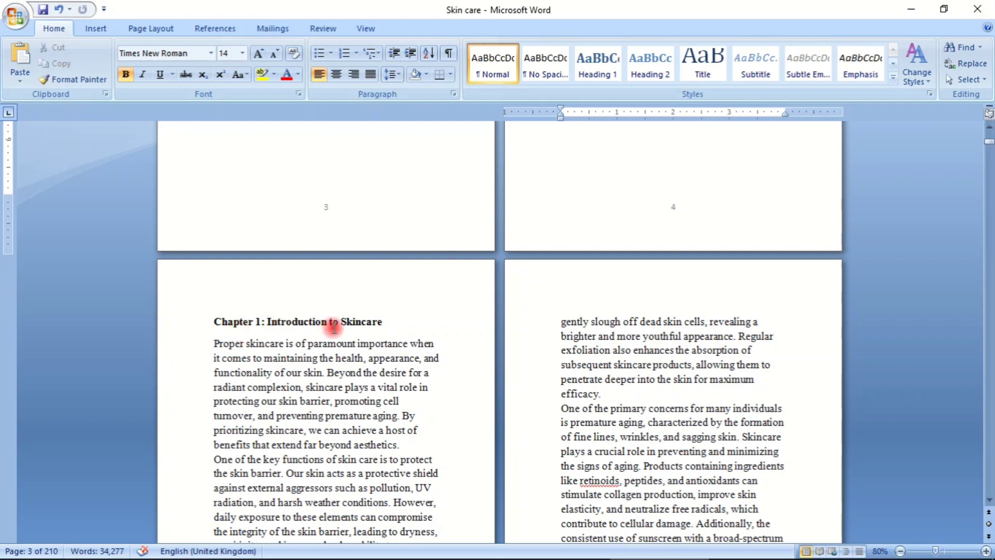
{"action": "scroll", "coordinate": [503, 318], "scroll_direction": "down", "scroll_amount": 18}
{"action": "scroll", "coordinate": [509, 318], "scroll_direction": "down", "scroll_amount": 20}
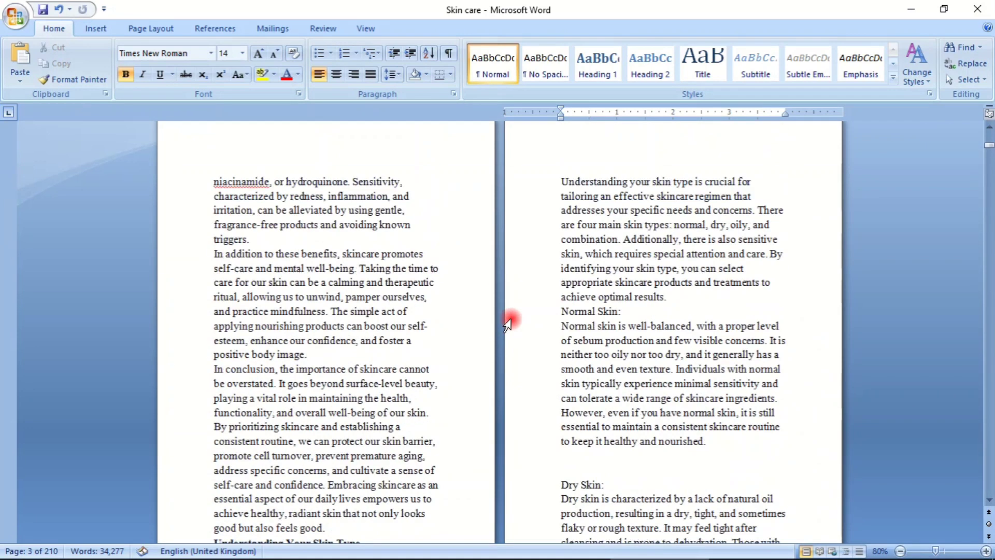
{"action": "scroll", "coordinate": [515, 317], "scroll_direction": "down", "scroll_amount": 20}
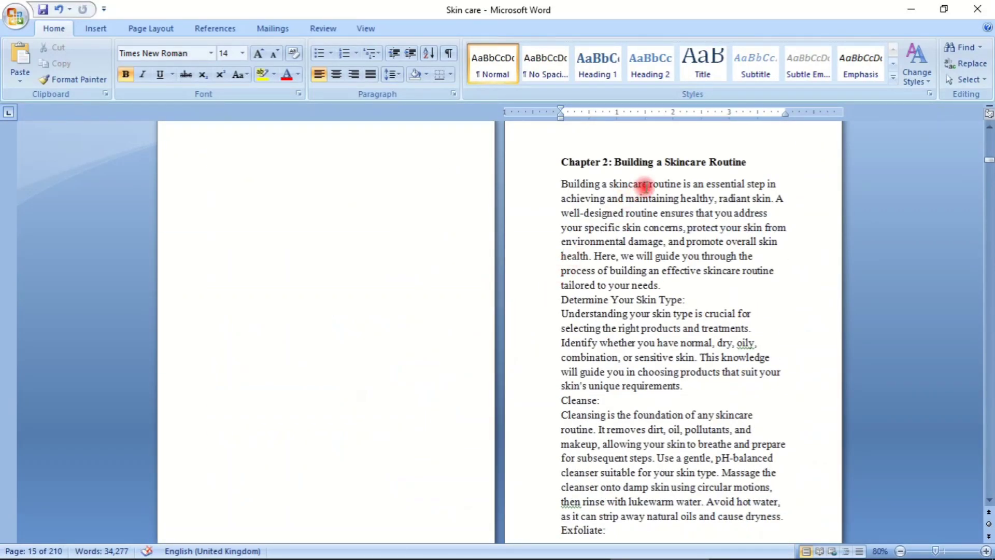
{"action": "scroll", "coordinate": [591, 262], "scroll_direction": "down", "scroll_amount": 15}
{"action": "scroll", "coordinate": [591, 262], "scroll_direction": "down", "scroll_amount": 20}
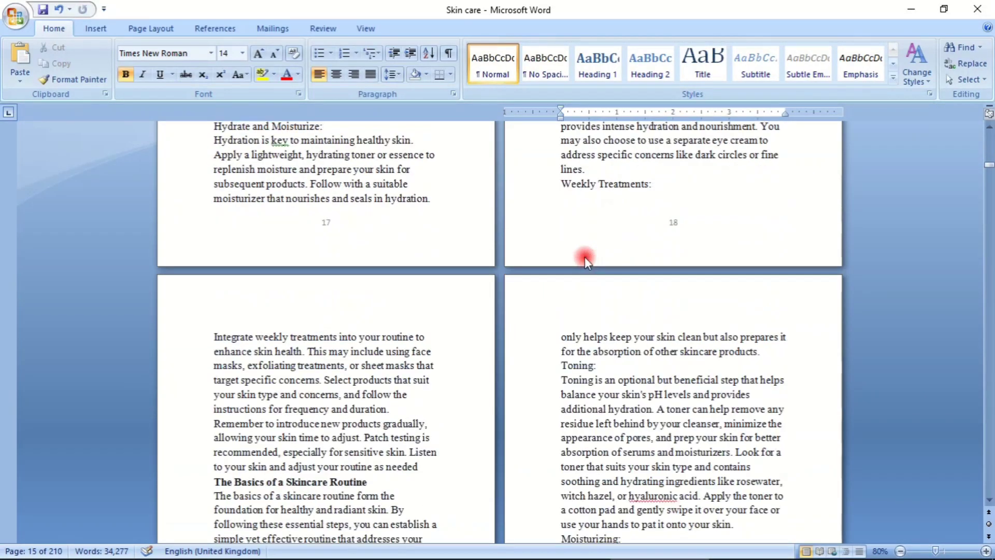
{"action": "scroll", "coordinate": [578, 258], "scroll_direction": "down", "scroll_amount": 20}
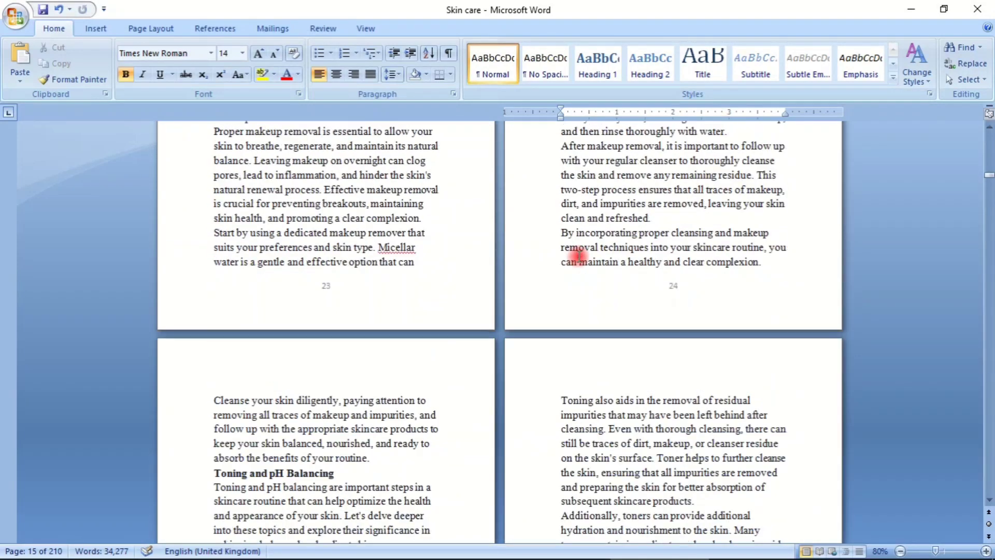
{"action": "scroll", "coordinate": [575, 253], "scroll_direction": "down", "scroll_amount": 20}
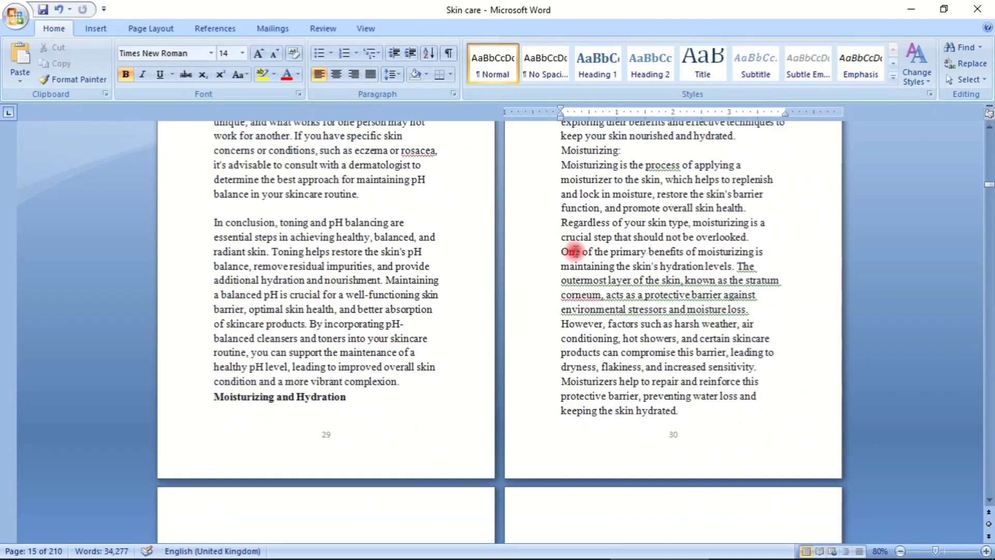
{"action": "scroll", "coordinate": [571, 251], "scroll_direction": "down", "scroll_amount": 20}
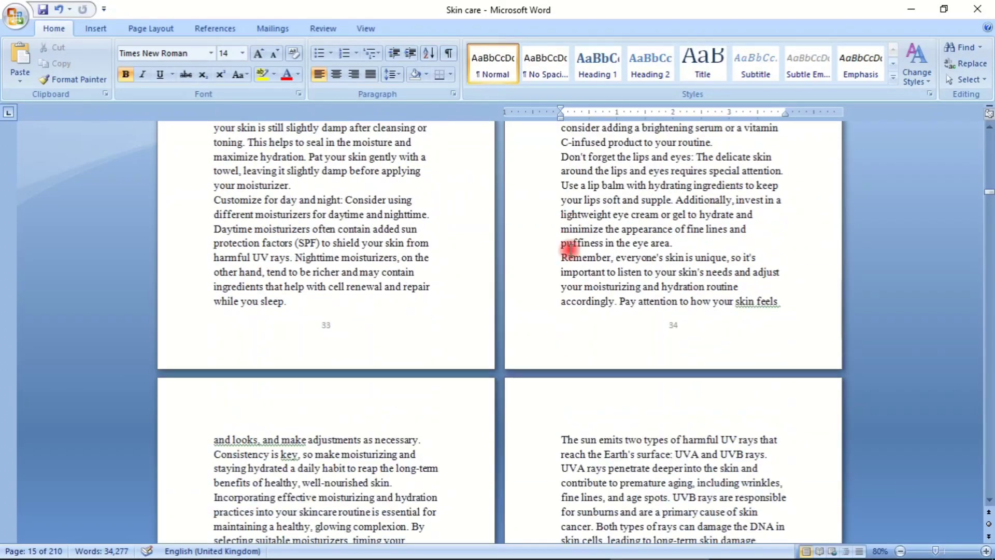
{"action": "scroll", "coordinate": [567, 249], "scroll_direction": "down", "scroll_amount": 20}
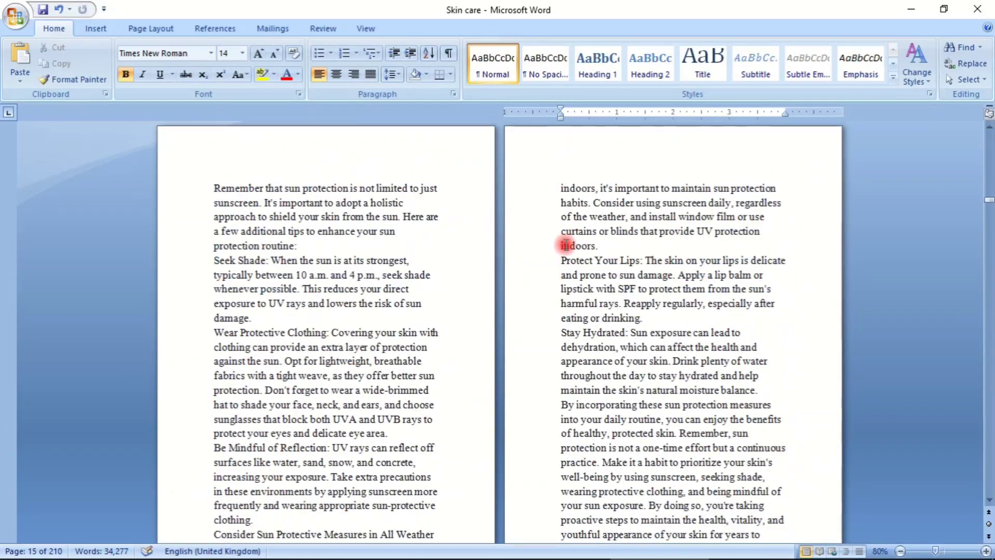
{"action": "scroll", "coordinate": [567, 243], "scroll_direction": "down", "scroll_amount": 20}
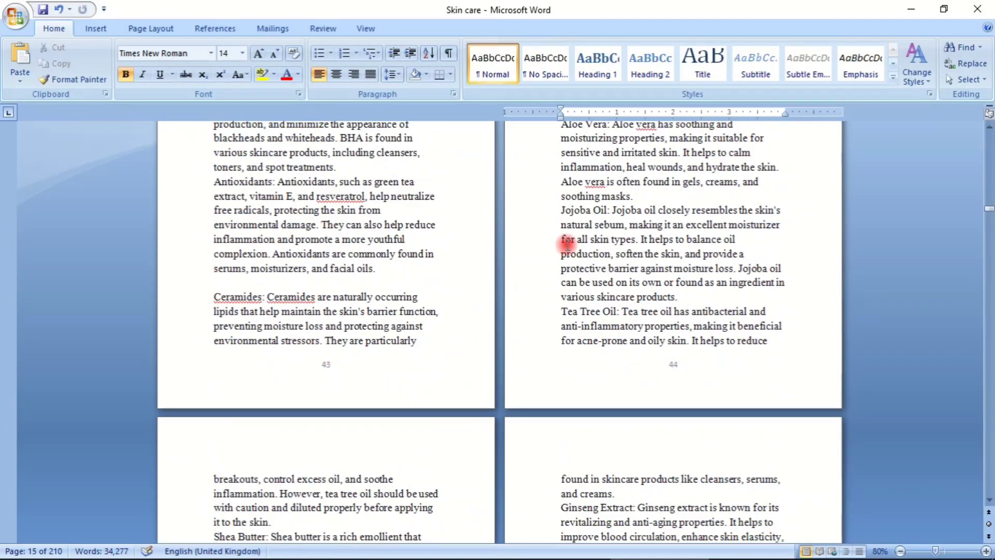
{"action": "scroll", "coordinate": [567, 244], "scroll_direction": "down", "scroll_amount": 20}
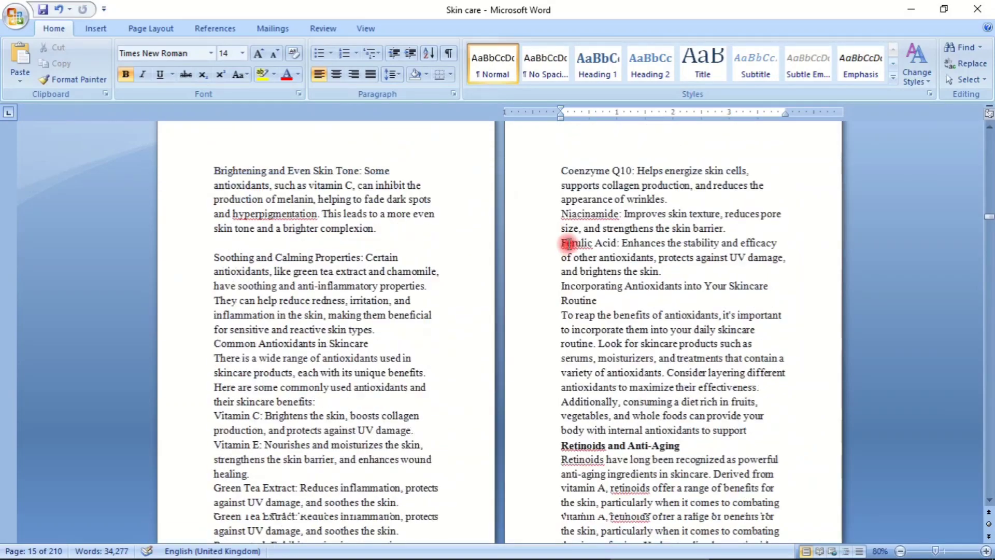
{"action": "scroll", "coordinate": [572, 234], "scroll_direction": "down", "scroll_amount": 20}
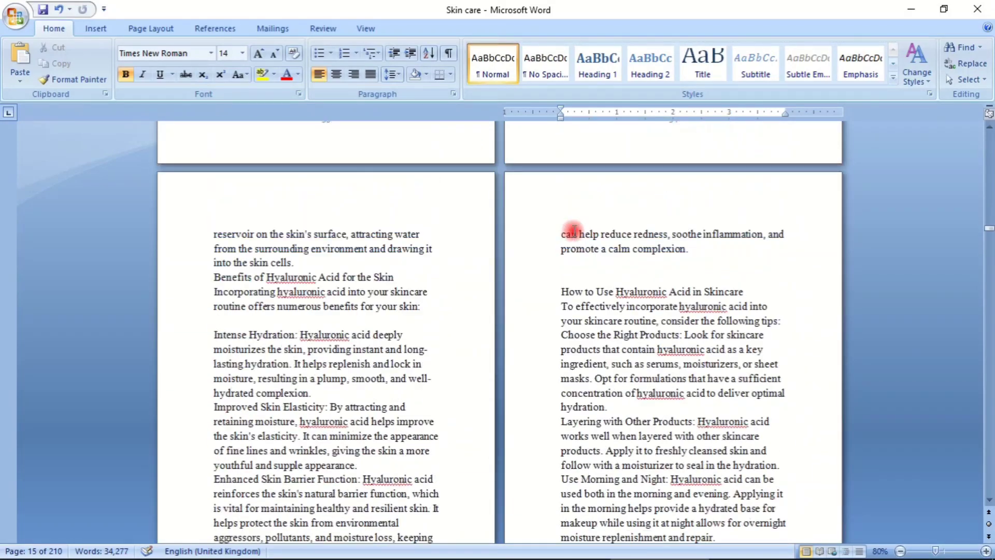
{"action": "scroll", "coordinate": [575, 229], "scroll_direction": "down", "scroll_amount": 12}
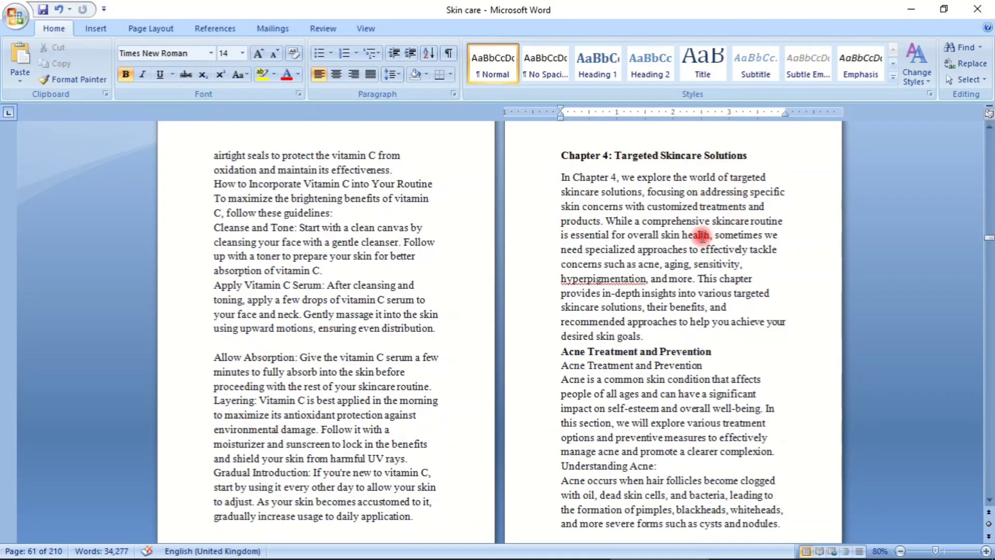
{"action": "scroll", "coordinate": [702, 236], "scroll_direction": "up", "scroll_amount": 15}
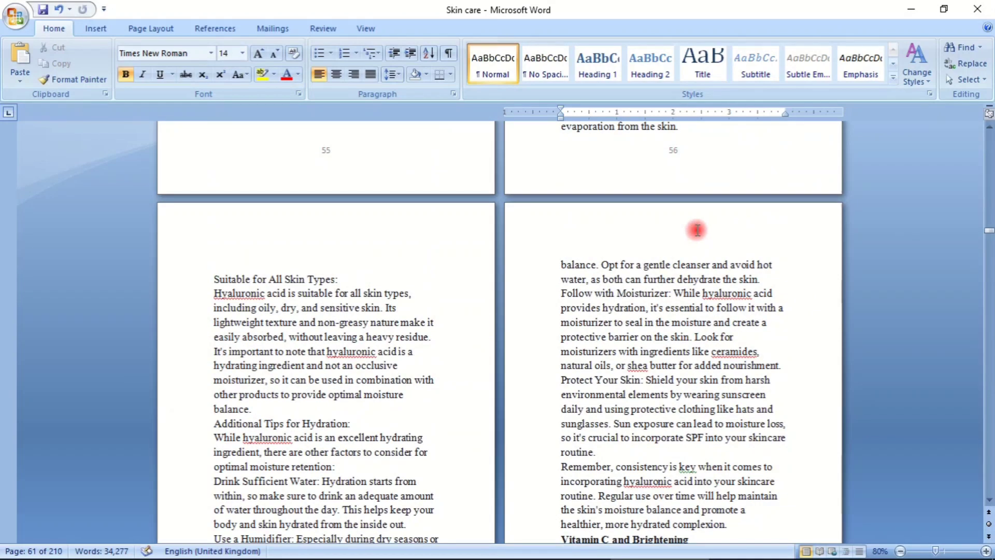
{"action": "scroll", "coordinate": [697, 229], "scroll_direction": "up", "scroll_amount": 15}
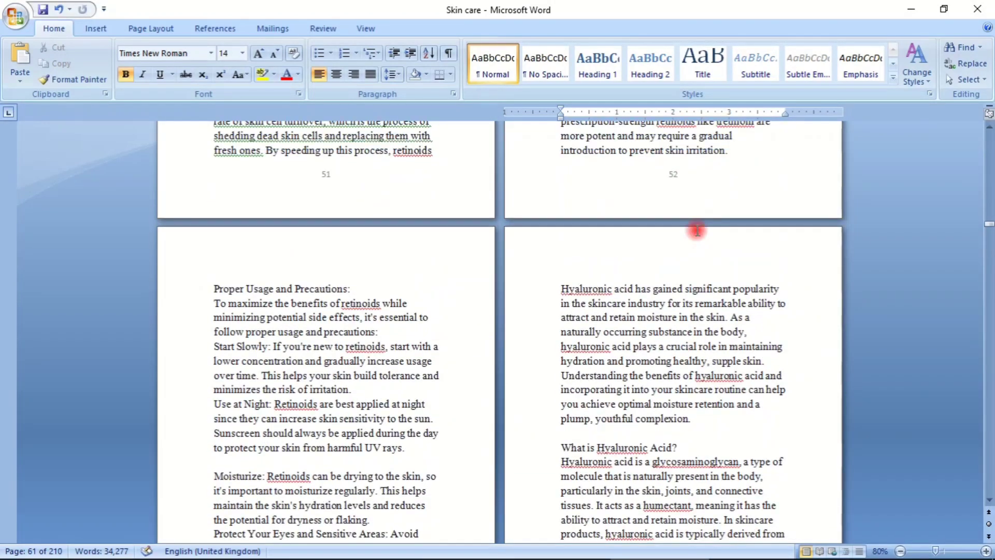
{"action": "left_click", "coordinate": [987, 207]}
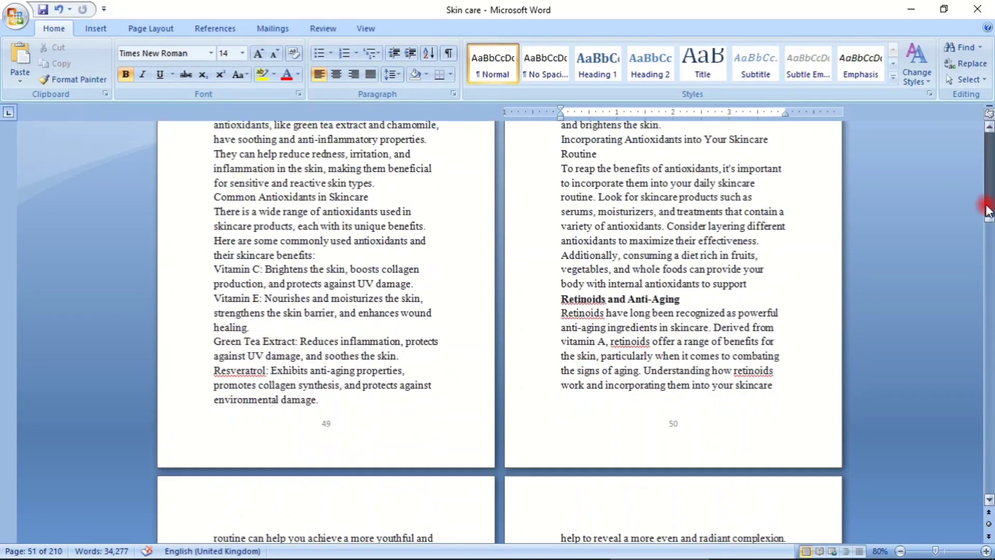
- Insert a page break before the "Chapter 1: Introduction to Skincare" heading to move the chapter one page further on
{"action": "left_click_drag", "start_coordinate": [990, 210], "coordinate": [987, 132]}
{"action": "scroll", "coordinate": [493, 232], "scroll_direction": "down", "scroll_amount": 5}
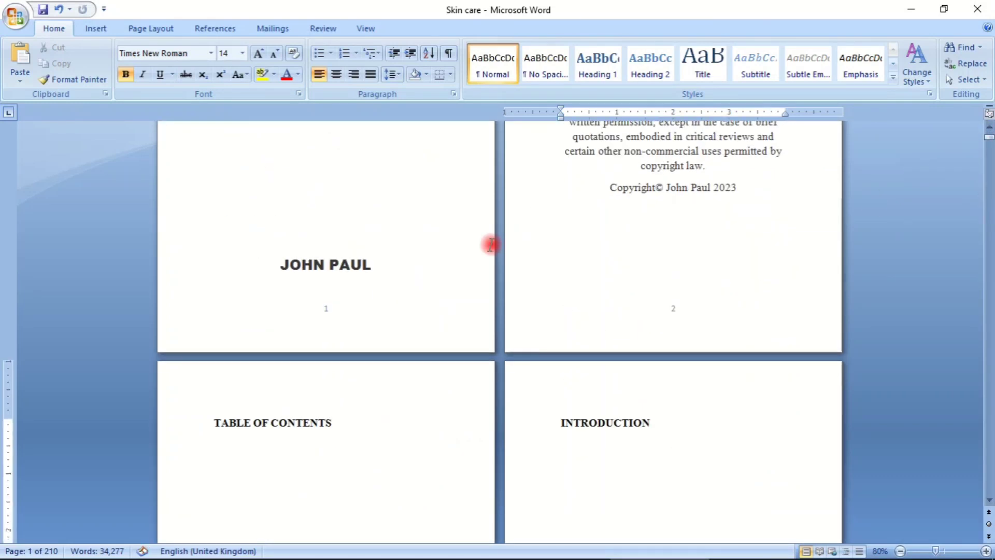
{"action": "scroll", "coordinate": [492, 244], "scroll_direction": "down", "scroll_amount": 12}
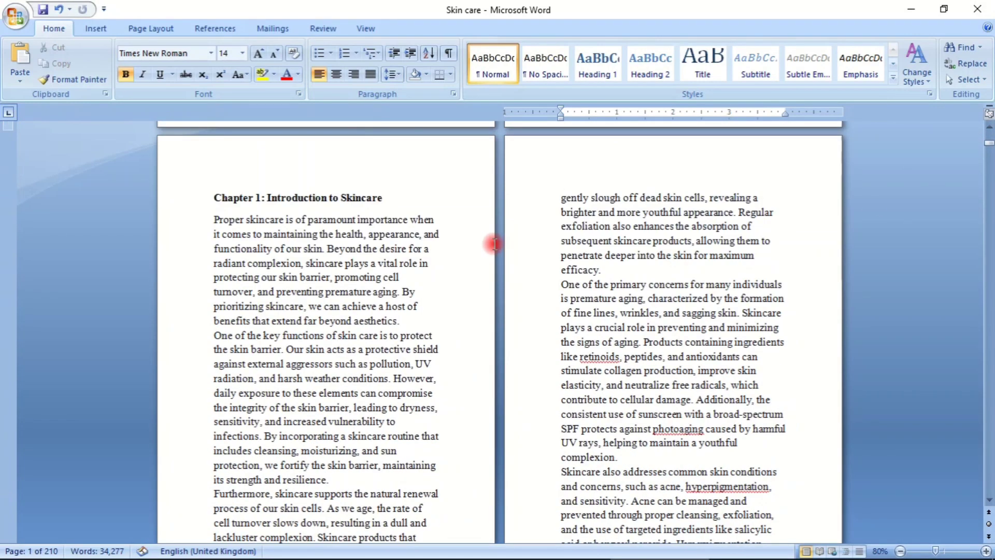
{"action": "left_click", "coordinate": [211, 197]}
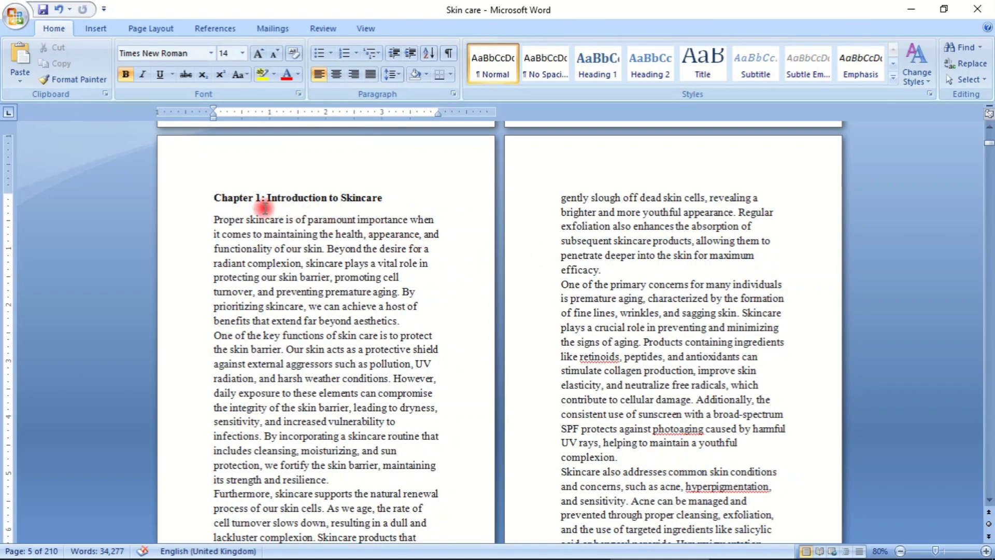
{"action": "left_click", "coordinate": [96, 29]}
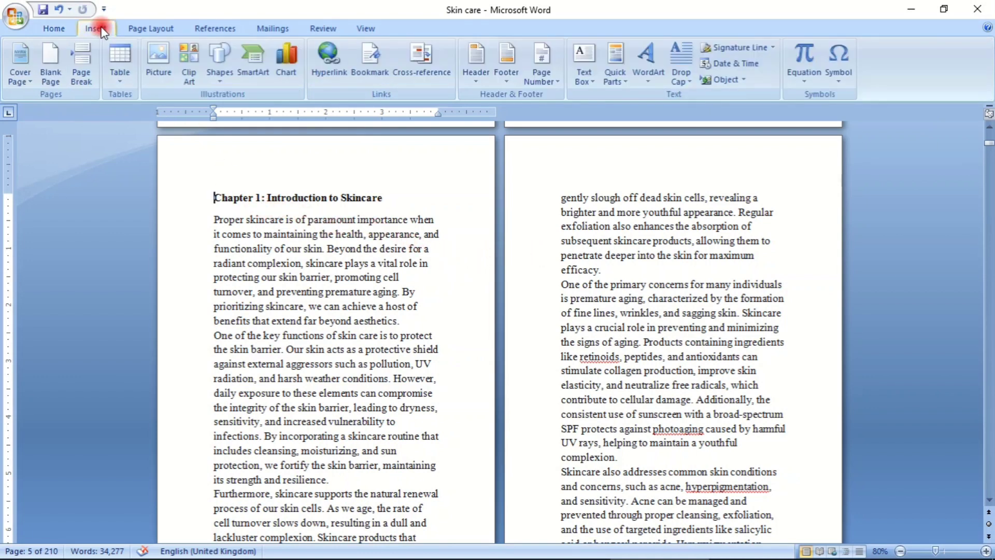
{"action": "left_click", "coordinate": [81, 67]}
{"action": "scroll", "coordinate": [480, 201], "scroll_direction": "up", "scroll_amount": 10}
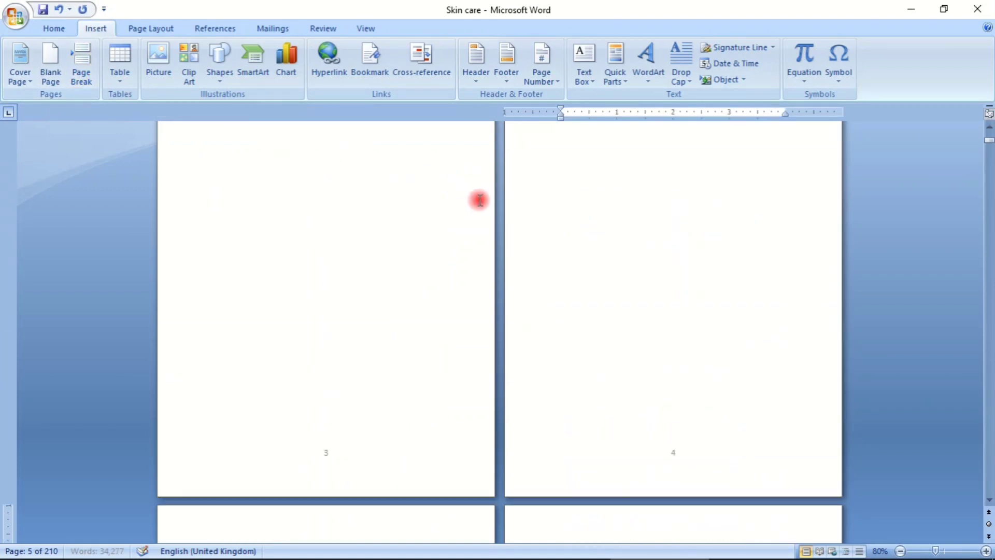
{"action": "scroll", "coordinate": [479, 201], "scroll_direction": "up", "scroll_amount": 9}
{"action": "scroll", "coordinate": [478, 200], "scroll_direction": "down", "scroll_amount": 8}
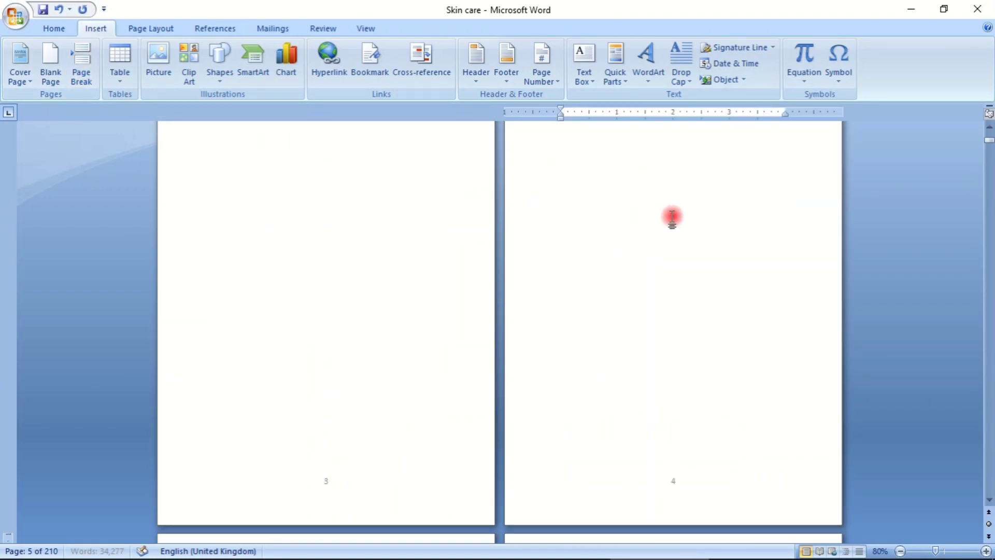
{"action": "scroll", "coordinate": [672, 218], "scroll_direction": "up", "scroll_amount": 2}
{"action": "scroll", "coordinate": [631, 320], "scroll_direction": "down", "scroll_amount": 4}
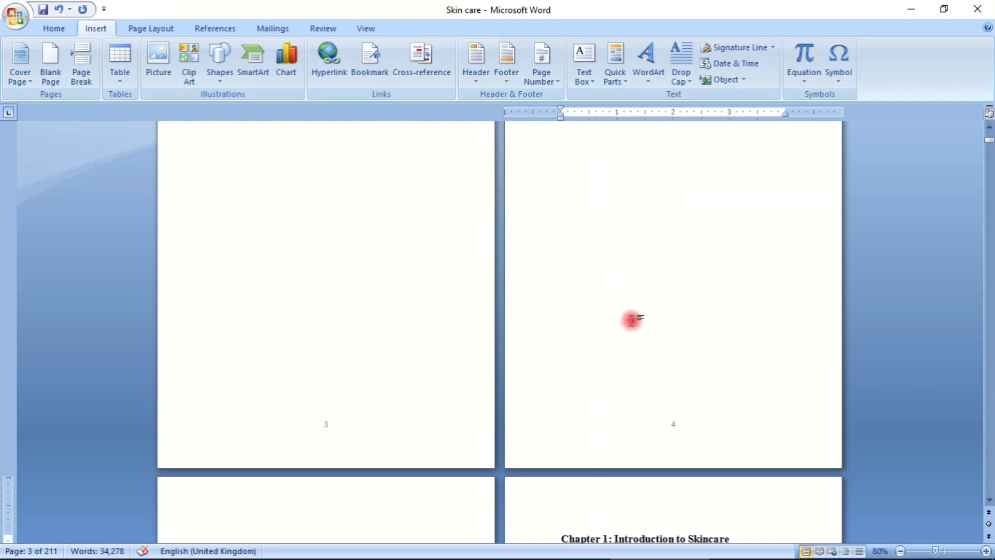
{"action": "scroll", "coordinate": [631, 319], "scroll_direction": "down", "scroll_amount": 9}
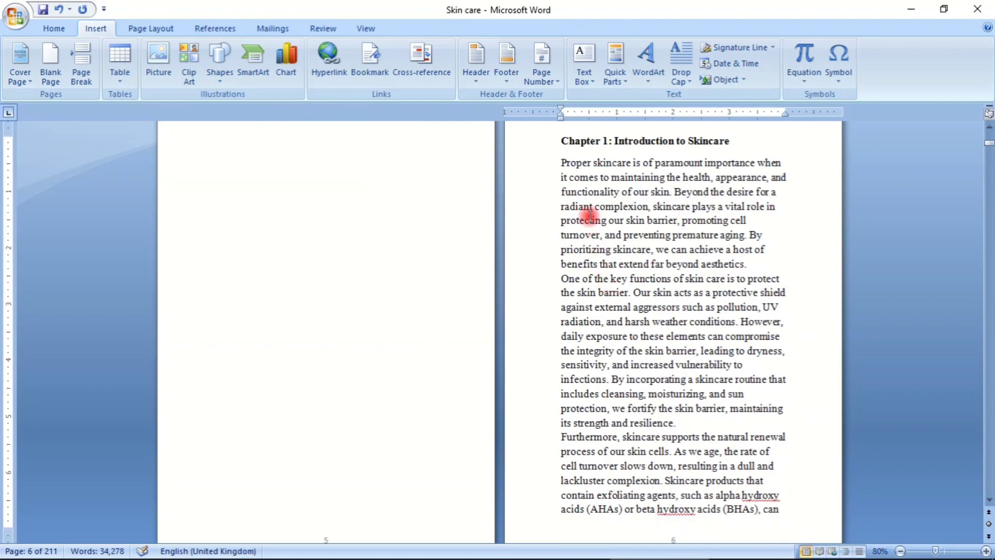
- Copy the Chapter 1 text on page 6 from "Proper skincare is of paramount importance" to the exfoliating agents sentence near the page's end
{"action": "left_click_drag", "start_coordinate": [561, 162], "coordinate": [705, 440]}
{"action": "scroll", "coordinate": [706, 440], "scroll_direction": "down", "scroll_amount": 2}
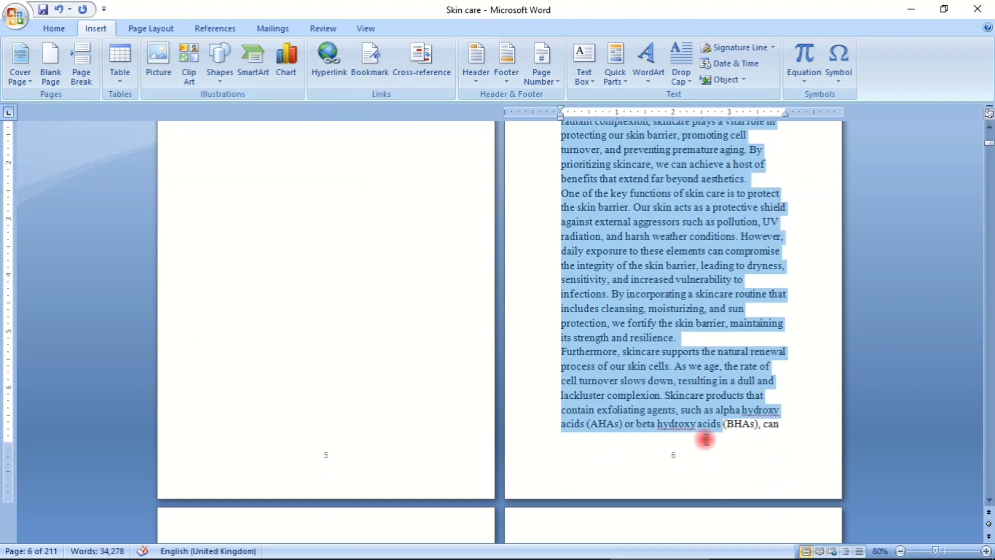
{"action": "scroll", "coordinate": [705, 438], "scroll_direction": "down", "scroll_amount": 1}
{"action": "right_click", "coordinate": [617, 213]}
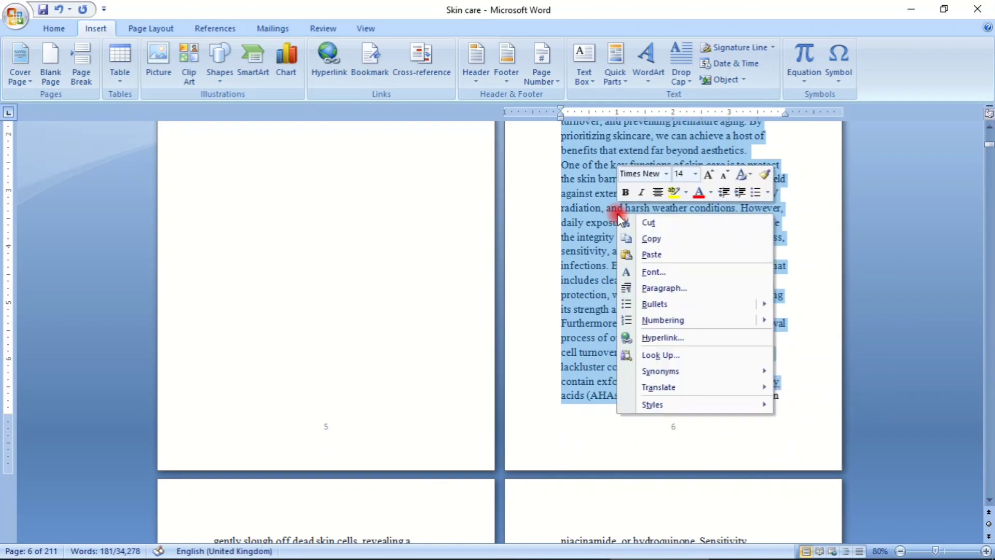
{"action": "left_click", "coordinate": [651, 239]}
{"action": "left_click", "coordinate": [382, 245]}
- Paste the copied Chapter 1 text on a new line below the INTRODUCTION heading on page 4
{"action": "scroll", "coordinate": [411, 251], "scroll_direction": "up", "scroll_amount": 10}
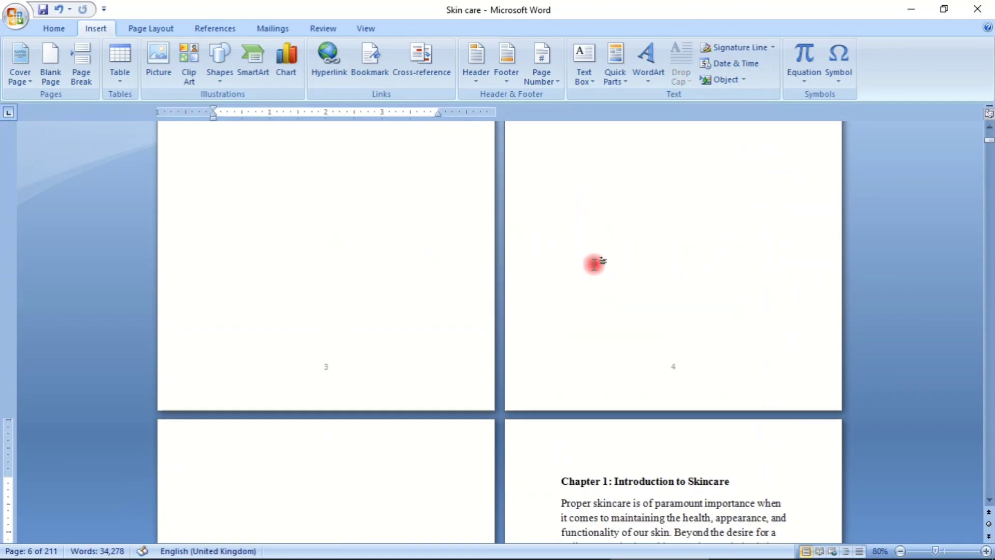
{"action": "scroll", "coordinate": [601, 254], "scroll_direction": "up", "scroll_amount": 5}
{"action": "left_click", "coordinate": [693, 284]}
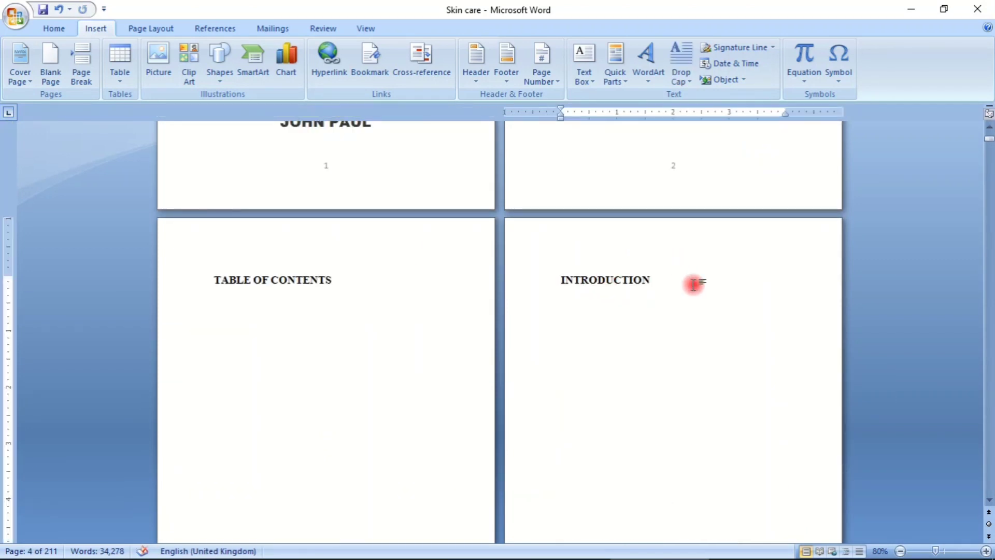
{"action": "key", "text": "Return"}
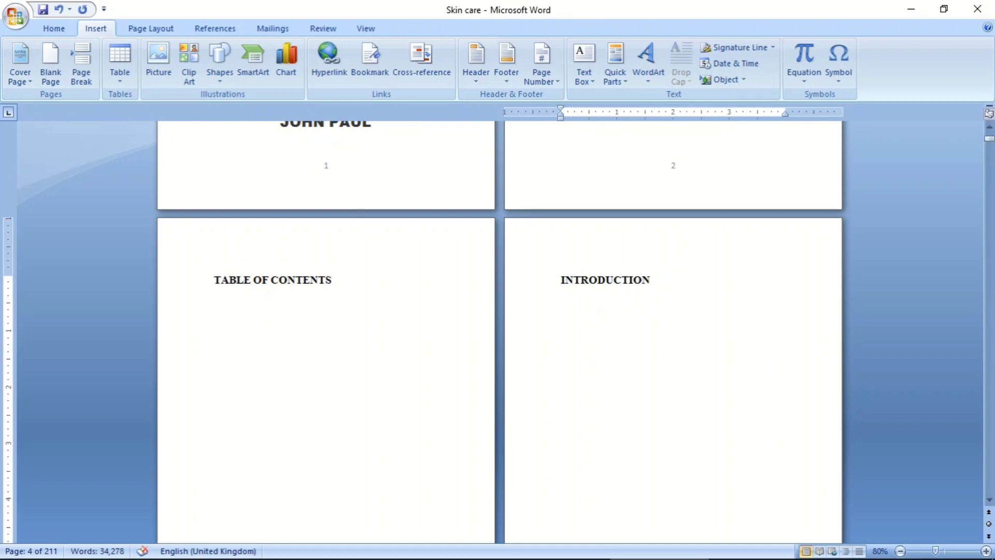
{"action": "key", "text": "ctrl+v"}
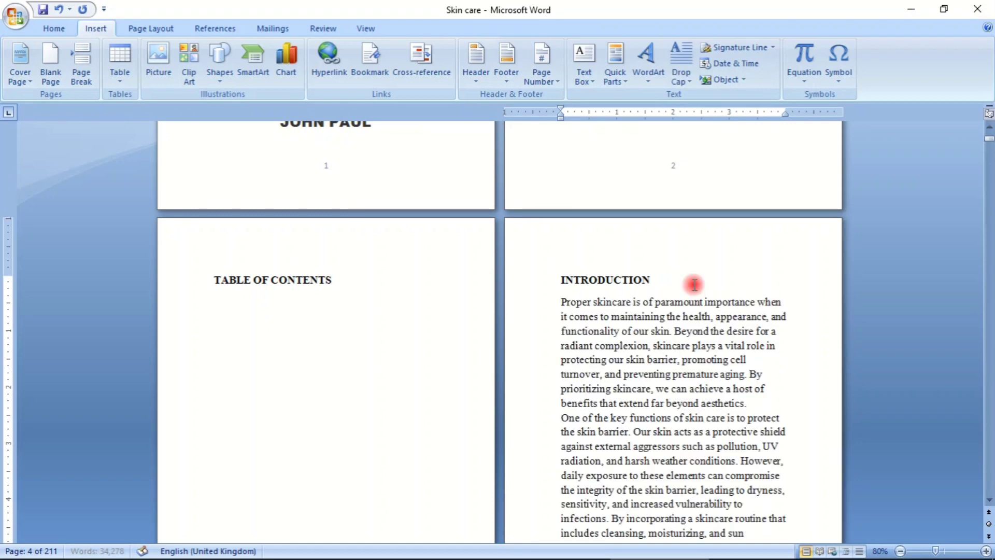
{"action": "key", "text": "ctrl+v"}
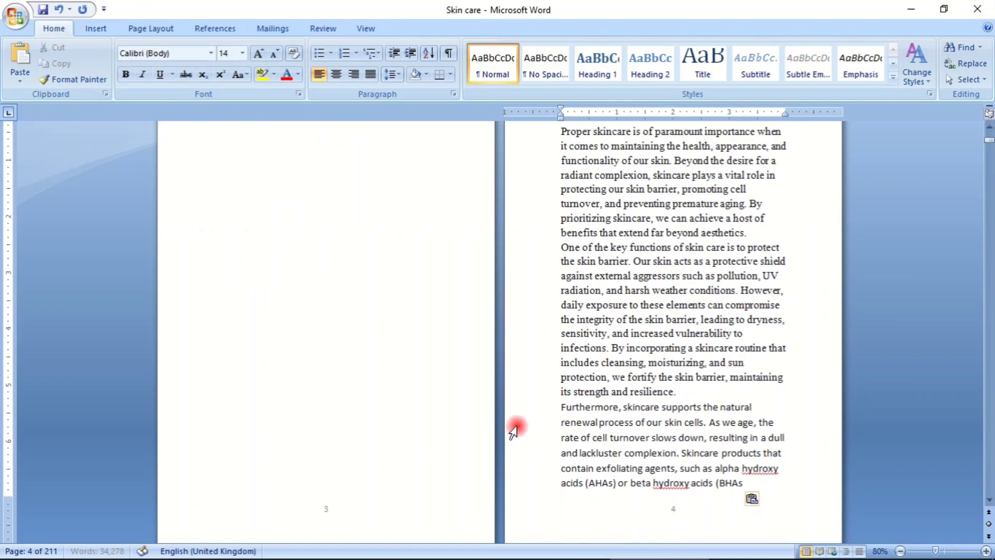
{"action": "scroll", "coordinate": [516, 427], "scroll_direction": "down", "scroll_amount": 7}
{"action": "scroll", "coordinate": [516, 352], "scroll_direction": "up", "scroll_amount": 3}
{"action": "scroll", "coordinate": [516, 352], "scroll_direction": "up", "scroll_amount": 3}
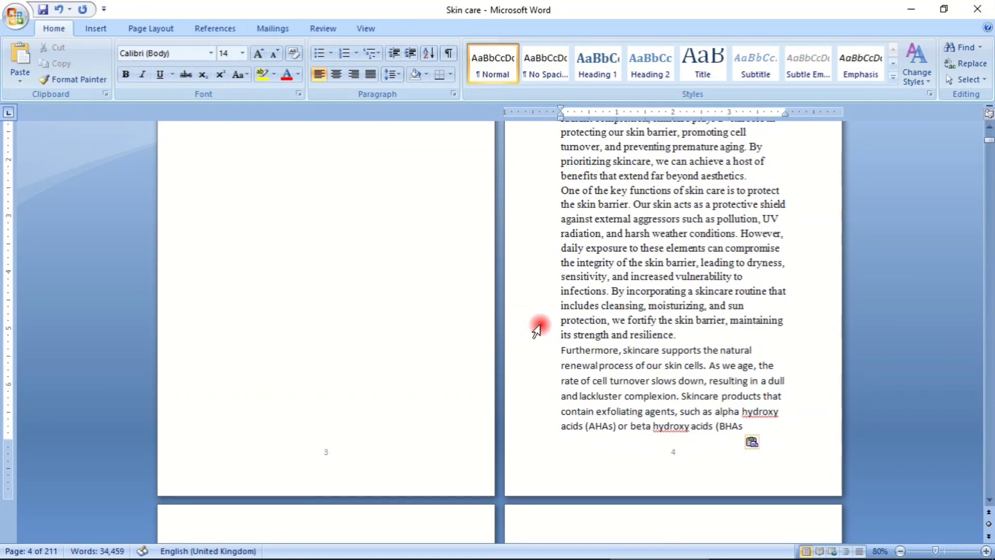
{"action": "left_click", "coordinate": [628, 193]}
{"action": "scroll", "coordinate": [548, 237], "scroll_direction": "down", "scroll_amount": 8}
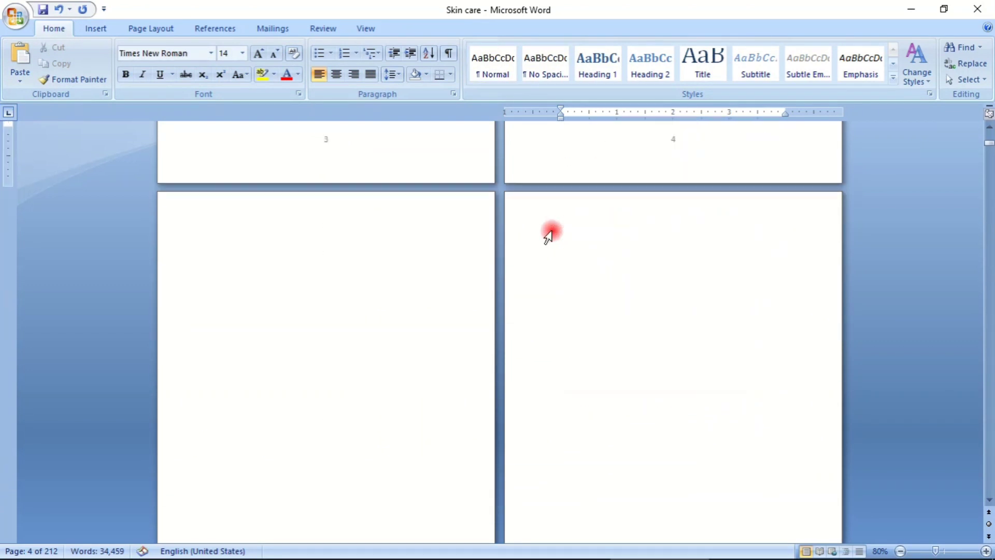
{"action": "scroll", "coordinate": [550, 233], "scroll_direction": "up", "scroll_amount": 15}
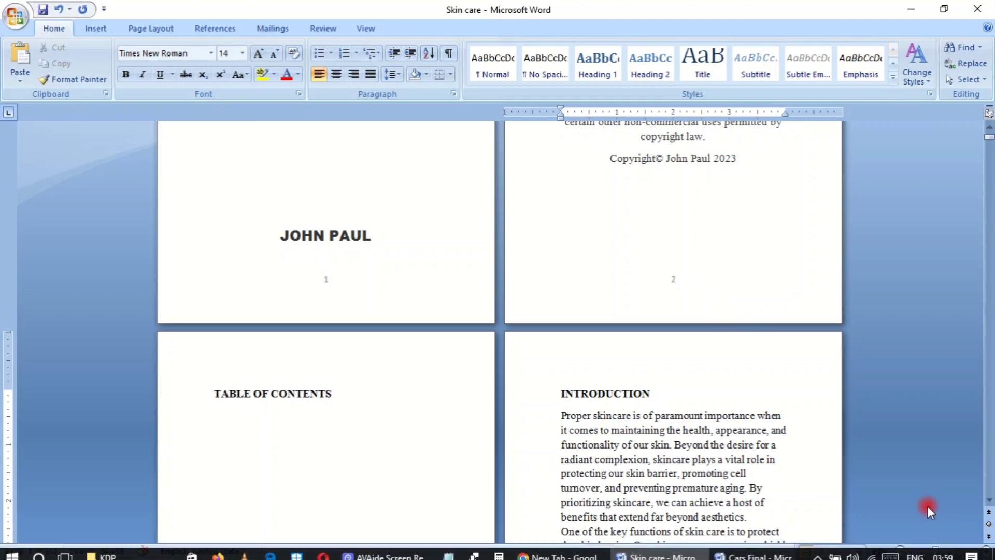
- Zoom out to 17% to examine the overall page layout, and return the zoom to 80%
{"action": "left_click_drag", "start_coordinate": [936, 550], "coordinate": [915, 553]}
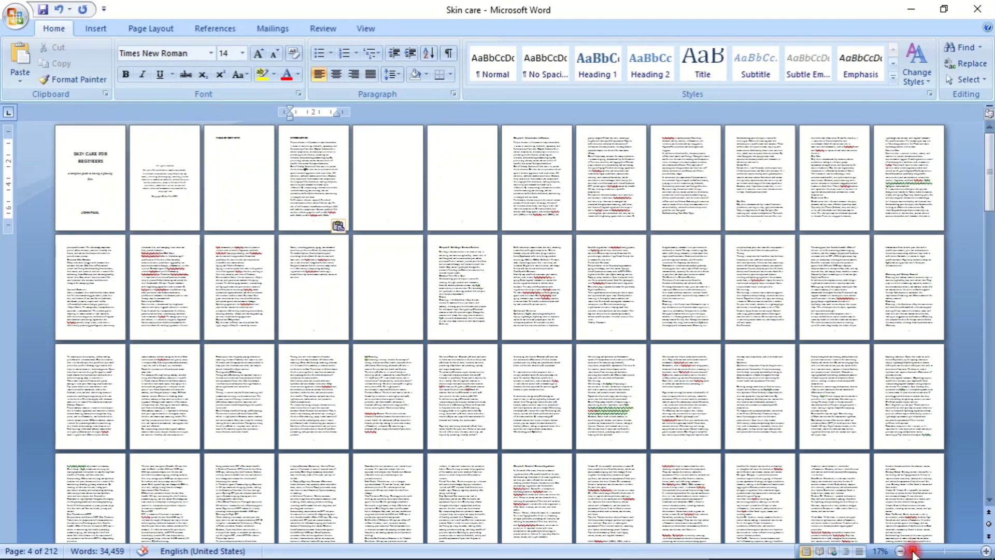
{"action": "left_click_drag", "start_coordinate": [913, 551], "coordinate": [925, 553]}
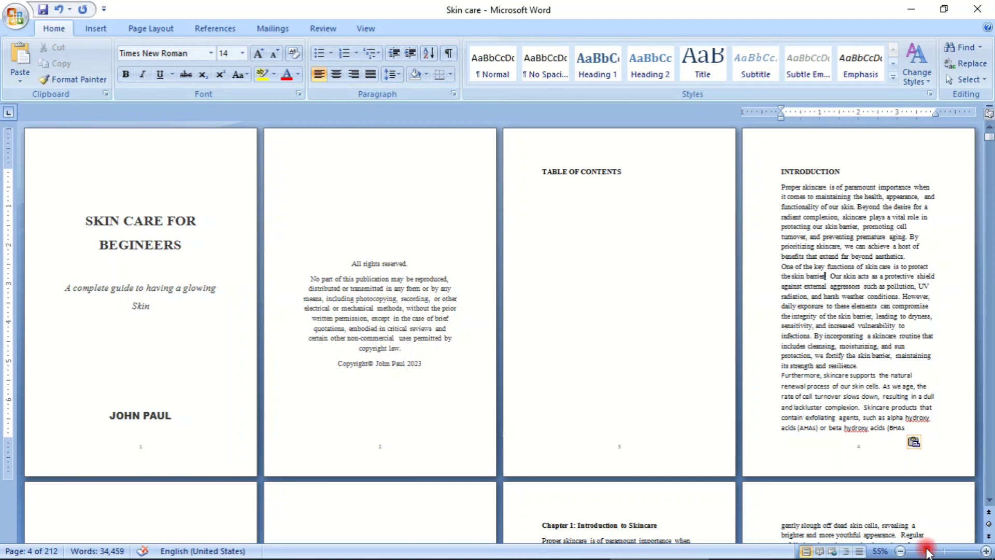
{"action": "mouse_move", "coordinate": [927, 552]}
{"action": "left_mouse_down"}
{"action": "mouse_move", "coordinate": [954, 547]}
{"action": "mouse_move", "coordinate": [944, 545]}
{"action": "left_mouse_up"}
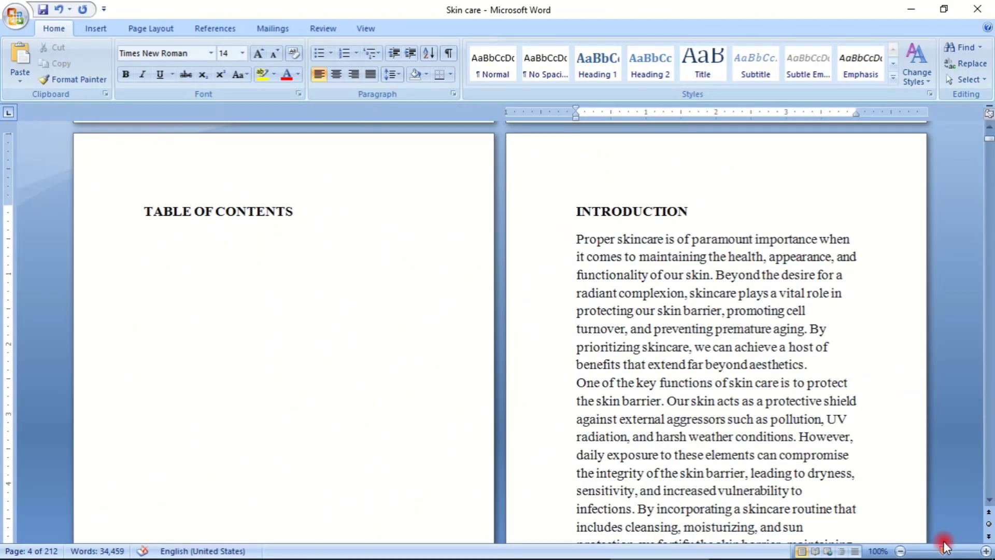
{"action": "left_click", "coordinate": [987, 551]}
{"action": "left_click", "coordinate": [986, 551]}
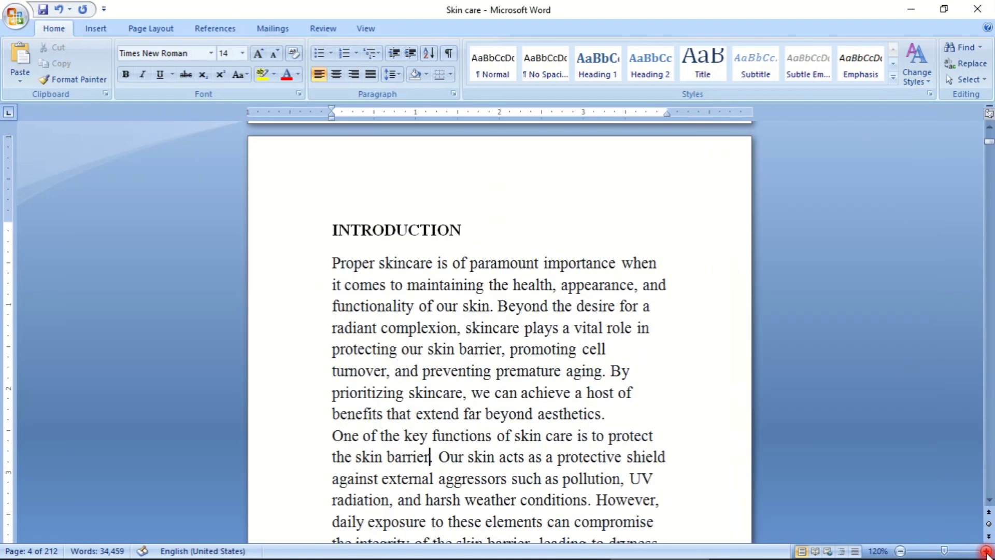
{"action": "left_click", "coordinate": [900, 551]}
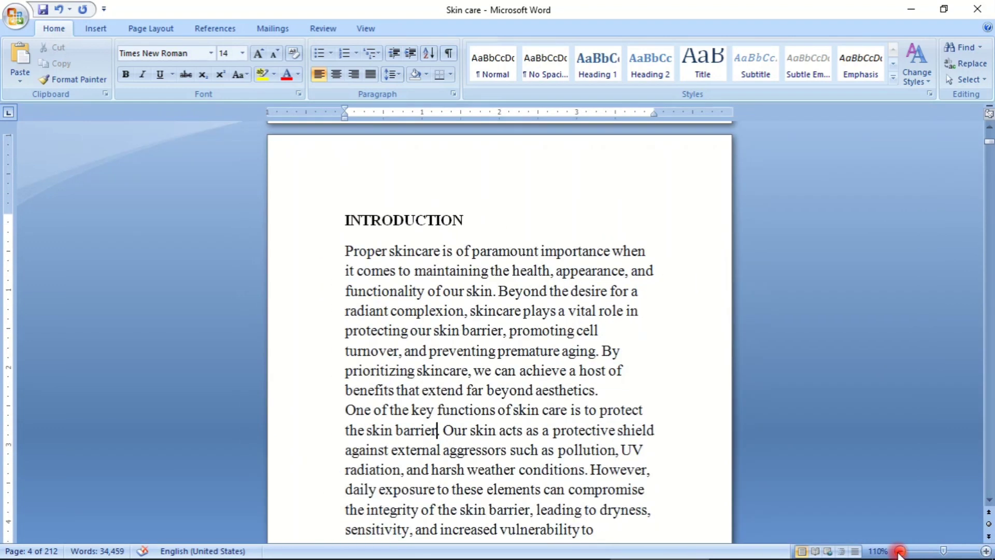
{"action": "left_click", "coordinate": [900, 551]}
{"action": "left_click", "coordinate": [900, 551]}
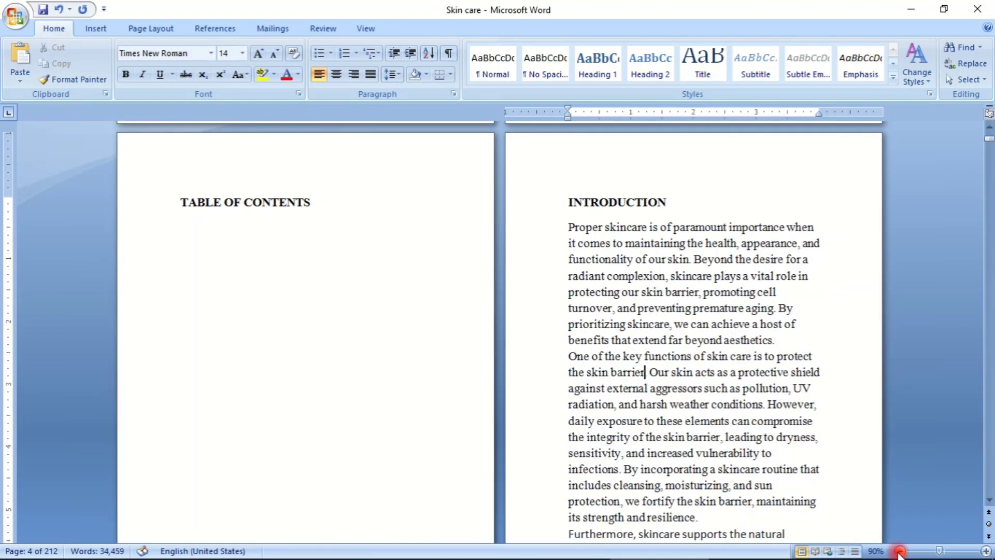
{"action": "left_click", "coordinate": [900, 551]}
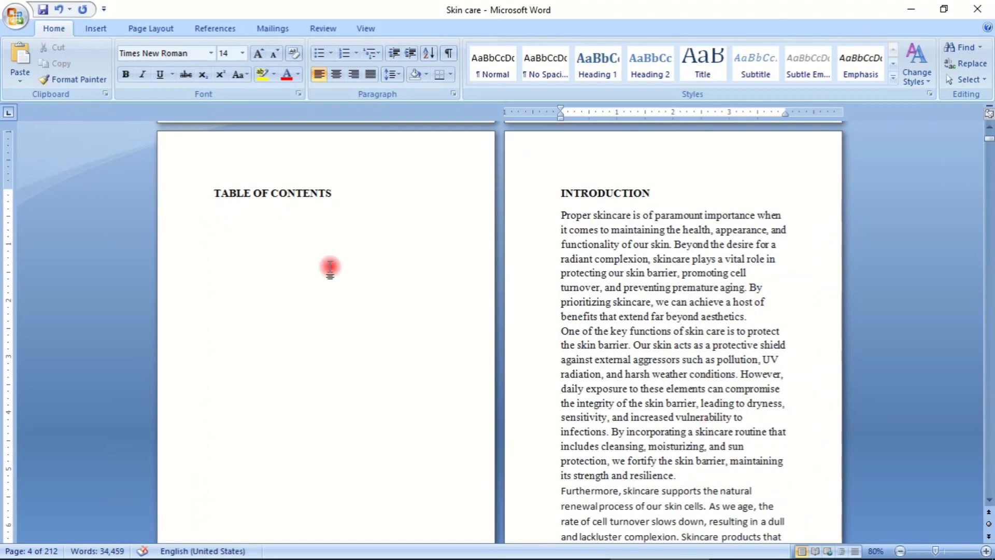
- Remove one page break before the Chapter 1 heading so only one blank page separates it from the introduction
{"action": "scroll", "coordinate": [329, 265], "scroll_direction": "up", "scroll_amount": 10}
{"action": "scroll", "coordinate": [328, 265], "scroll_direction": "down", "scroll_amount": 15}
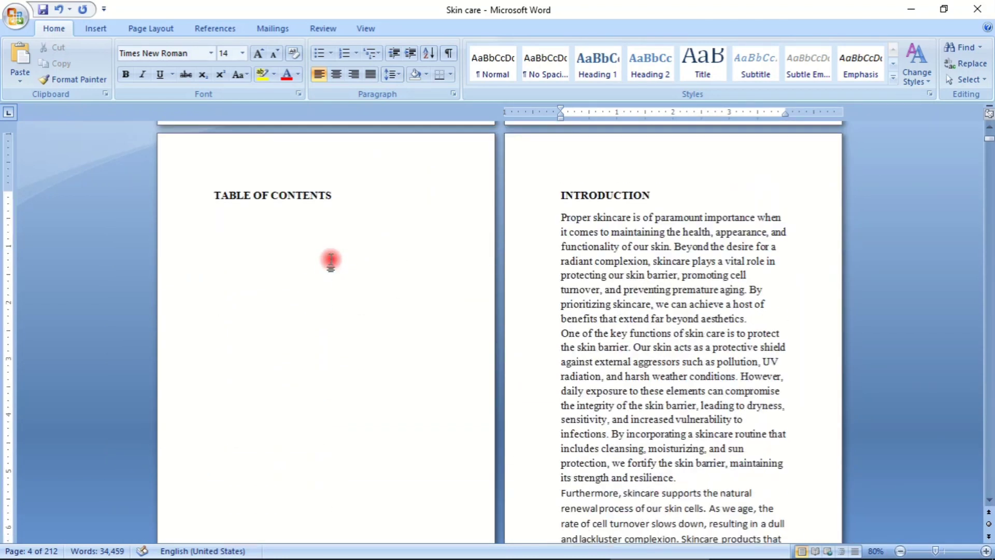
{"action": "scroll", "coordinate": [549, 213], "scroll_direction": "down", "scroll_amount": 8}
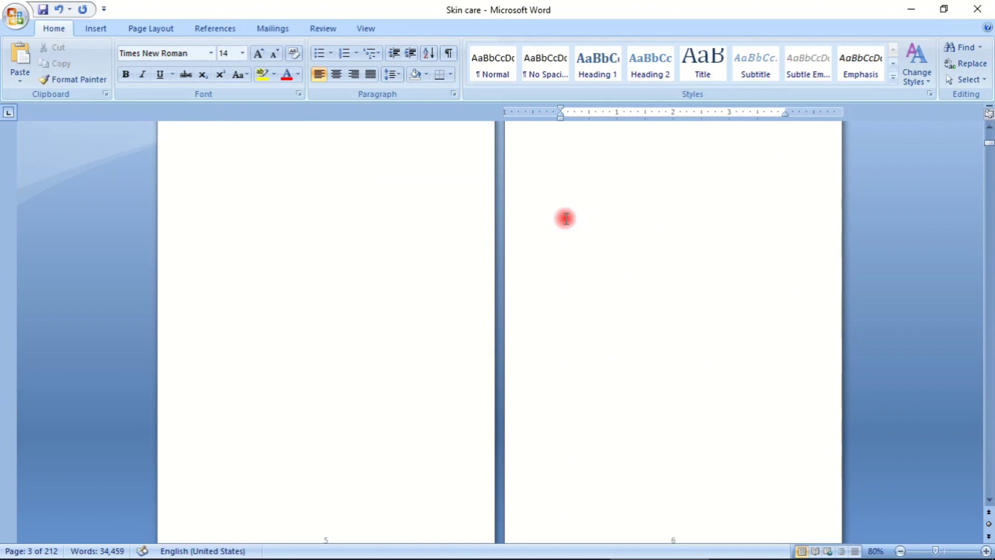
{"action": "scroll", "coordinate": [566, 217], "scroll_direction": "up", "scroll_amount": 3}
{"action": "scroll", "coordinate": [582, 240], "scroll_direction": "down", "scroll_amount": 10}
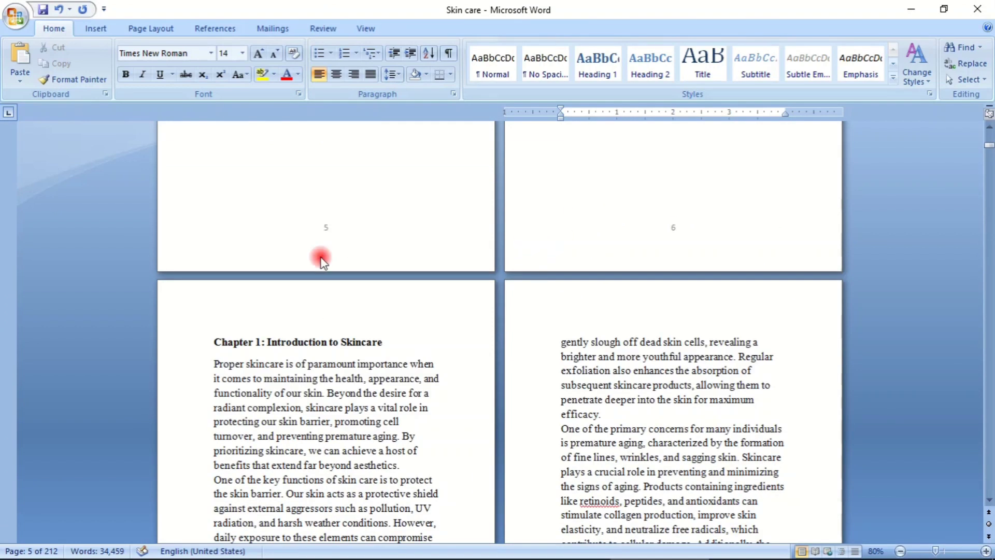
{"action": "left_click", "coordinate": [215, 341]}
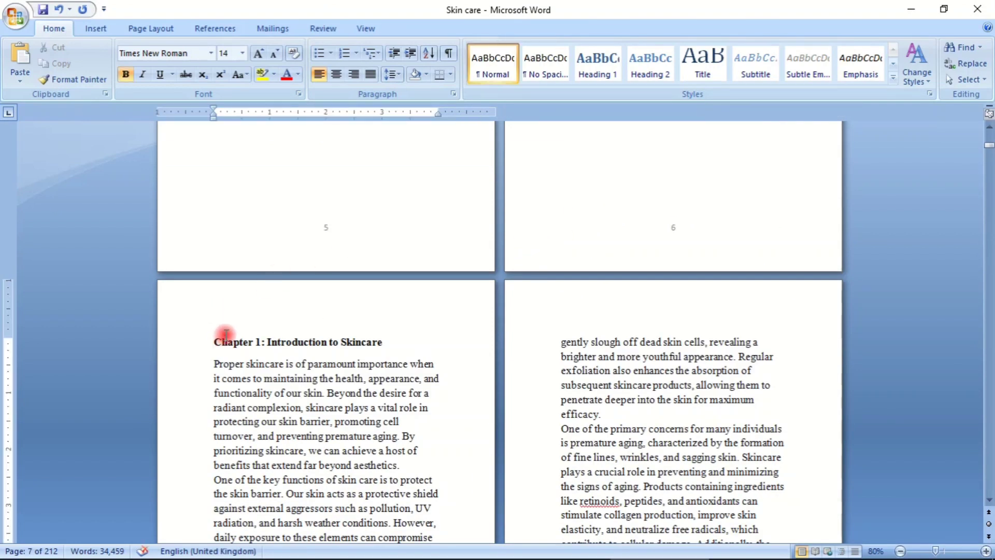
{"action": "key", "text": "BackSpace"}
{"action": "scroll", "coordinate": [278, 338], "scroll_direction": "up", "scroll_amount": 15}
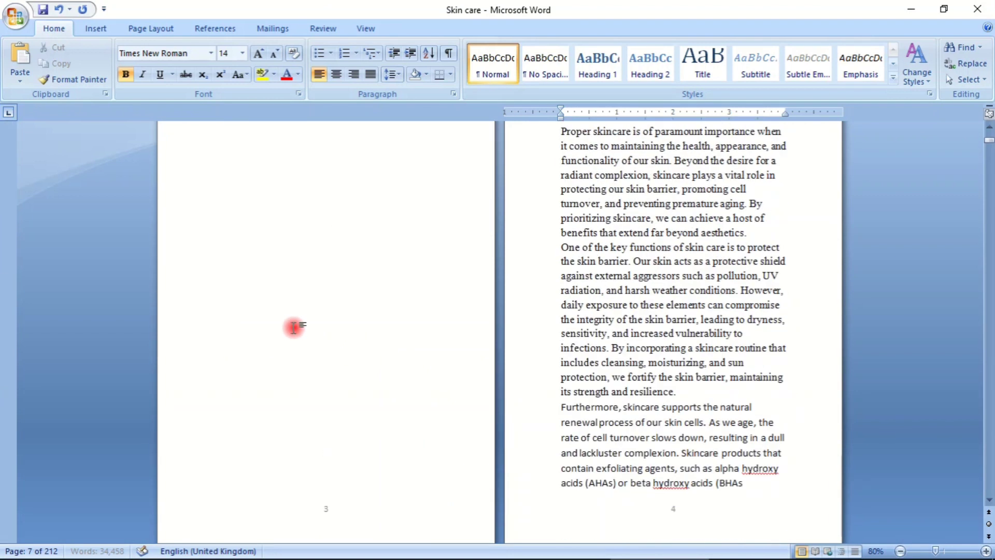
{"action": "scroll", "coordinate": [304, 316], "scroll_direction": "down", "scroll_amount": 8}
{"action": "scroll", "coordinate": [304, 316], "scroll_direction": "down", "scroll_amount": 5}
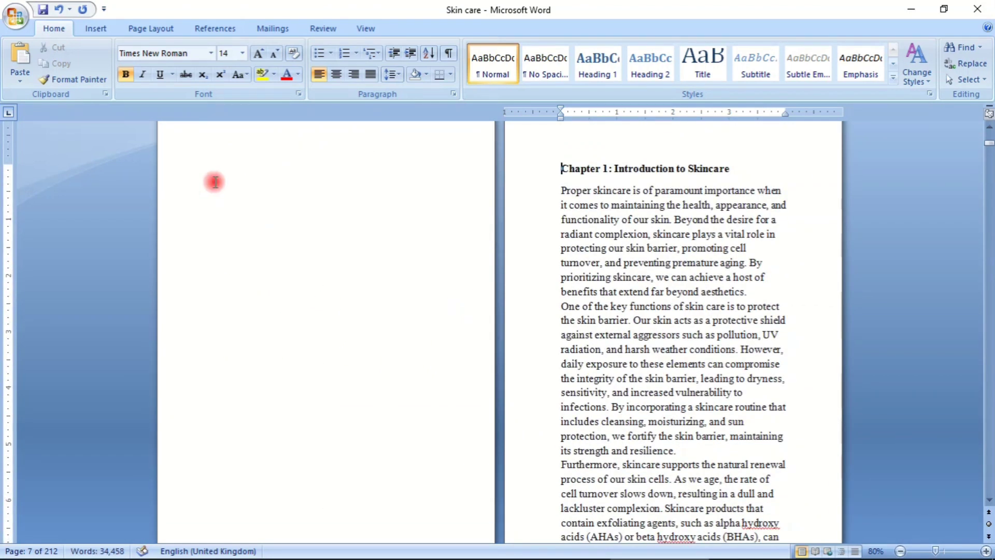
{"action": "scroll", "coordinate": [605, 191], "scroll_direction": "down", "scroll_amount": 10}
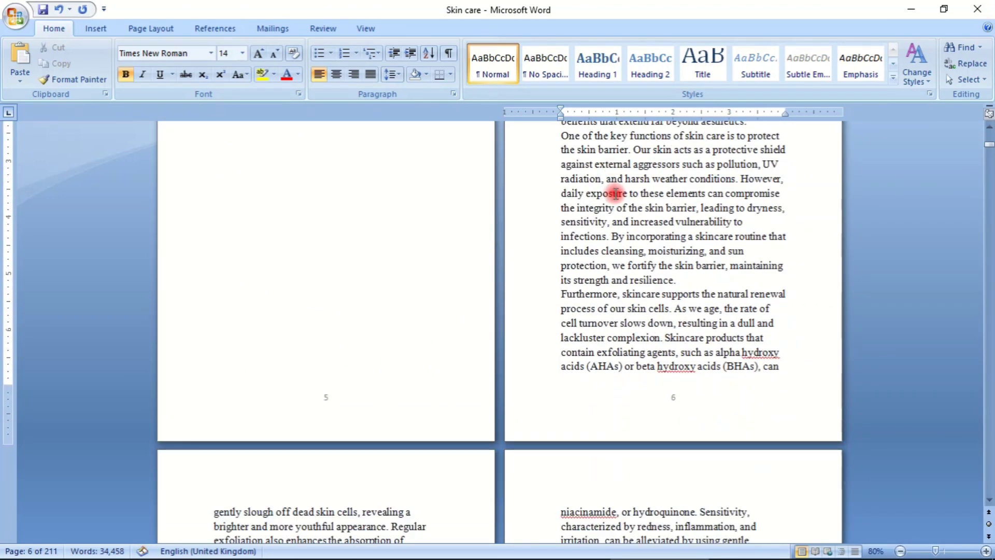
{"action": "scroll", "coordinate": [615, 198], "scroll_direction": "up", "scroll_amount": 10}
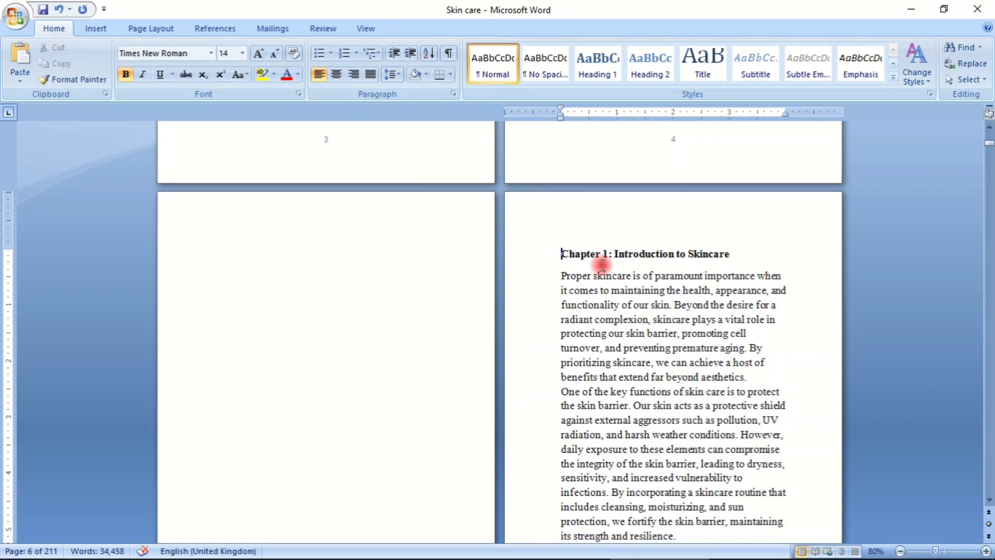
- Switch to the Cars Final document and examine its table of contents and introduction pages as a layout reference
{"action": "mouse_move", "coordinate": [660, 557]}
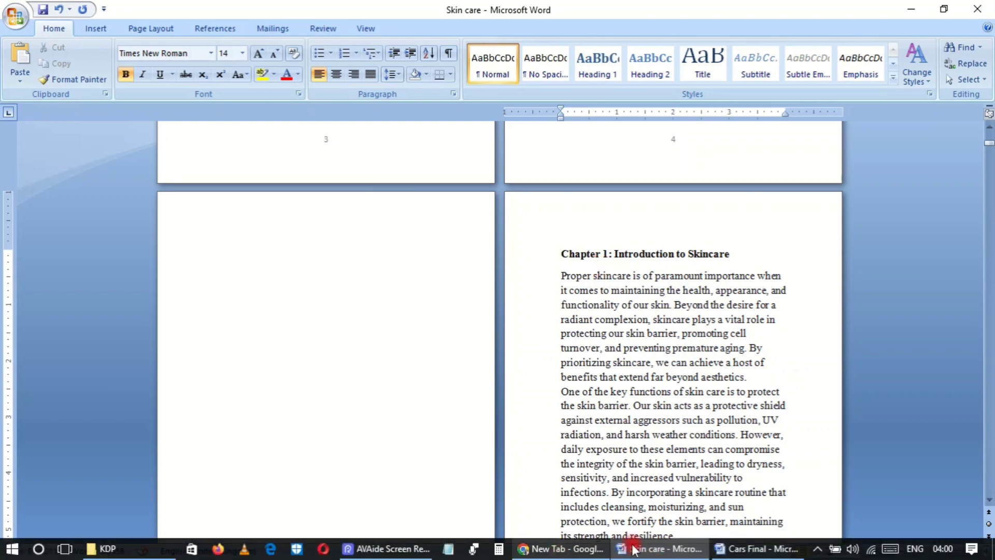
{"action": "left_click", "coordinate": [757, 554]}
{"action": "scroll", "coordinate": [317, 278], "scroll_direction": "down", "scroll_amount": 5}
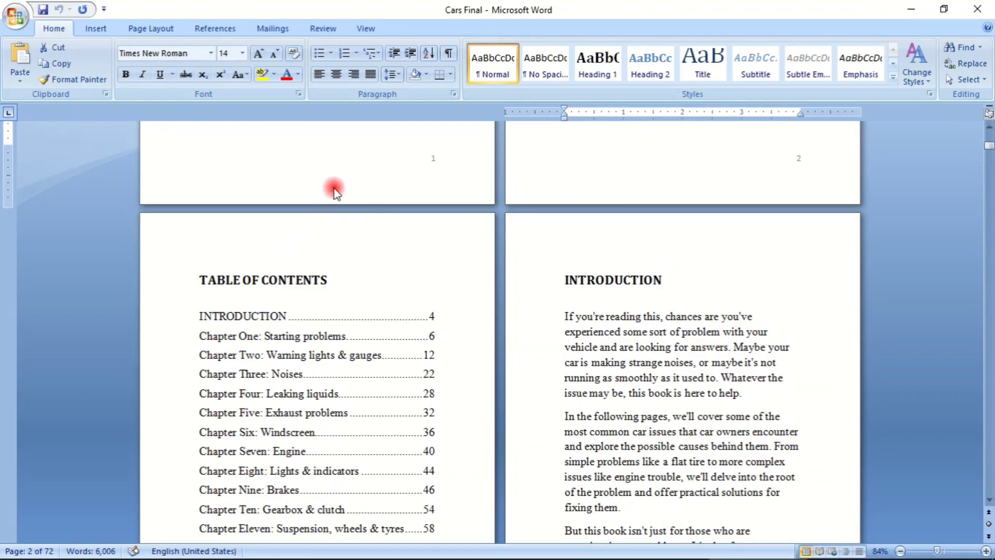
- Follow the Chapter Two entry in the table of contents to check its linked page, and return to the contents
{"action": "scroll", "coordinate": [335, 188], "scroll_direction": "down", "scroll_amount": 3}
{"action": "left_click", "coordinate": [305, 243]}
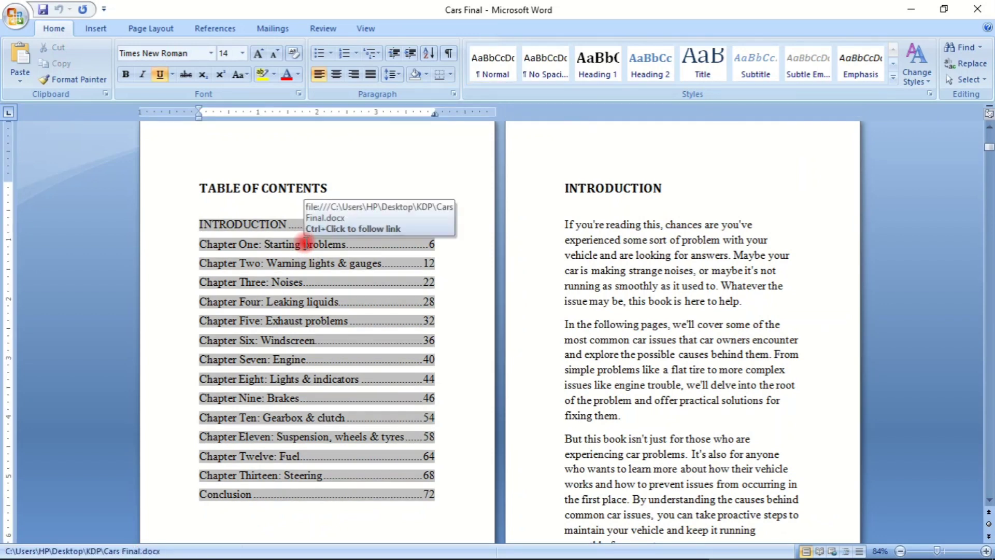
{"action": "left_click", "coordinate": [243, 266], "text": "ctrl"}
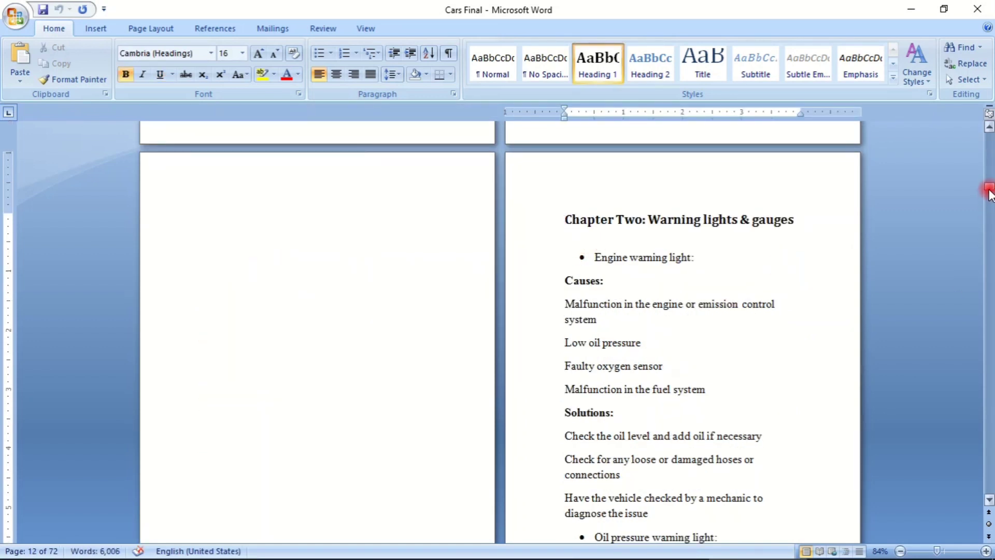
{"action": "left_click_drag", "start_coordinate": [989, 185], "coordinate": [978, 127]}
{"action": "scroll", "coordinate": [228, 350], "scroll_direction": "down", "scroll_amount": 15}
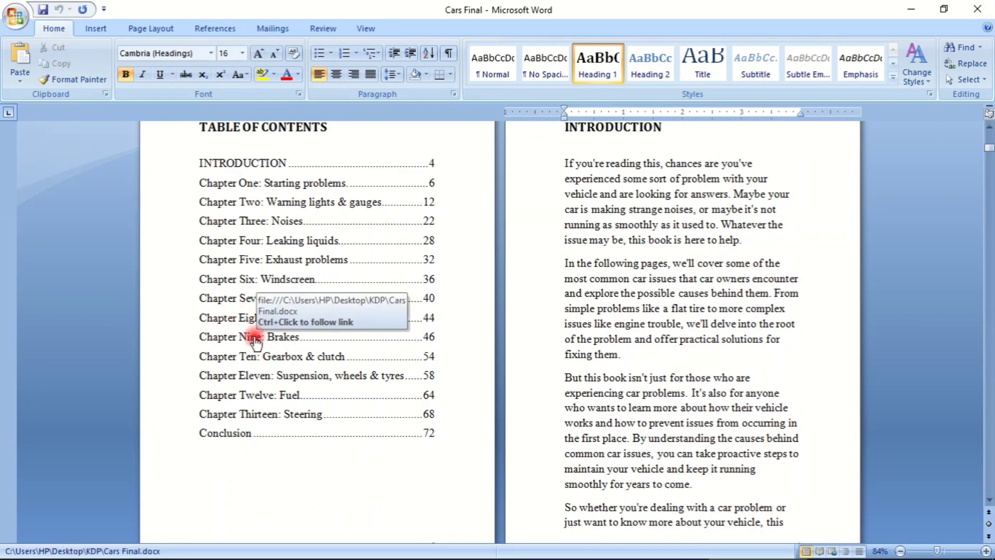
- Follow the Chapter Nine entry in the table of contents, examine the pages around the chapter start, and return to the title page
{"action": "left_click", "coordinate": [254, 337], "text": "ctrl"}
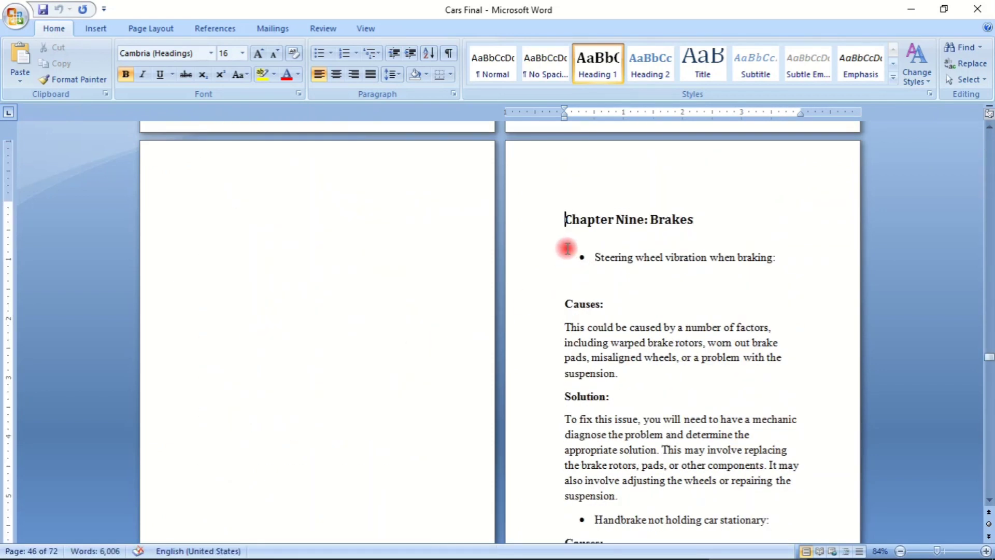
{"action": "scroll", "coordinate": [502, 275], "scroll_direction": "up", "scroll_amount": 5}
{"action": "scroll", "coordinate": [389, 353], "scroll_direction": "down", "scroll_amount": 13}
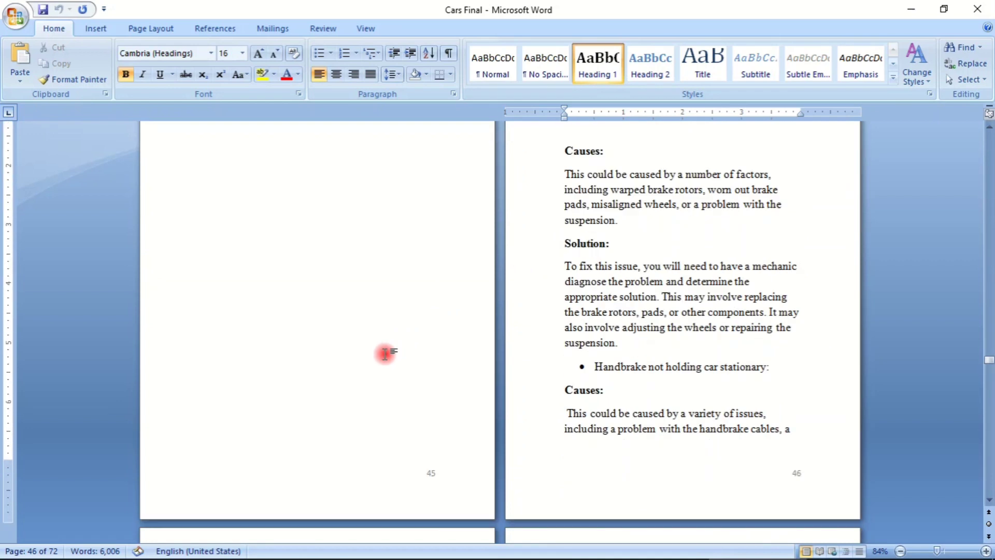
{"action": "scroll", "coordinate": [395, 348], "scroll_direction": "up", "scroll_amount": 13}
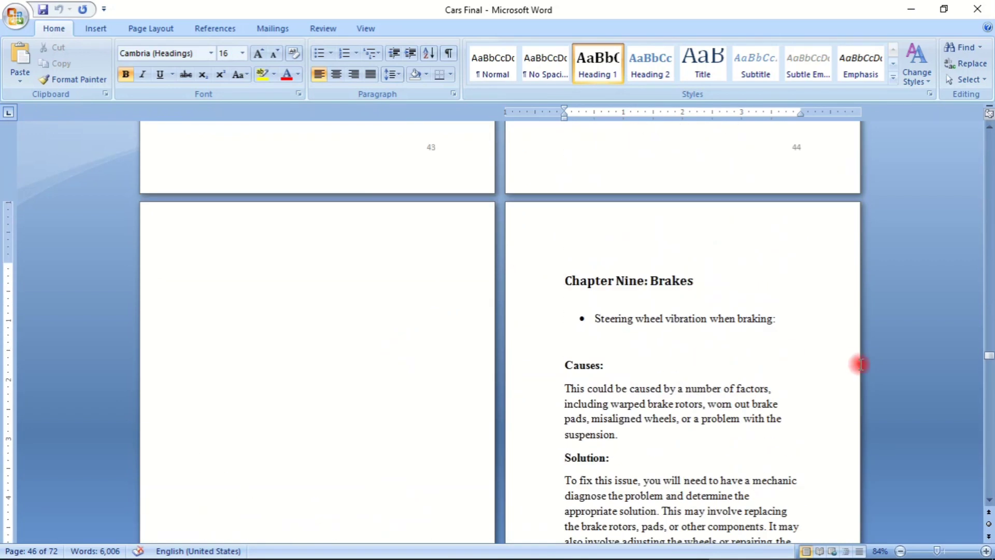
{"action": "left_click_drag", "start_coordinate": [989, 356], "coordinate": [963, 145]}
{"action": "left_click", "coordinate": [251, 349]}
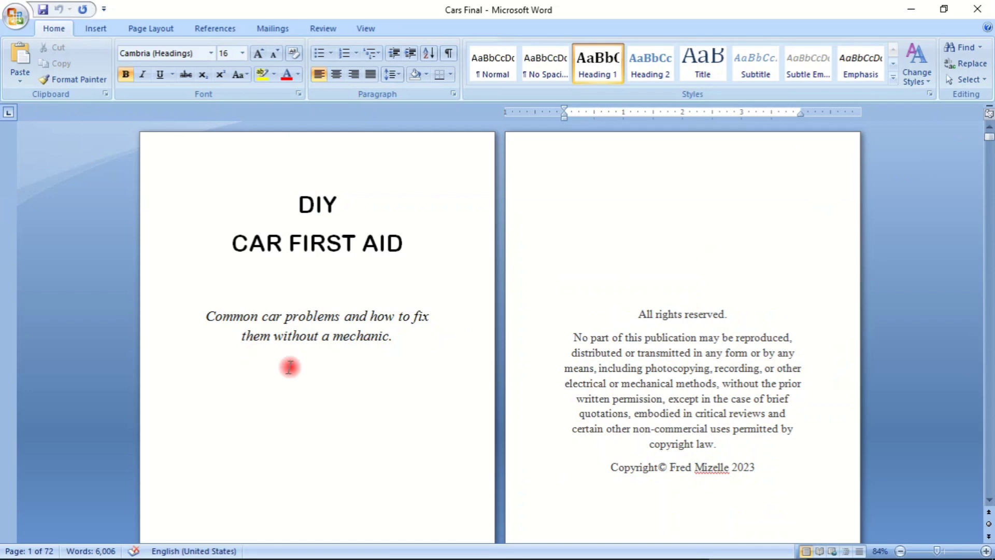
- Switch back to the Skin care document and examine its pages from the title page to the start of Chapter 1
{"action": "mouse_move", "coordinate": [560, 558]}
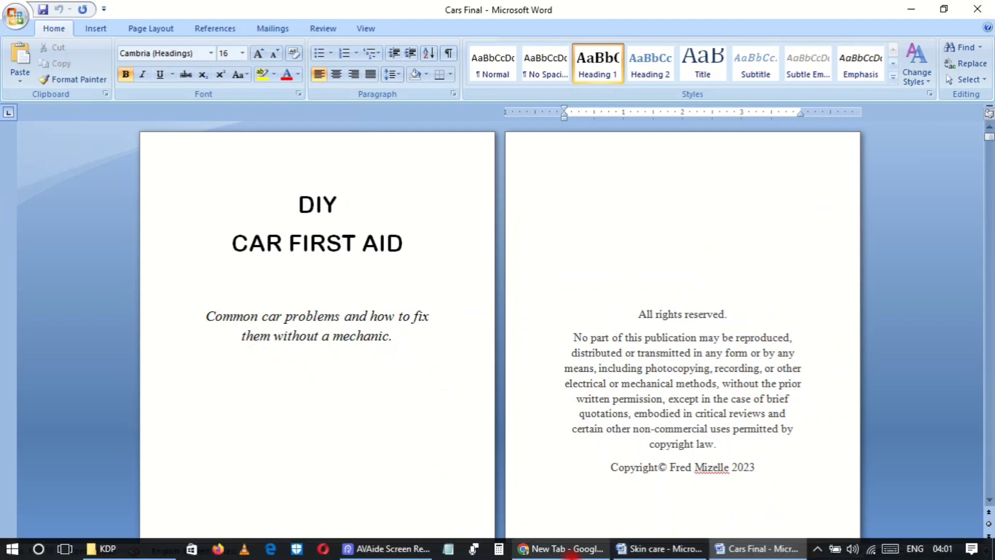
{"action": "left_click", "coordinate": [646, 554]}
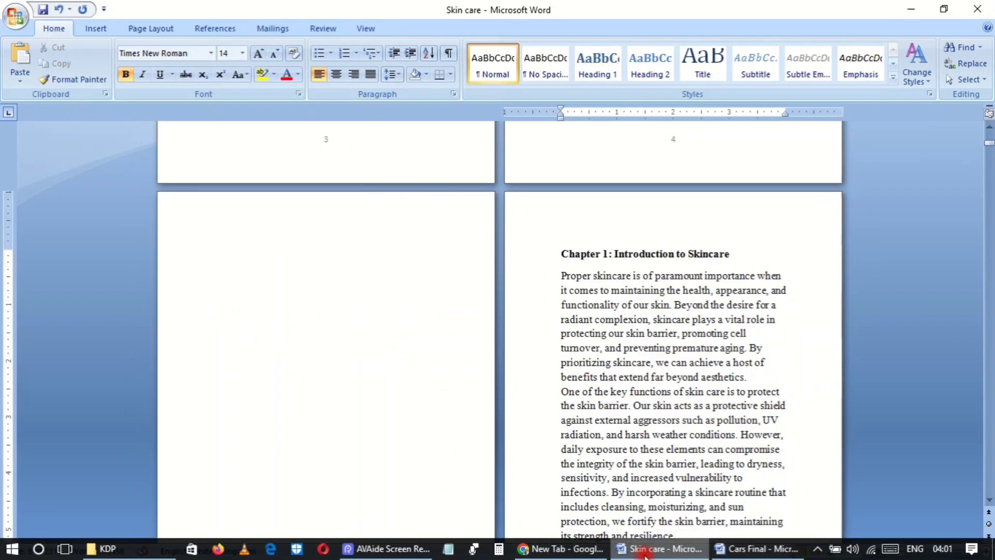
{"action": "scroll", "coordinate": [479, 398], "scroll_direction": "up", "scroll_amount": 15}
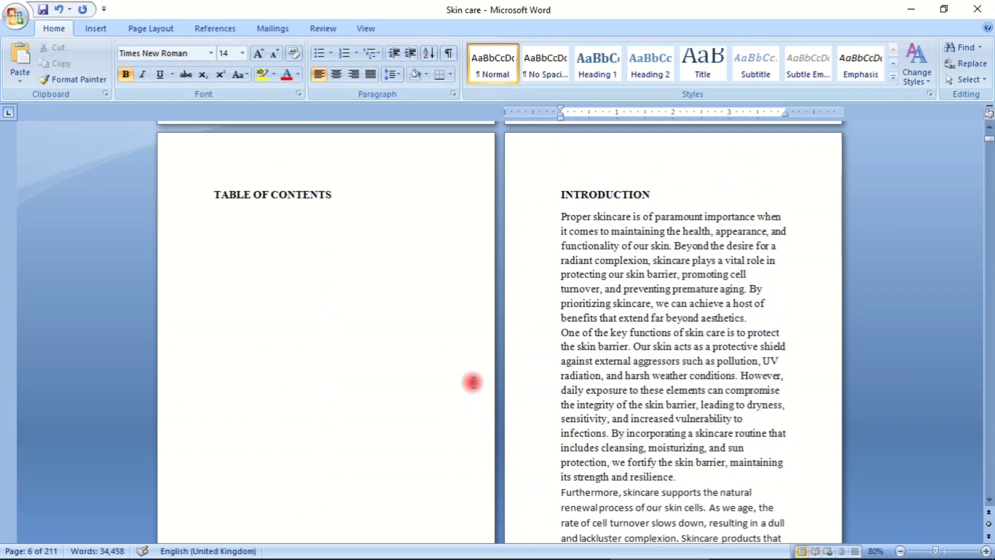
{"action": "scroll", "coordinate": [260, 306], "scroll_direction": "down", "scroll_amount": 10}
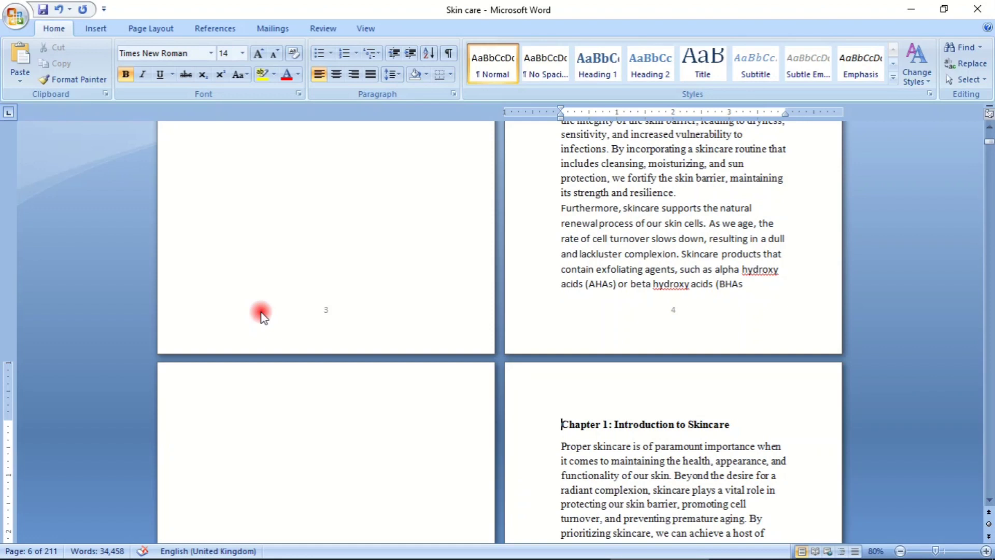
{"action": "scroll", "coordinate": [261, 313], "scroll_direction": "up", "scroll_amount": 12}
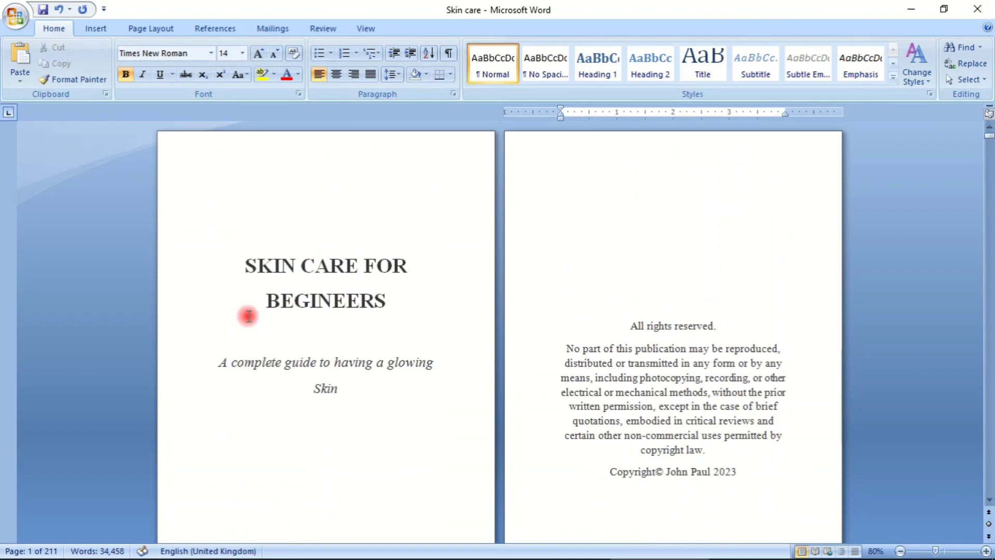
{"action": "scroll", "coordinate": [248, 316], "scroll_direction": "down", "scroll_amount": 6}
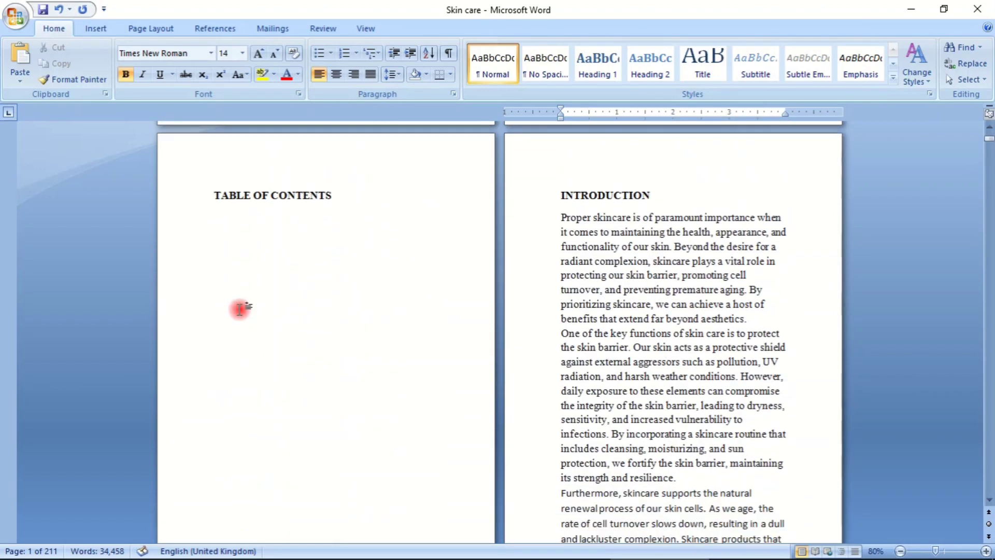
{"action": "scroll", "coordinate": [241, 307], "scroll_direction": "down", "scroll_amount": 4}
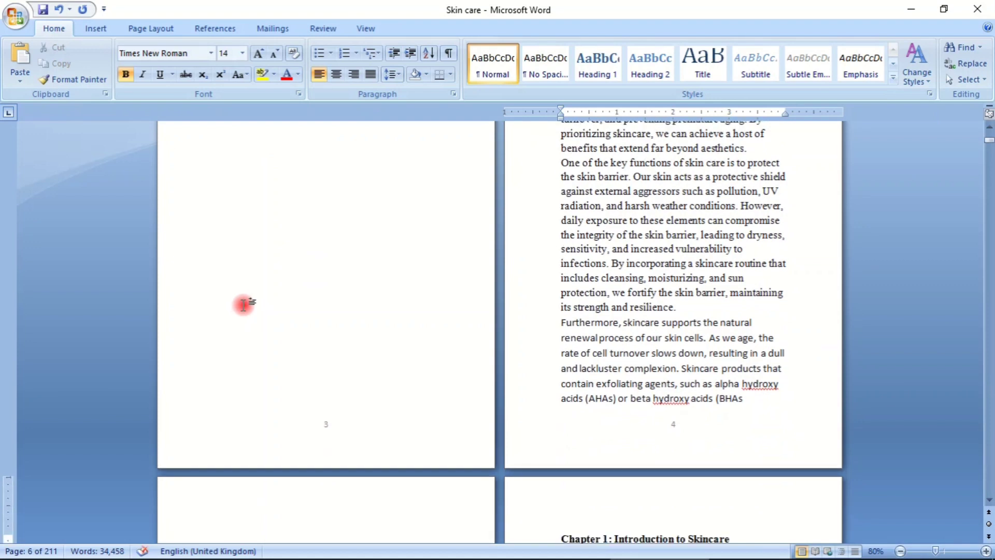
{"action": "scroll", "coordinate": [244, 304], "scroll_direction": "up", "scroll_amount": 3}
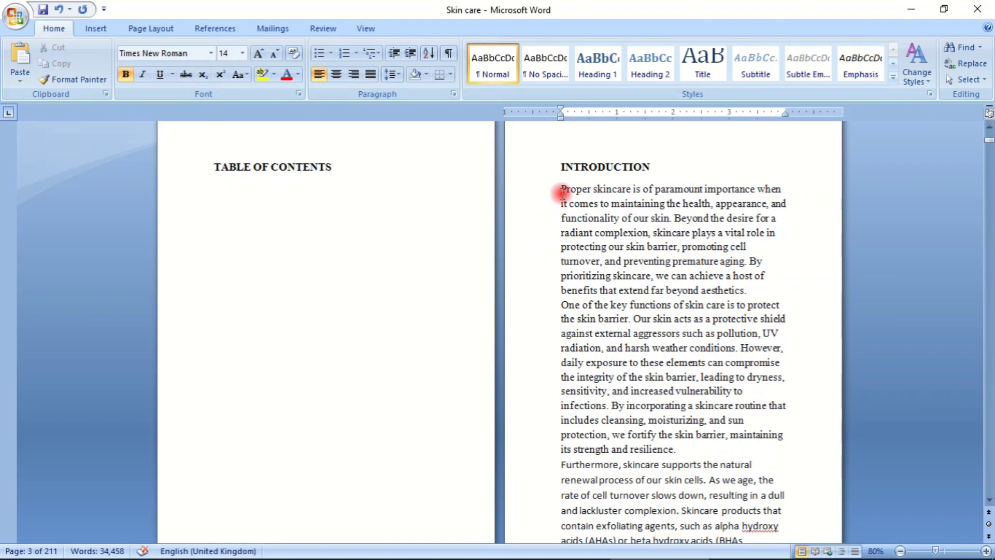
- Try line spacings of 1.0 and 1.5 on the first two introduction paragraphs, and return them to 1.15
{"action": "left_click_drag", "start_coordinate": [560, 189], "coordinate": [734, 347]}
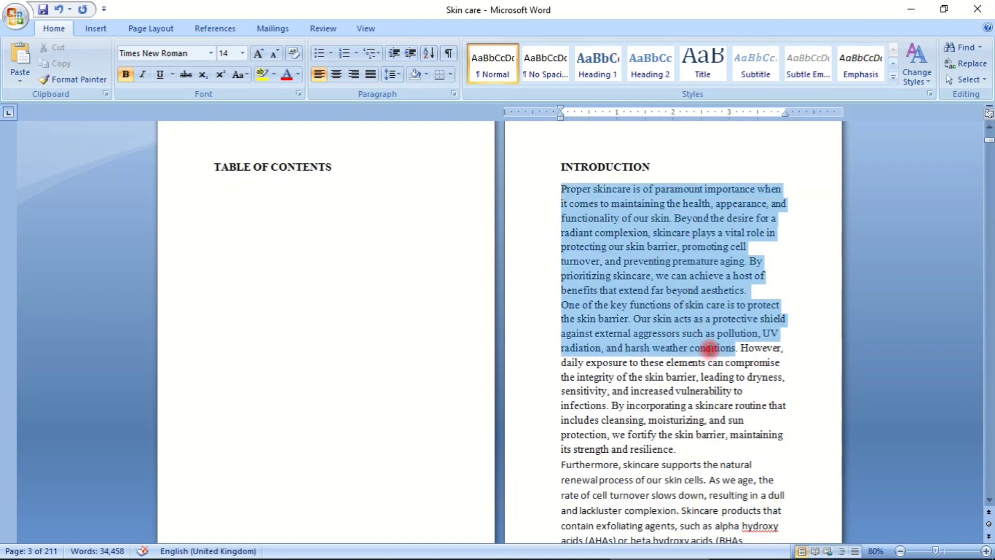
{"action": "left_click", "coordinate": [401, 75]}
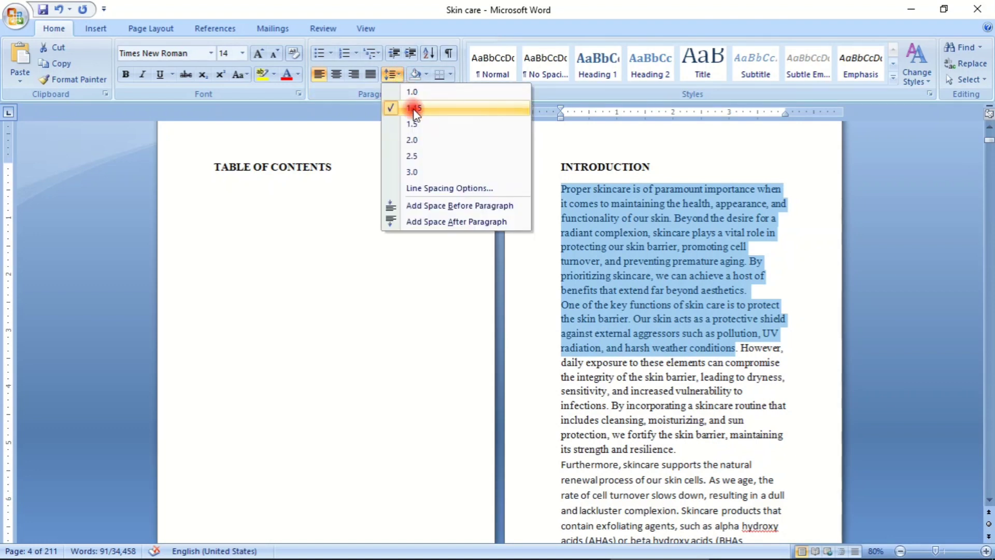
{"action": "left_click", "coordinate": [425, 92]}
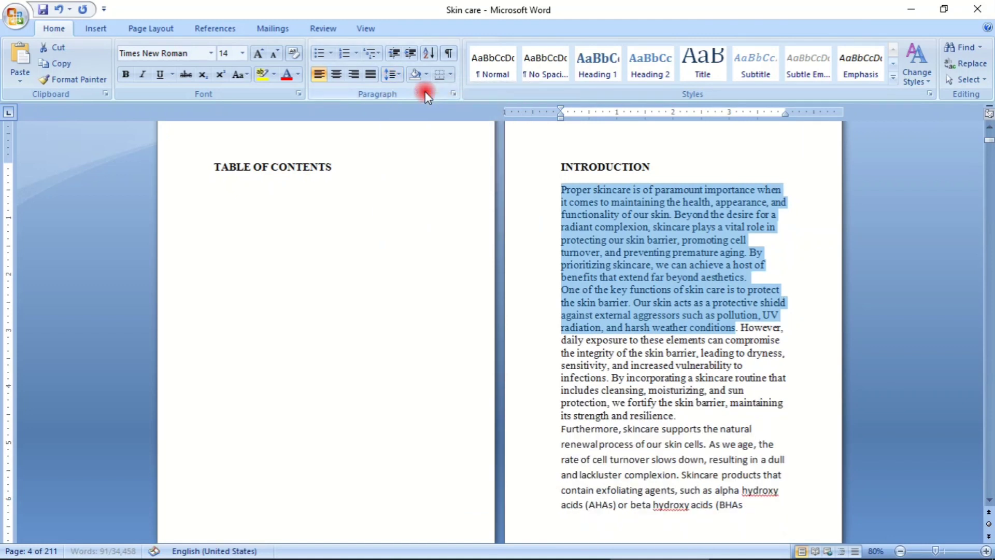
{"action": "left_click", "coordinate": [401, 77]}
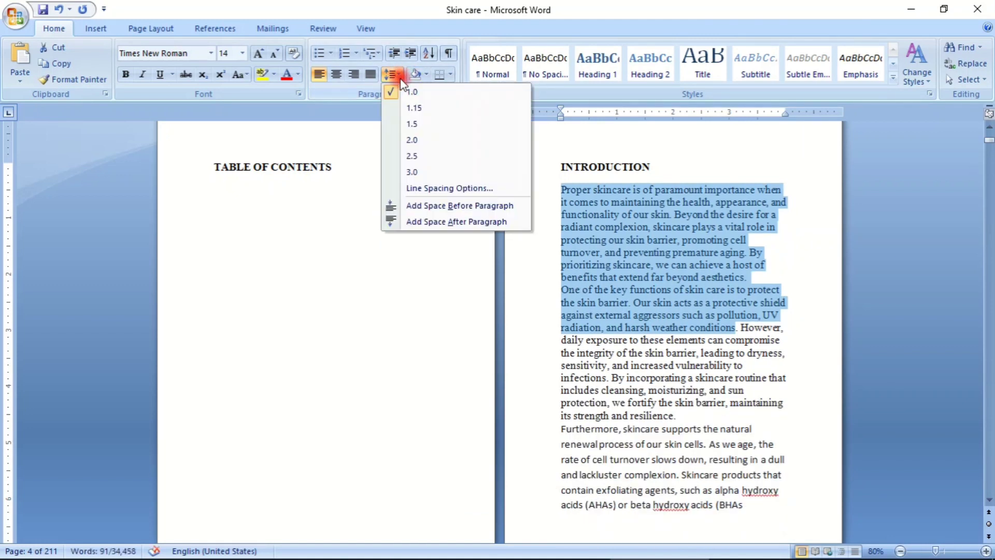
{"action": "left_click", "coordinate": [419, 123]}
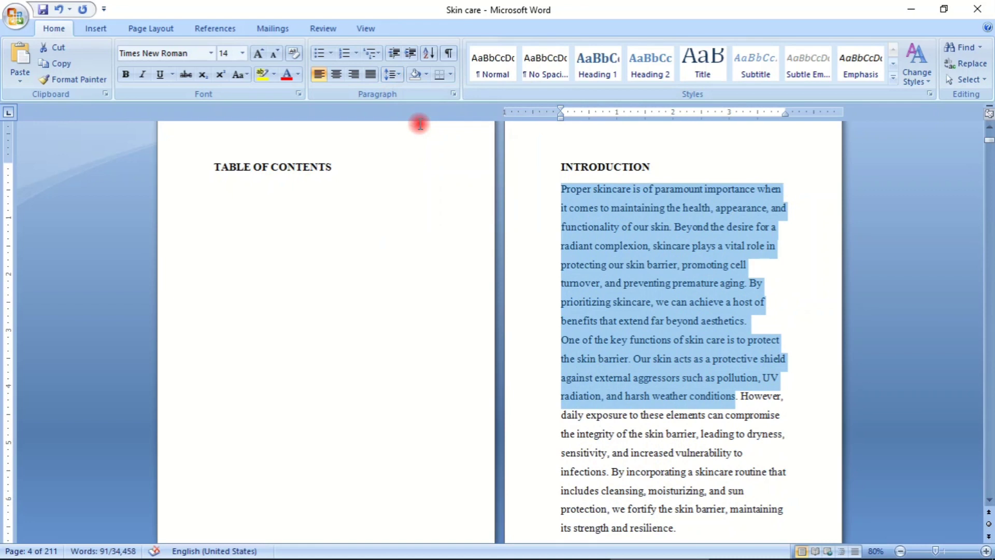
{"action": "left_click", "coordinate": [399, 76]}
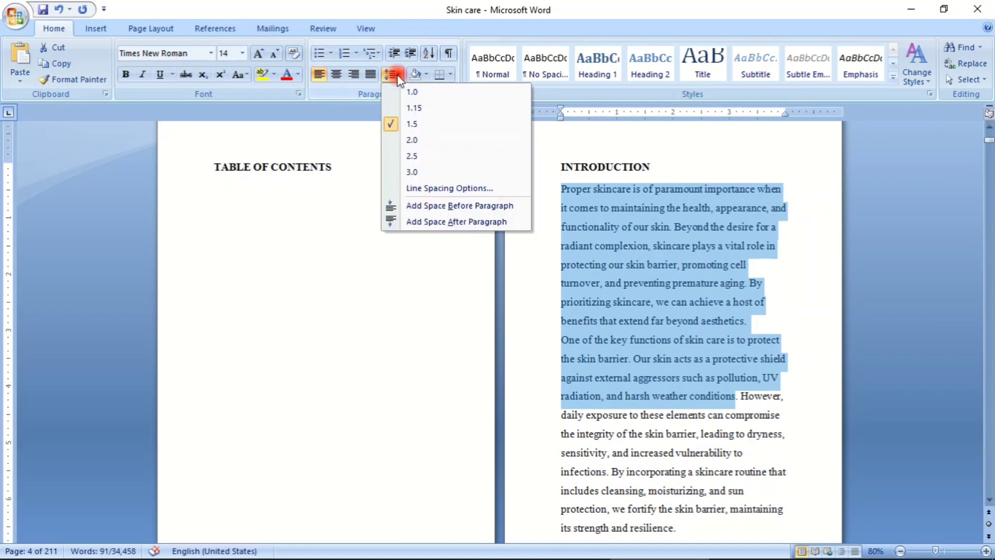
{"action": "left_click", "coordinate": [410, 107]}
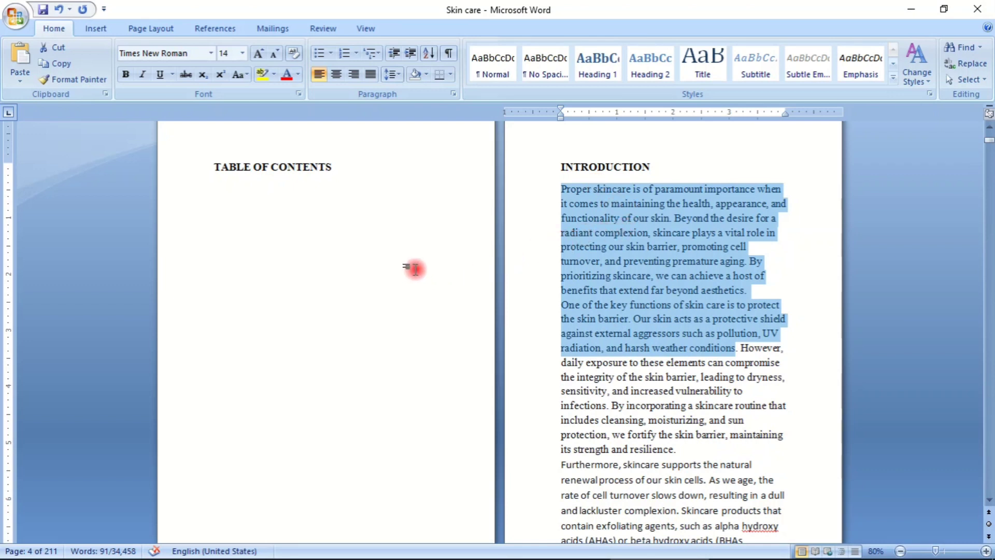
{"action": "left_click", "coordinate": [702, 172]}
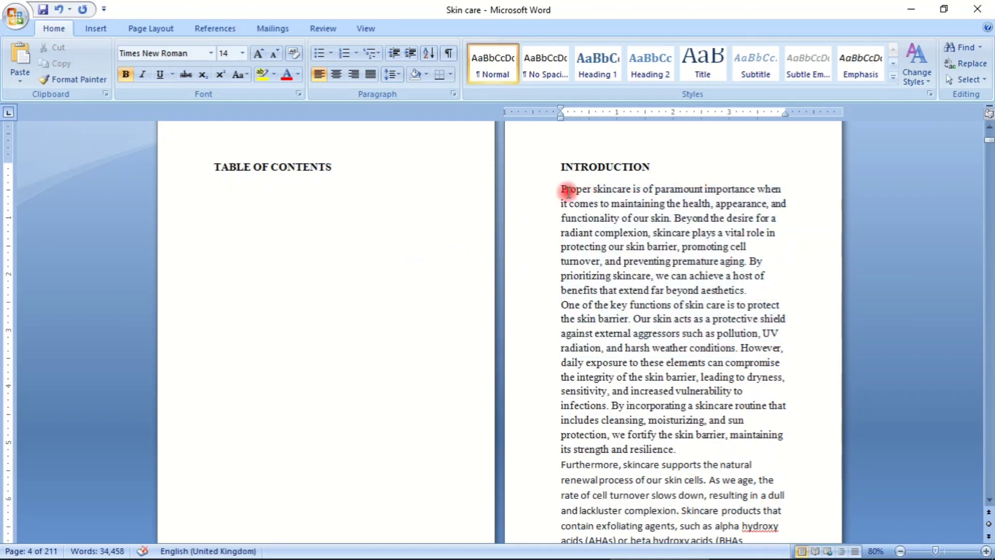
{"action": "left_click_drag", "start_coordinate": [555, 163], "coordinate": [688, 172]}
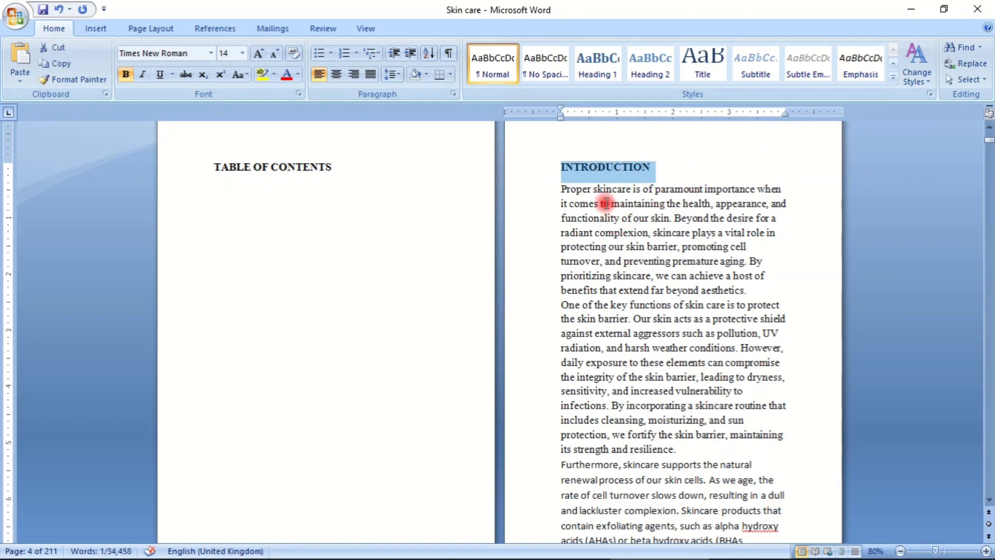
{"action": "left_click", "coordinate": [650, 166]}
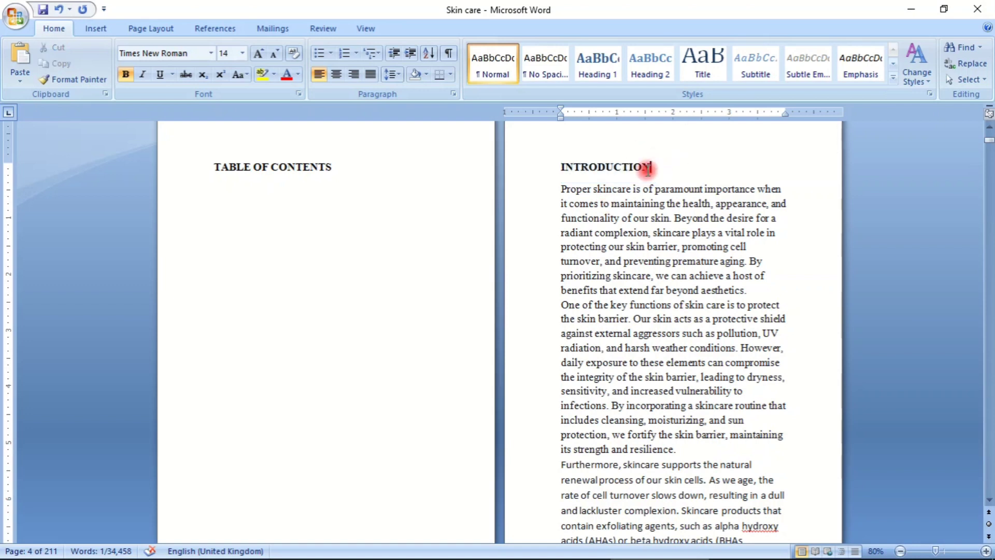
{"action": "left_click_drag", "start_coordinate": [559, 166], "coordinate": [660, 160]}
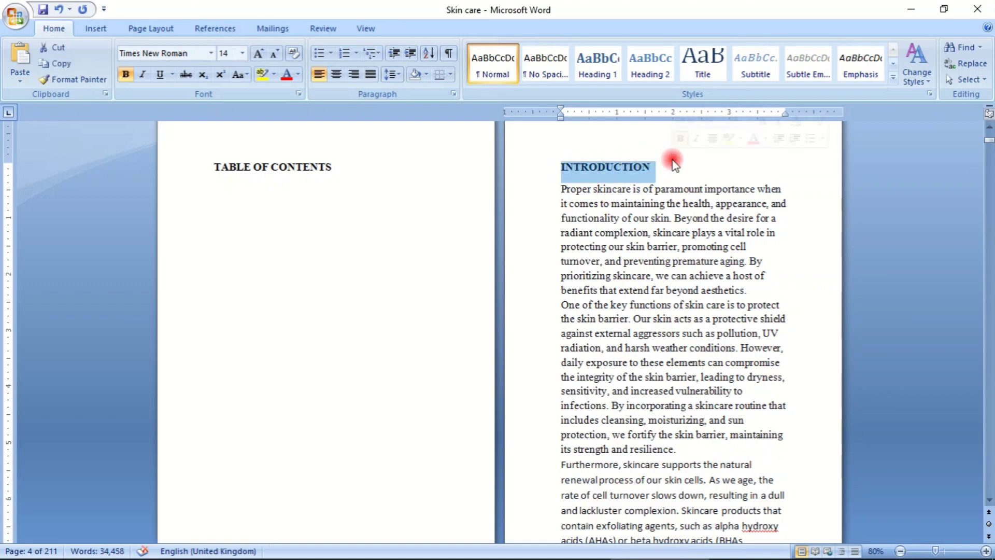
{"action": "left_click", "coordinate": [597, 63]}
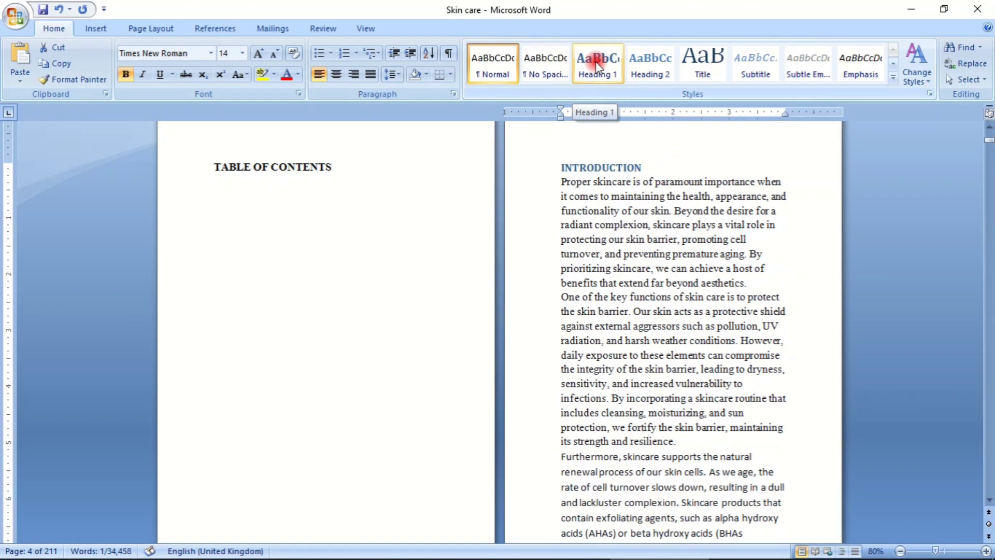
{"action": "right_click", "coordinate": [595, 61]}
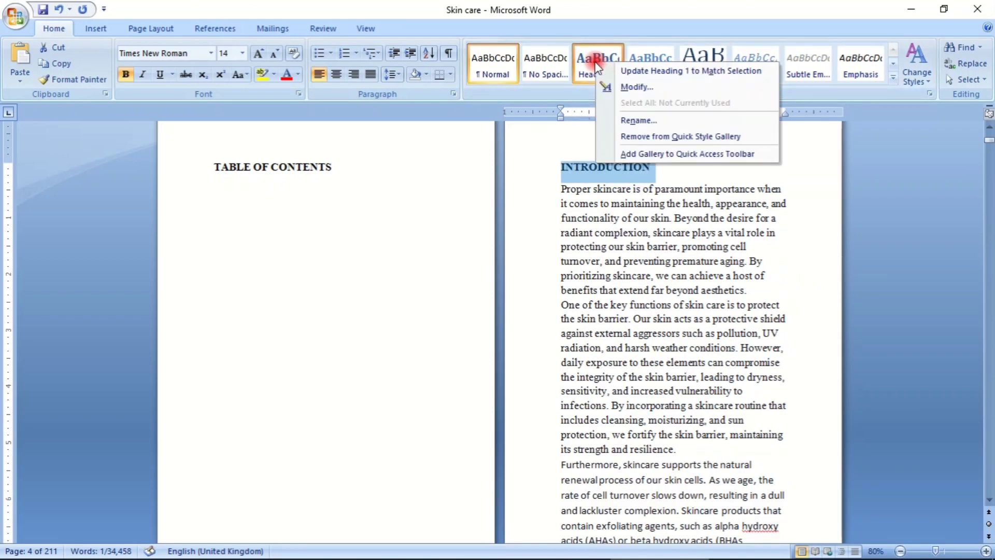
{"action": "left_click", "coordinate": [638, 87]}
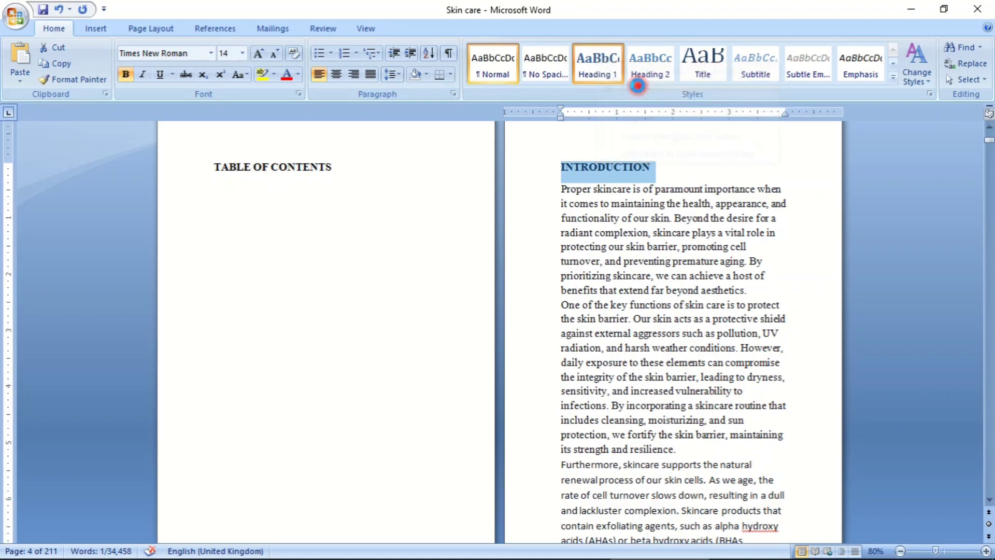
{"action": "left_click", "coordinate": [674, 87]}
{"action": "left_click", "coordinate": [681, 174]}
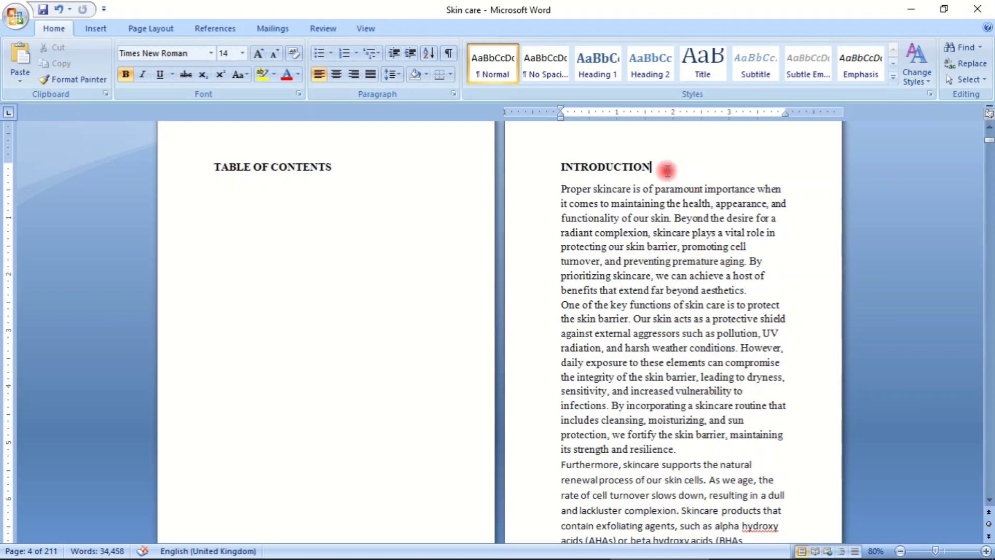
- With the INTRODUCTION heading selected, modify the Heading 1 style to use black (Text 1) bold text
{"action": "left_click_drag", "start_coordinate": [558, 160], "coordinate": [674, 165]}
{"action": "left_click", "coordinate": [602, 61]}
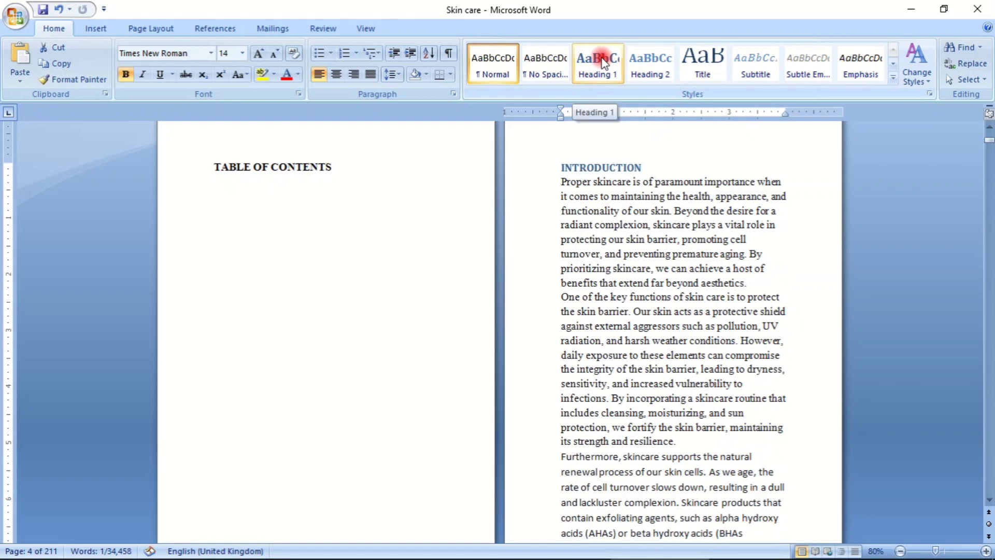
{"action": "right_click", "coordinate": [602, 61]}
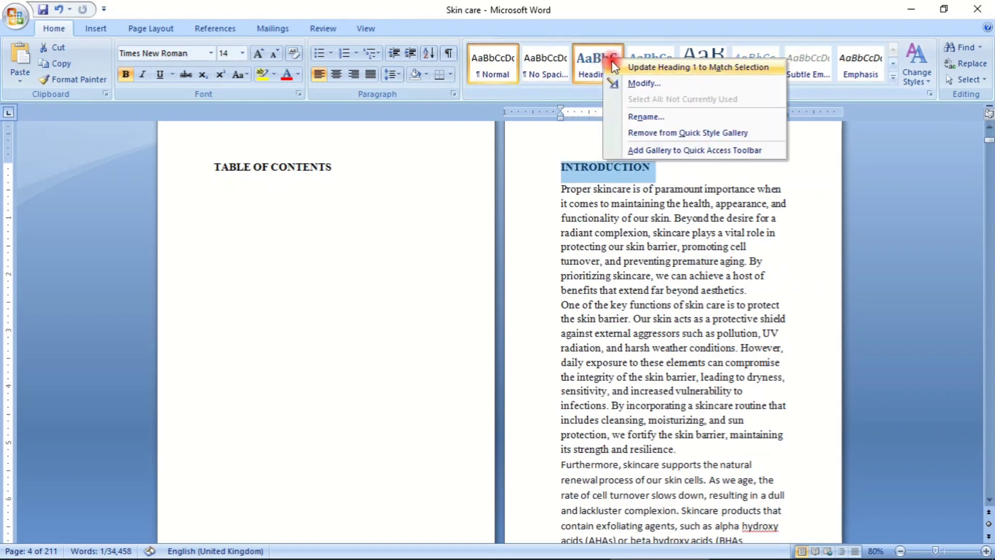
{"action": "left_click", "coordinate": [634, 84]}
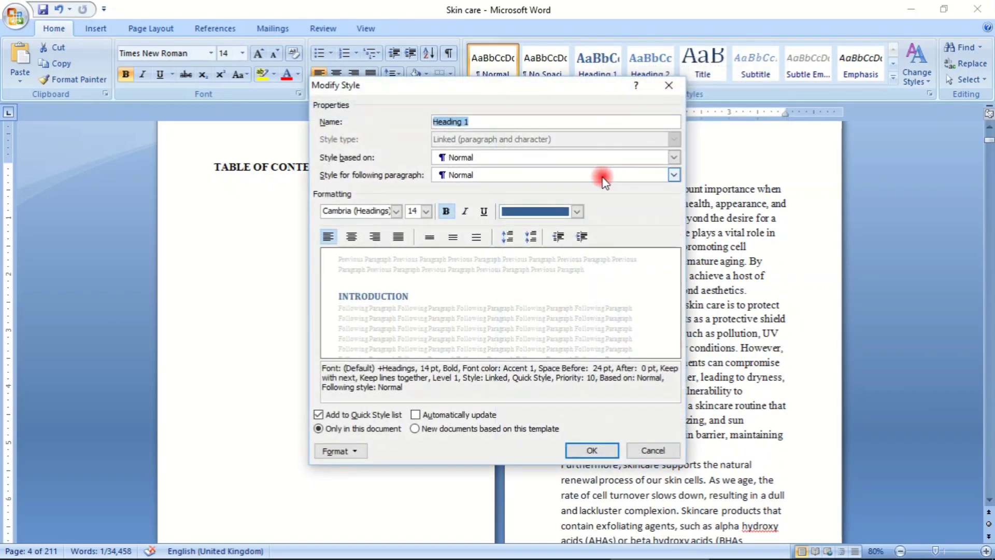
{"action": "left_click", "coordinate": [578, 213]}
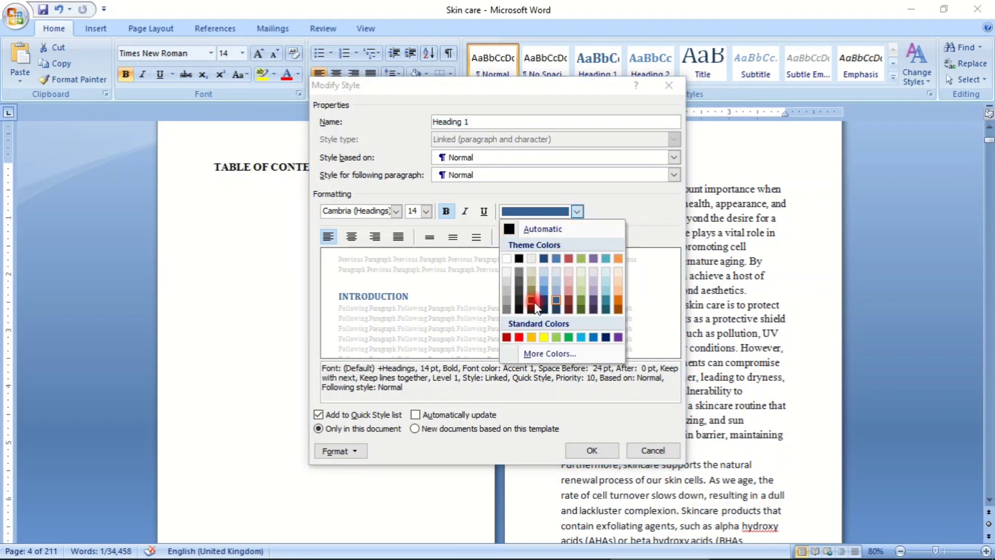
{"action": "left_click", "coordinate": [524, 263]}
{"action": "left_click", "coordinate": [446, 211]}
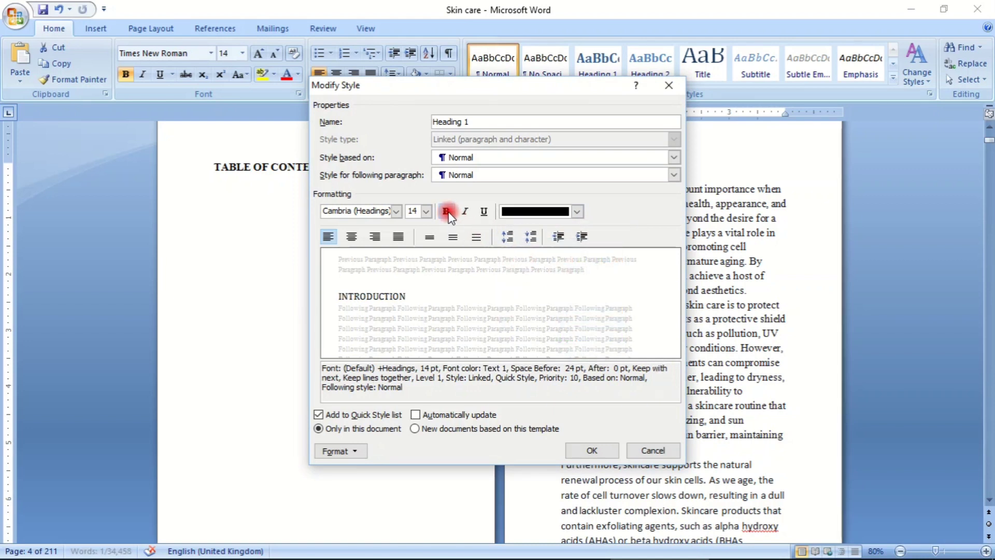
{"action": "left_click", "coordinate": [446, 211]}
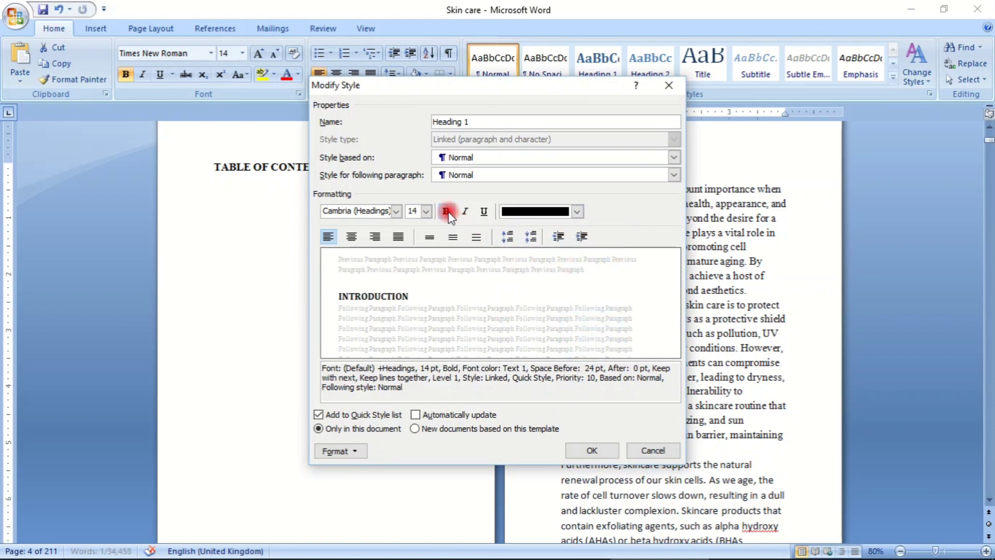
- Try Arial Black and Calibri (Body) as the Heading 1 style's font, and return it to Cambria (Headings)
{"action": "left_click", "coordinate": [396, 210]}
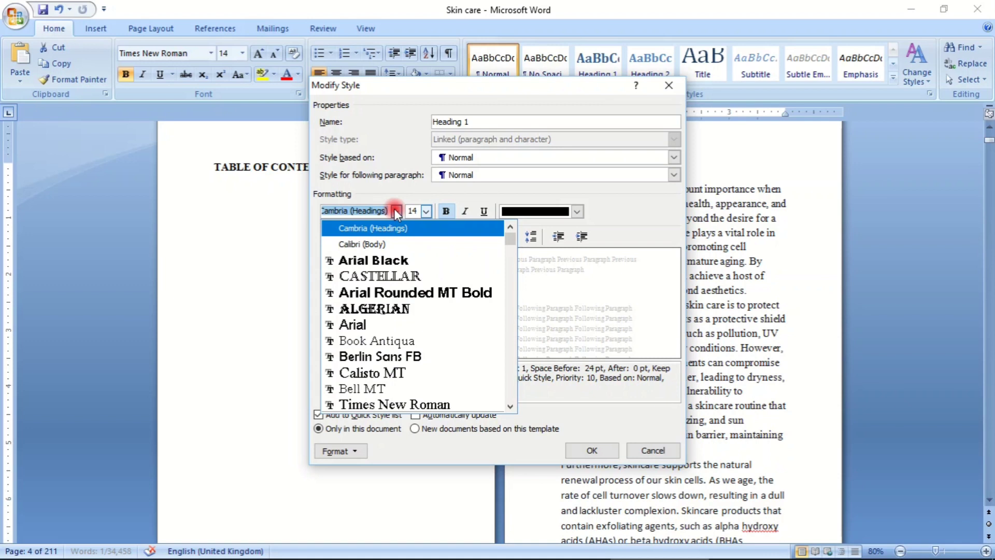
{"action": "left_click", "coordinate": [374, 261]}
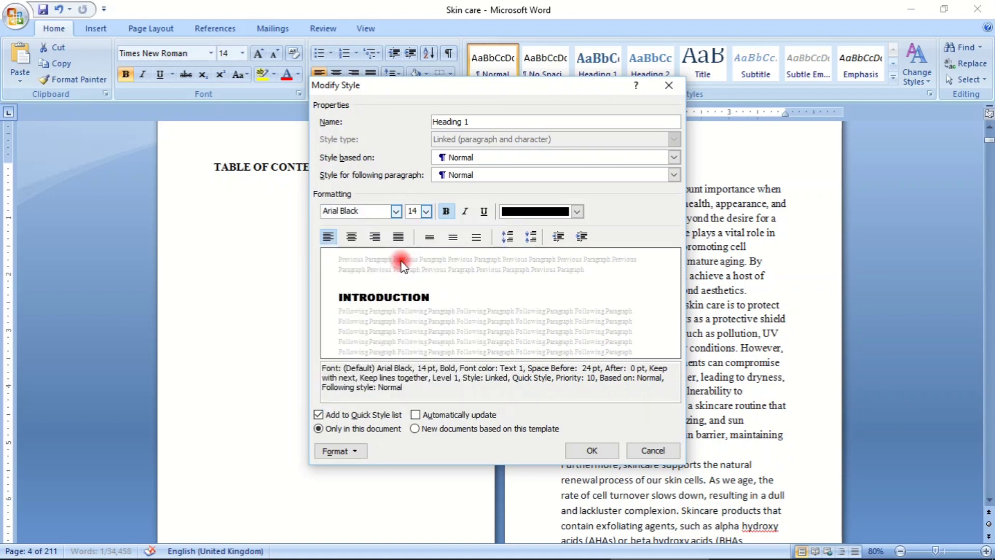
{"action": "left_click", "coordinate": [418, 214]}
{"action": "left_click", "coordinate": [426, 212]}
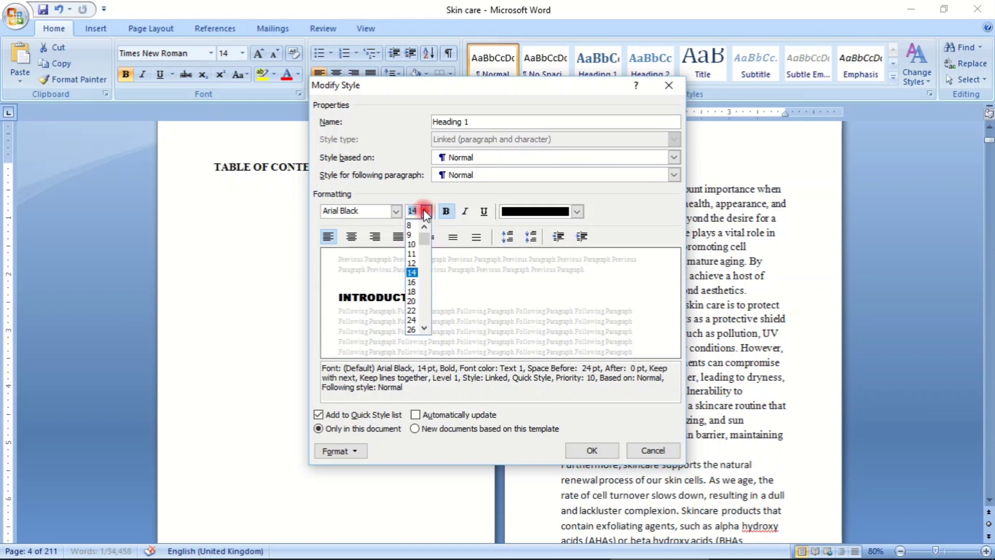
{"action": "left_click", "coordinate": [396, 212]}
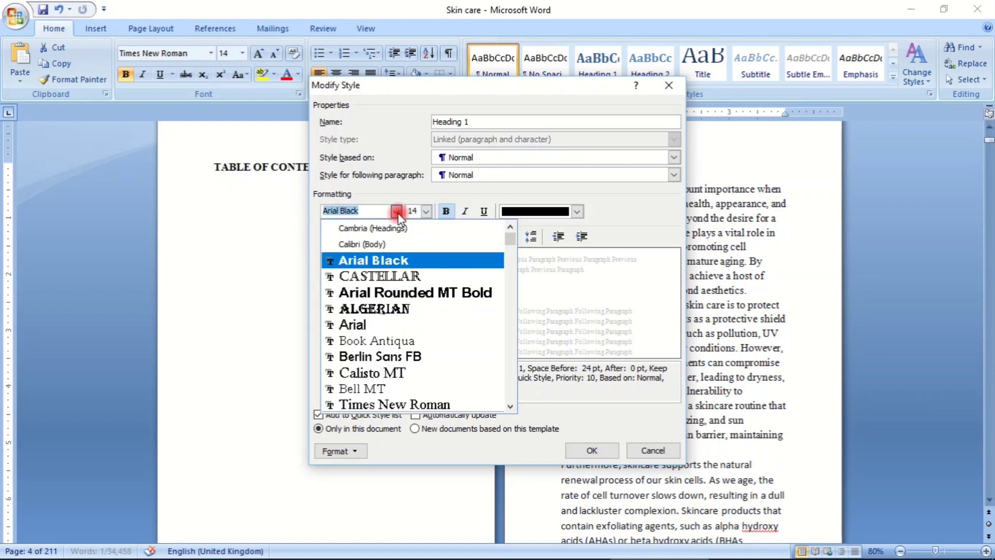
{"action": "left_click", "coordinate": [398, 244]}
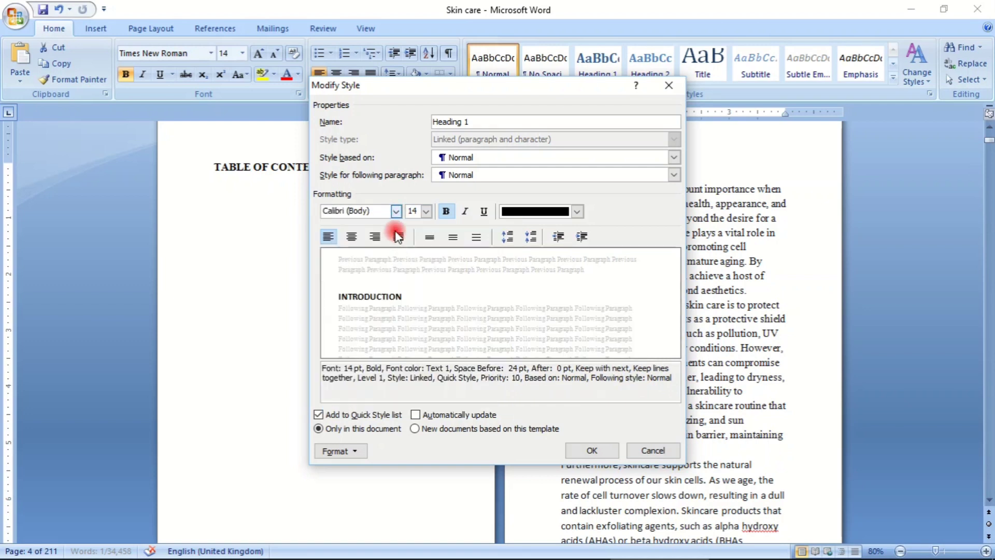
{"action": "left_click", "coordinate": [397, 211]}
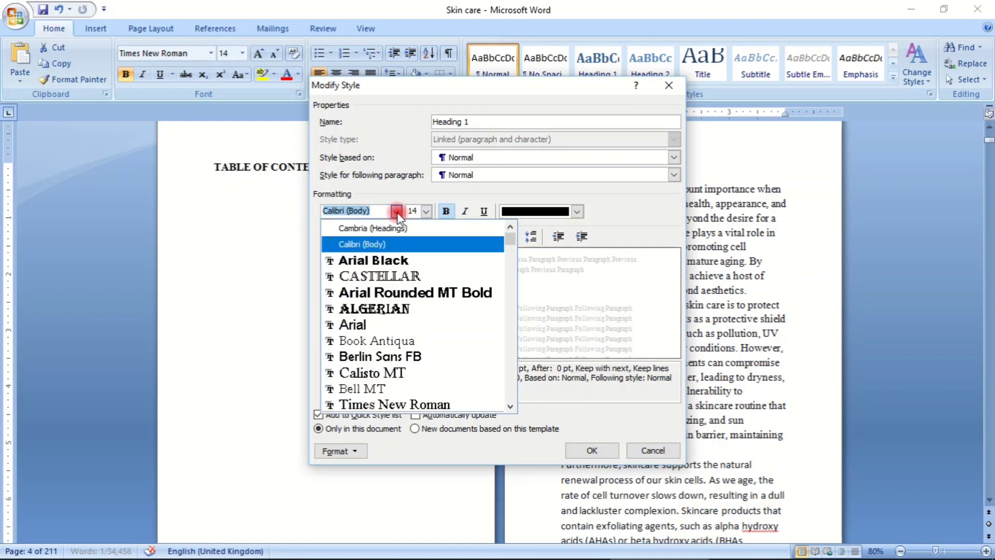
{"action": "left_click", "coordinate": [399, 245]}
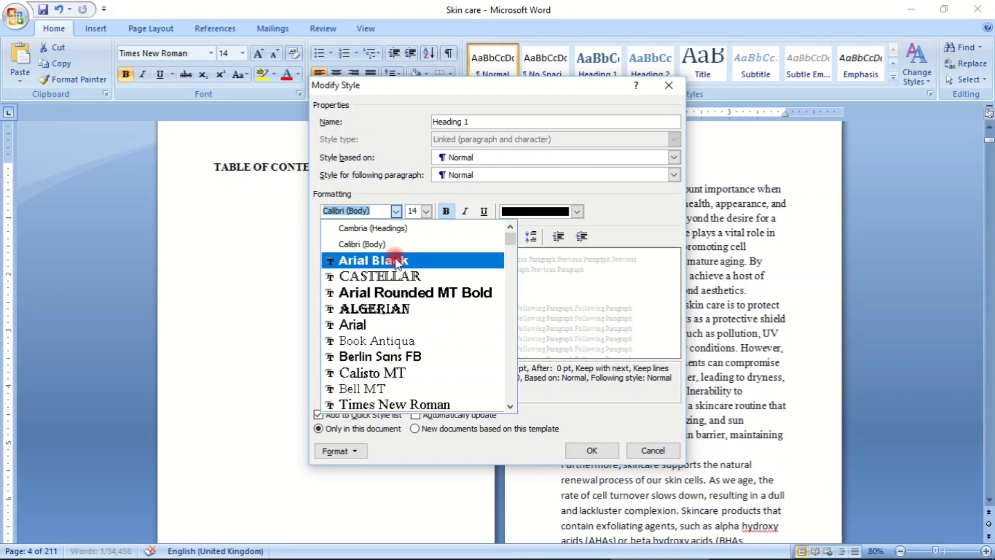
{"action": "left_click", "coordinate": [396, 261]}
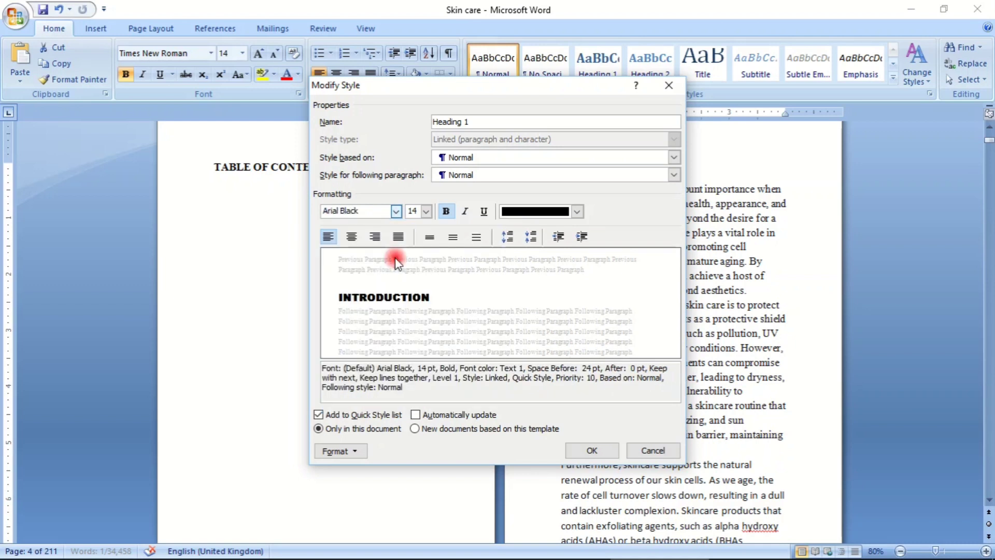
{"action": "left_click", "coordinate": [396, 211]}
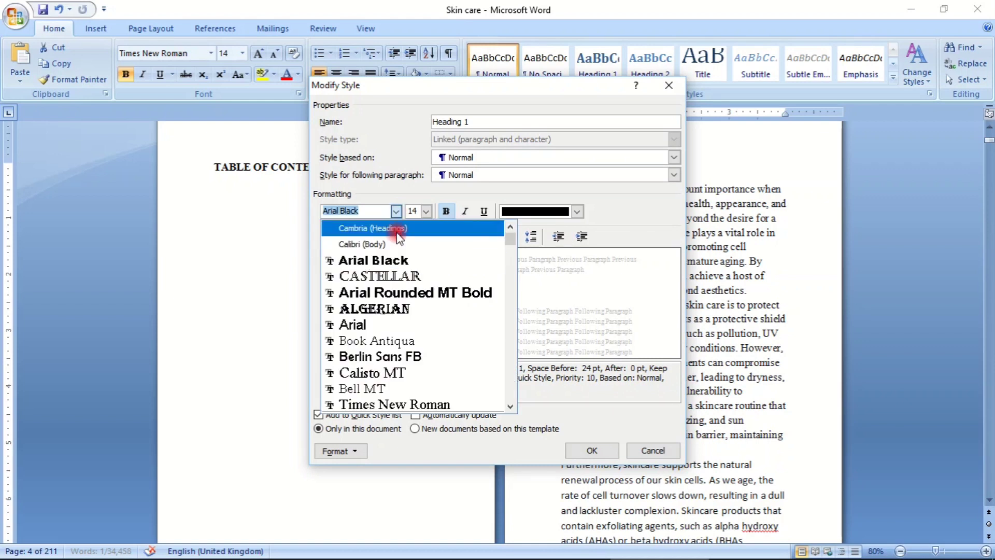
{"action": "left_click", "coordinate": [398, 230]}
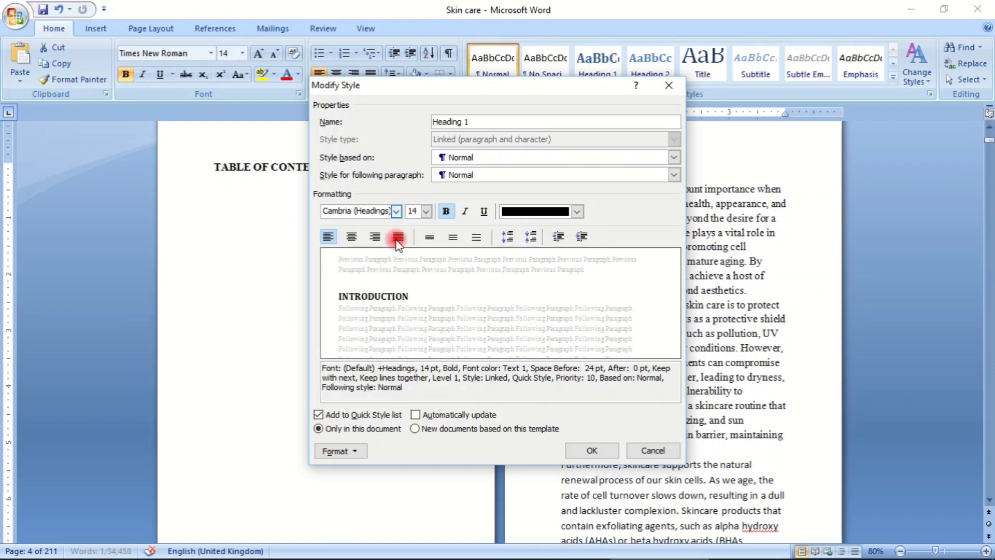
- Try centered, right and justified alignment for the Heading 1 style, and return it to left alignment
{"action": "left_click", "coordinate": [351, 237]}
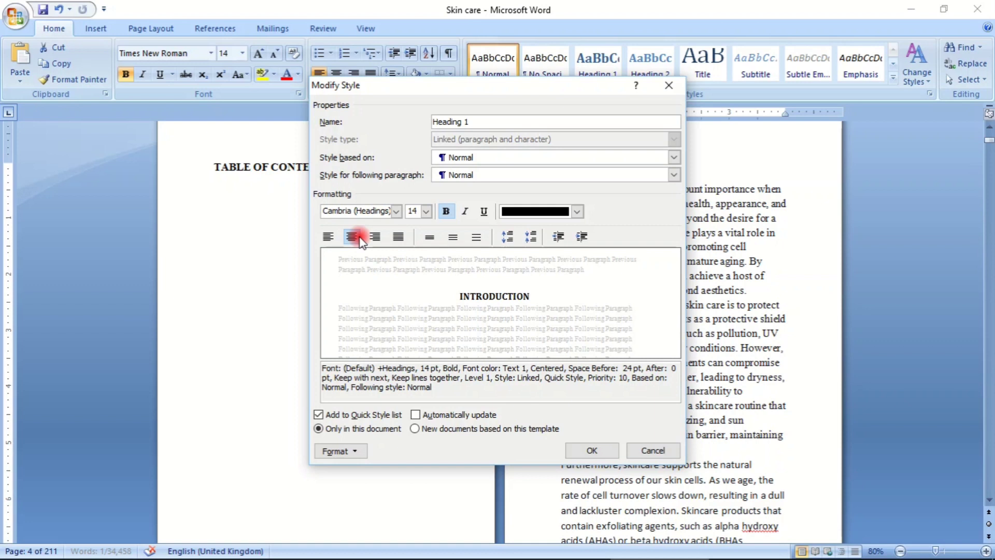
{"action": "left_click", "coordinate": [327, 237]}
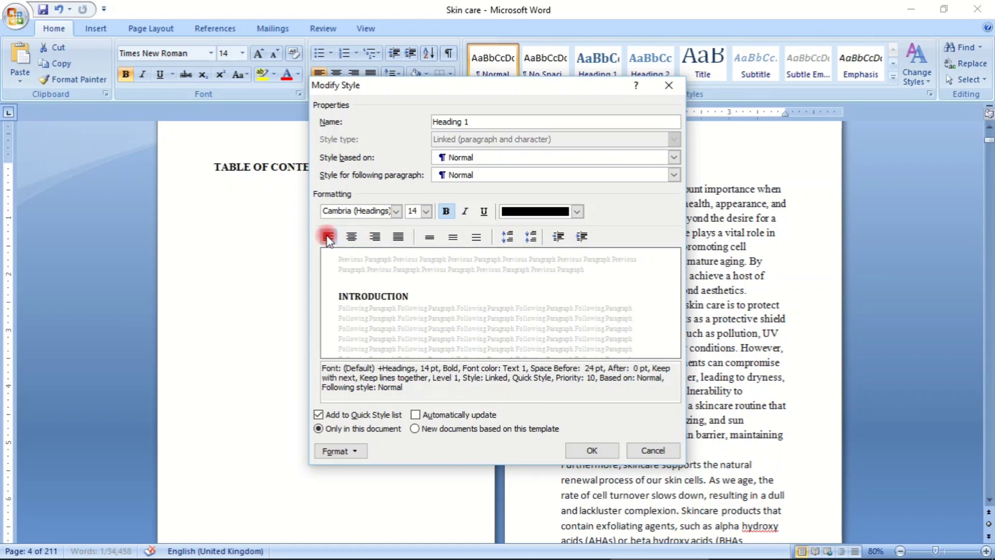
{"action": "left_click", "coordinate": [351, 237]}
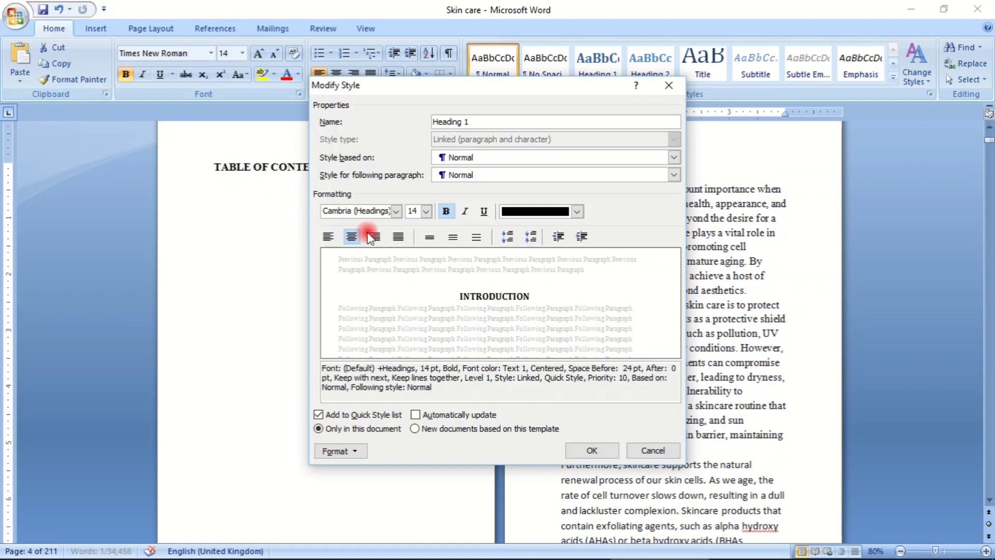
{"action": "left_click", "coordinate": [374, 237]}
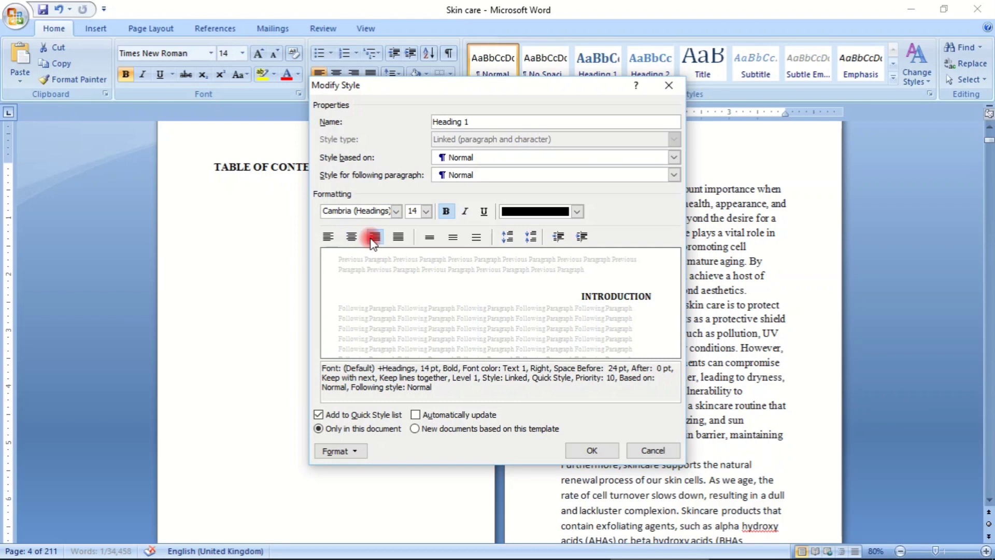
{"action": "left_click", "coordinate": [399, 237]}
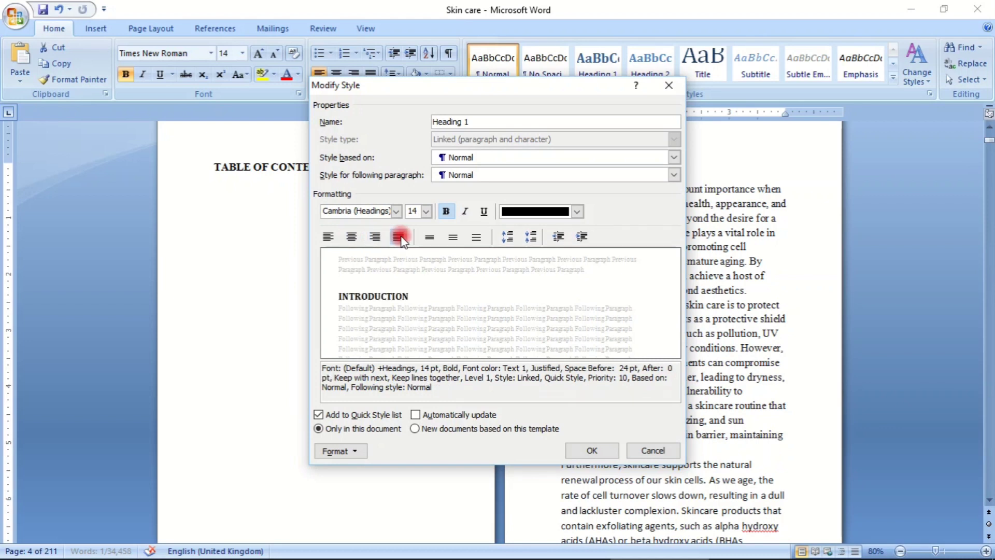
{"action": "left_click", "coordinate": [329, 237]}
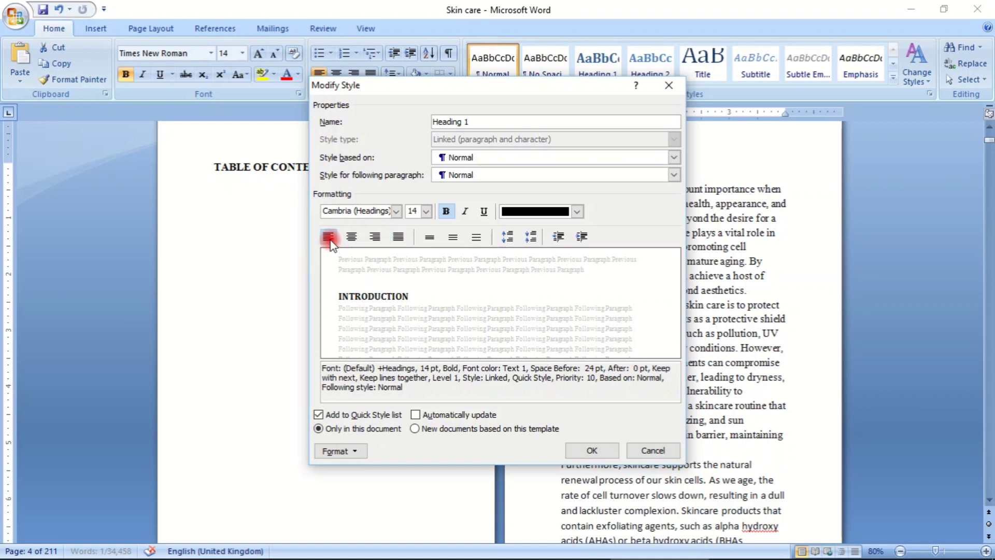
- Try underline and italic on the Heading 1 style, and turn both off again
{"action": "left_click", "coordinate": [445, 212]}
{"action": "left_click", "coordinate": [486, 214]}
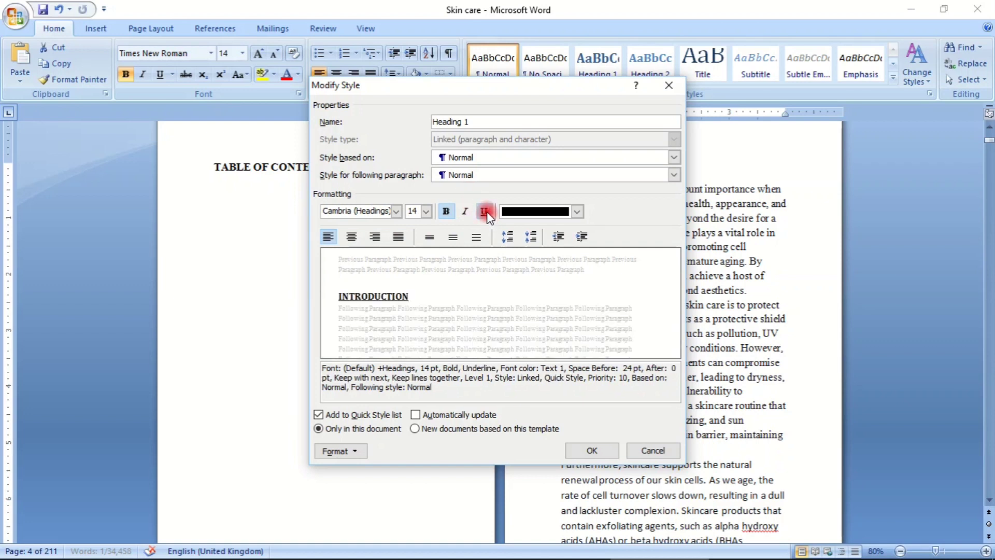
{"action": "left_click", "coordinate": [485, 212]}
{"action": "left_click", "coordinate": [464, 212]}
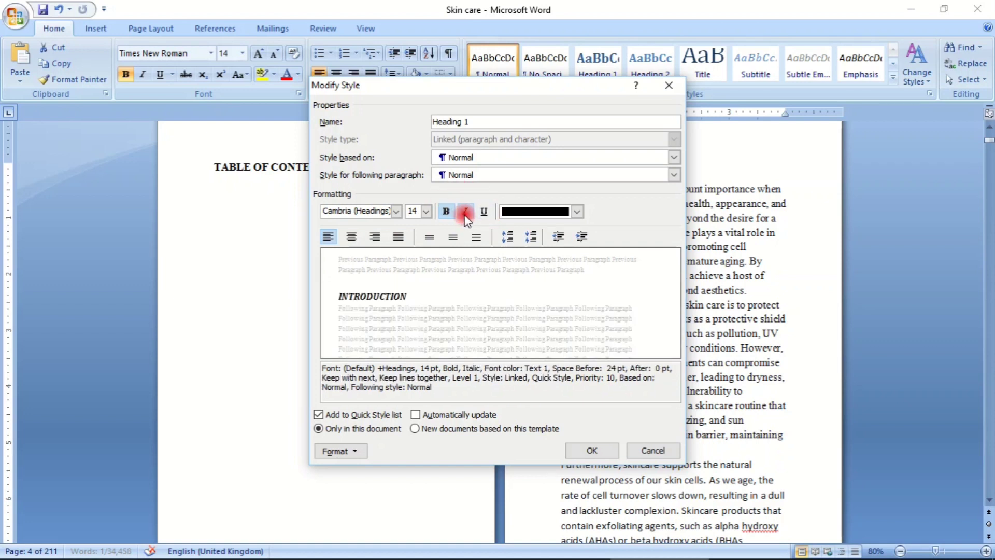
{"action": "left_click", "coordinate": [465, 213]}
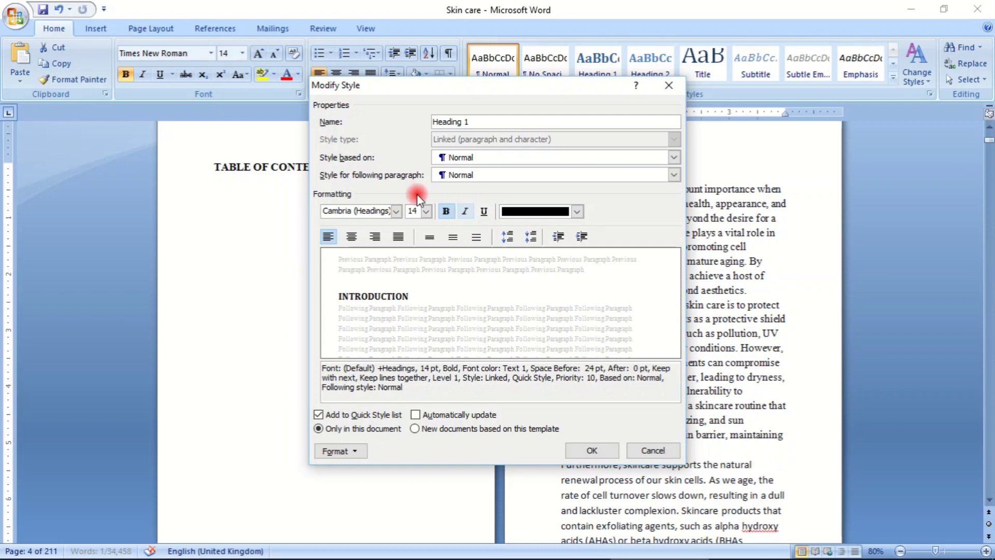
- Increase the Heading 1 style's paragraph spacing to 36 pt before and 12 pt after
{"action": "left_click", "coordinate": [508, 235]}
{"action": "left_click", "coordinate": [508, 237]}
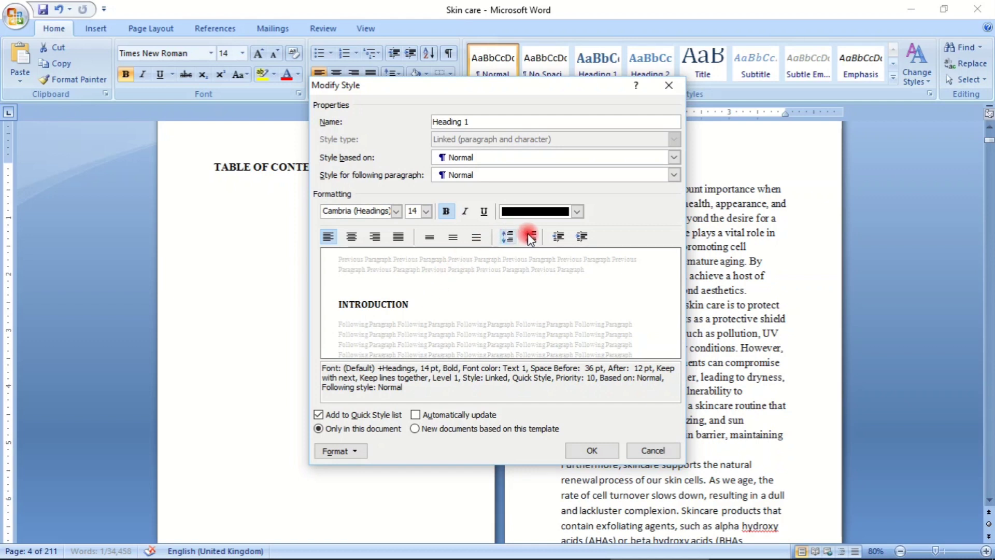
- Close the Heading 1 style settings without saving the pending changes
{"action": "left_click", "coordinate": [670, 85]}
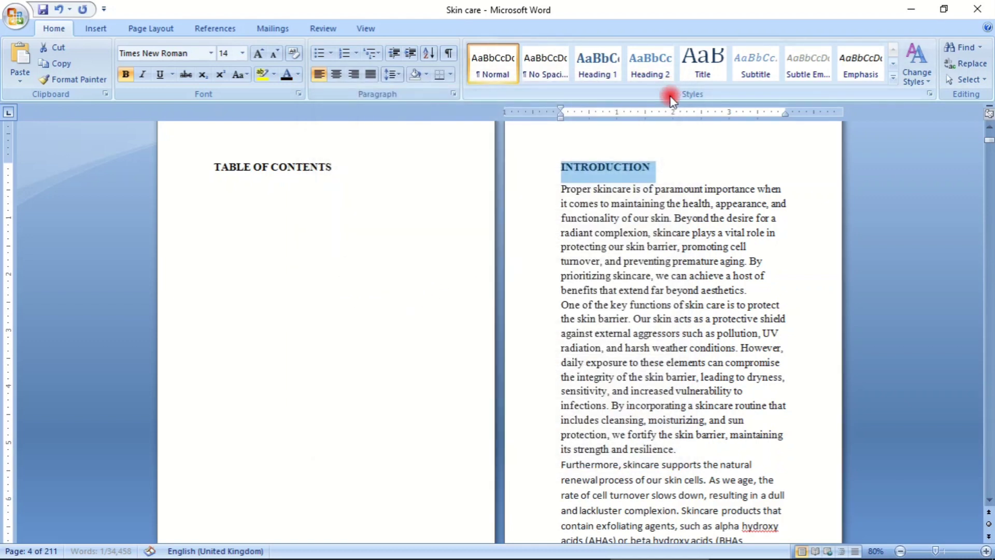
{"action": "left_click", "coordinate": [574, 163]}
{"action": "left_click", "coordinate": [549, 162]}
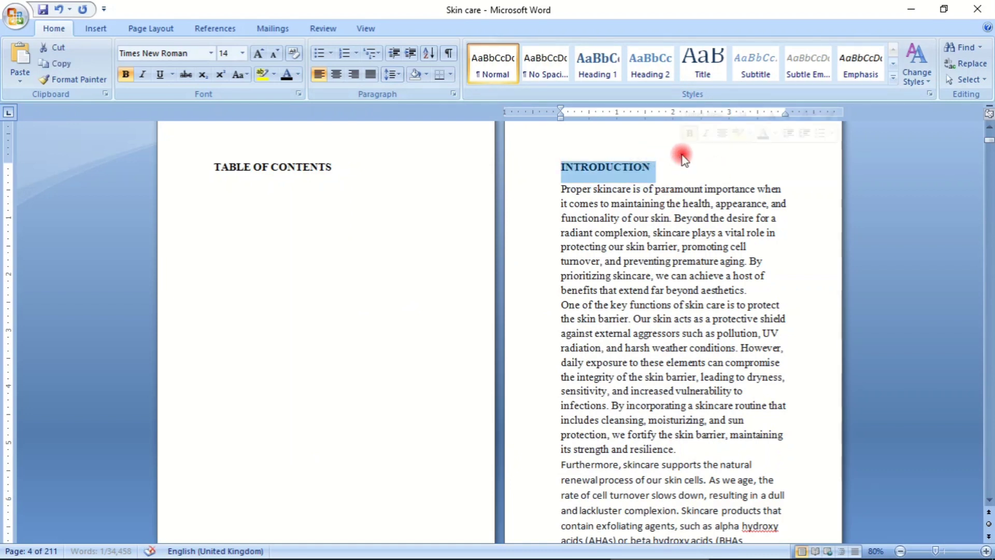
- Set the Heading 1 style's font color to black (Text 1) and its font size to 16
{"action": "right_click", "coordinate": [597, 61]}
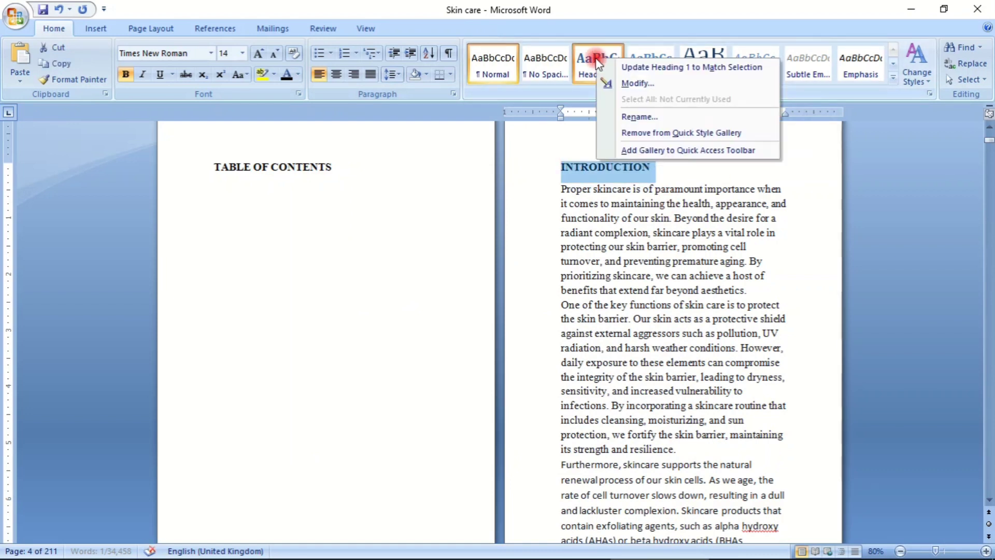
{"action": "left_click", "coordinate": [630, 83]}
{"action": "left_click", "coordinate": [577, 212]}
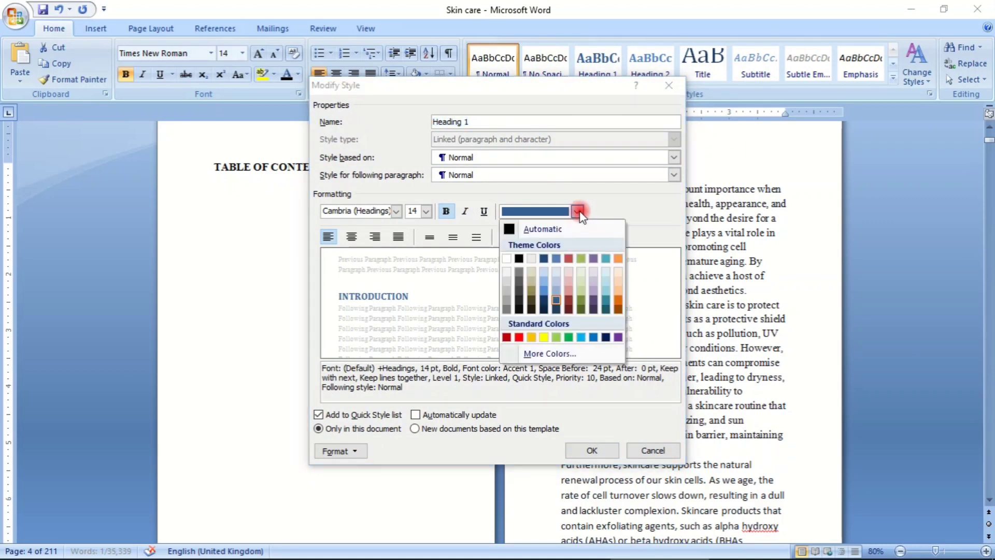
{"action": "left_click", "coordinate": [517, 257]}
{"action": "left_click", "coordinate": [426, 211]}
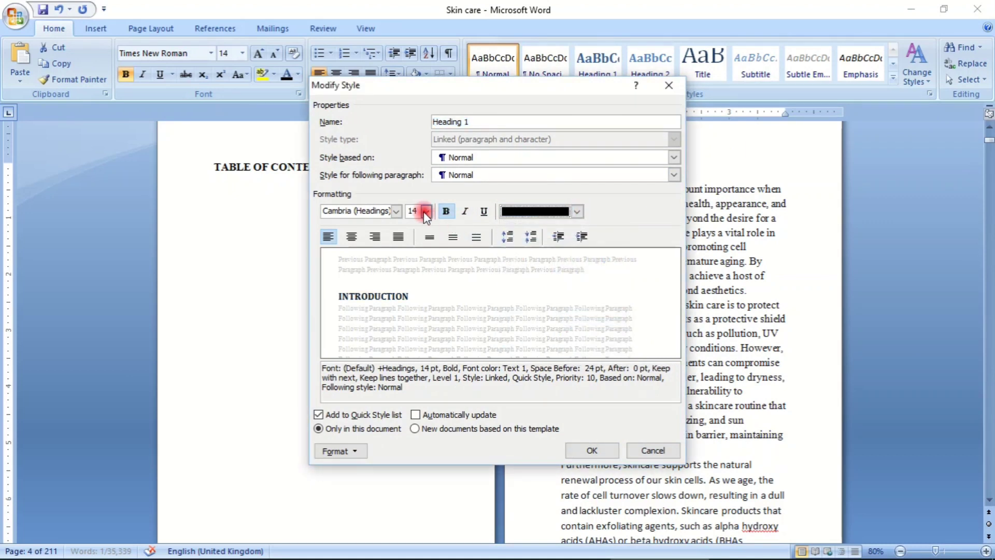
{"action": "left_click", "coordinate": [336, 211]}
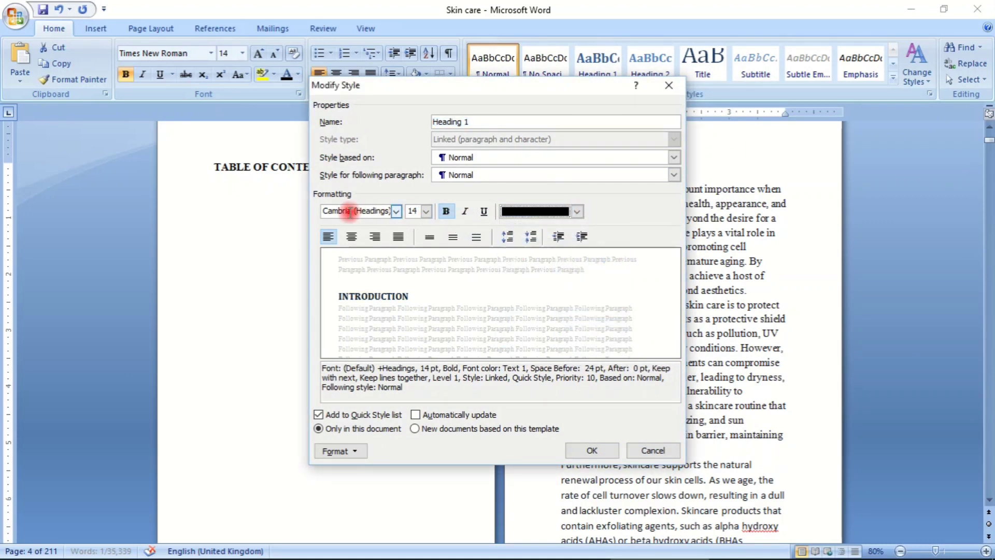
{"action": "left_click", "coordinate": [426, 212]}
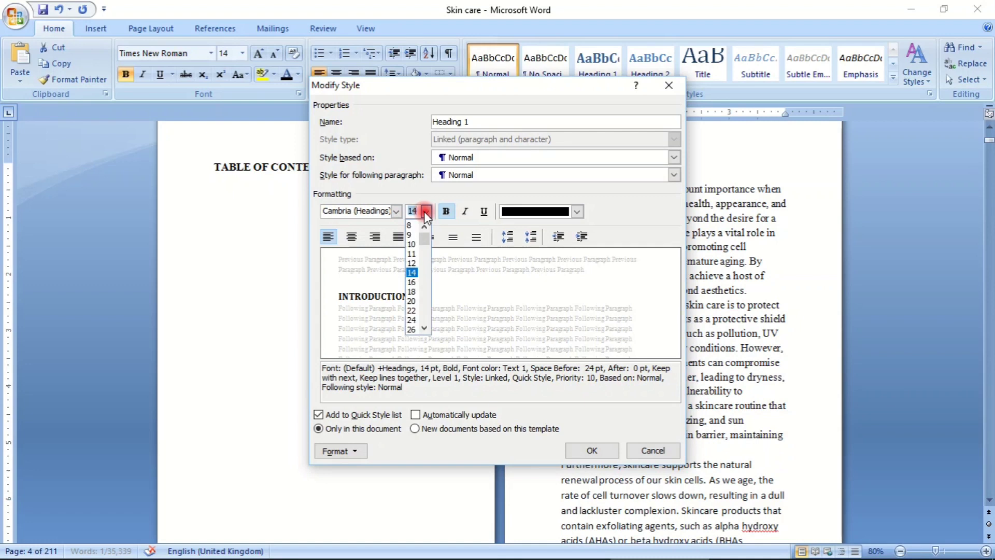
{"action": "left_click", "coordinate": [412, 282]}
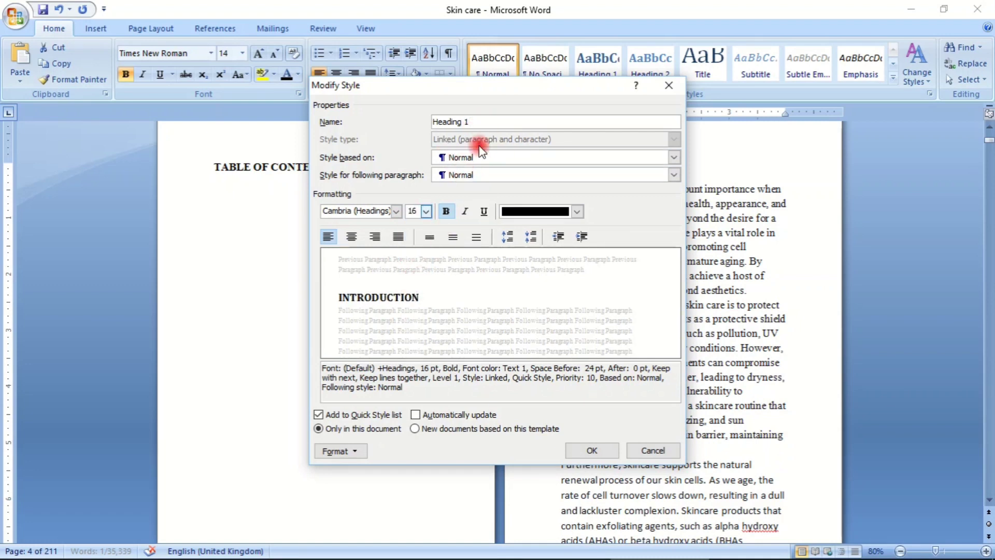
- Turn on automatic updating for the Heading 1 style and save the style changes
{"action": "left_click", "coordinate": [415, 415]}
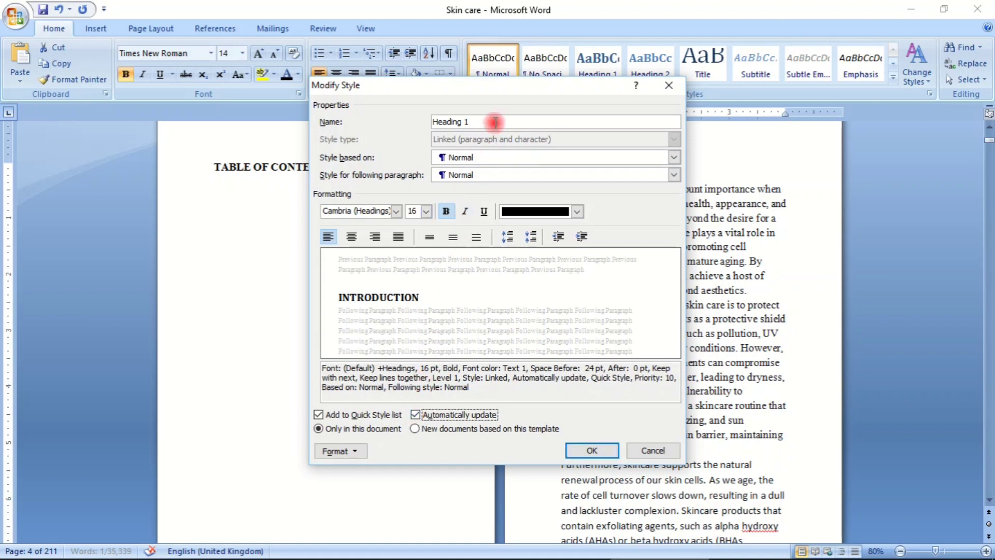
{"action": "left_click_drag", "start_coordinate": [500, 90], "coordinate": [415, 51]}
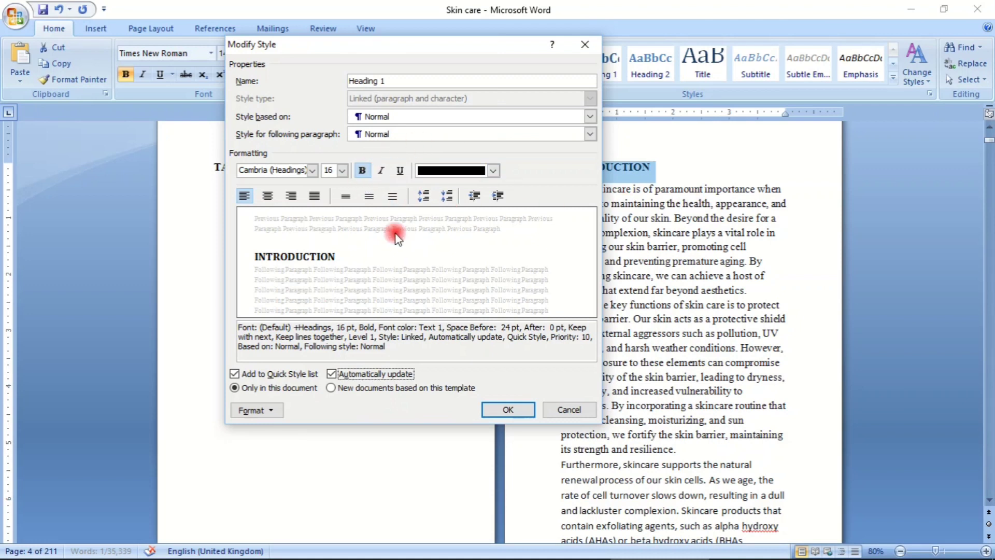
{"action": "left_click", "coordinate": [509, 409]}
{"action": "left_click", "coordinate": [703, 224]}
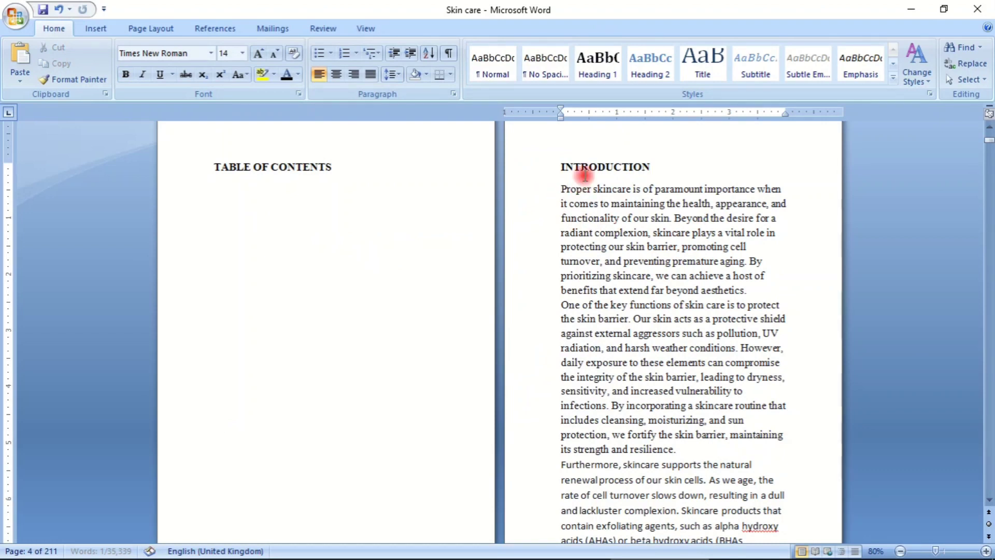
{"action": "left_click_drag", "start_coordinate": [555, 166], "coordinate": [673, 178]}
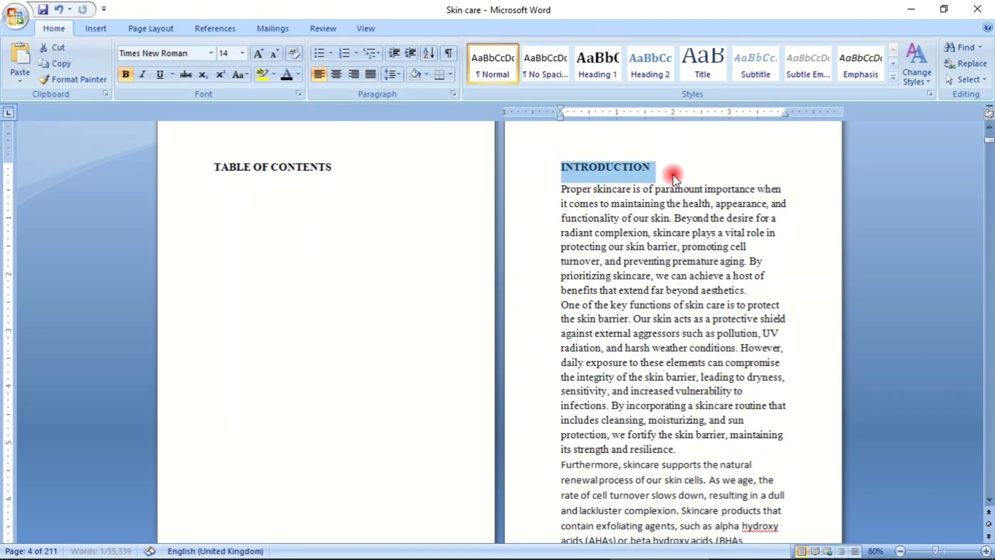
{"action": "left_click", "coordinate": [639, 264]}
{"action": "left_click", "coordinate": [597, 167]}
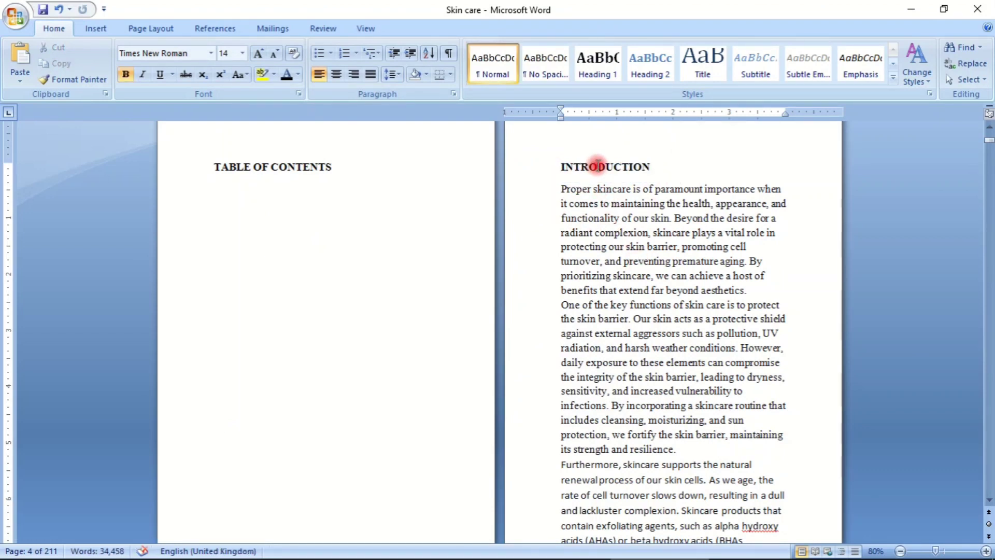
{"action": "left_click", "coordinate": [593, 203]}
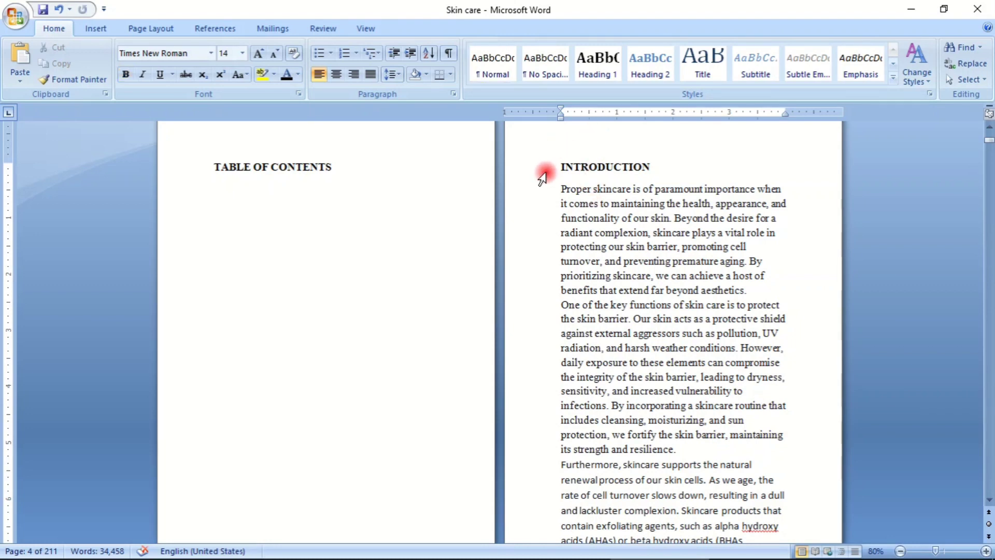
{"action": "left_click_drag", "start_coordinate": [551, 167], "coordinate": [694, 166]}
{"action": "left_click", "coordinate": [694, 166]}
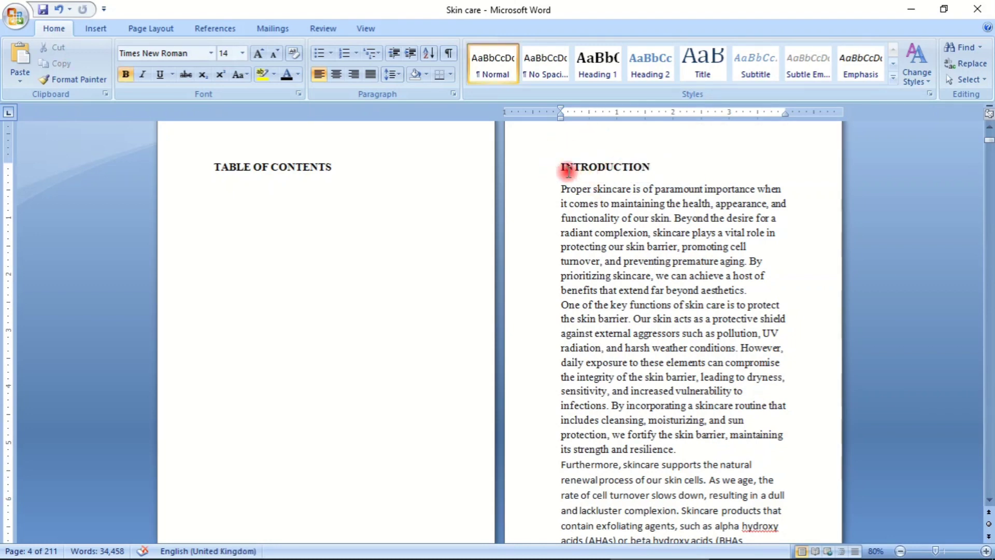
- Try the Heading 1 style on the INTRODUCTION heading, and undo it
{"action": "left_click_drag", "start_coordinate": [555, 166], "coordinate": [692, 165]}
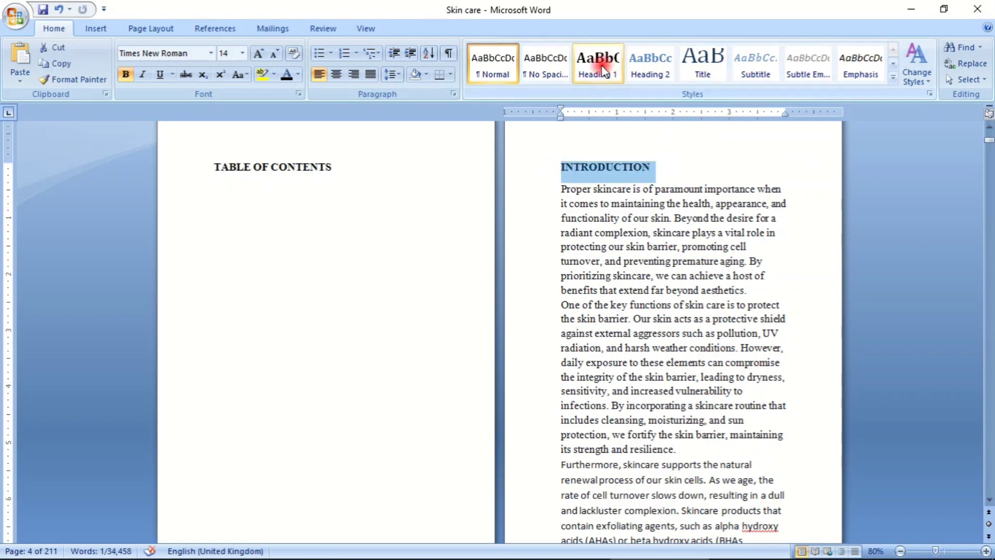
{"action": "left_click", "coordinate": [601, 70]}
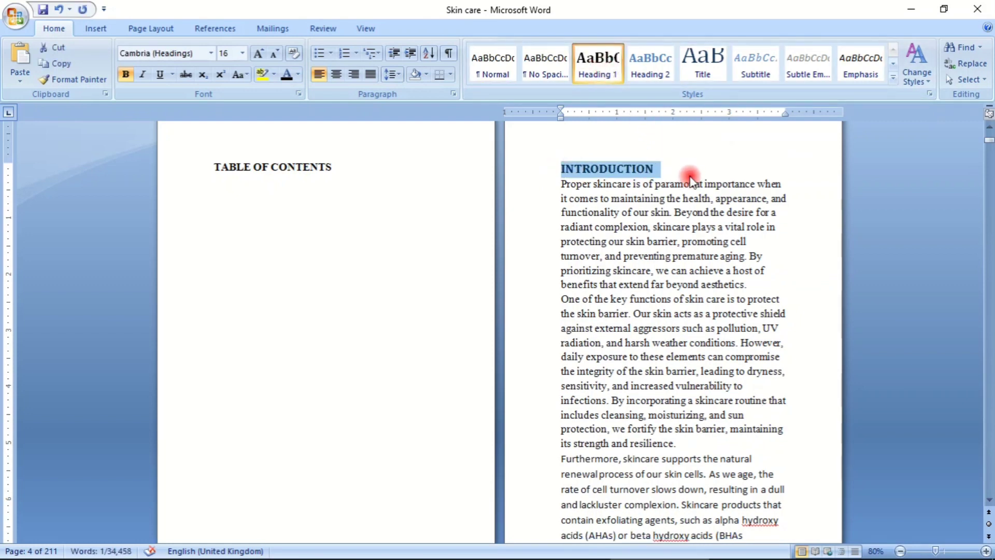
{"action": "right_click", "coordinate": [594, 67]}
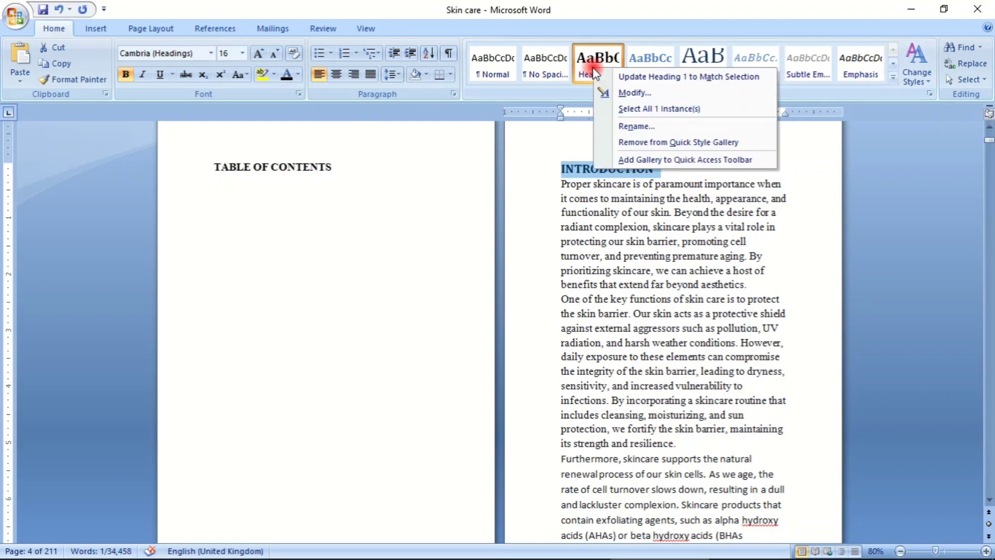
{"action": "key", "text": "Escape"}
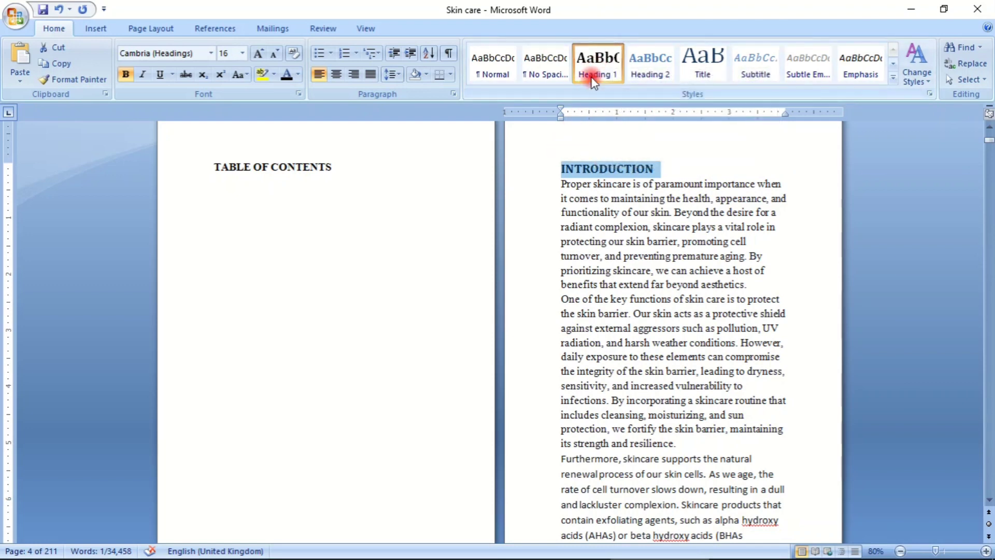
{"action": "left_click", "coordinate": [698, 172]}
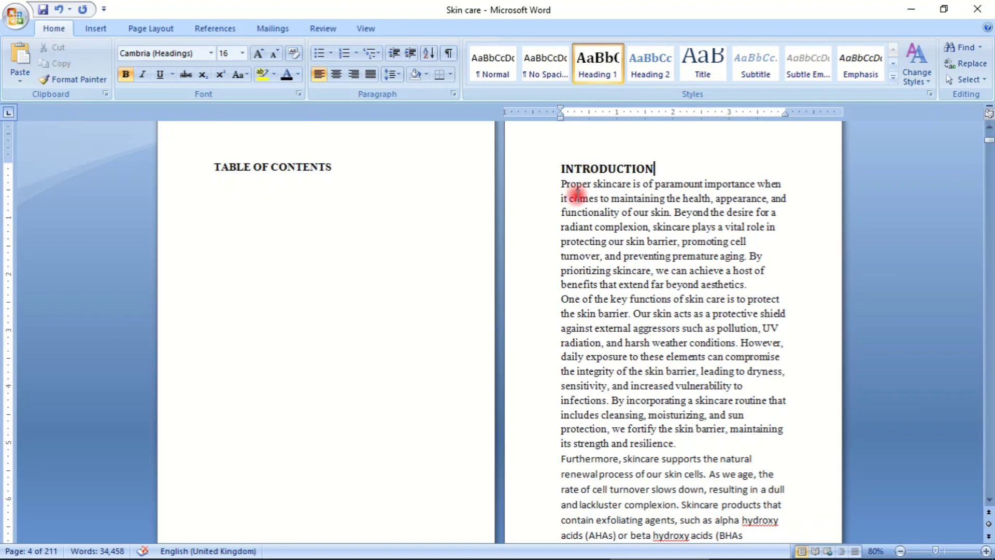
{"action": "key", "text": "ctrl+z"}
{"action": "left_click", "coordinate": [599, 232]}
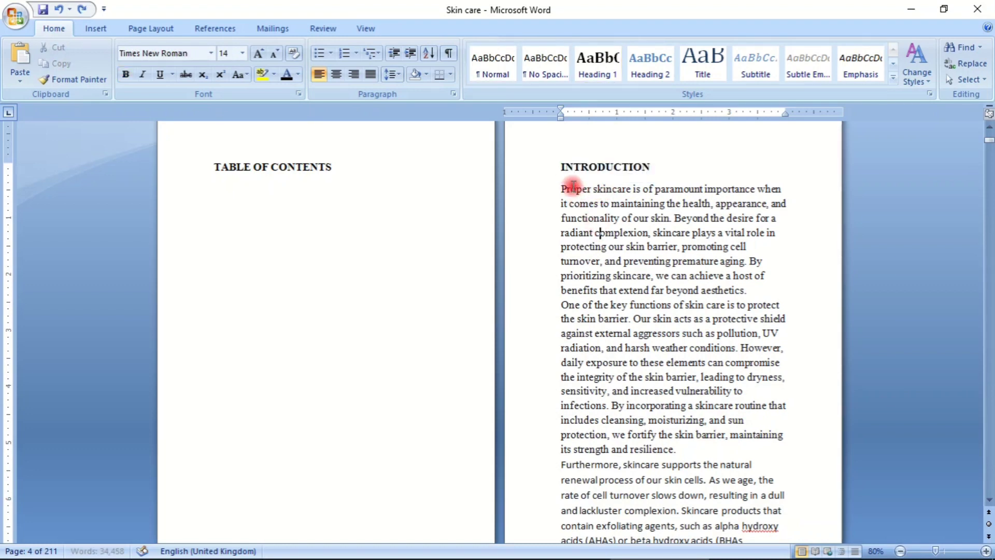
- Apply the Heading 1 style to the INTRODUCTION heading and insert an empty line below it
{"action": "left_click_drag", "start_coordinate": [556, 166], "coordinate": [713, 160]}
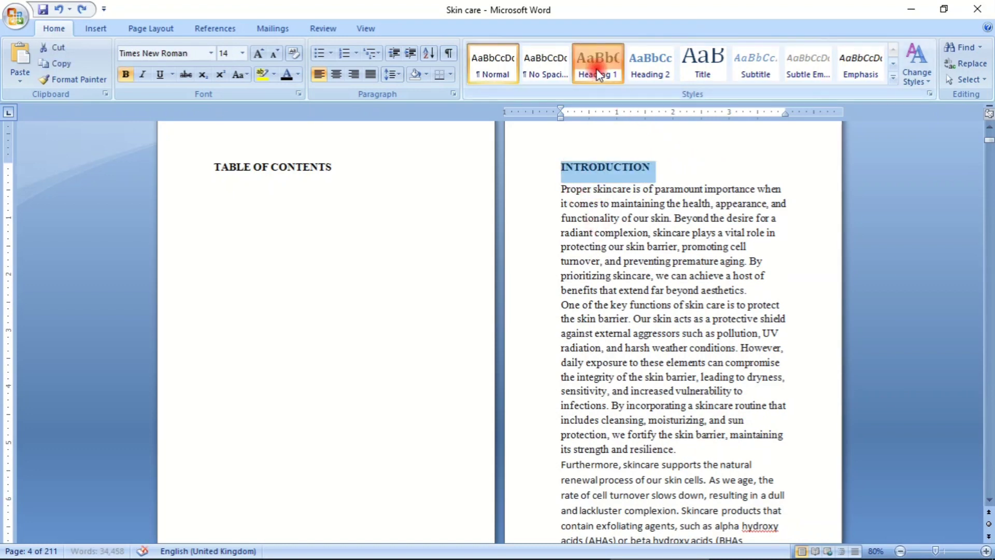
{"action": "left_click", "coordinate": [596, 69]}
{"action": "left_click", "coordinate": [671, 210]}
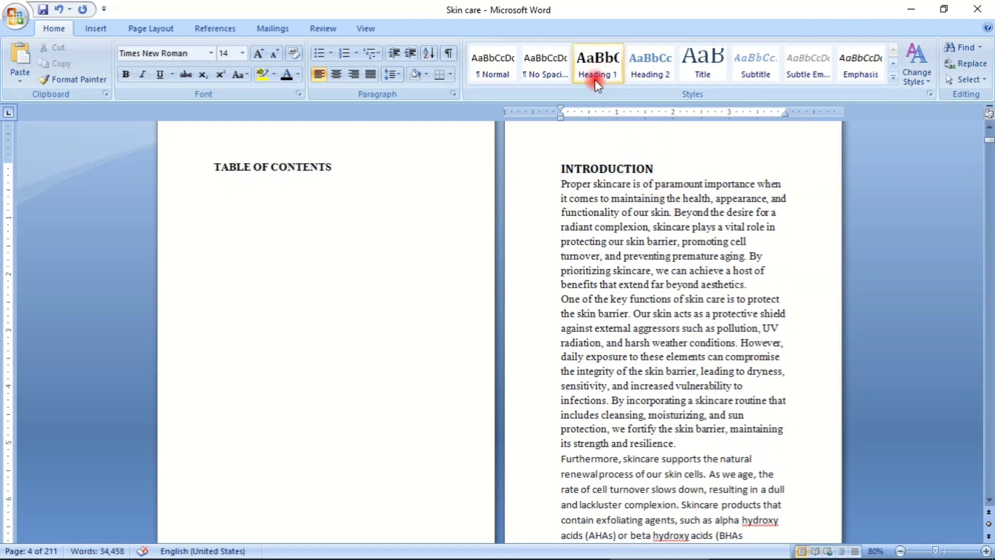
{"action": "left_click", "coordinate": [674, 166]}
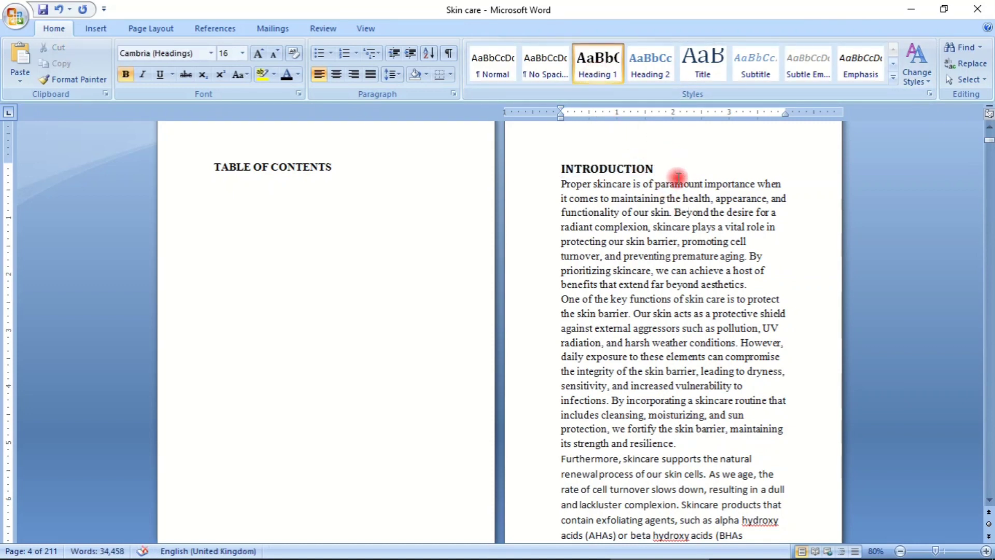
{"action": "key", "text": "Return"}
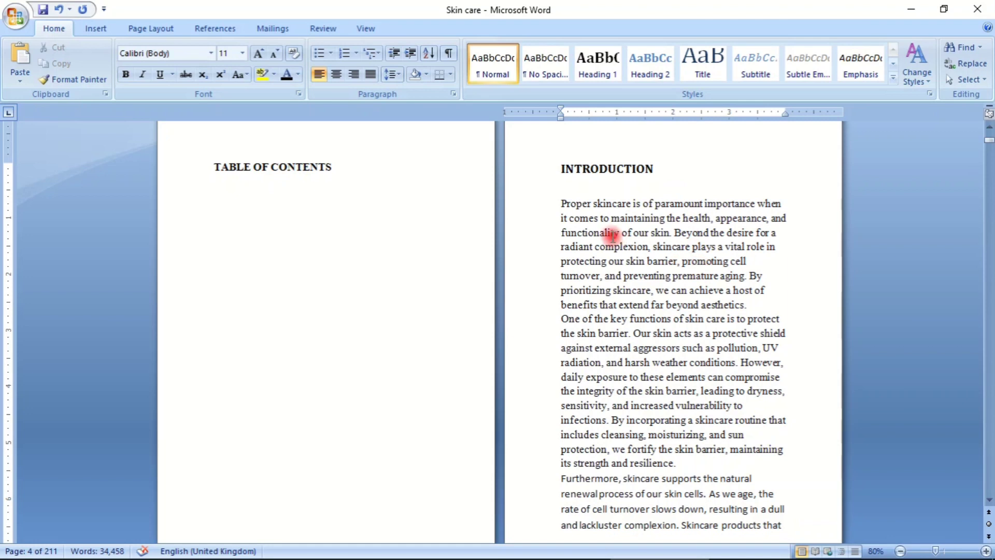
- Apply the Heading 1 style to "Chapter 1: Introduction to Skincare" and insert an empty line below it
{"action": "scroll", "coordinate": [529, 210], "scroll_direction": "down", "scroll_amount": 10}
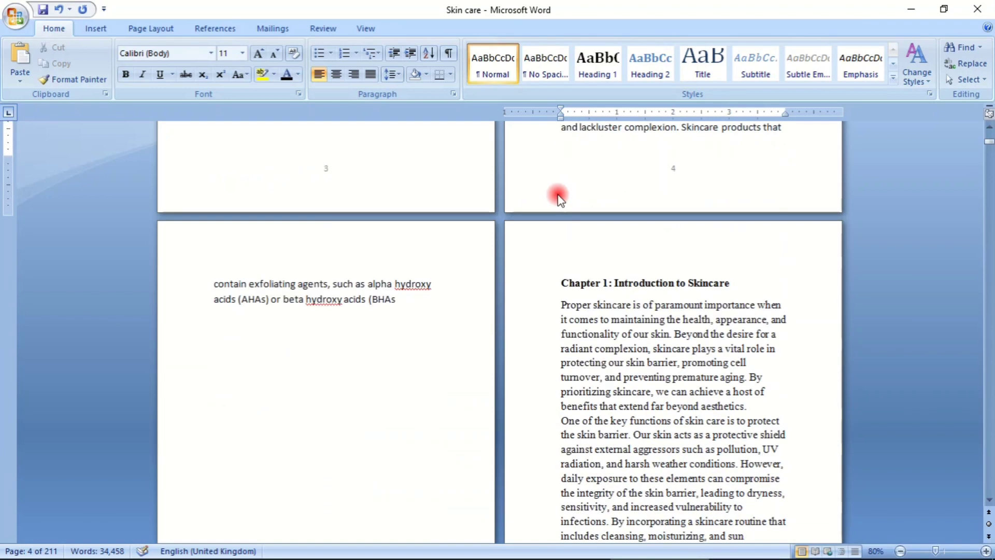
{"action": "scroll", "coordinate": [559, 197], "scroll_direction": "down", "scroll_amount": 3}
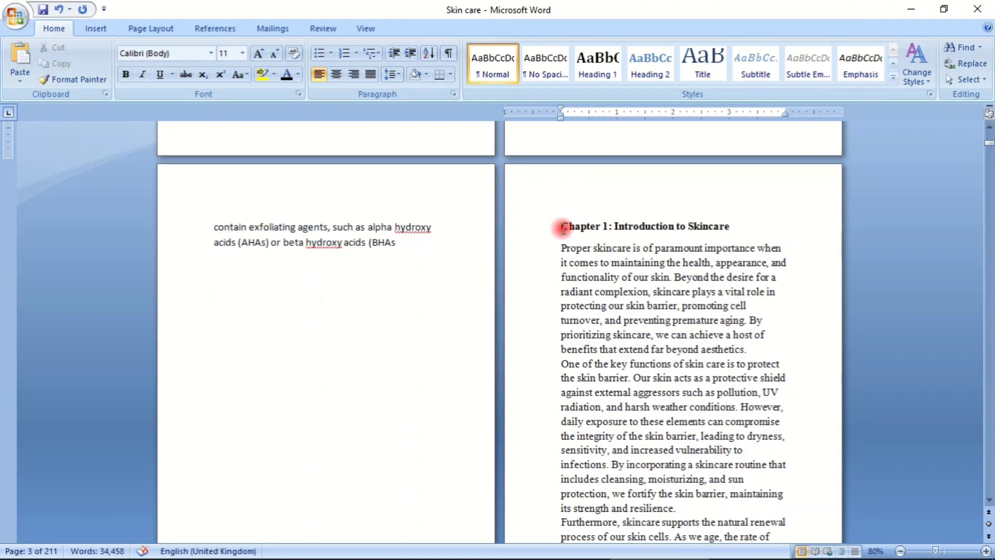
{"action": "left_click_drag", "start_coordinate": [561, 226], "coordinate": [751, 228]}
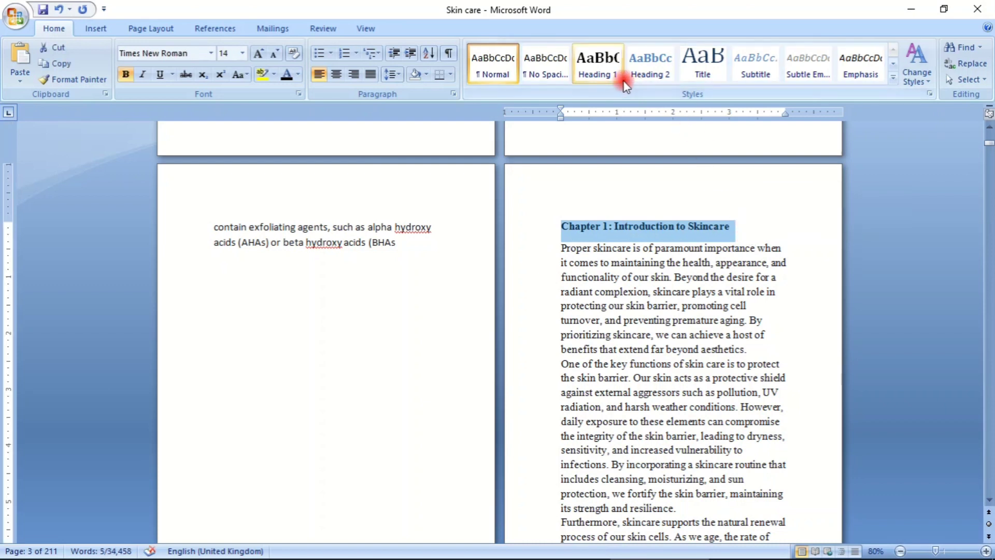
{"action": "left_click", "coordinate": [611, 72]}
{"action": "left_click", "coordinate": [781, 228]}
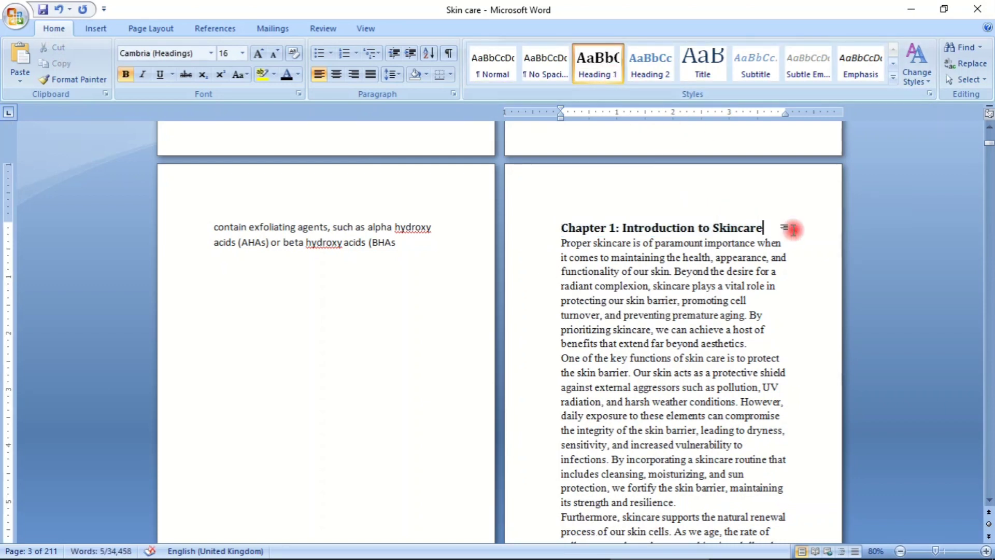
{"action": "key", "text": "Return"}
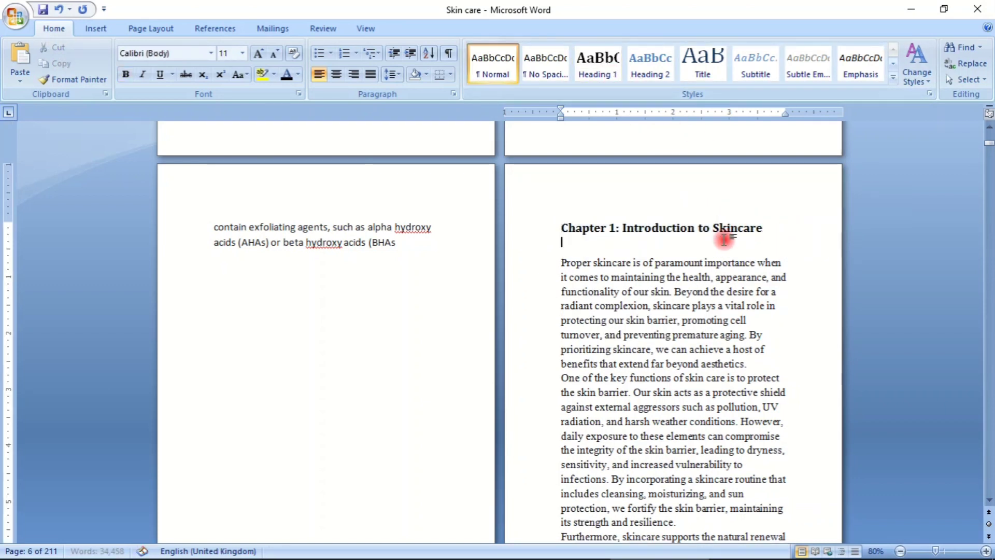
- Move the "Understanding Your Skin Type" heading to a new page with a page break and insert an empty line below it
{"action": "scroll", "coordinate": [629, 222], "scroll_direction": "down", "scroll_amount": 15}
{"action": "scroll", "coordinate": [625, 221], "scroll_direction": "down", "scroll_amount": 14}
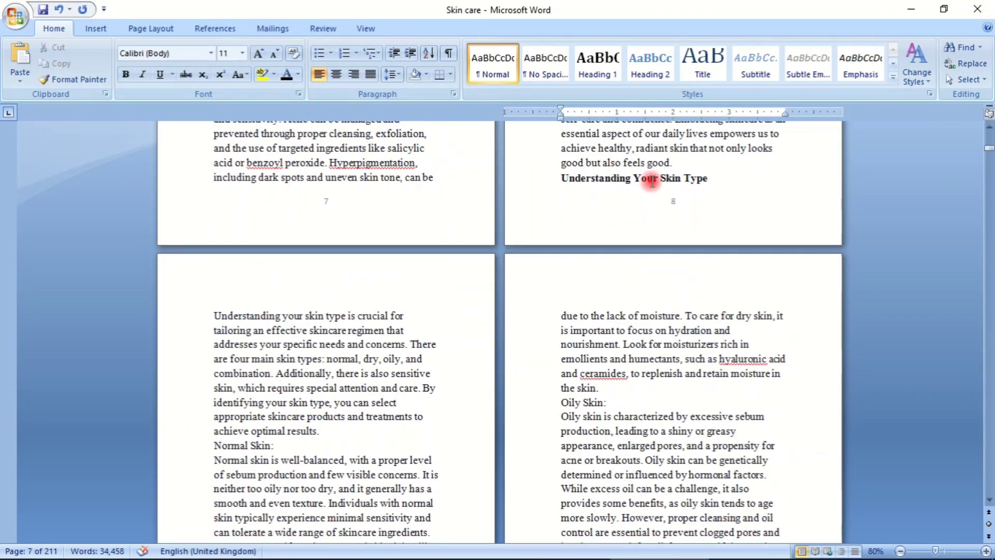
{"action": "left_click", "coordinate": [678, 164]}
{"action": "key", "text": "ctrl+Return"}
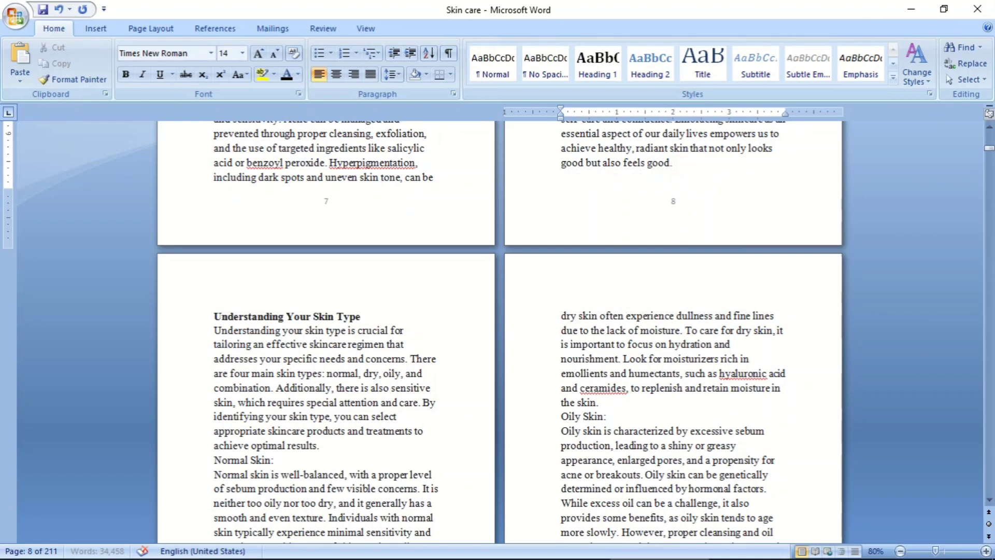
{"action": "left_click", "coordinate": [401, 310]}
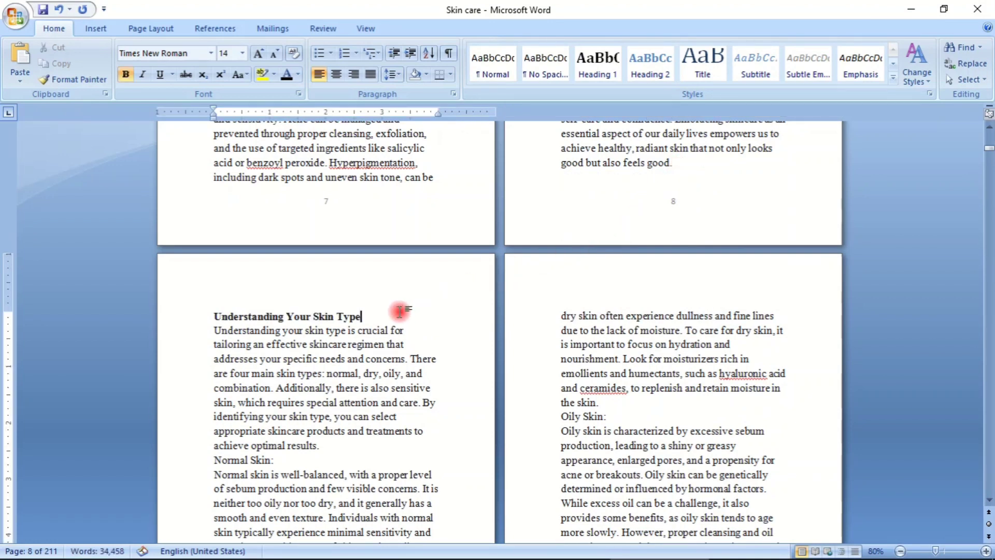
{"action": "key", "text": "Return"}
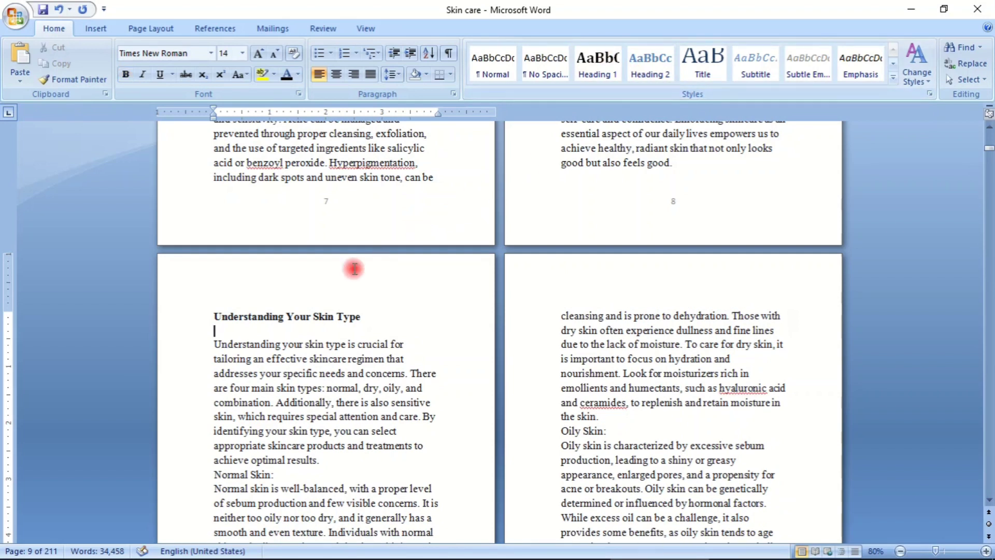
- Modify the Heading 2 style to black, italic, 14 pt text and turn on automatic updating
{"action": "left_click_drag", "start_coordinate": [214, 315], "coordinate": [409, 311]}
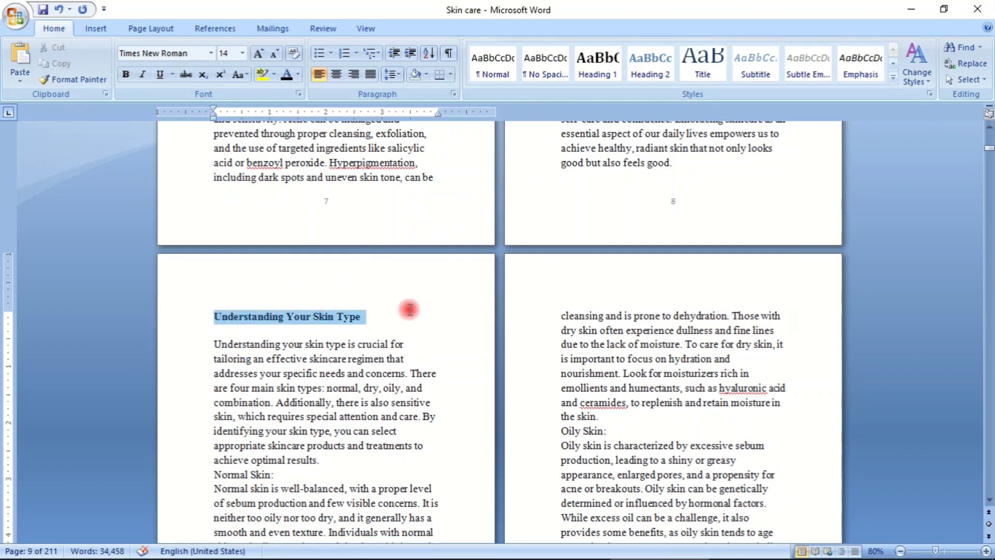
{"action": "right_click", "coordinate": [643, 72]}
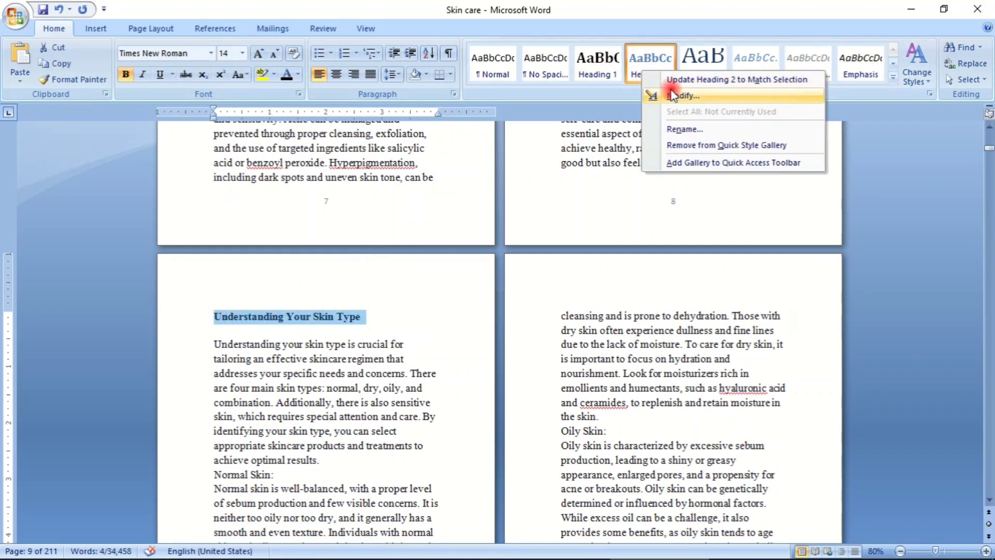
{"action": "left_click", "coordinate": [679, 97]}
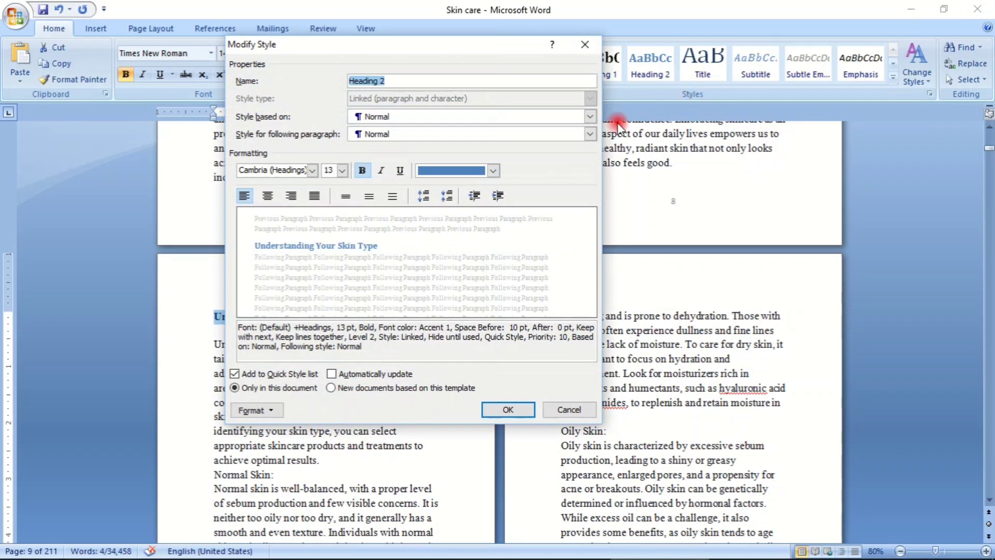
{"action": "left_click", "coordinate": [494, 170]}
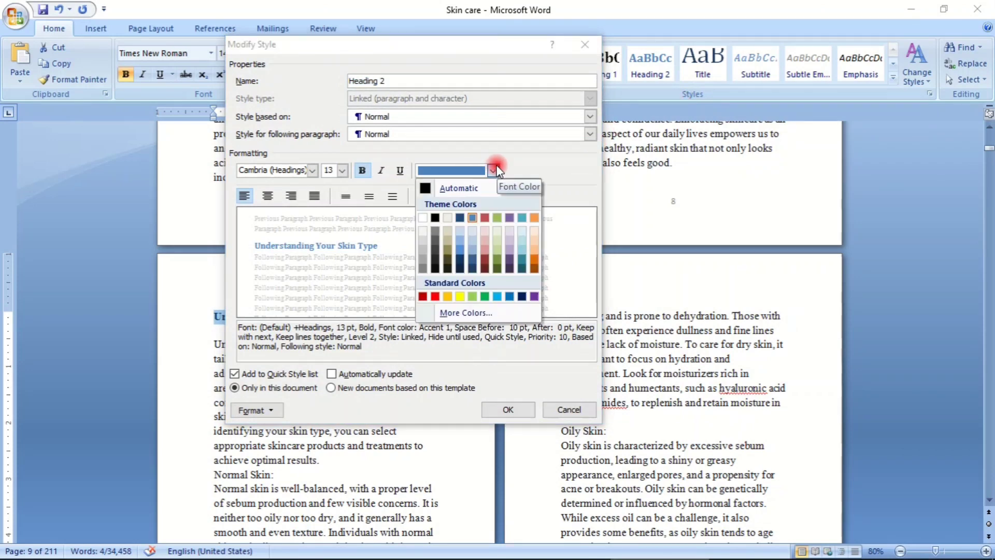
{"action": "left_click", "coordinate": [437, 217]}
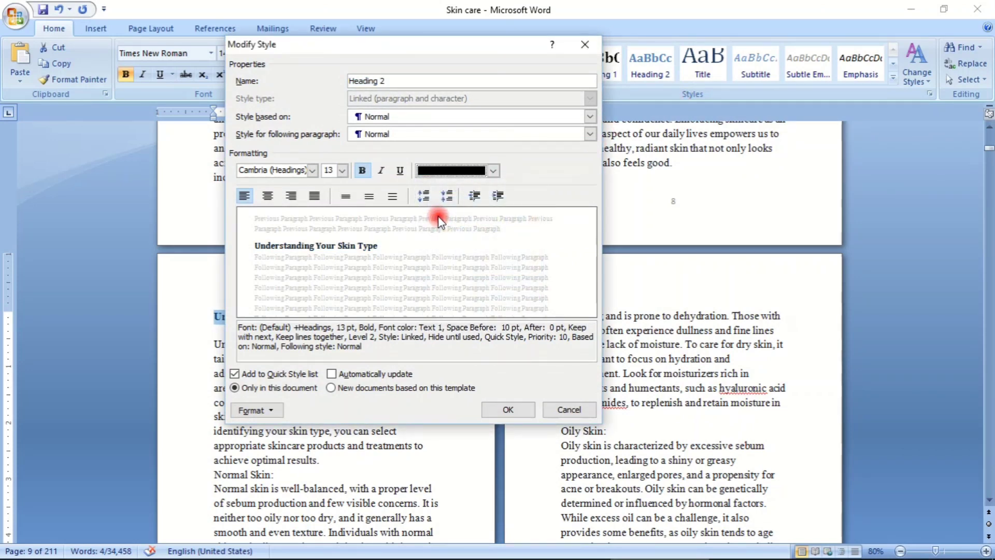
{"action": "left_click", "coordinate": [380, 171]}
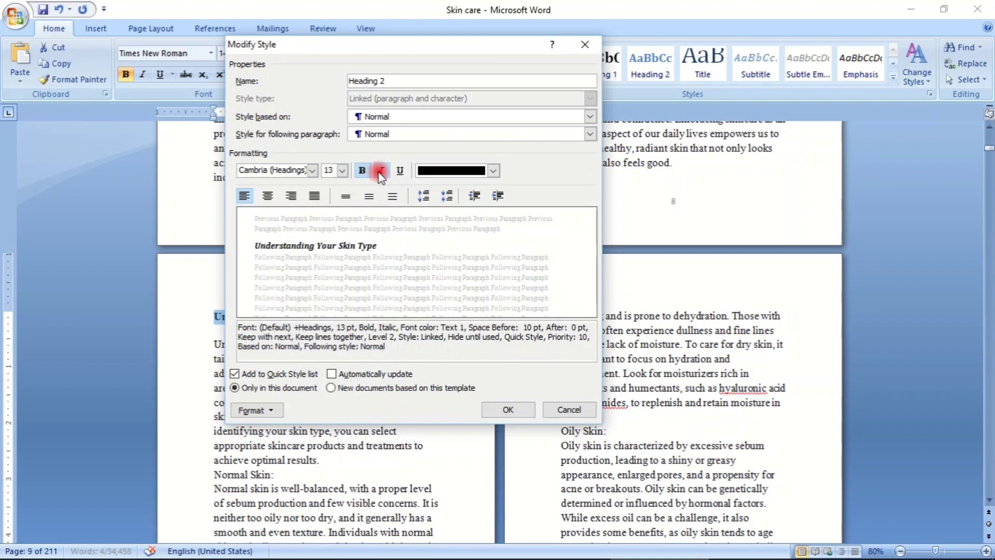
{"action": "left_click", "coordinate": [342, 171]}
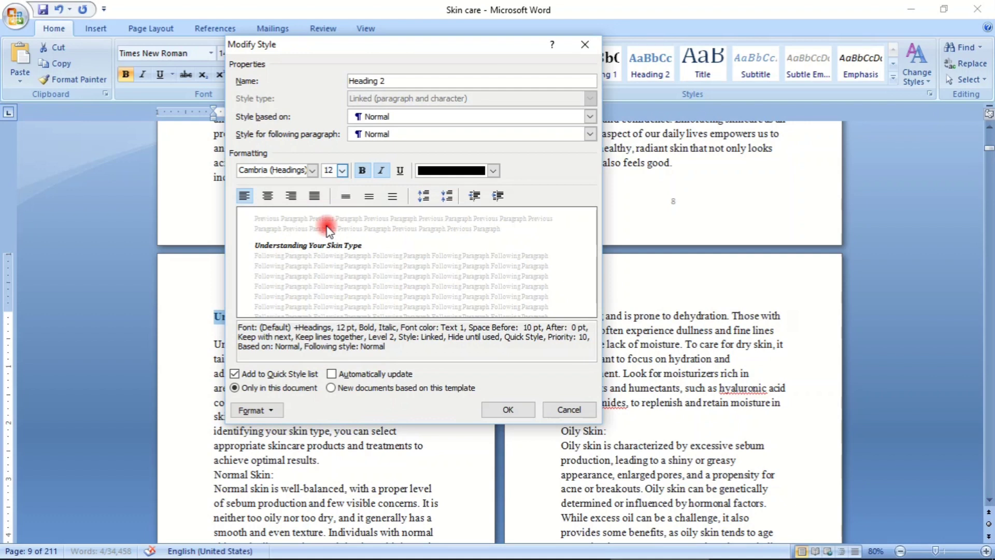
{"action": "left_click", "coordinate": [341, 172]}
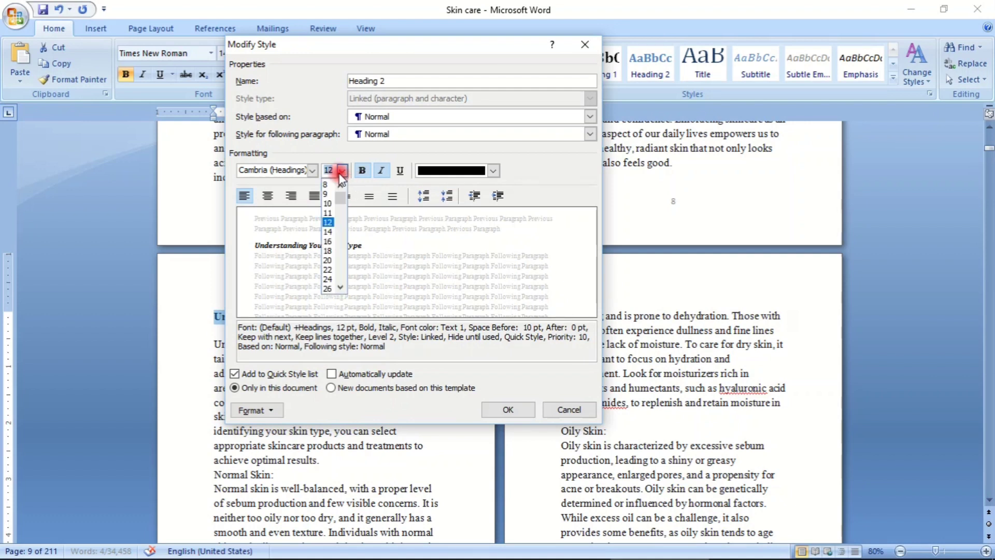
{"action": "left_click", "coordinate": [329, 233]}
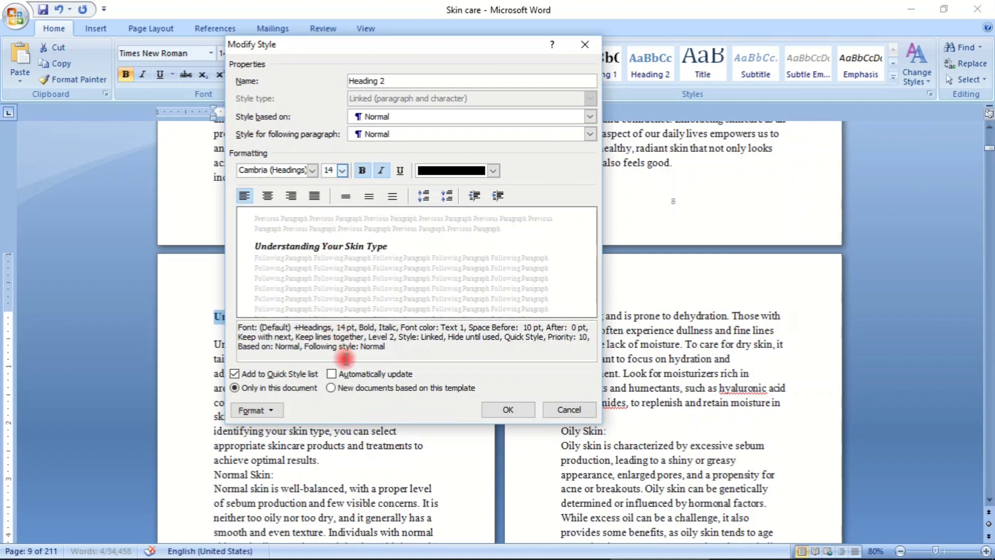
{"action": "left_click", "coordinate": [331, 373]}
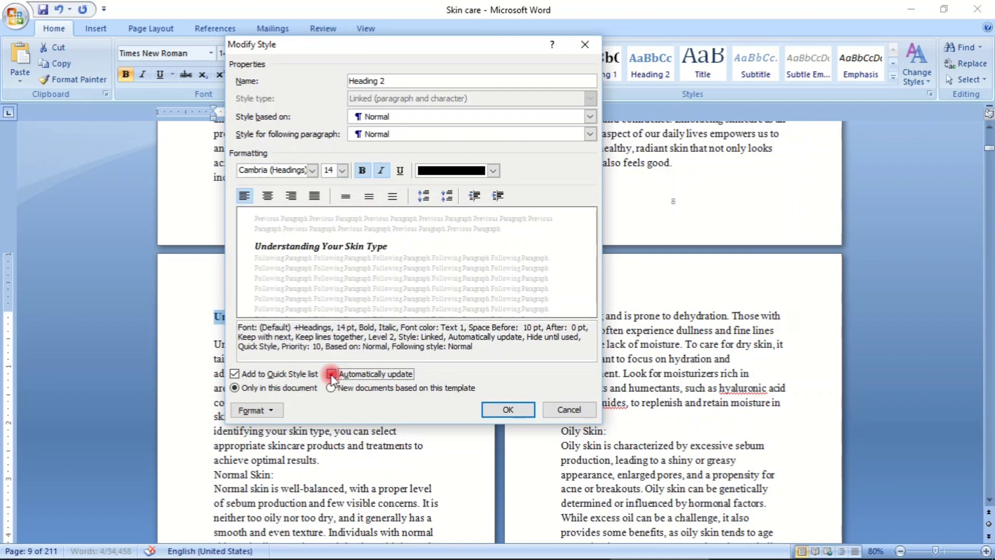
{"action": "left_click", "coordinate": [487, 405]}
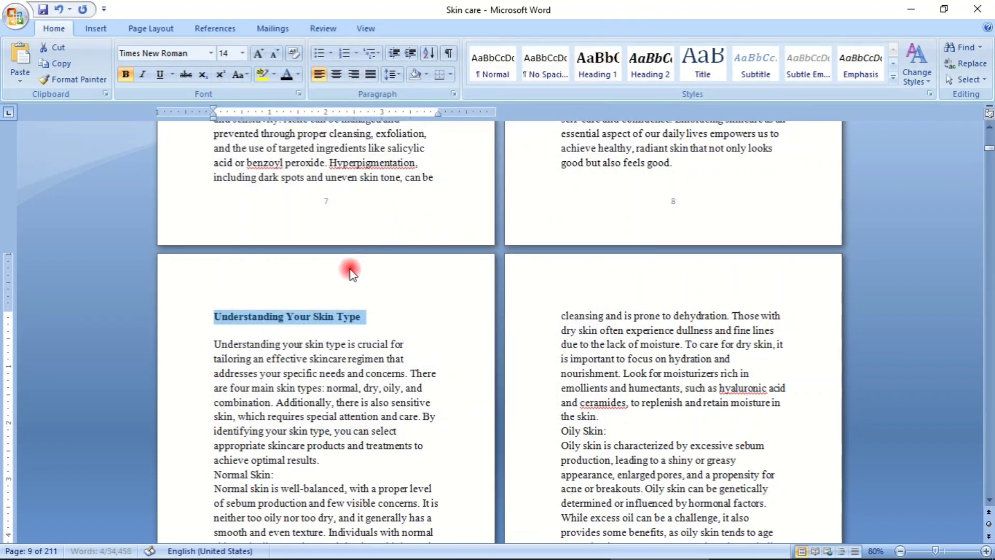
- Apply the Heading 2 style to the "Understanding Your Skin Type" heading, reapplying it to get bold italic text
{"action": "left_click", "coordinate": [651, 73]}
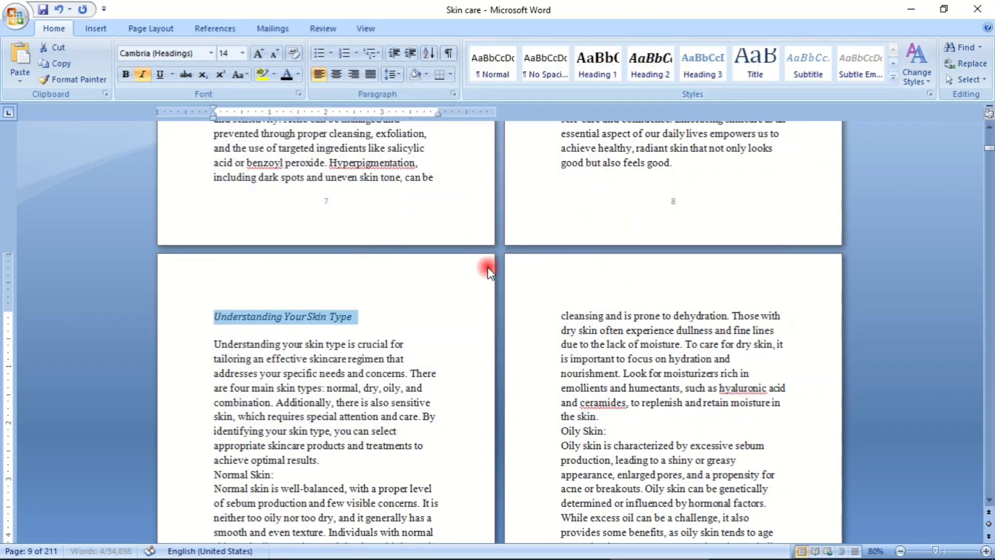
{"action": "left_click", "coordinate": [440, 313]}
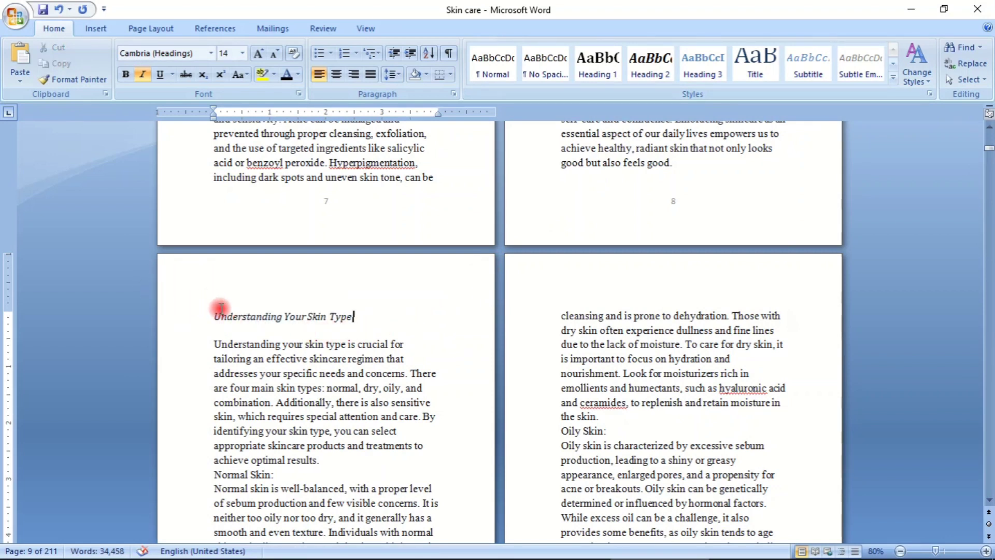
{"action": "left_click_drag", "start_coordinate": [214, 315], "coordinate": [420, 288]}
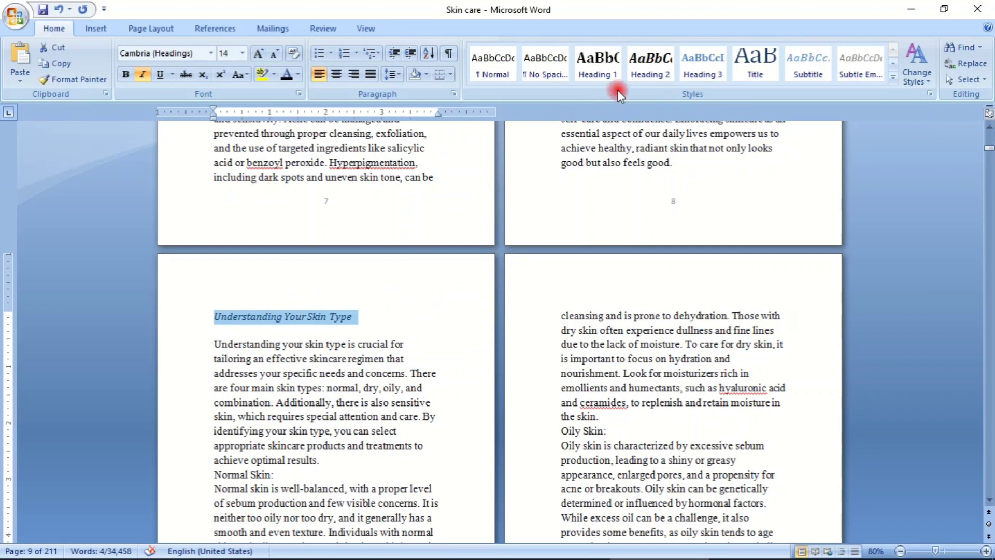
{"action": "left_click", "coordinate": [645, 64]}
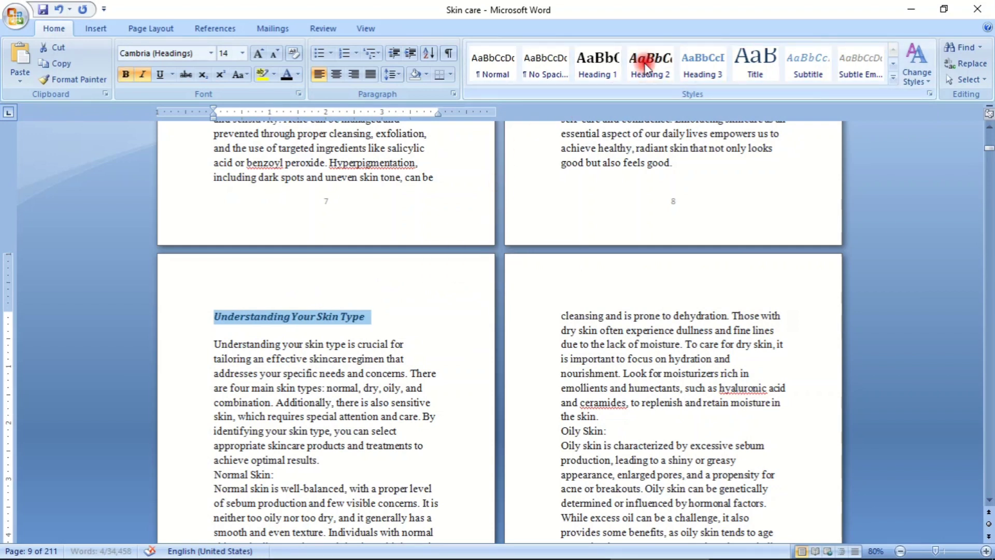
{"action": "left_click", "coordinate": [572, 281]}
- Delete the extra empty line above "Dry Skin:" and insert an empty line below it
{"action": "scroll", "coordinate": [555, 306], "scroll_direction": "down", "scroll_amount": 3}
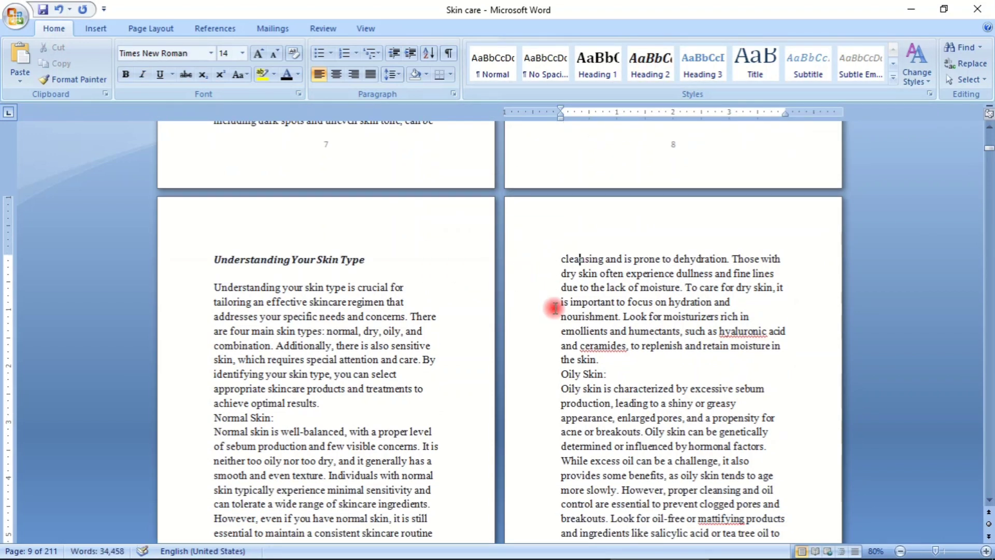
{"action": "scroll", "coordinate": [554, 304], "scroll_direction": "down", "scroll_amount": 3}
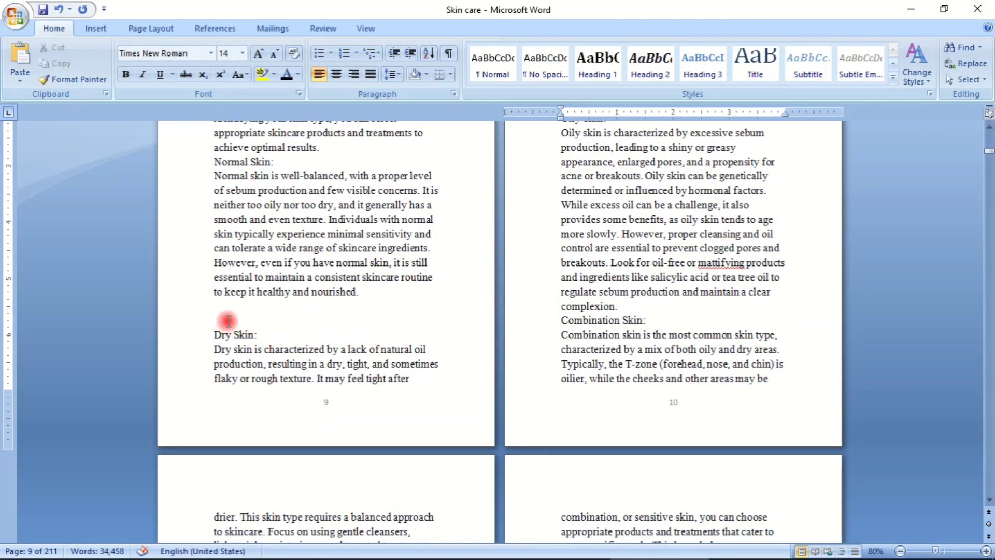
{"action": "left_click", "coordinate": [229, 321]}
{"action": "key", "text": "BackSpace"}
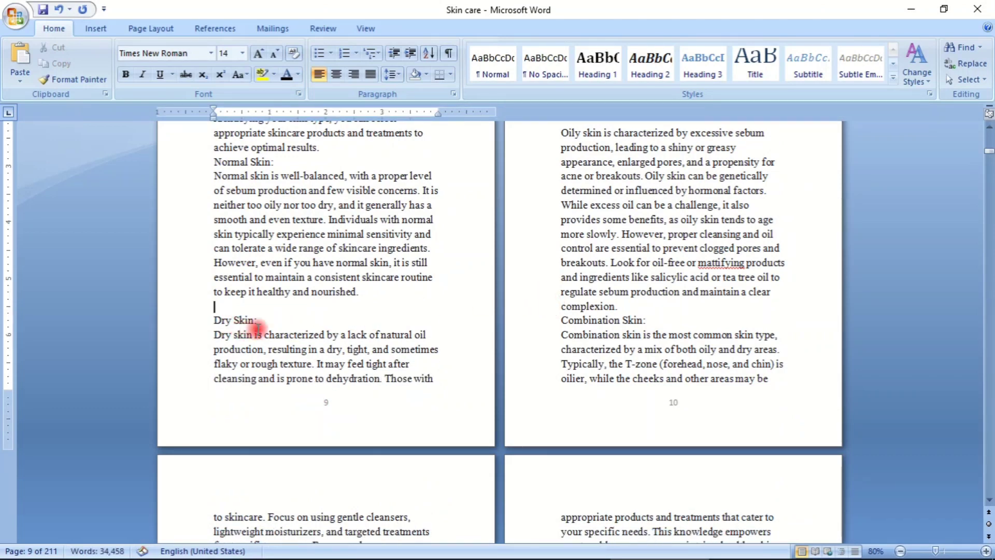
{"action": "left_click", "coordinate": [269, 323]}
{"action": "key", "text": "Return"}
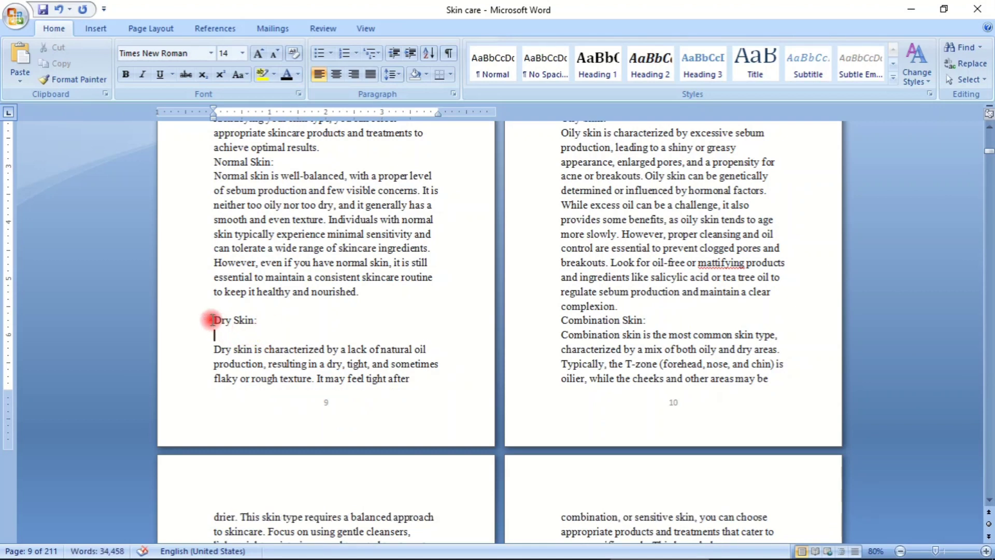
- Apply the Heading 2 style to the "Dry Skin:" subheading
{"action": "left_click_drag", "start_coordinate": [211, 320], "coordinate": [285, 320]}
{"action": "left_click", "coordinate": [650, 62]}
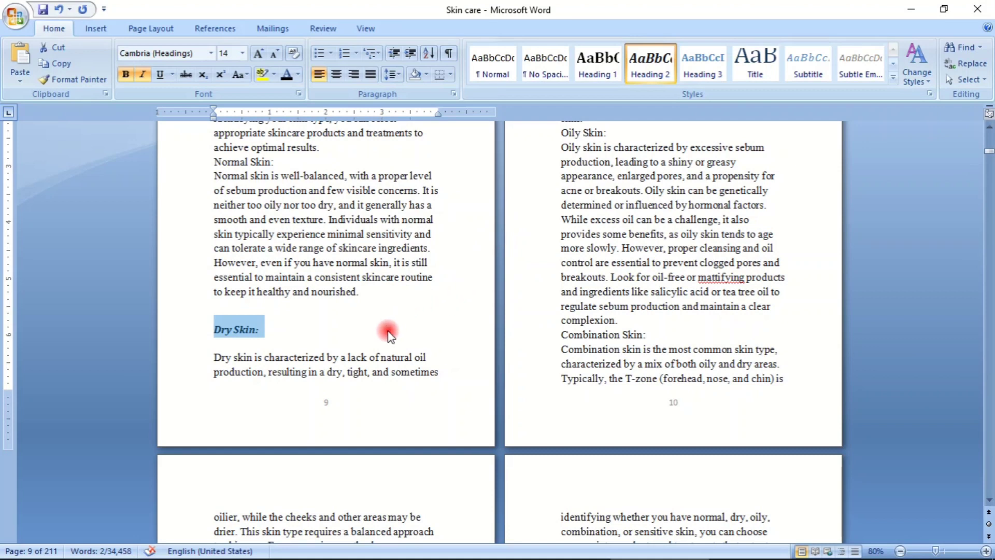
{"action": "left_click", "coordinate": [357, 308]}
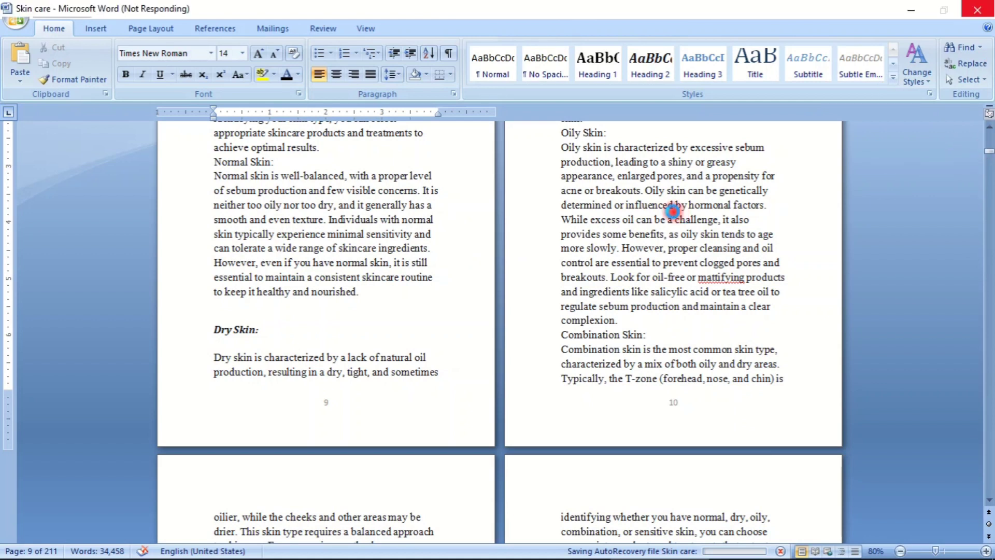
- Insert an empty line above and below the "Normal Skin:" subheading
{"action": "scroll", "coordinate": [623, 211], "scroll_direction": "up", "scroll_amount": 15}
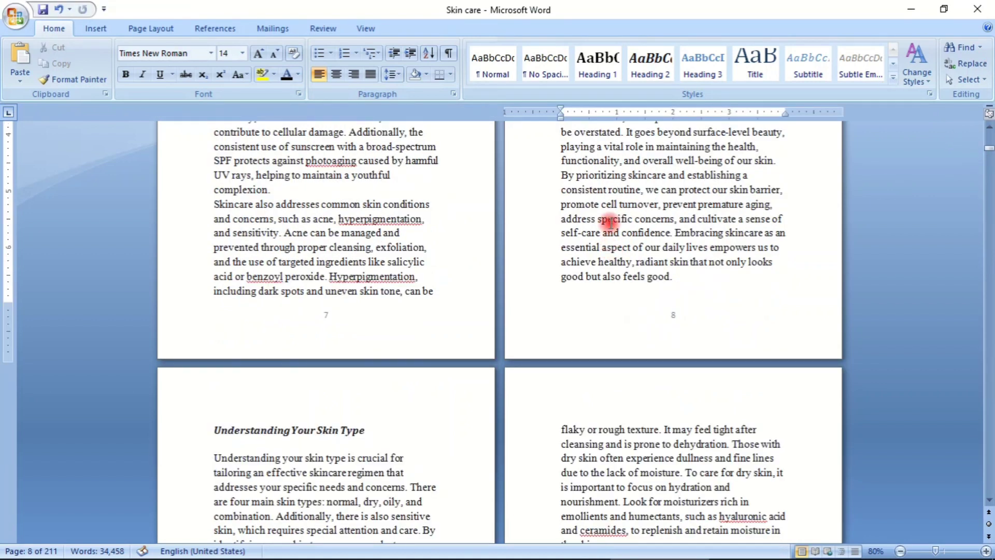
{"action": "scroll", "coordinate": [610, 222], "scroll_direction": "up", "scroll_amount": 15}
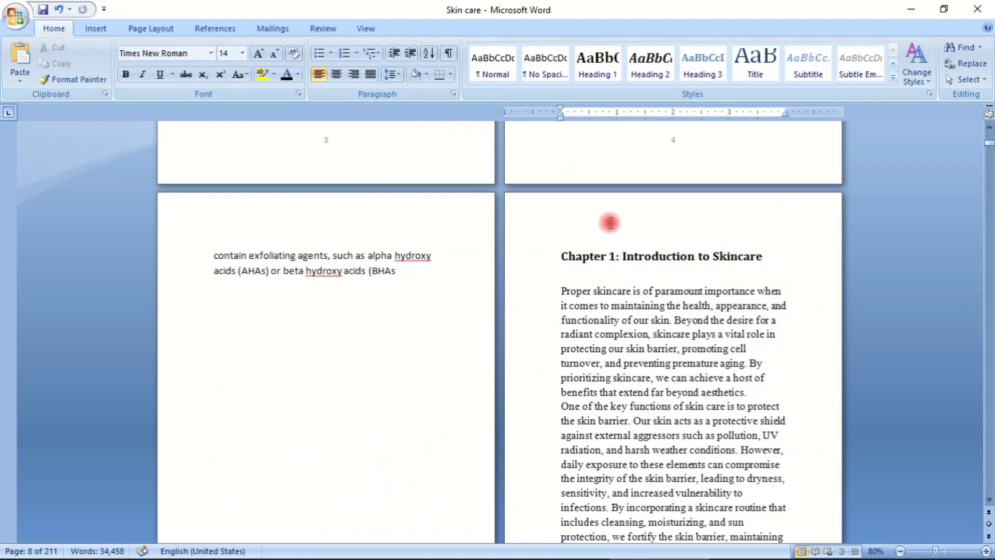
{"action": "scroll", "coordinate": [611, 223], "scroll_direction": "down", "scroll_amount": 20}
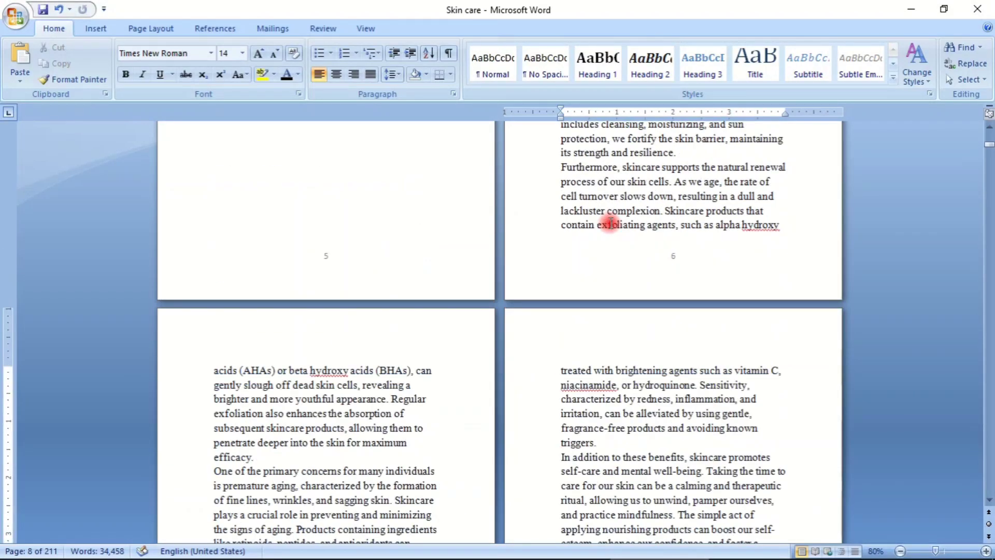
{"action": "scroll", "coordinate": [600, 220], "scroll_direction": "down", "scroll_amount": 7}
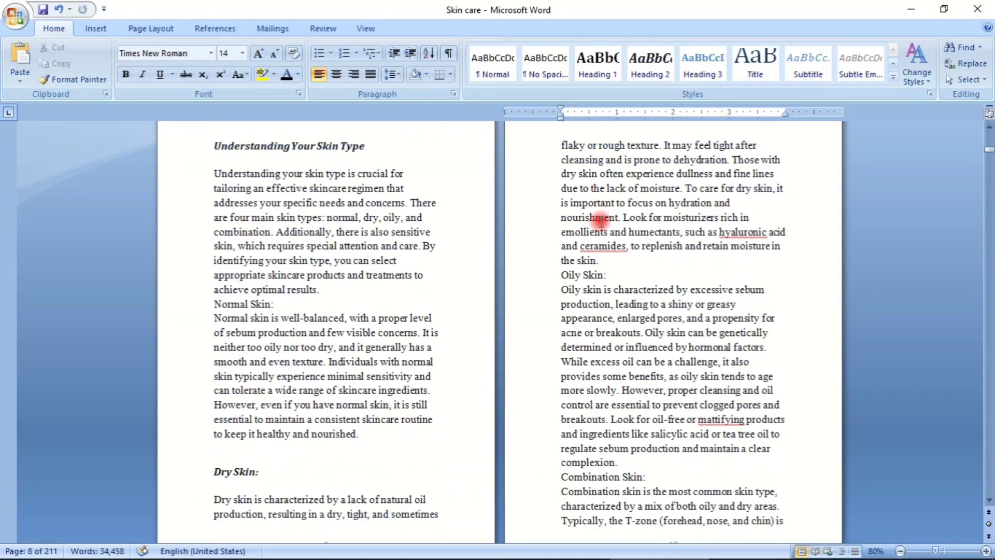
{"action": "left_click", "coordinate": [337, 290]}
{"action": "key", "text": "Return"}
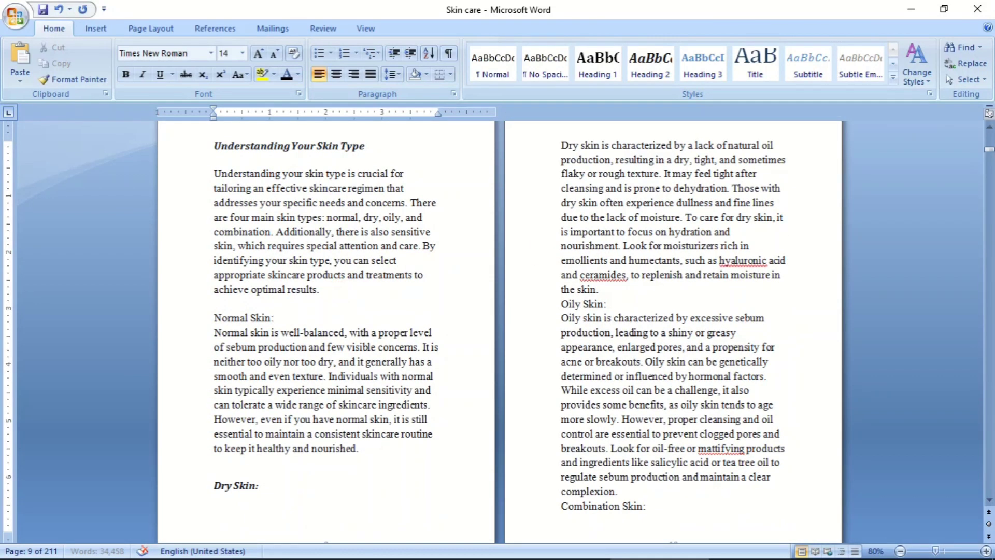
{"action": "key", "text": "Return"}
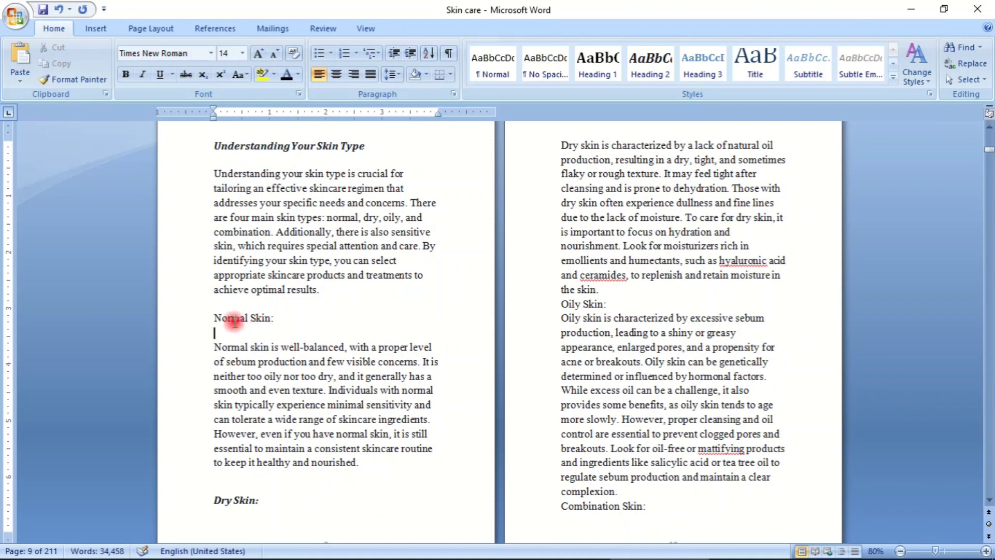
- Apply the Heading 2 style to the "Normal Skin:" subheading
{"action": "left_click", "coordinate": [202, 318]}
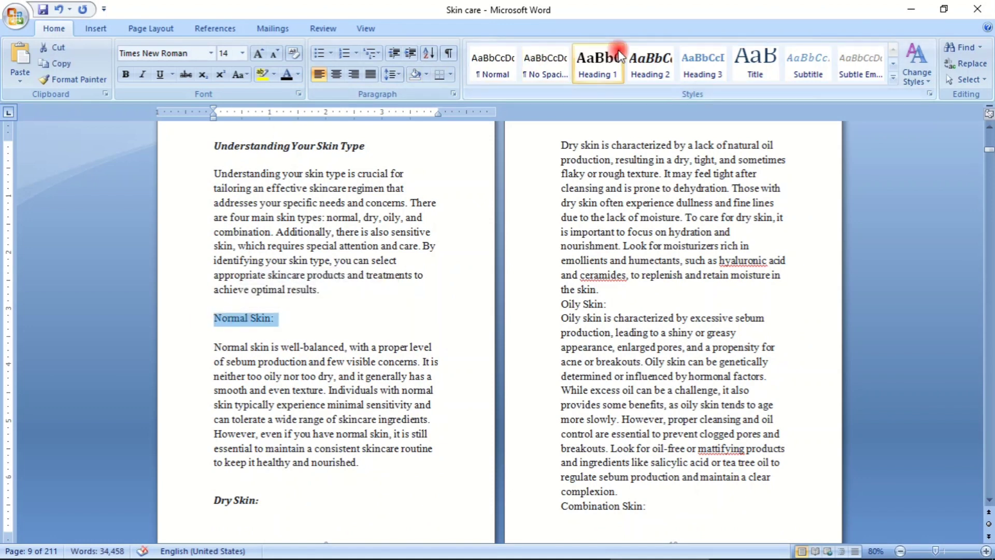
{"action": "left_click", "coordinate": [651, 65]}
{"action": "left_click", "coordinate": [397, 328]}
- Move the "Dry Skin:" subheading to a new page with a page break
{"action": "scroll", "coordinate": [345, 341], "scroll_direction": "down", "scroll_amount": 2}
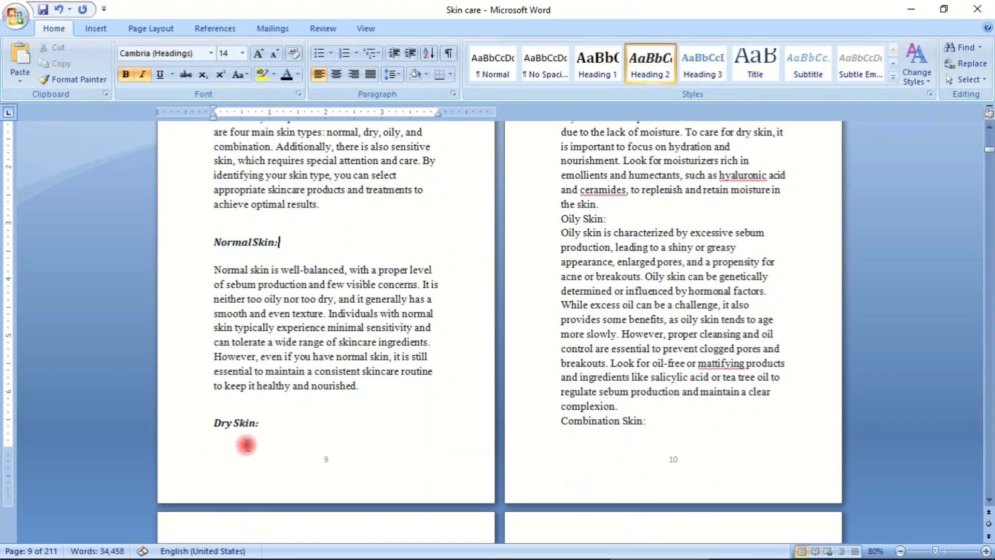
{"action": "left_click", "coordinate": [368, 387]}
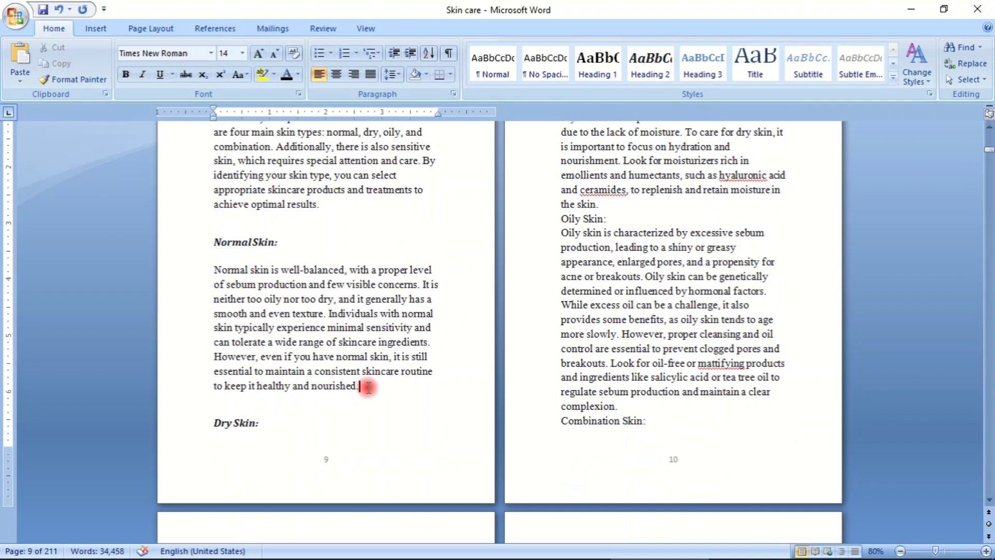
{"action": "left_click", "coordinate": [206, 426]}
{"action": "key", "text": "ctrl+Return"}
{"action": "scroll", "coordinate": [488, 289], "scroll_direction": "up", "scroll_amount": 2}
{"action": "scroll", "coordinate": [515, 281], "scroll_direction": "down", "scroll_amount": 3}
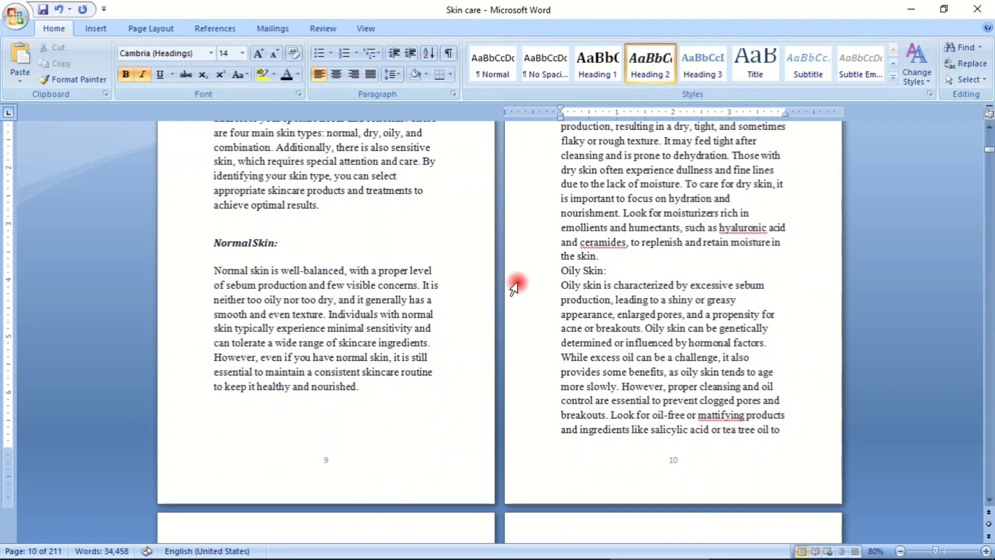
- Insert an empty line above and below the "Oily Skin:" subheading
{"action": "left_click", "coordinate": [614, 257]}
{"action": "left_click", "coordinate": [617, 288]}
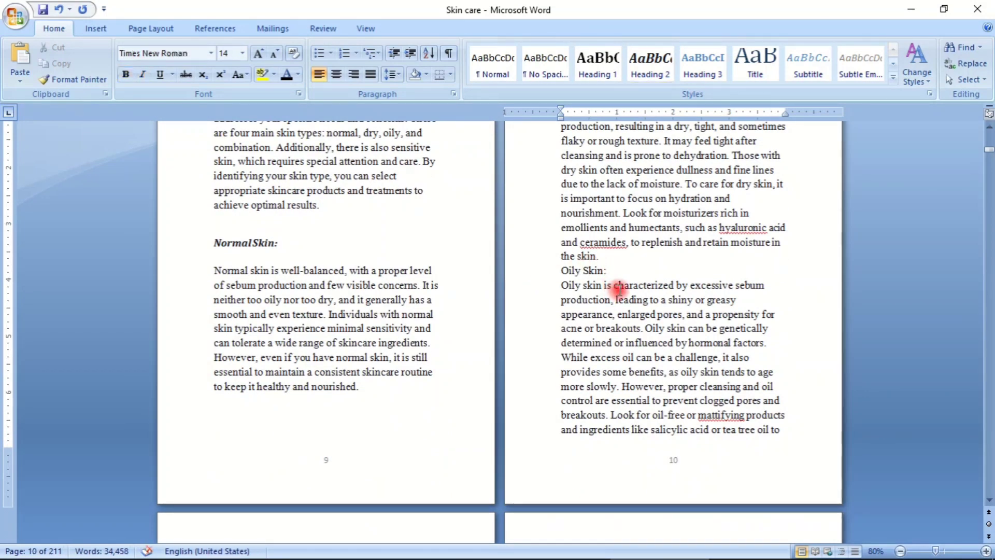
{"action": "key", "text": "Return"}
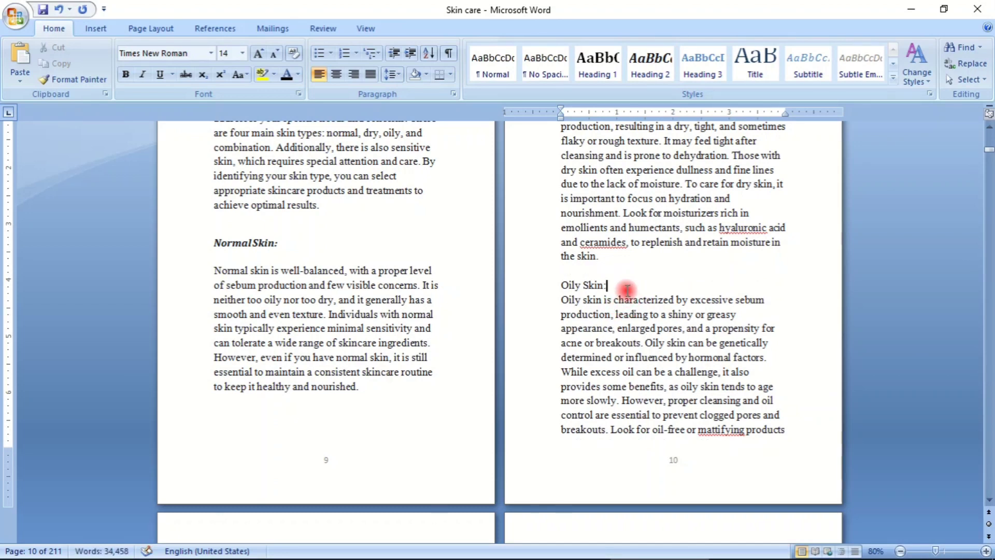
{"action": "key", "text": "Return"}
- Apply the Heading 2 style to the "Oily Skin:" subheading
{"action": "left_click", "coordinate": [561, 285]}
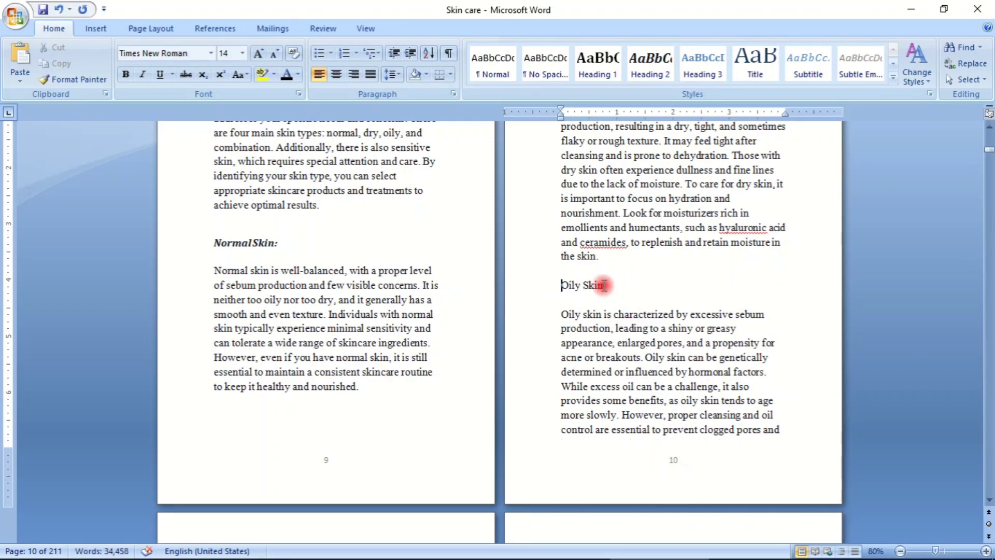
{"action": "left_click_drag", "start_coordinate": [560, 285], "coordinate": [622, 285]}
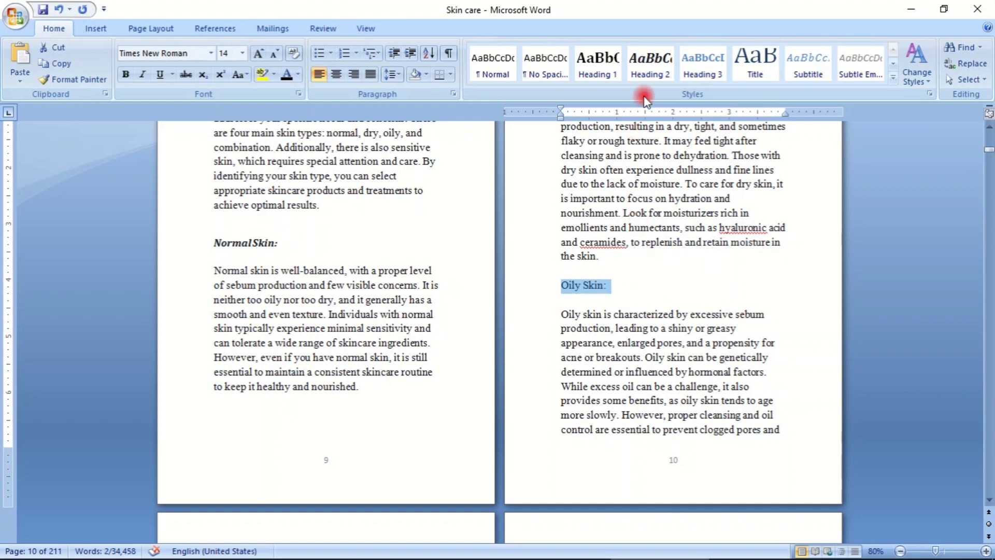
{"action": "left_click", "coordinate": [649, 67]}
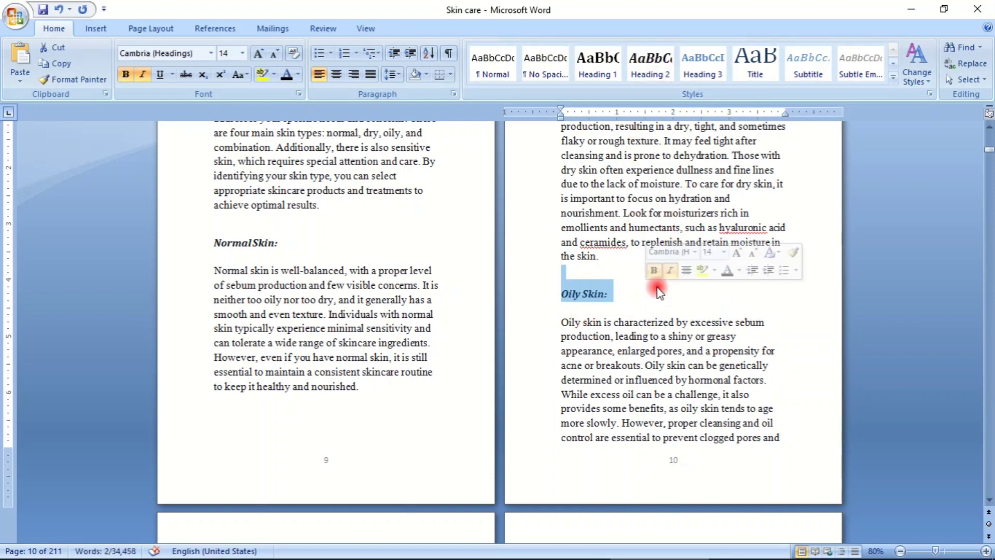
{"action": "left_click", "coordinate": [657, 291]}
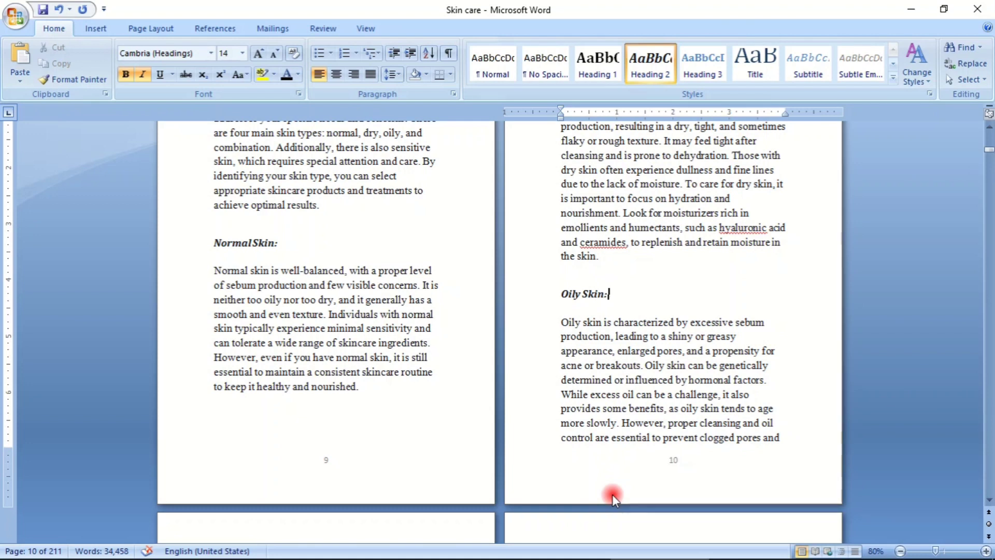
- Insert an empty line above and below the "Combination Skin:" subheading
{"action": "scroll", "coordinate": [635, 308], "scroll_direction": "down", "scroll_amount": 5}
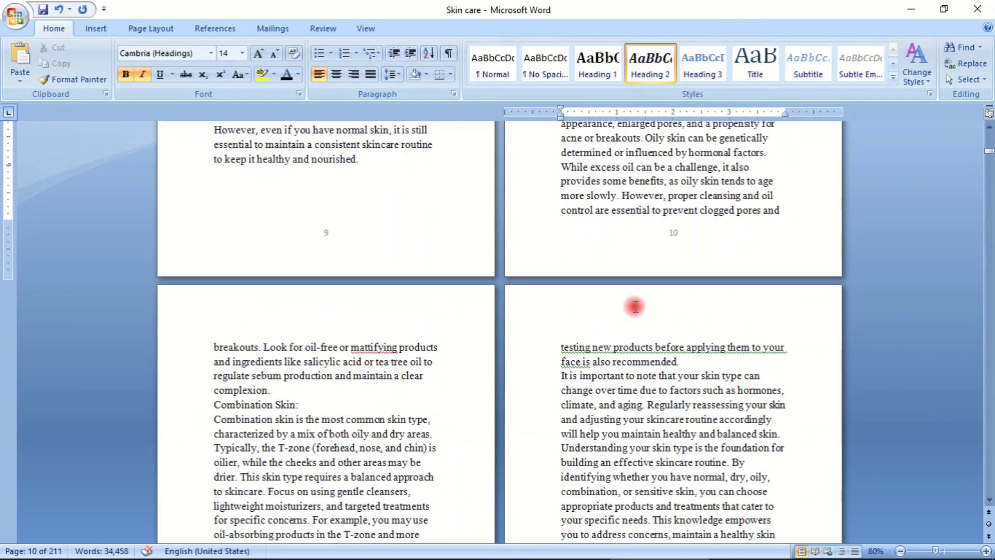
{"action": "scroll", "coordinate": [634, 307], "scroll_direction": "down", "scroll_amount": 4}
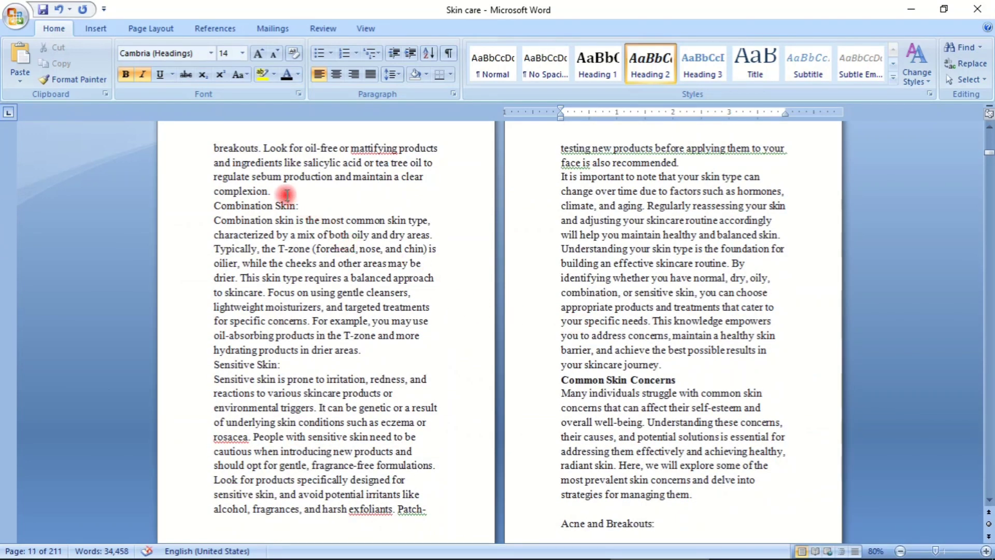
{"action": "left_click", "coordinate": [286, 195]}
{"action": "key", "text": "Return"}
{"action": "left_click", "coordinate": [322, 220]}
{"action": "key", "text": "Return"}
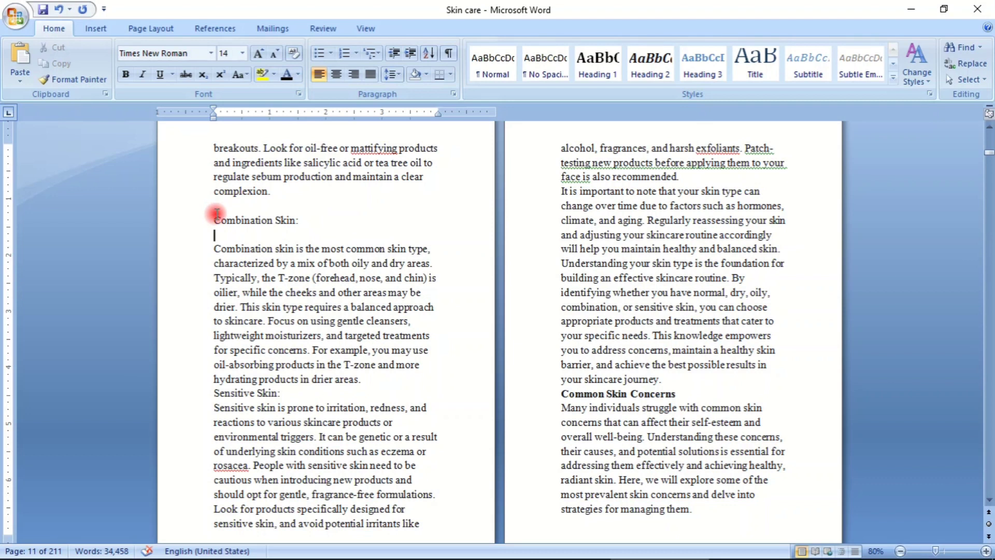
- Apply the Heading 2 style to the "Combination Skin:" subheading and the empty line below it
{"action": "left_click_drag", "start_coordinate": [217, 212], "coordinate": [277, 212]}
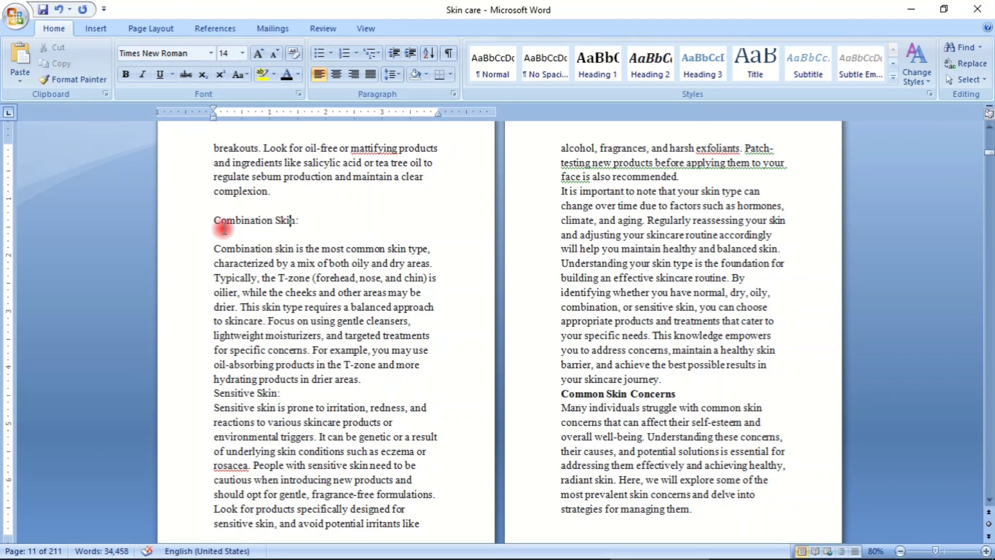
{"action": "left_click_drag", "start_coordinate": [209, 224], "coordinate": [311, 229]}
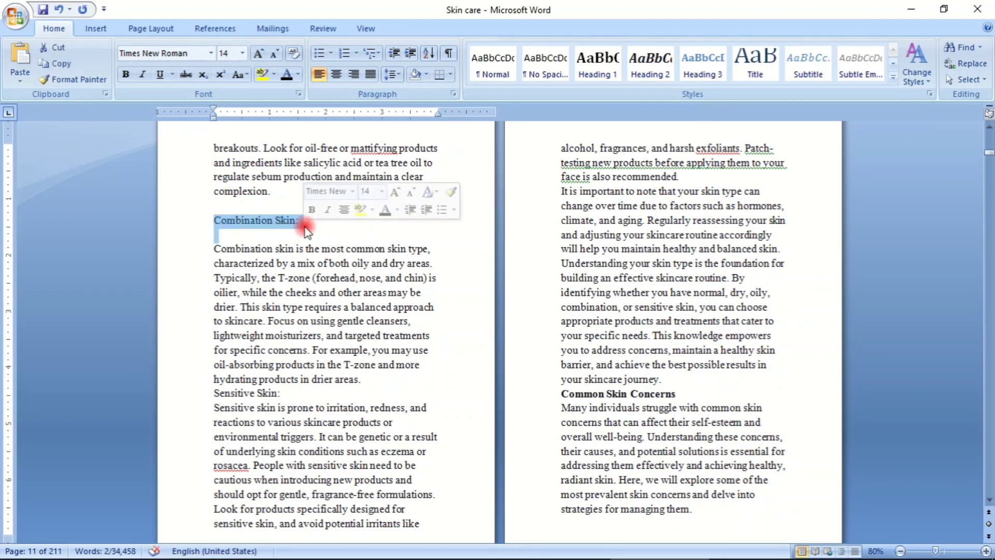
{"action": "left_click", "coordinate": [649, 64]}
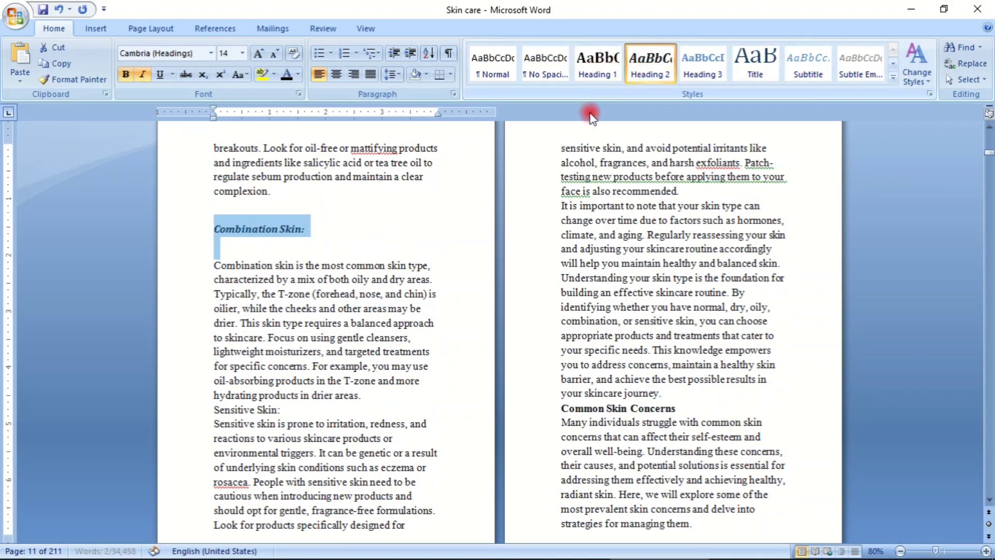
{"action": "left_click", "coordinate": [415, 240]}
- Insert an empty line above and below the "Common Skin Concerns" subheading
{"action": "scroll", "coordinate": [562, 217], "scroll_direction": "down", "scroll_amount": 3}
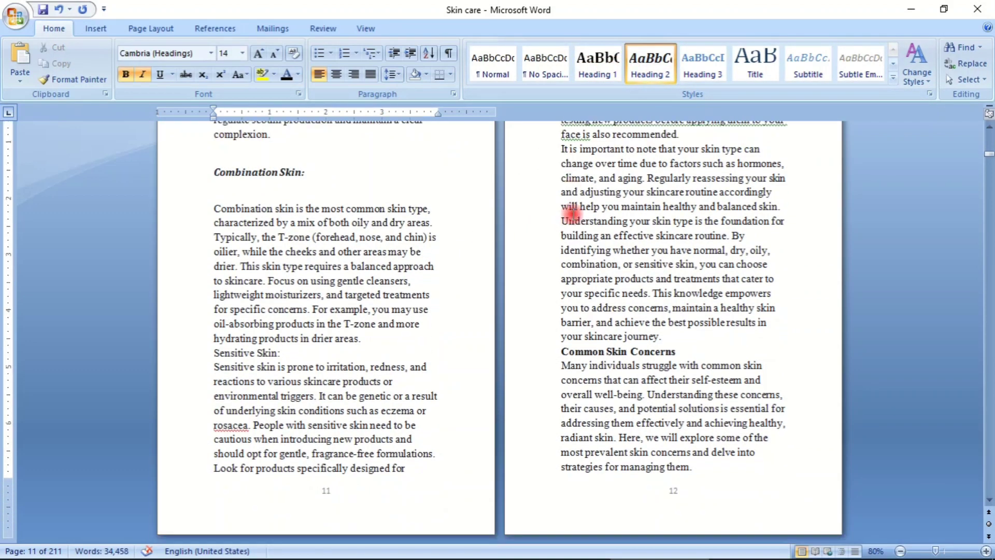
{"action": "left_click", "coordinate": [666, 279]}
{"action": "key", "text": "Return"}
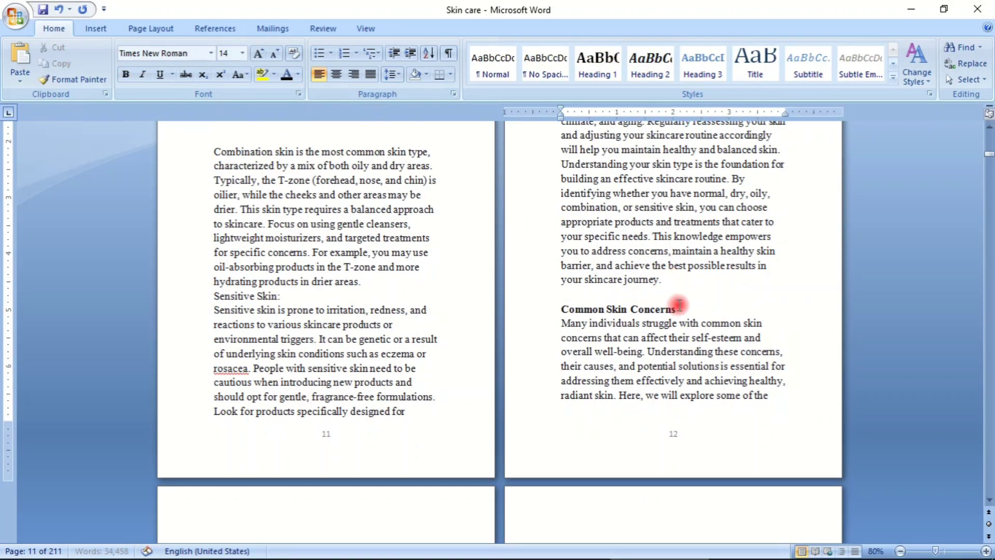
{"action": "left_click", "coordinate": [679, 307]}
{"action": "key", "text": "Return"}
- Apply the Heading 2 style to the "Common Skin Concerns" subheading
{"action": "left_click", "coordinate": [553, 311]}
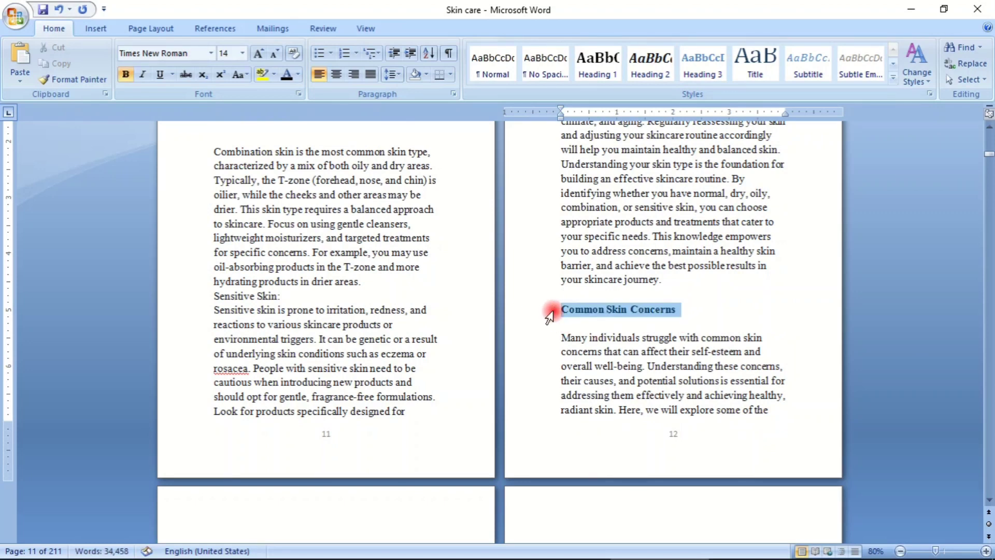
{"action": "left_click", "coordinate": [633, 68]}
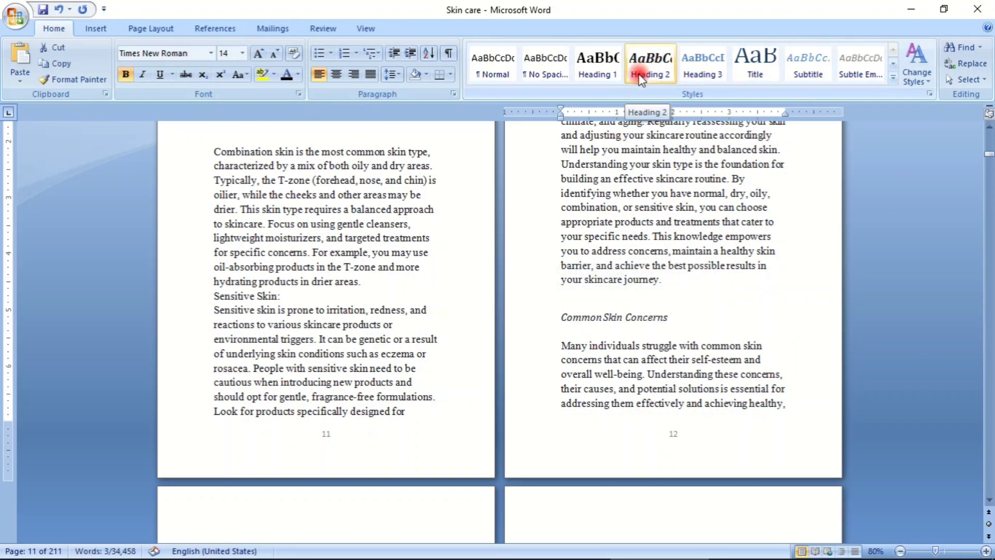
{"action": "left_click", "coordinate": [619, 72]}
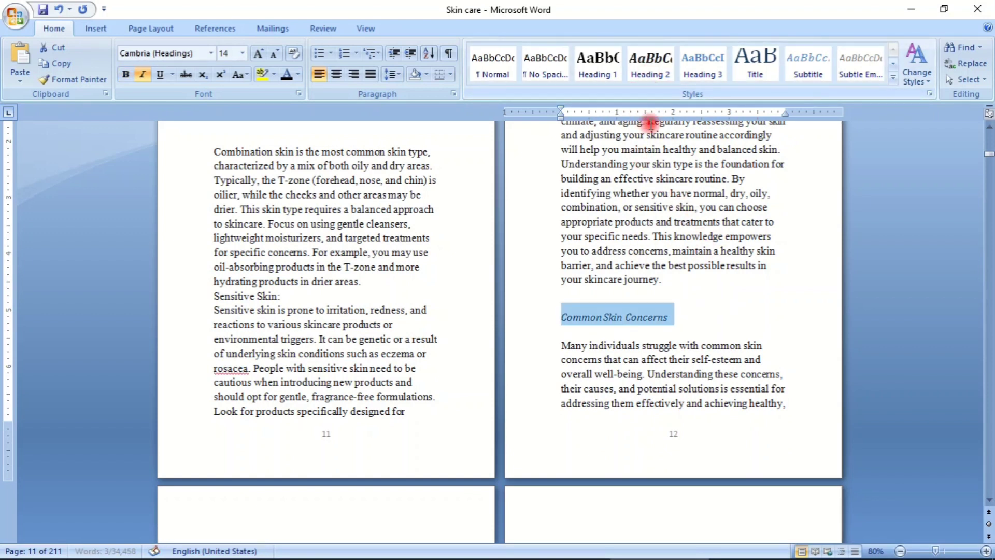
{"action": "left_click", "coordinate": [765, 359]}
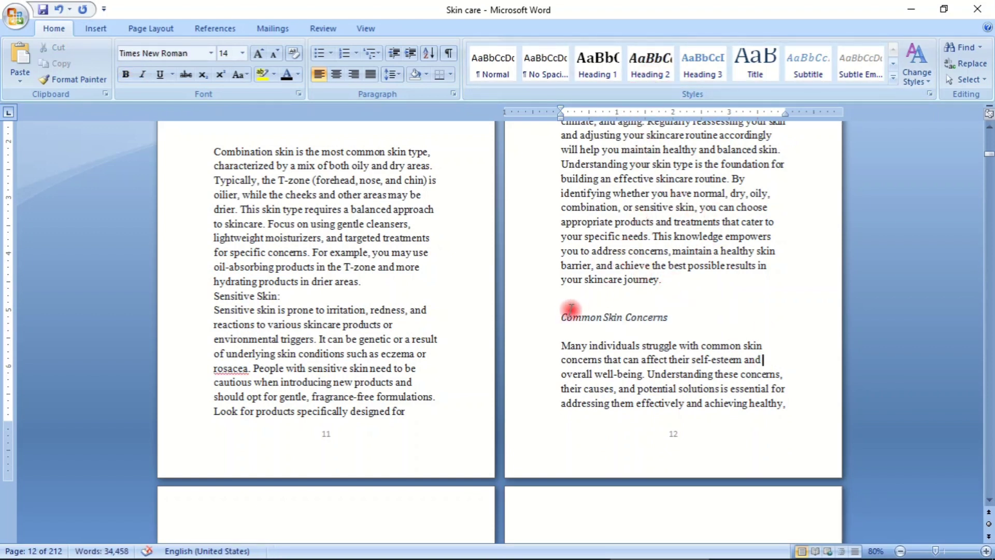
{"action": "left_click_drag", "start_coordinate": [562, 317], "coordinate": [674, 317]}
{"action": "left_click", "coordinate": [654, 72]}
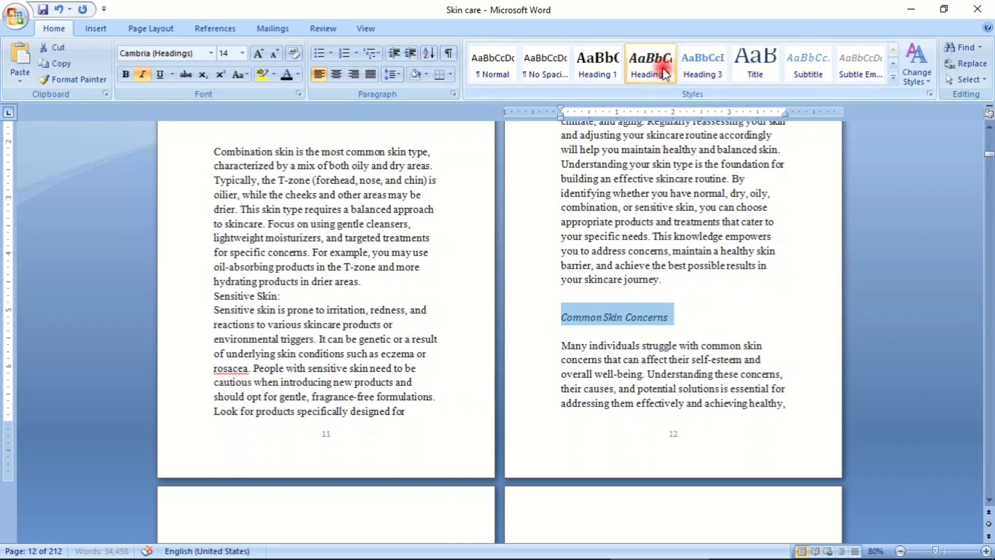
{"action": "left_click", "coordinate": [695, 326]}
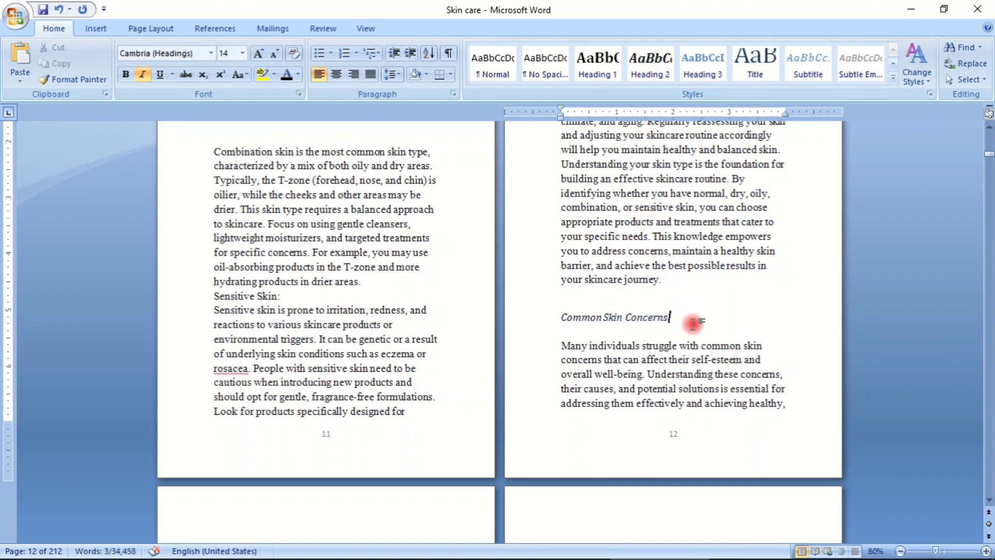
{"action": "left_click", "coordinate": [610, 274]}
- Apply the Heading 1 style to the "Chapter 2: Building a Skincare Routine" title and insert an empty line below it
{"action": "scroll", "coordinate": [611, 273], "scroll_direction": "down", "scroll_amount": 15}
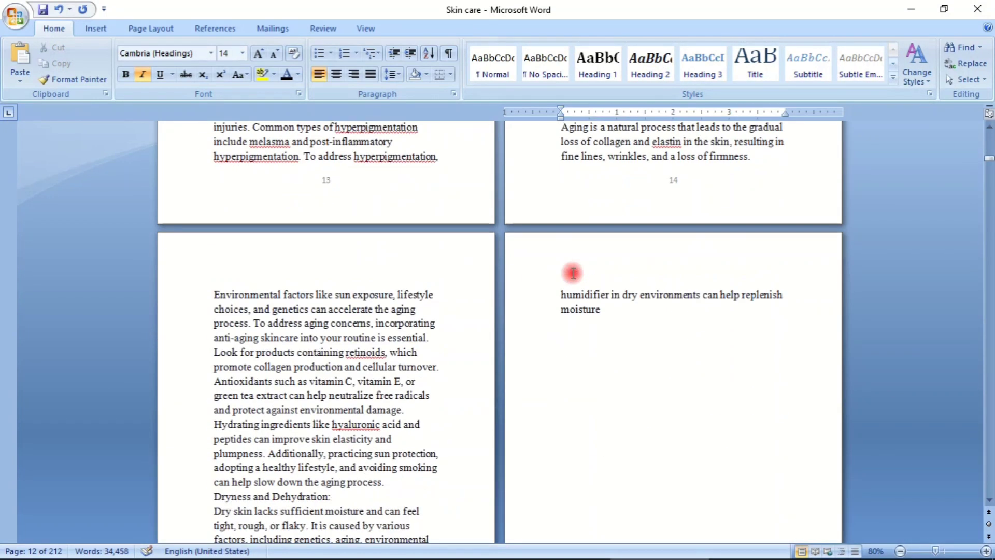
{"action": "scroll", "coordinate": [458, 267], "scroll_direction": "down", "scroll_amount": 15}
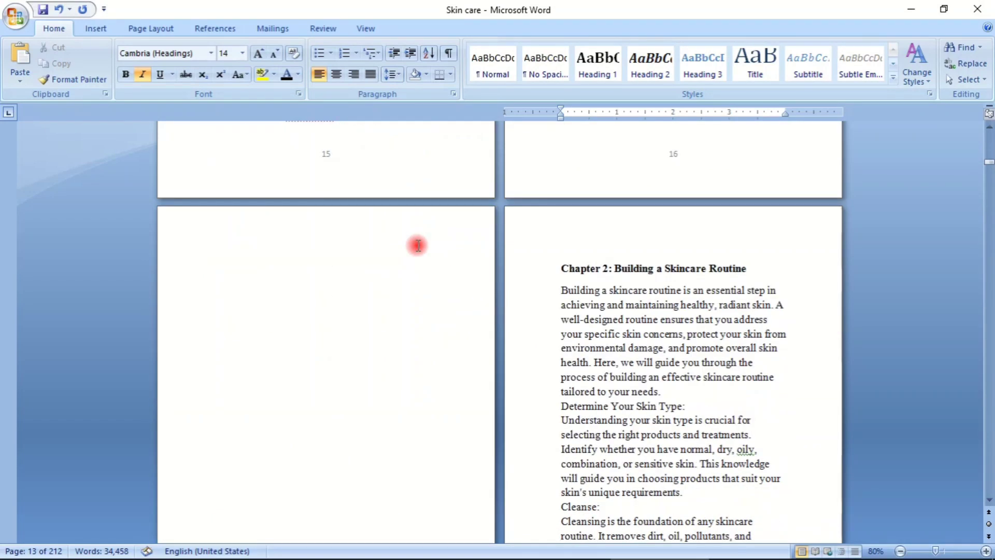
{"action": "left_click", "coordinate": [537, 271]}
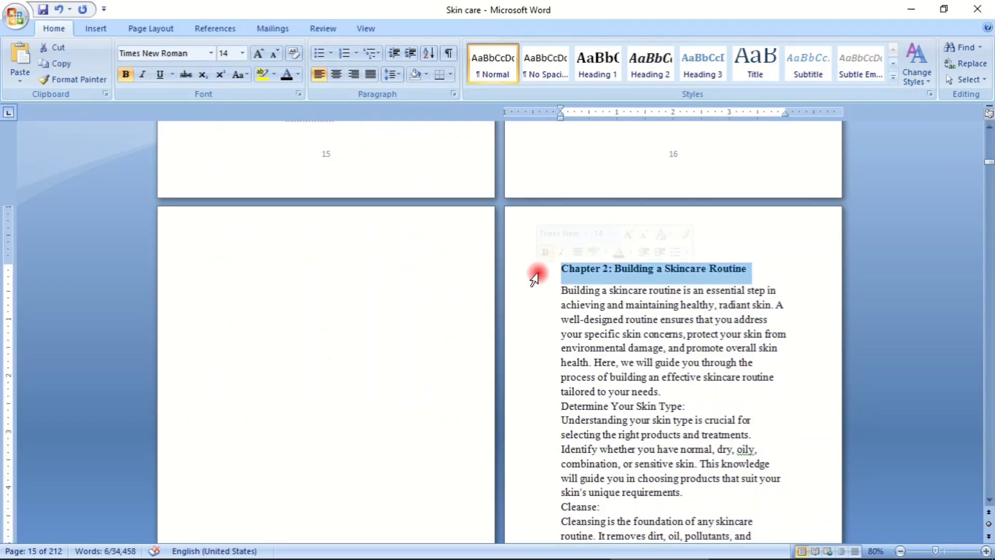
{"action": "left_click", "coordinate": [592, 72]}
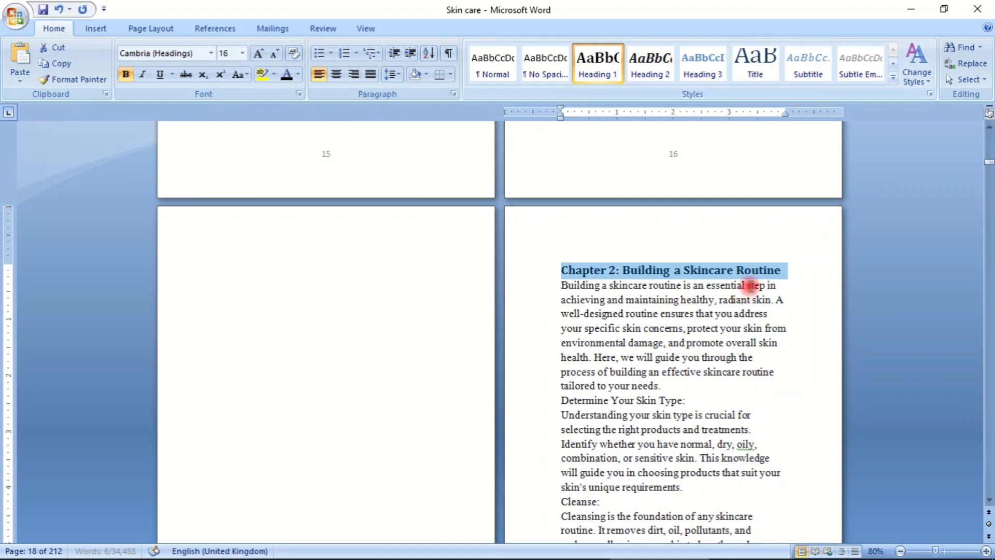
{"action": "left_click", "coordinate": [809, 273]}
{"action": "key", "text": "Return"}
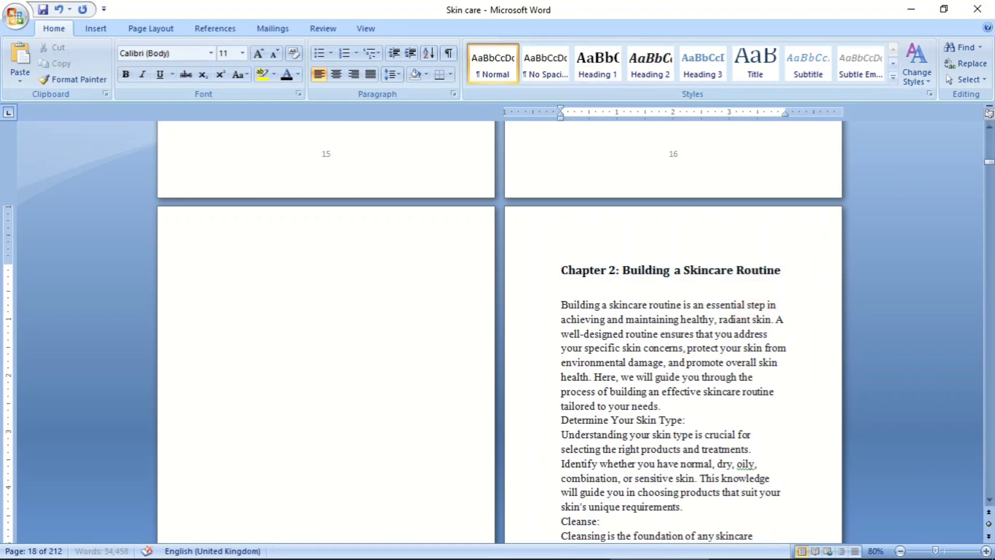
- Look through the Chapter 2 pages for section subheadings, as far as the "Sun Protection and SPF" section
{"action": "scroll", "coordinate": [402, 331], "scroll_direction": "down", "scroll_amount": 8}
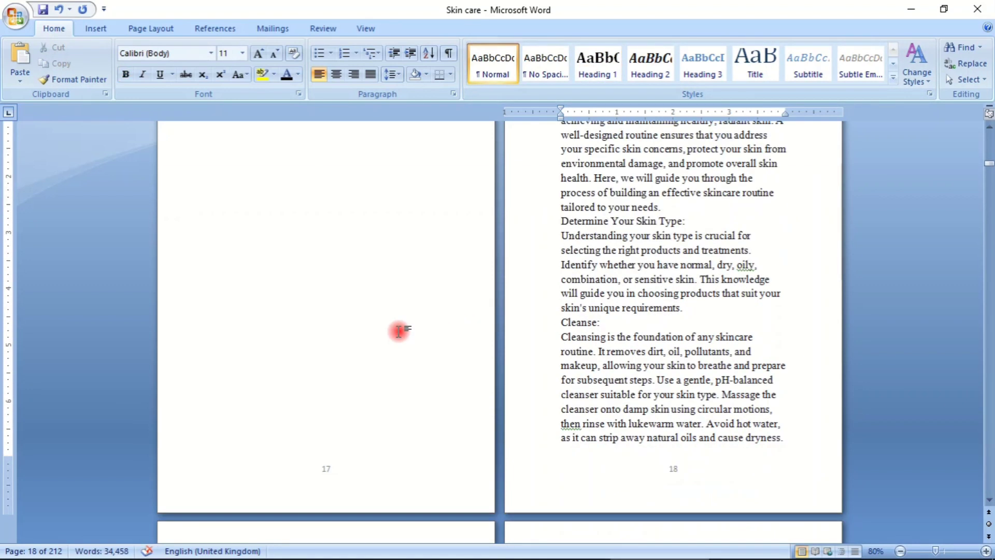
{"action": "scroll", "coordinate": [399, 331], "scroll_direction": "down", "scroll_amount": 10}
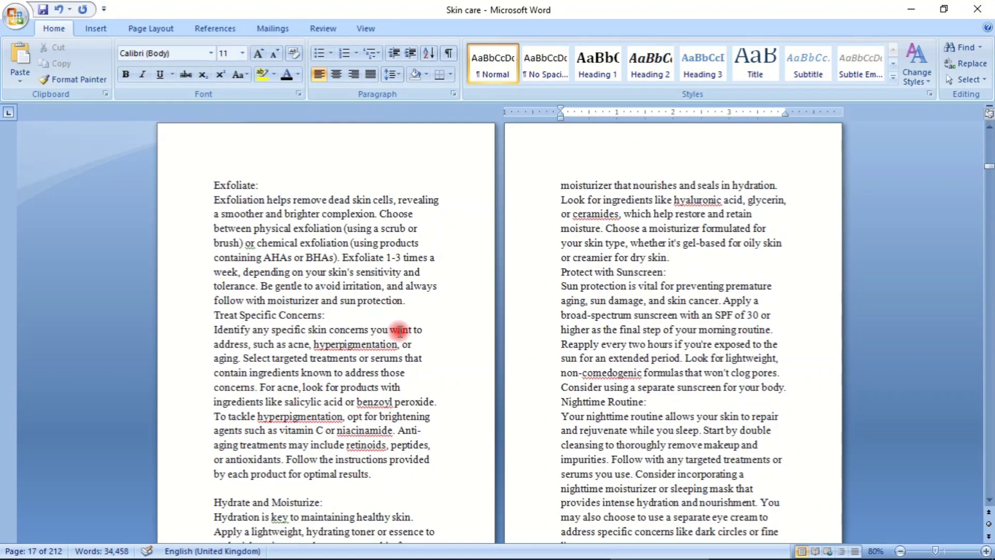
{"action": "scroll", "coordinate": [399, 330], "scroll_direction": "down", "scroll_amount": 9}
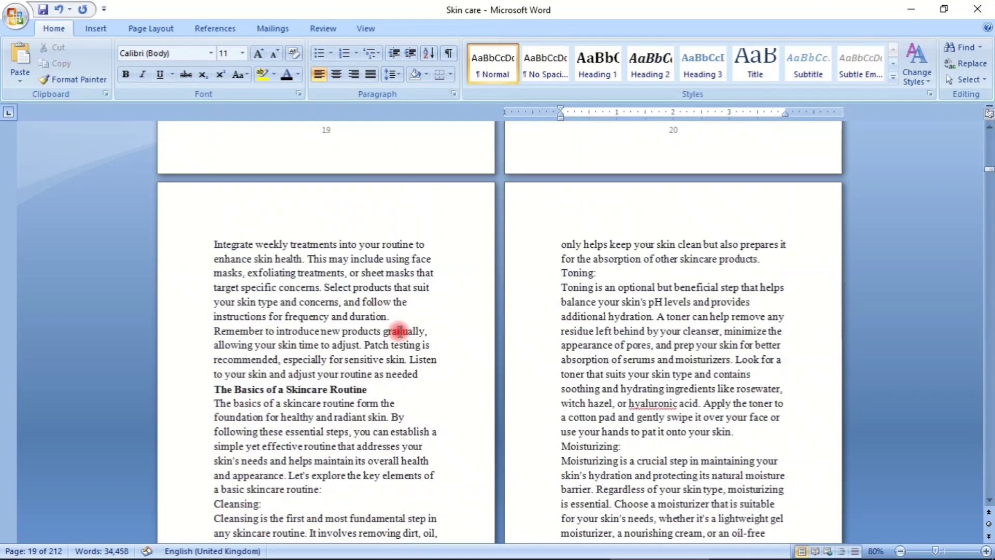
{"action": "scroll", "coordinate": [399, 334], "scroll_direction": "down", "scroll_amount": 6}
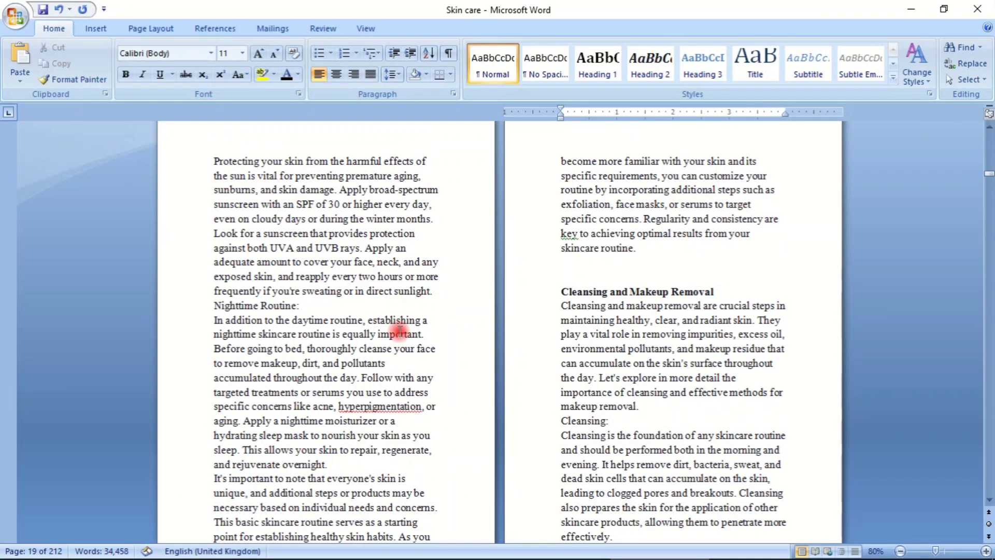
{"action": "left_click_drag", "start_coordinate": [572, 278], "coordinate": [569, 293]}
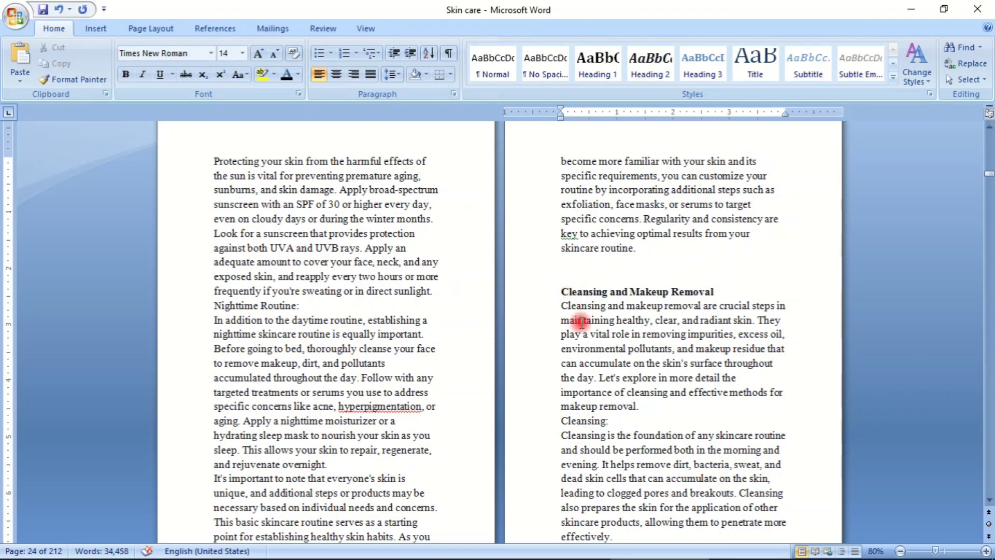
{"action": "scroll", "coordinate": [578, 329], "scroll_direction": "down", "scroll_amount": 18}
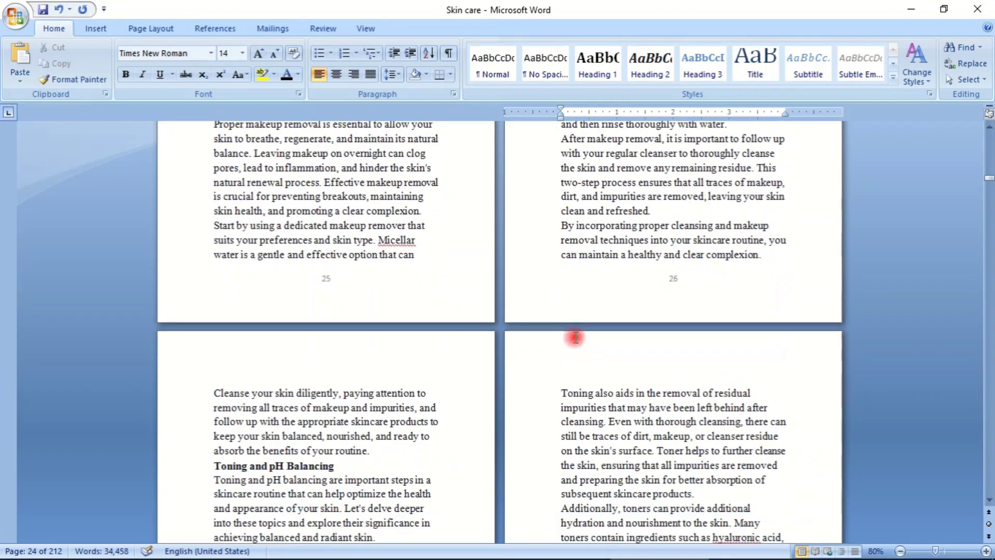
{"action": "scroll", "coordinate": [575, 338], "scroll_direction": "down", "scroll_amount": 20}
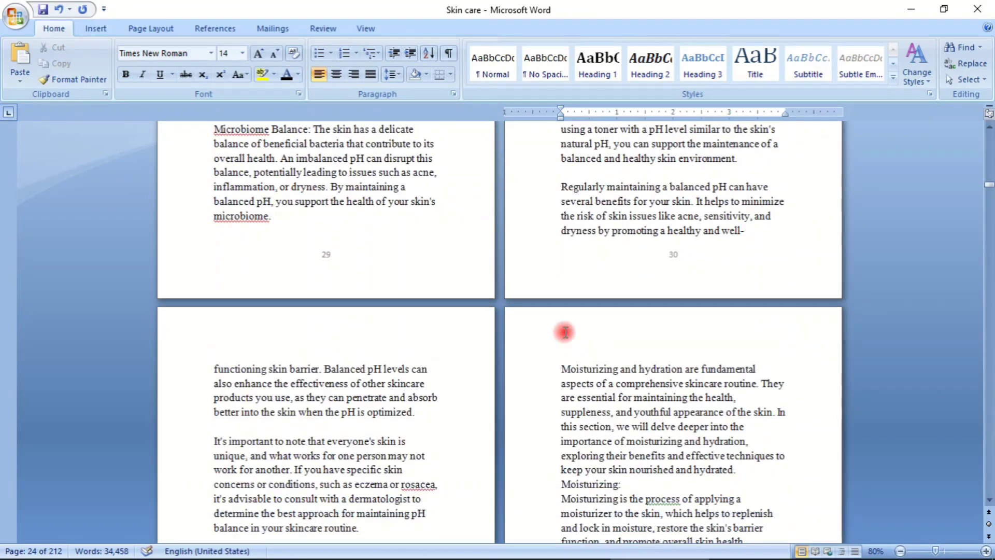
{"action": "scroll", "coordinate": [565, 332], "scroll_direction": "down", "scroll_amount": 13}
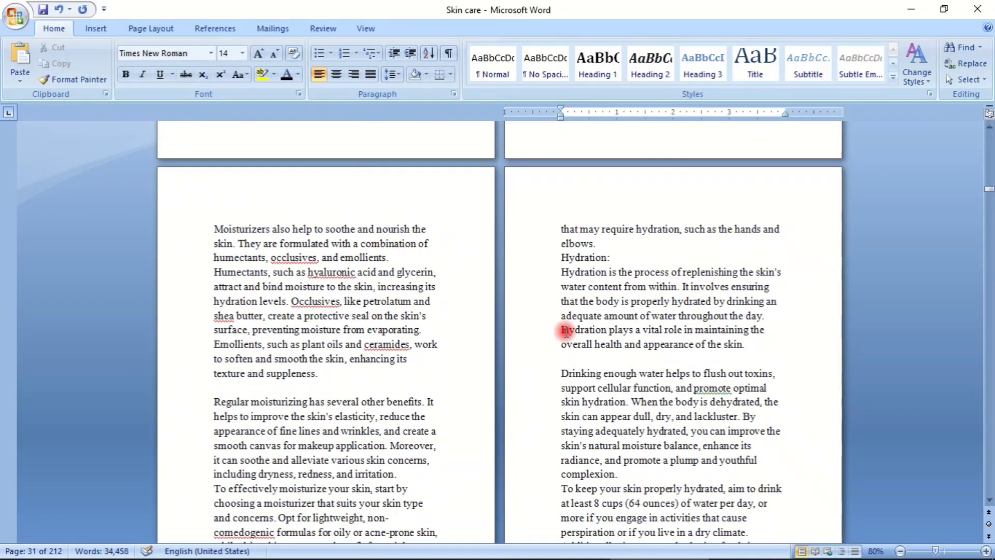
{"action": "scroll", "coordinate": [565, 330], "scroll_direction": "down", "scroll_amount": 15}
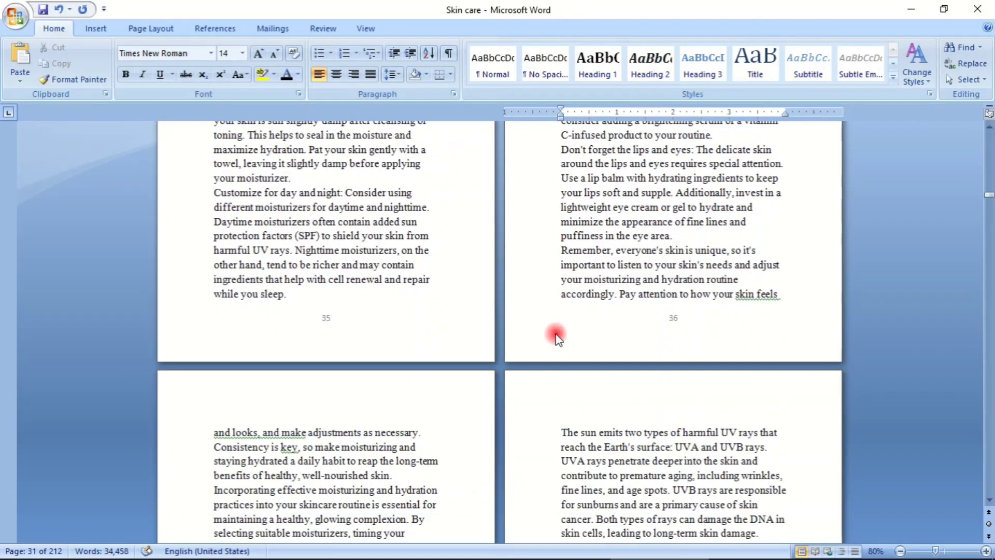
{"action": "scroll", "coordinate": [557, 338], "scroll_direction": "down", "scroll_amount": 12}
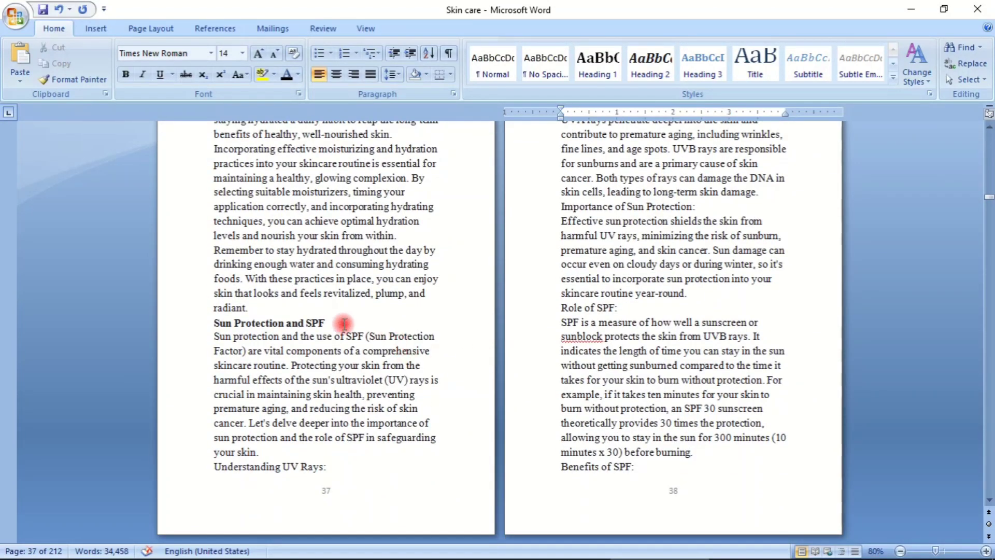
- Insert an empty line above and below the "Sun Protection and SPF" subheading
{"action": "left_click", "coordinate": [270, 309]}
{"action": "key", "text": "Return"}
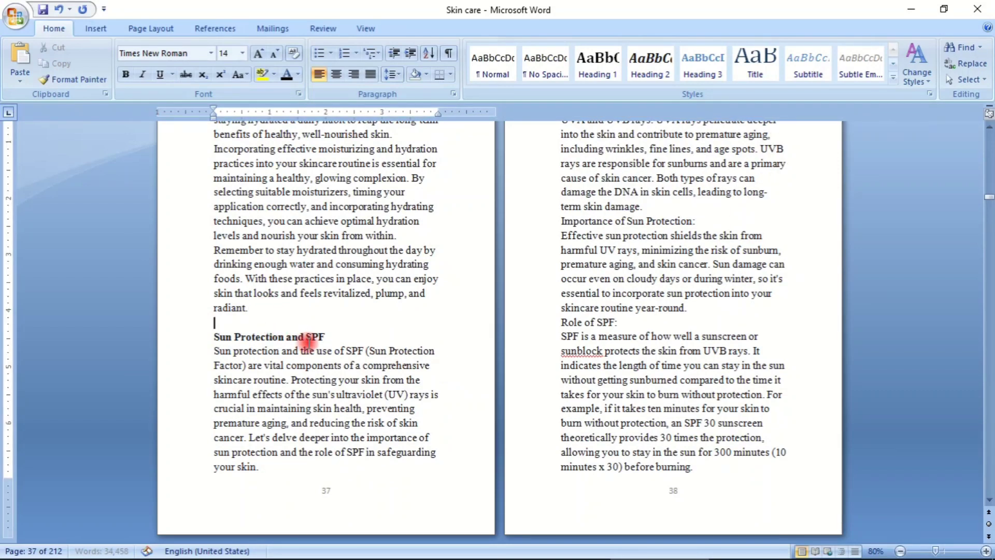
{"action": "key", "text": "Return"}
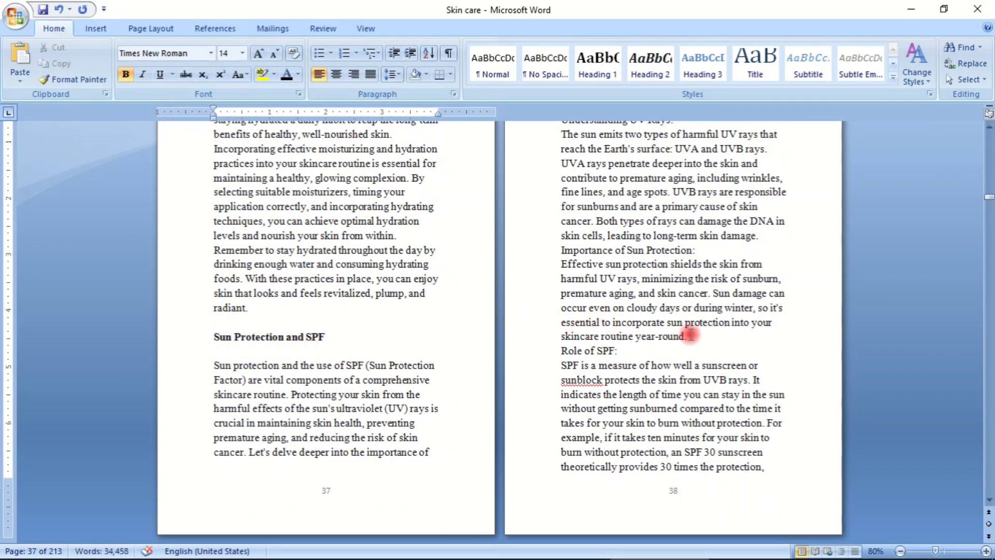
- Insert an empty line above and below the "Role of SPF:" subheading
{"action": "key", "text": "Return"}
{"action": "left_click", "coordinate": [646, 360]}
{"action": "key", "text": "Return"}
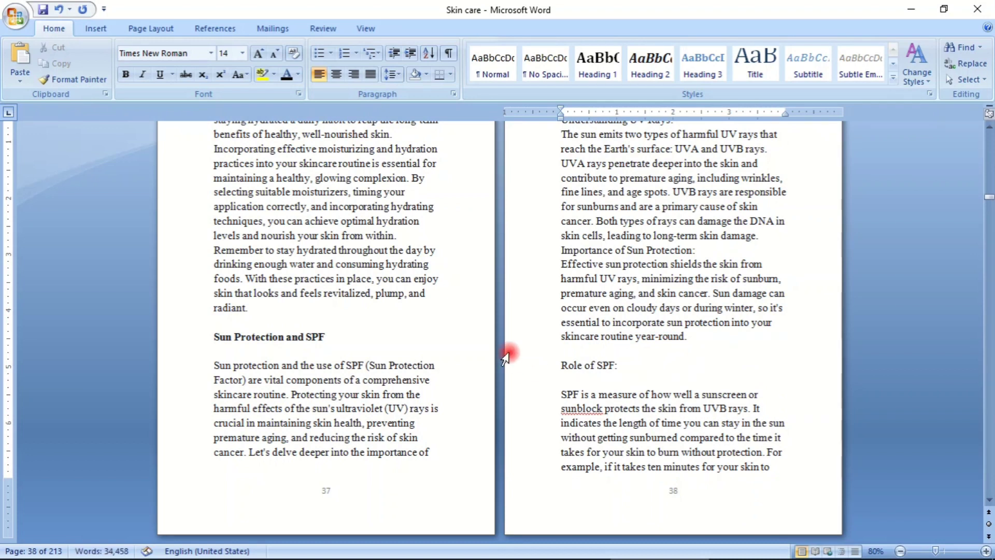
- Insert an empty line above and below the "Benefits of SPF:" subheading
{"action": "scroll", "coordinate": [501, 354], "scroll_direction": "down", "scroll_amount": 5}
{"action": "scroll", "coordinate": [501, 354], "scroll_direction": "down", "scroll_amount": 4}
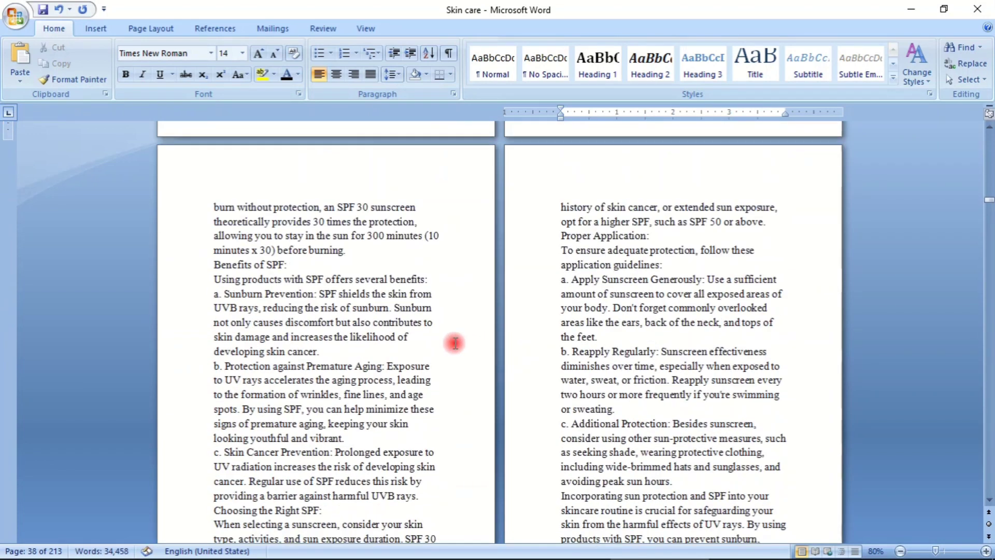
{"action": "left_click", "coordinate": [367, 236]}
{"action": "left_click", "coordinate": [346, 250]}
{"action": "key", "text": "Return"}
{"action": "left_click", "coordinate": [288, 279]}
{"action": "key", "text": "Return"}
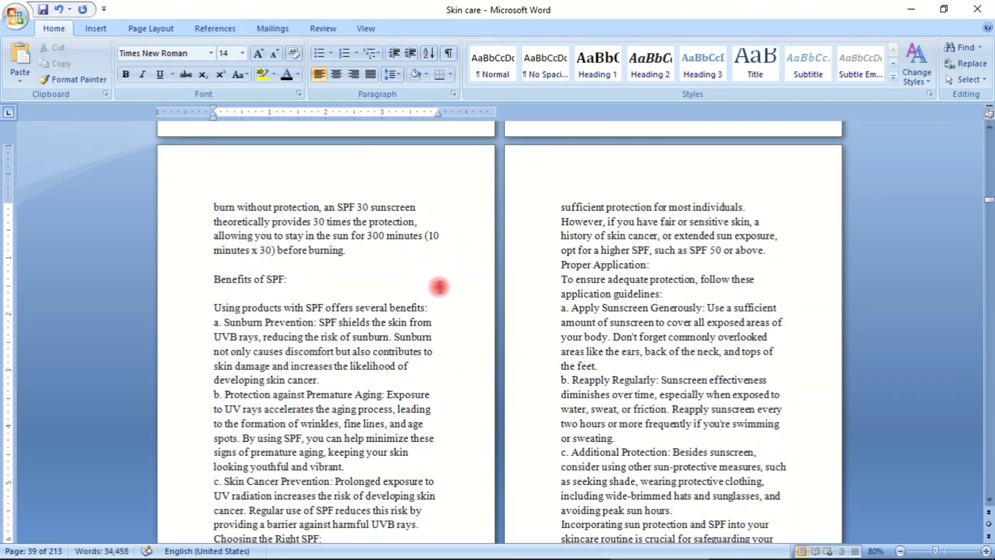
- Format the "Benefits of SPF:" subheading as bold and italic
{"action": "scroll", "coordinate": [542, 299], "scroll_direction": "down", "scroll_amount": 3}
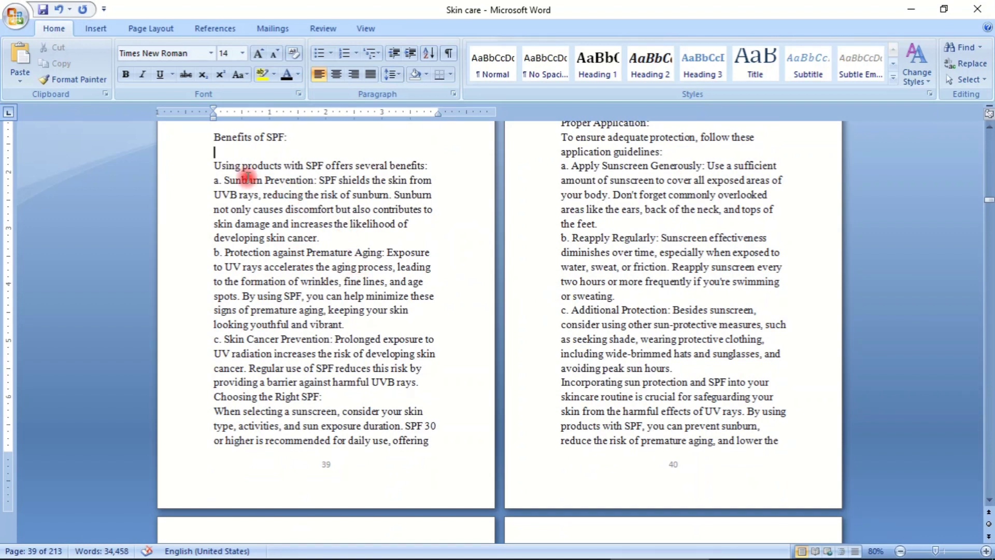
{"action": "left_click", "coordinate": [215, 137]}
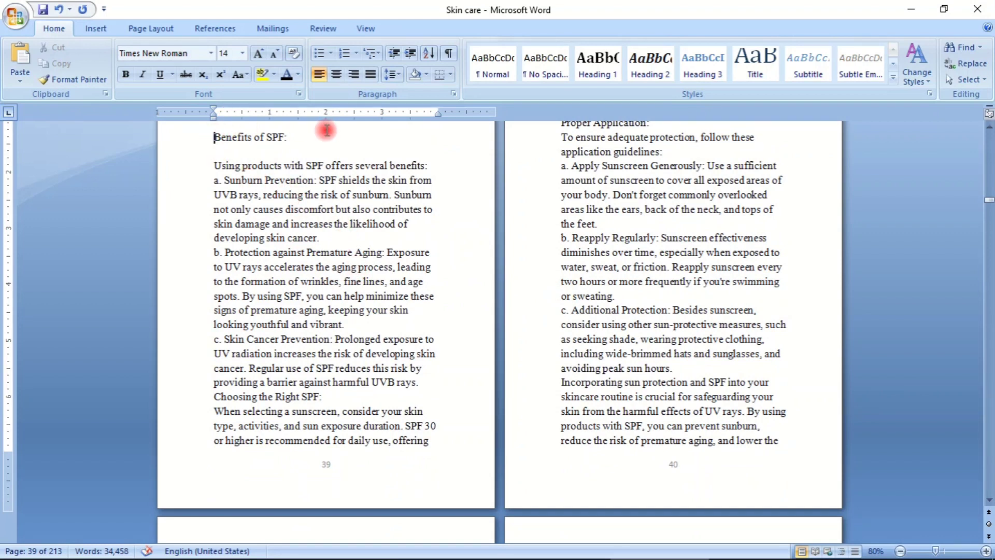
{"action": "left_click_drag", "start_coordinate": [218, 138], "coordinate": [299, 146]}
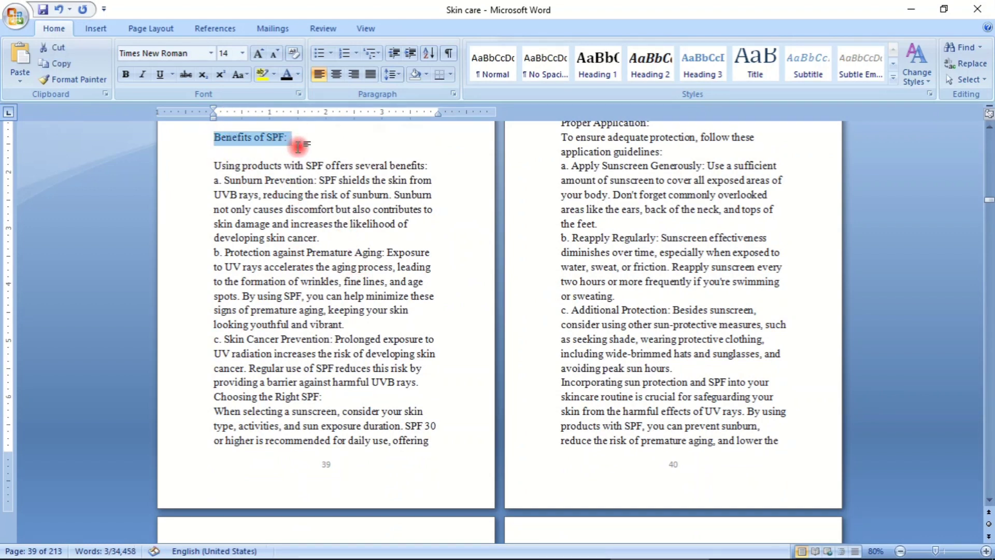
{"action": "key", "text": "ctrl+b"}
{"action": "key", "text": "ctrl+i"}
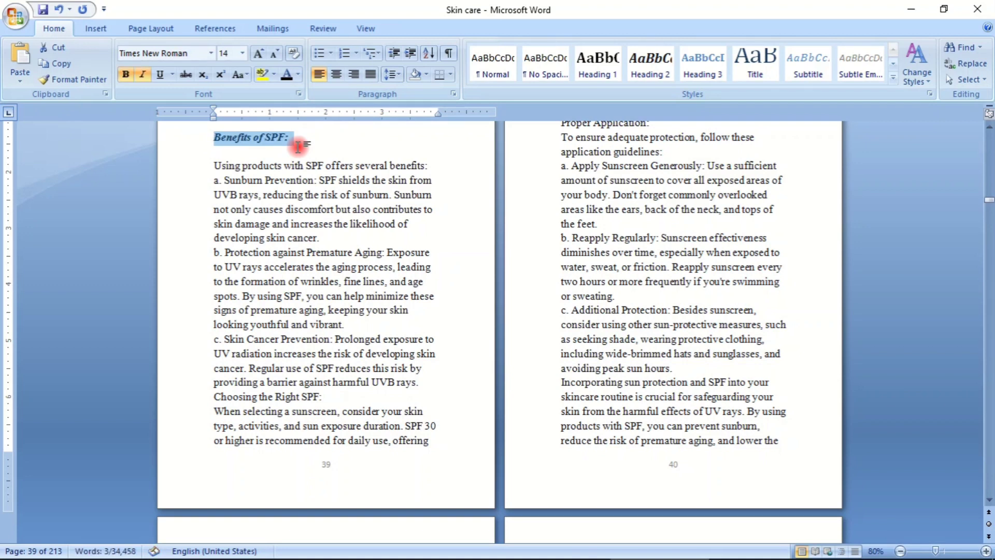
{"action": "left_click", "coordinate": [326, 150]}
- Format the "Role of SPF:" subheading as bold and italic
{"action": "scroll", "coordinate": [436, 178], "scroll_direction": "up", "scroll_amount": 10}
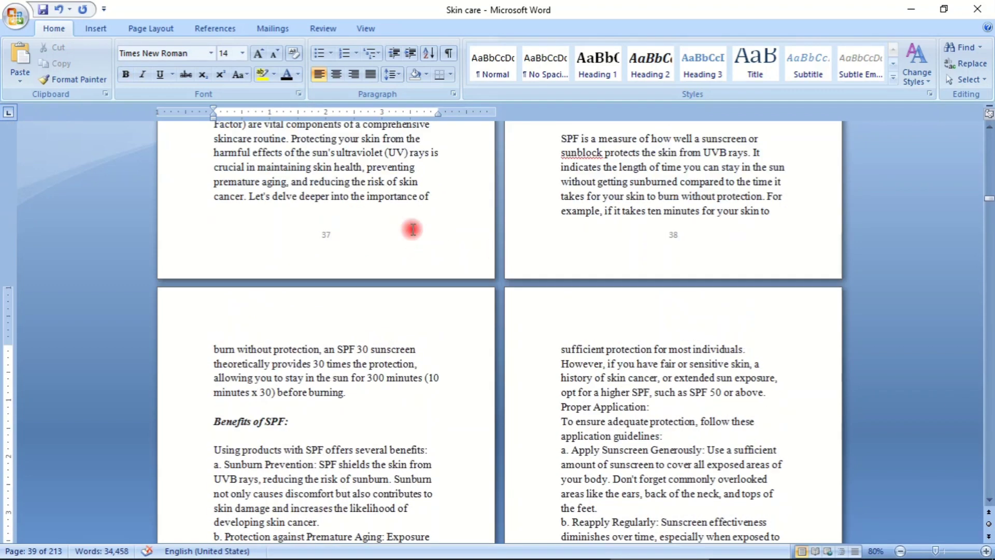
{"action": "scroll", "coordinate": [412, 229], "scroll_direction": "up", "scroll_amount": 3}
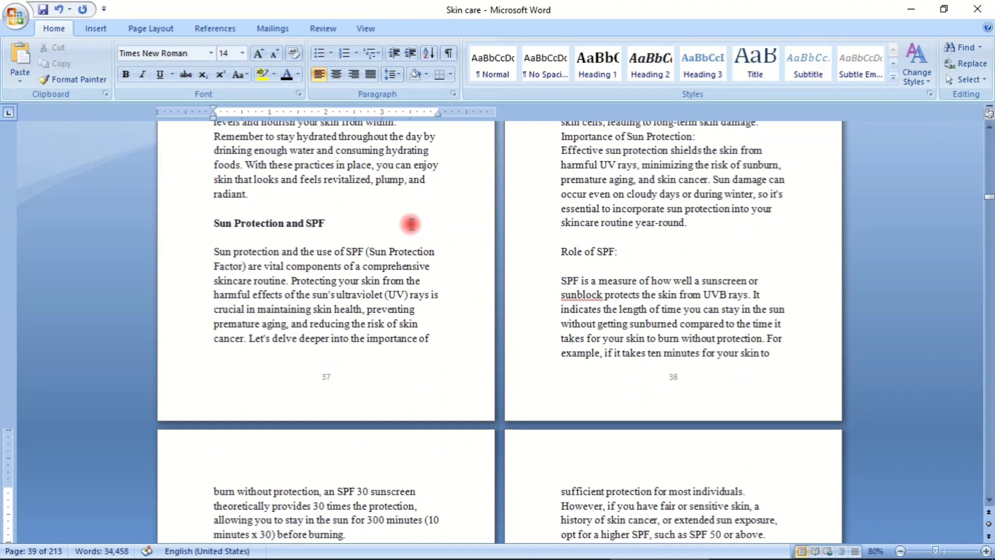
{"action": "left_click", "coordinate": [559, 253]}
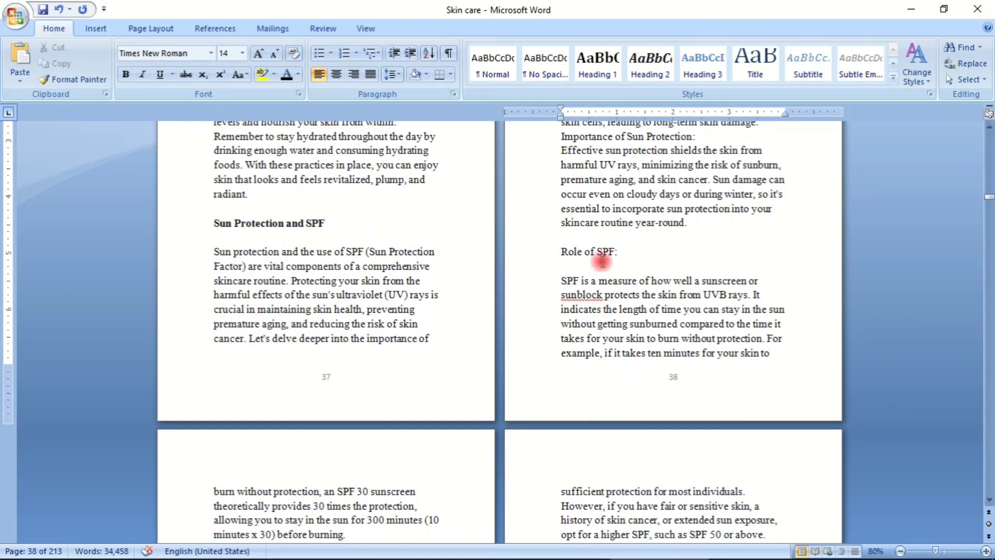
{"action": "left_click_drag", "start_coordinate": [562, 253], "coordinate": [627, 251]}
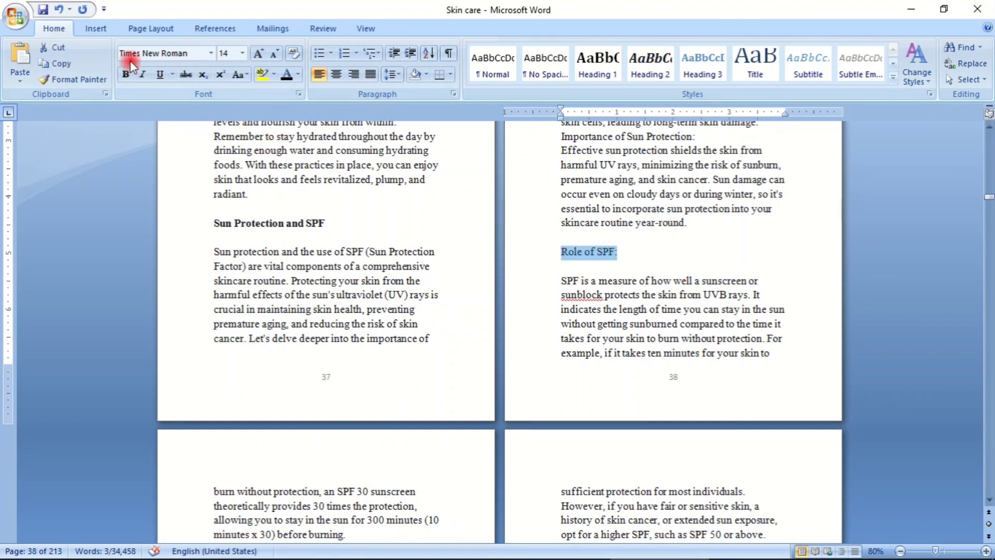
{"action": "left_click", "coordinate": [126, 74]}
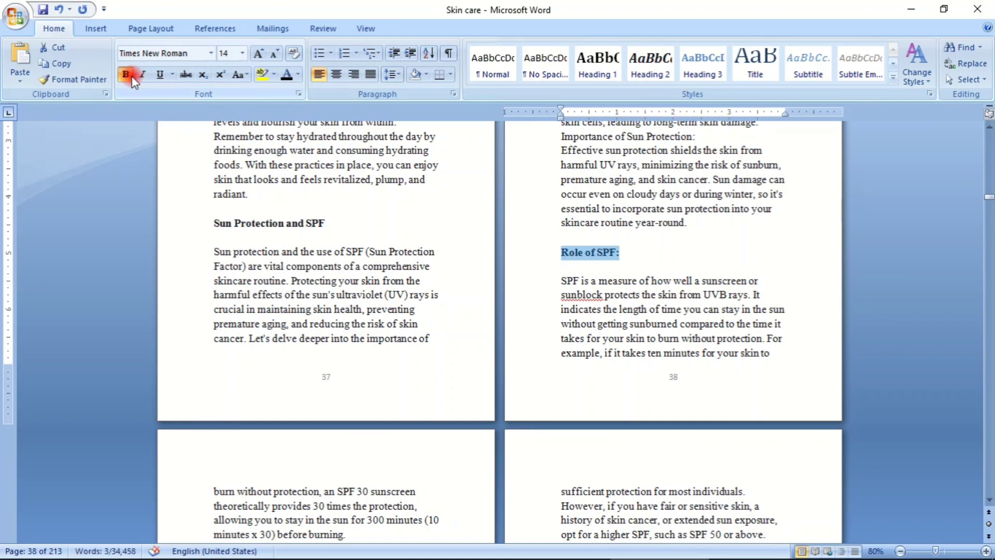
{"action": "left_click", "coordinate": [143, 76]}
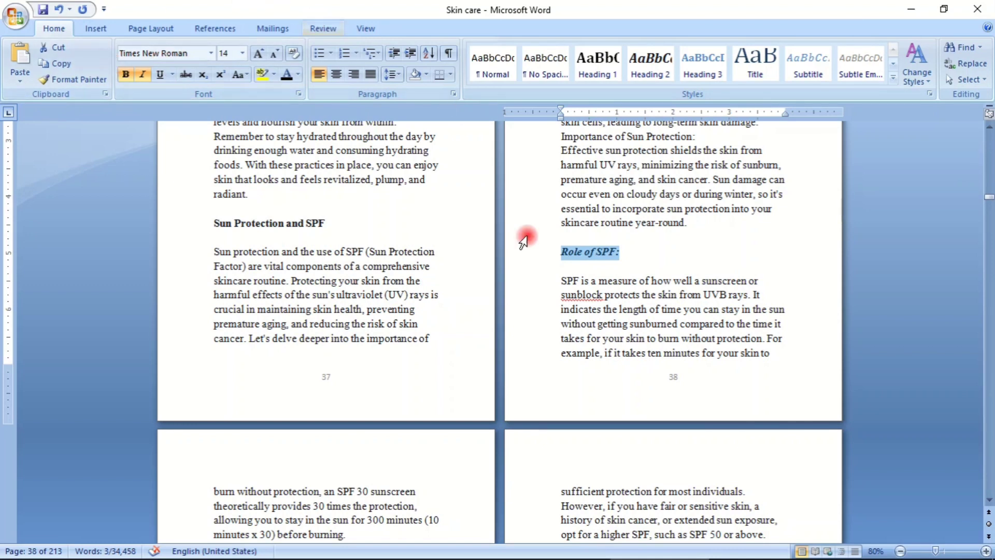
{"action": "left_click", "coordinate": [667, 193]}
{"action": "scroll", "coordinate": [645, 287], "scroll_direction": "down", "scroll_amount": 14}
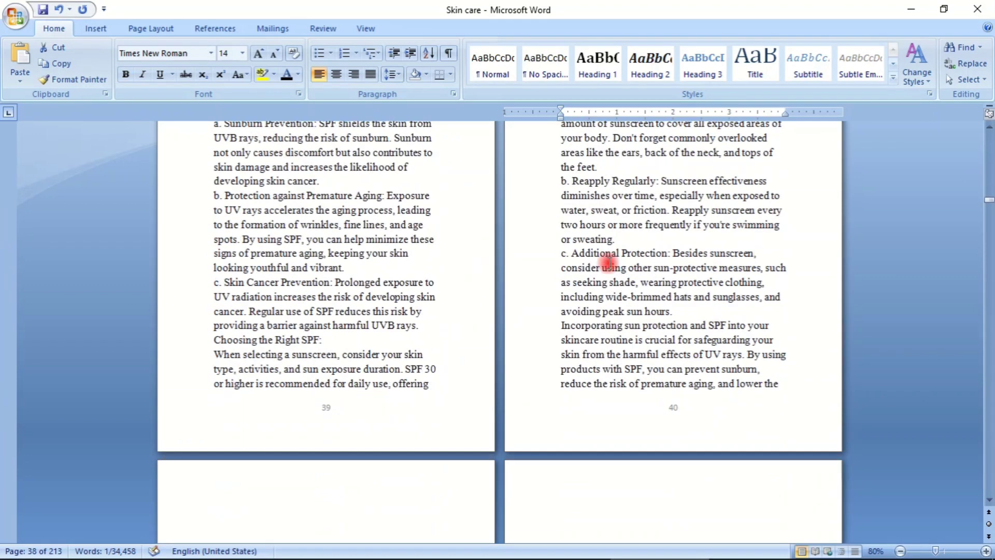
{"action": "scroll", "coordinate": [755, 278], "scroll_direction": "up", "scroll_amount": 14}
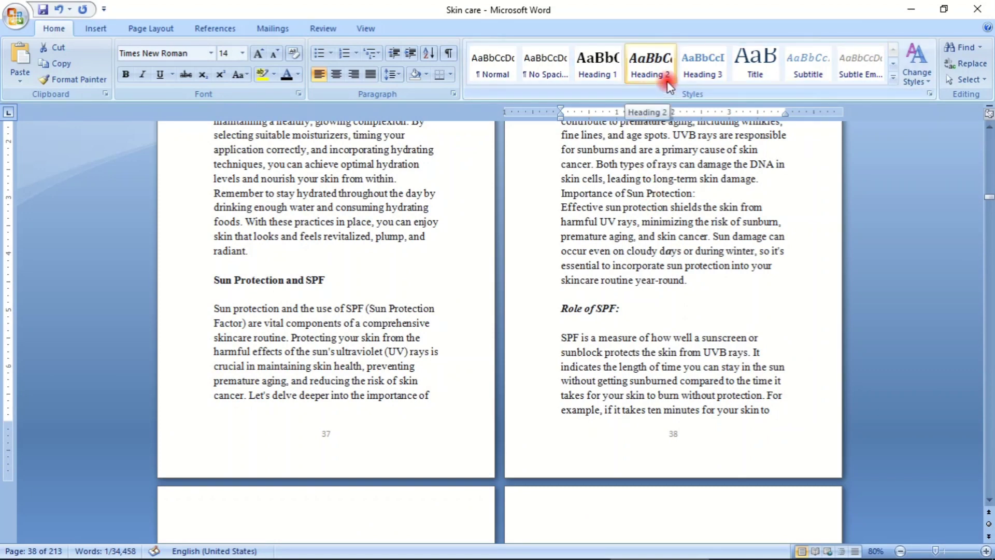
{"action": "left_click", "coordinate": [666, 309]}
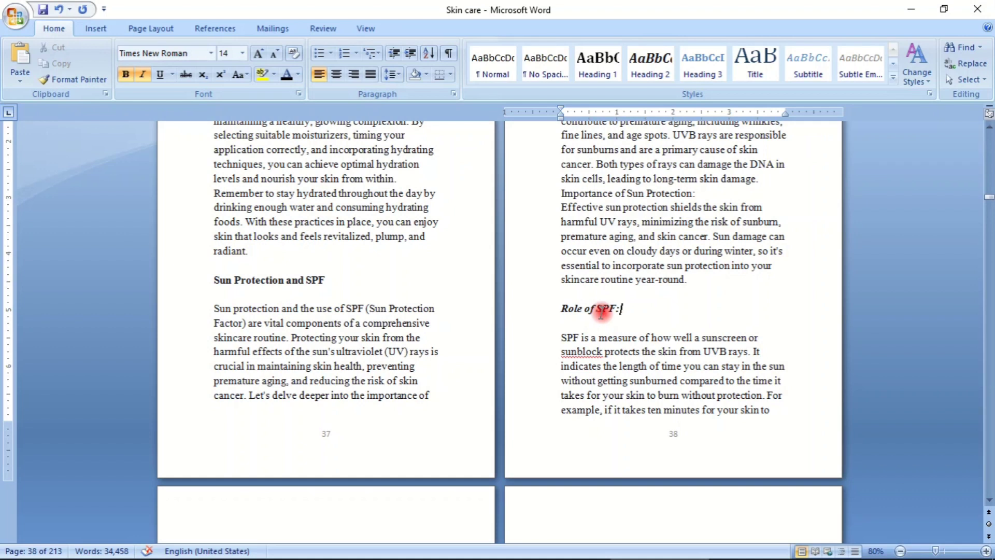
- Apply the Heading 1 style to the "Chapter 3: Essential Skincare Ingredients" title, keeping it above the chapter's opening paragraph
{"action": "scroll", "coordinate": [662, 200], "scroll_direction": "down", "scroll_amount": 7}
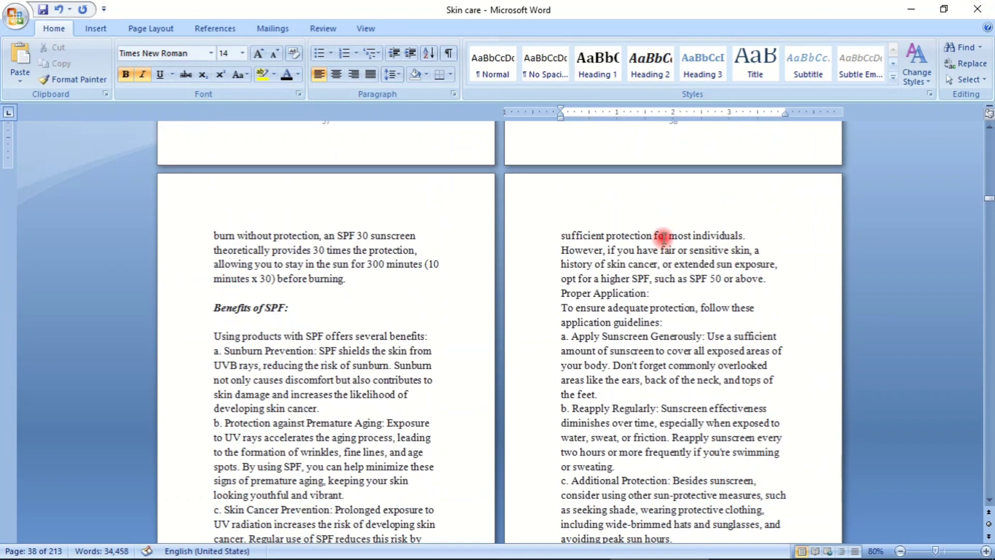
{"action": "scroll", "coordinate": [586, 310], "scroll_direction": "down", "scroll_amount": 3}
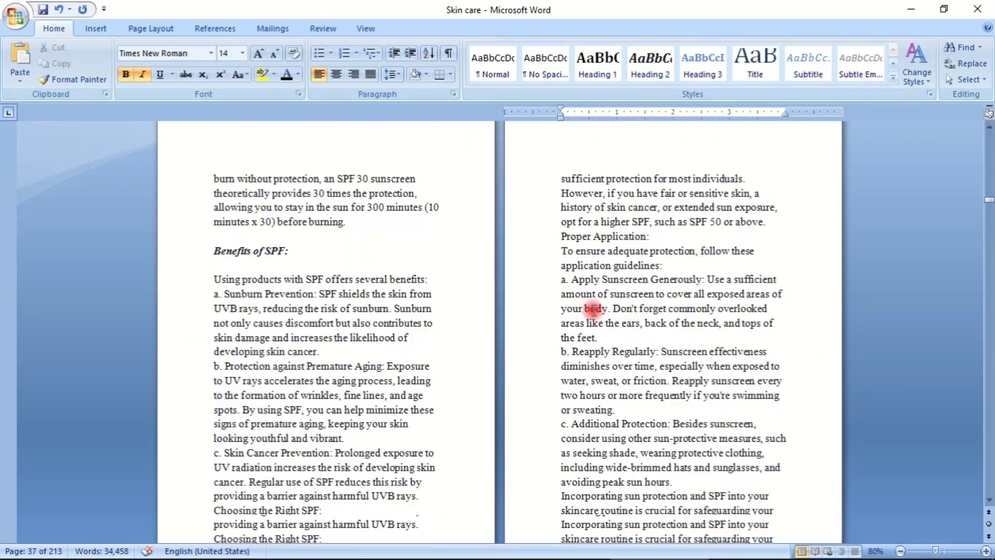
{"action": "scroll", "coordinate": [583, 282], "scroll_direction": "down", "scroll_amount": 16}
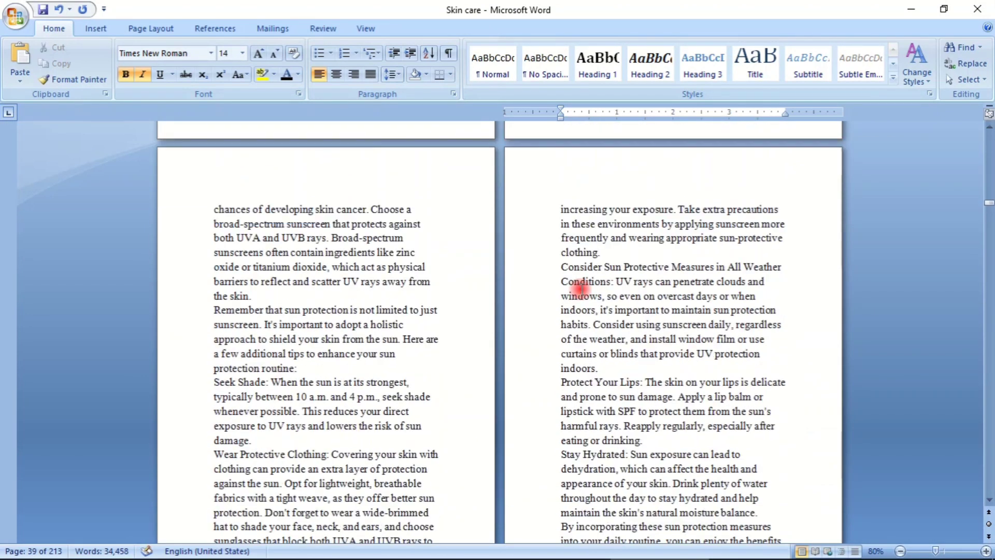
{"action": "scroll", "coordinate": [581, 289], "scroll_direction": "down", "scroll_amount": 3}
{"action": "scroll", "coordinate": [570, 239], "scroll_direction": "up", "scroll_amount": 2}
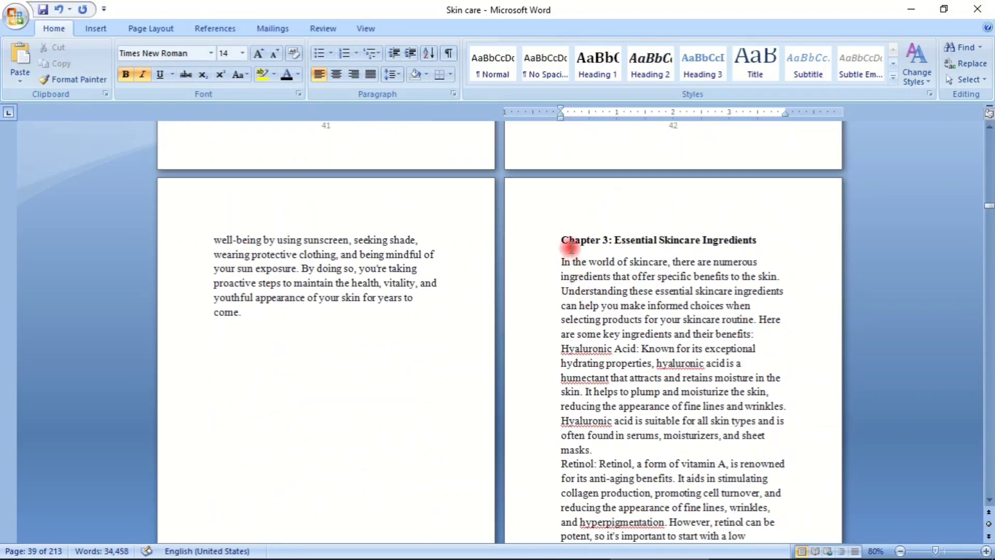
{"action": "left_click_drag", "start_coordinate": [560, 235], "coordinate": [719, 229]}
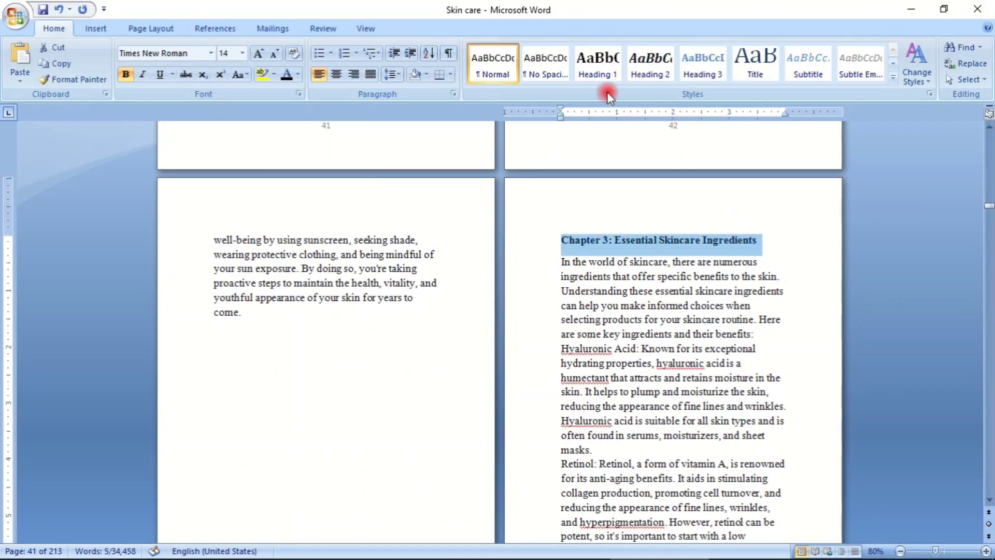
{"action": "left_click", "coordinate": [598, 70]}
{"action": "left_click_drag", "start_coordinate": [750, 261], "coordinate": [727, 267]}
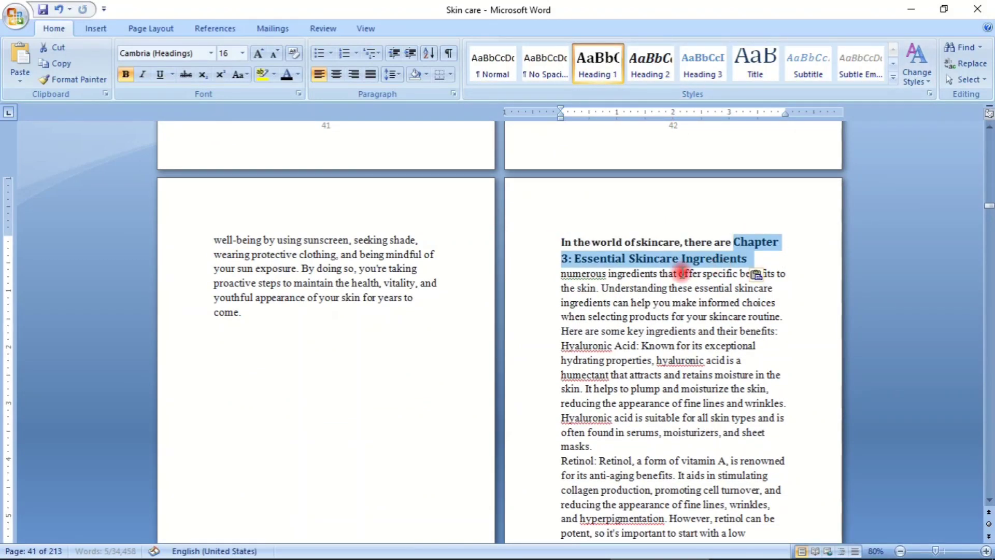
{"action": "key", "text": "ctrl+z"}
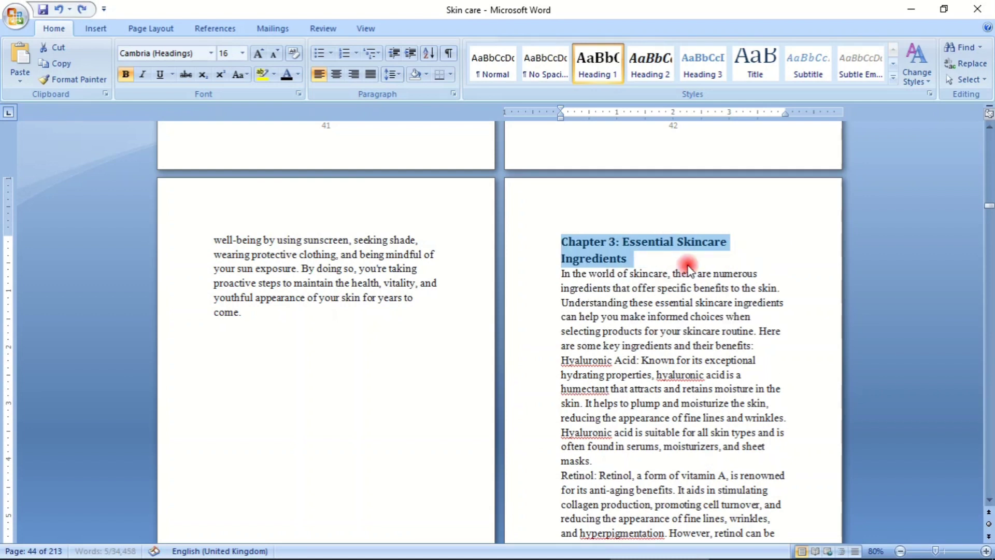
- Insert an empty line below the "Chapter 3: Essential Skincare Ingredients" title
{"action": "left_click", "coordinate": [665, 252]}
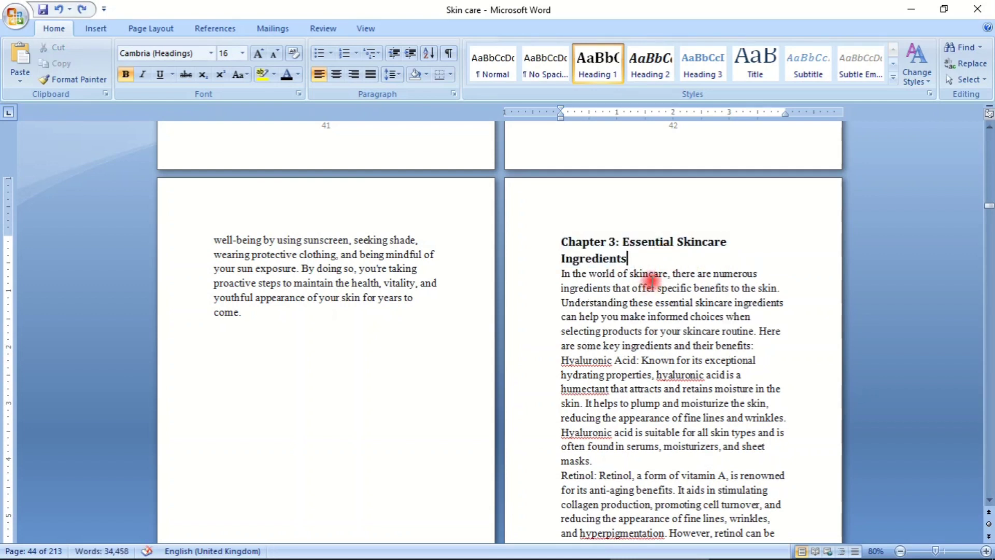
{"action": "key", "text": "Return"}
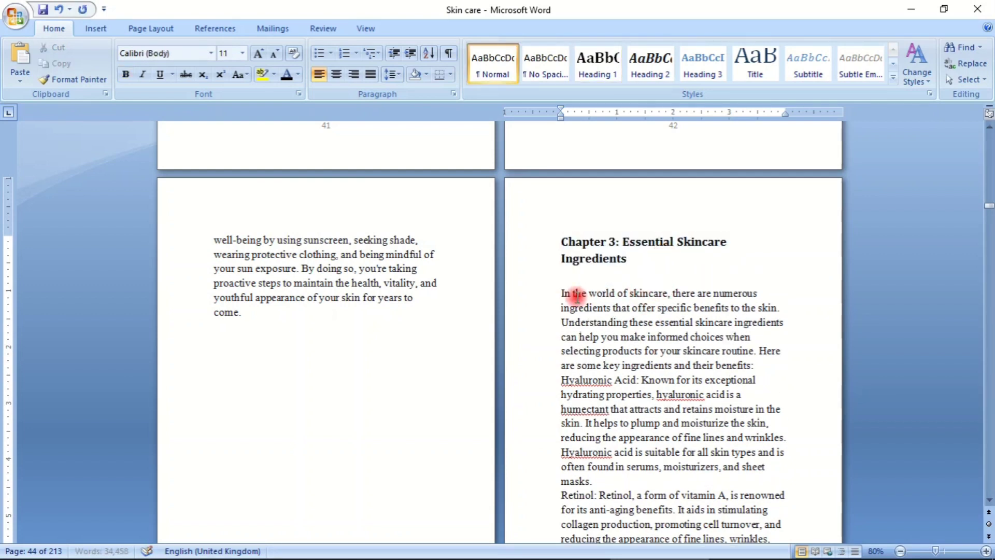
- Insert an empty line above and below the bold "Hyaluronic Acid and Moisture Retention" subheading
{"action": "scroll", "coordinate": [576, 295], "scroll_direction": "down", "scroll_amount": 15}
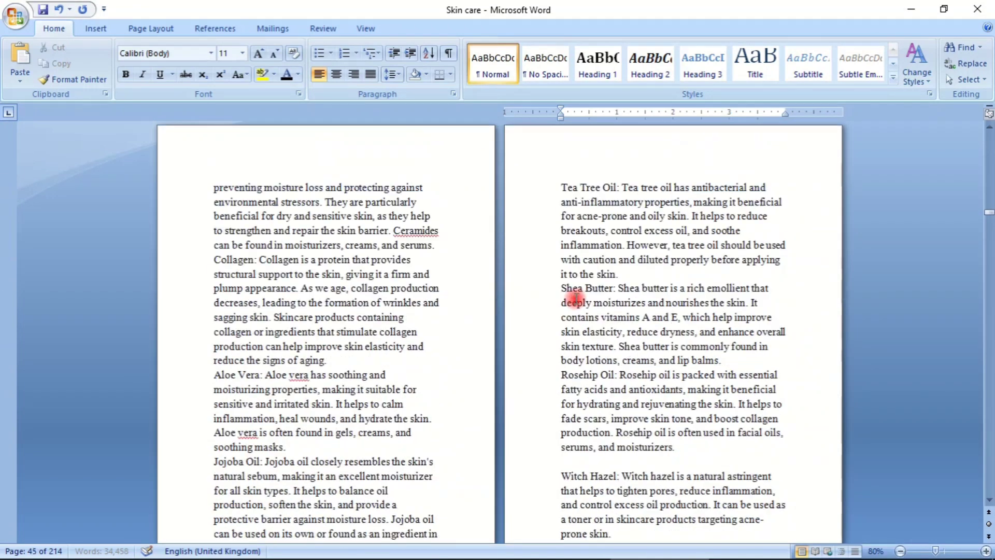
{"action": "scroll", "coordinate": [575, 301], "scroll_direction": "down", "scroll_amount": 20}
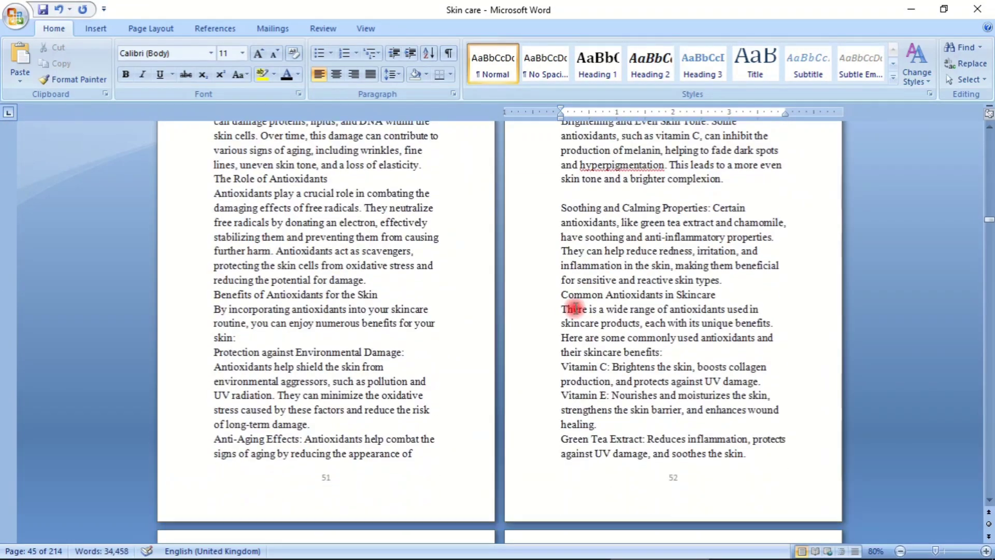
{"action": "scroll", "coordinate": [575, 308], "scroll_direction": "down", "scroll_amount": 20}
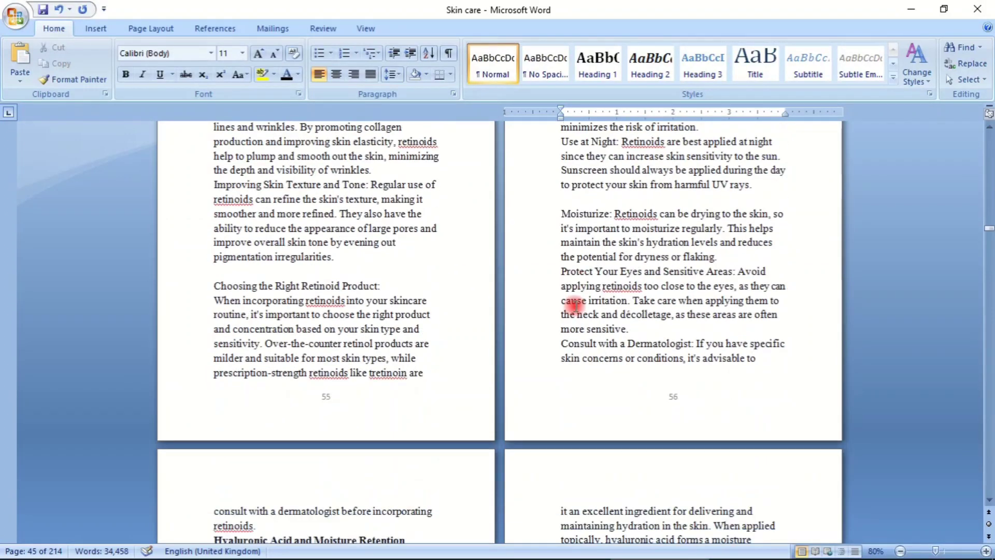
{"action": "scroll", "coordinate": [576, 306], "scroll_direction": "down", "scroll_amount": 15}
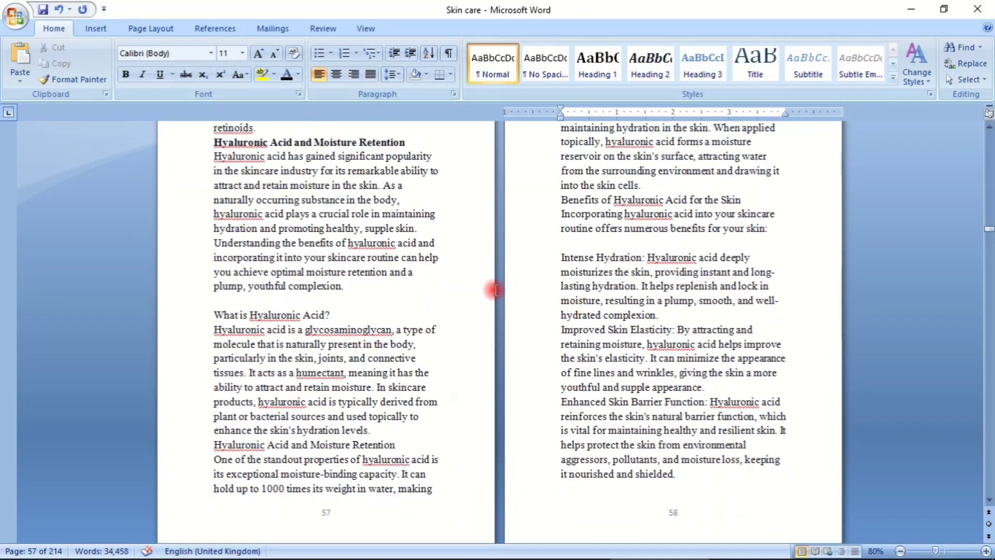
{"action": "scroll", "coordinate": [445, 269], "scroll_direction": "up", "scroll_amount": 4}
{"action": "left_click", "coordinate": [303, 246]}
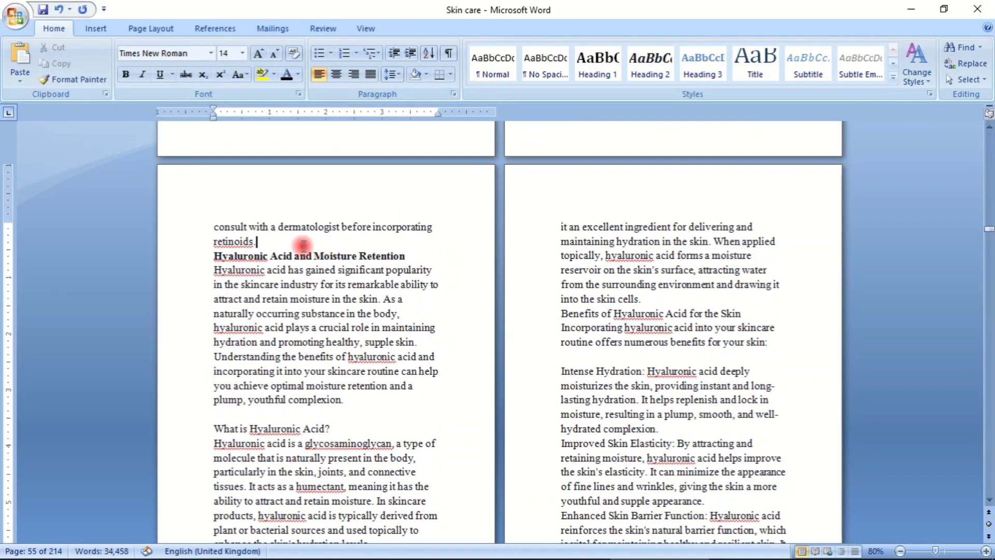
{"action": "key", "text": "Return"}
{"action": "left_click", "coordinate": [407, 266]}
{"action": "key", "text": "Return"}
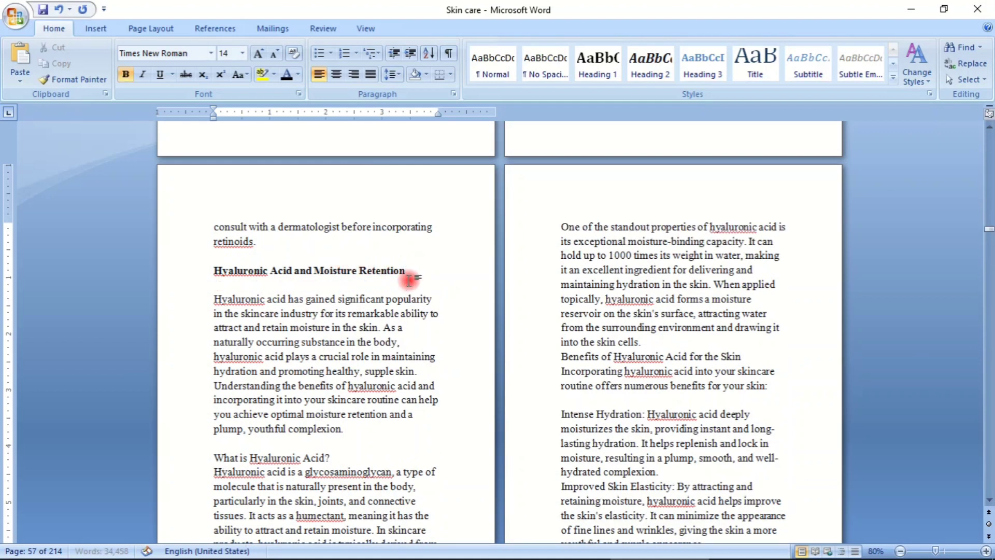
- Remove the extra empty line above "How to Use Hyaluronic Acid in Skincare", leaving a single empty line before it
{"action": "scroll", "coordinate": [409, 280], "scroll_direction": "down", "scroll_amount": 4}
{"action": "scroll", "coordinate": [332, 287], "scroll_direction": "down", "scroll_amount": 13}
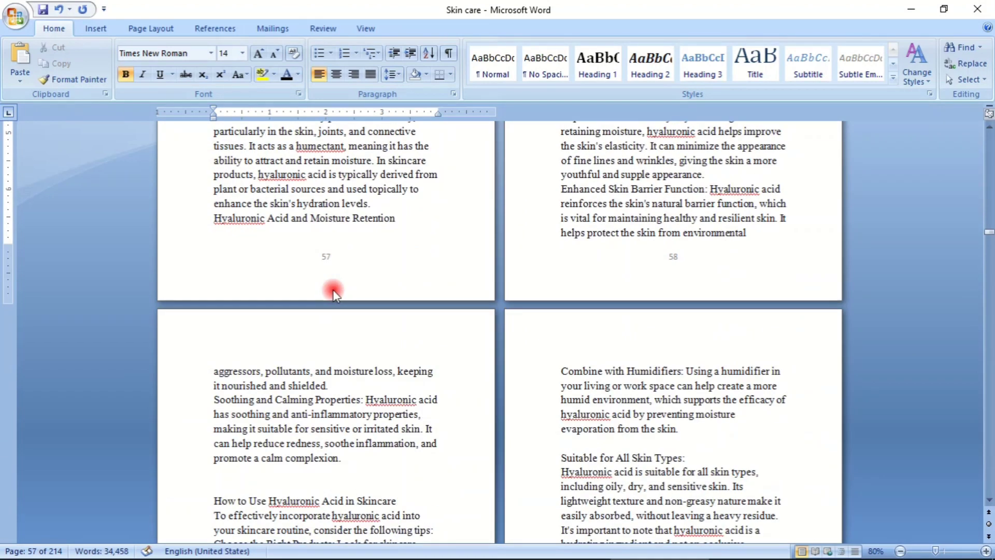
{"action": "scroll", "coordinate": [327, 296], "scroll_direction": "up", "scroll_amount": 1}
{"action": "scroll", "coordinate": [337, 316], "scroll_direction": "down", "scroll_amount": 2}
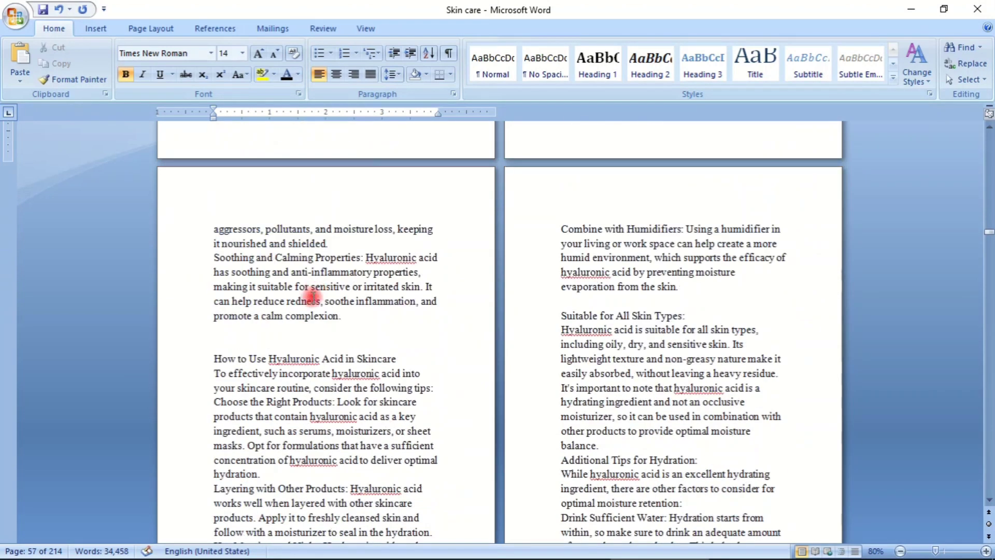
{"action": "left_click", "coordinate": [242, 342]}
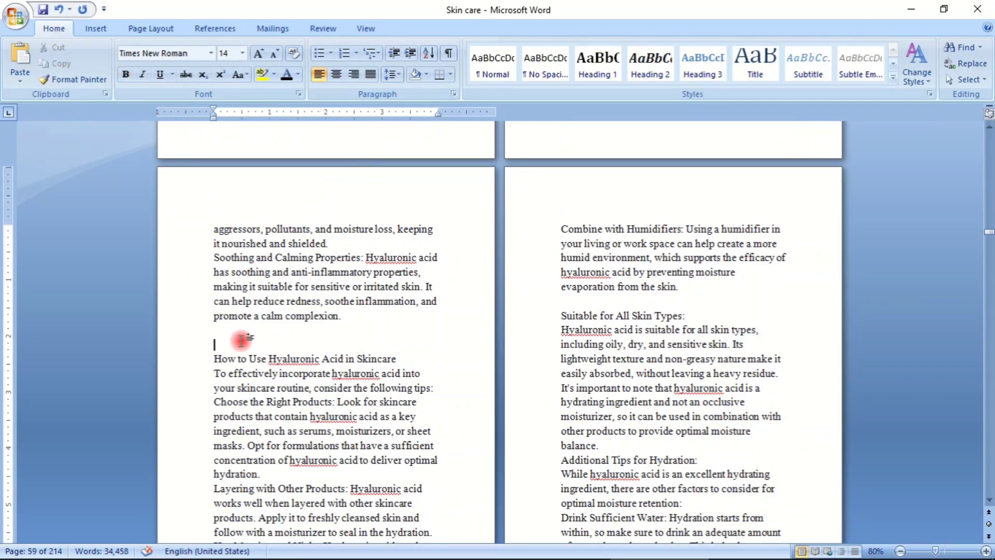
{"action": "key", "text": "BackSpace"}
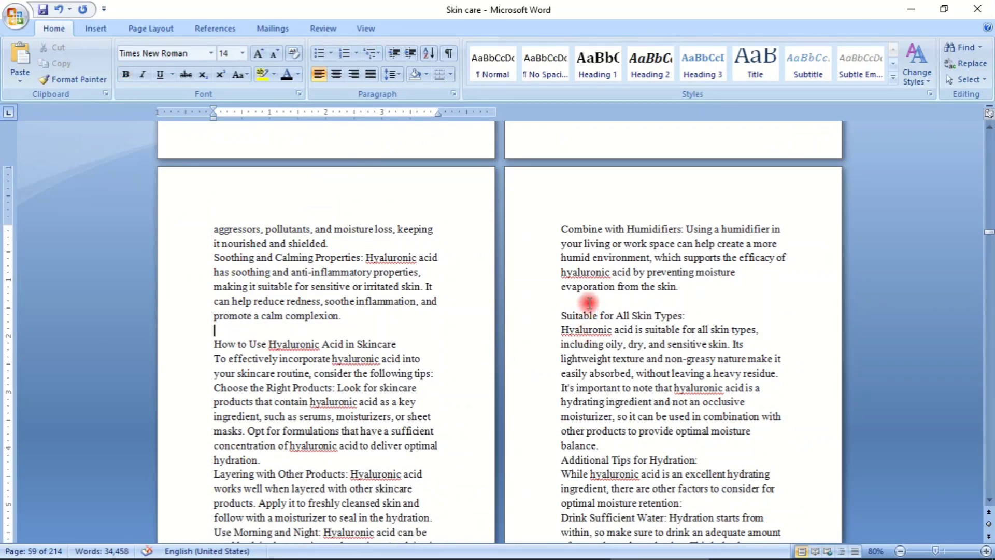
- Insert an empty line below the "Suitable for All Skin Types:" subheading, keeping one empty line above it
{"action": "left_click", "coordinate": [567, 304]}
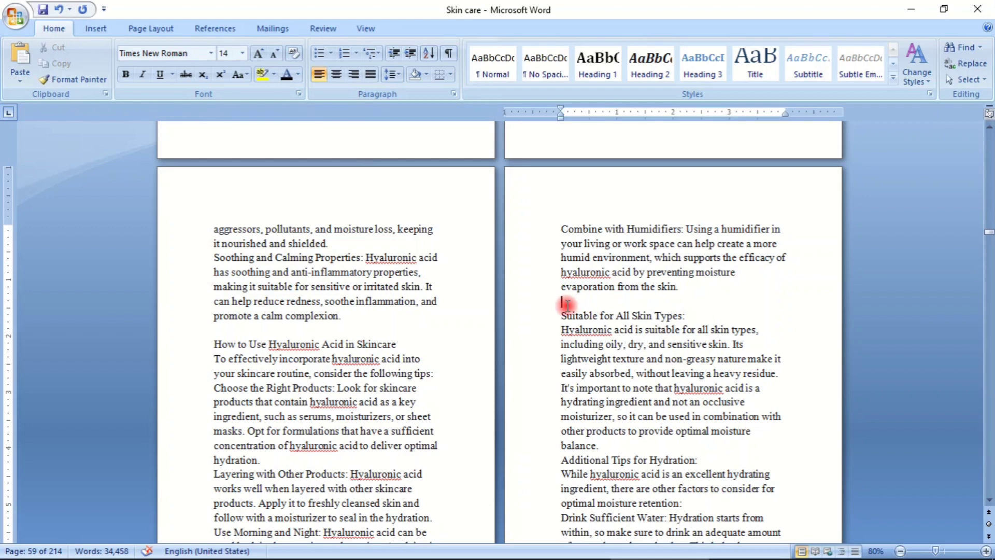
{"action": "key", "text": "BackSpace"}
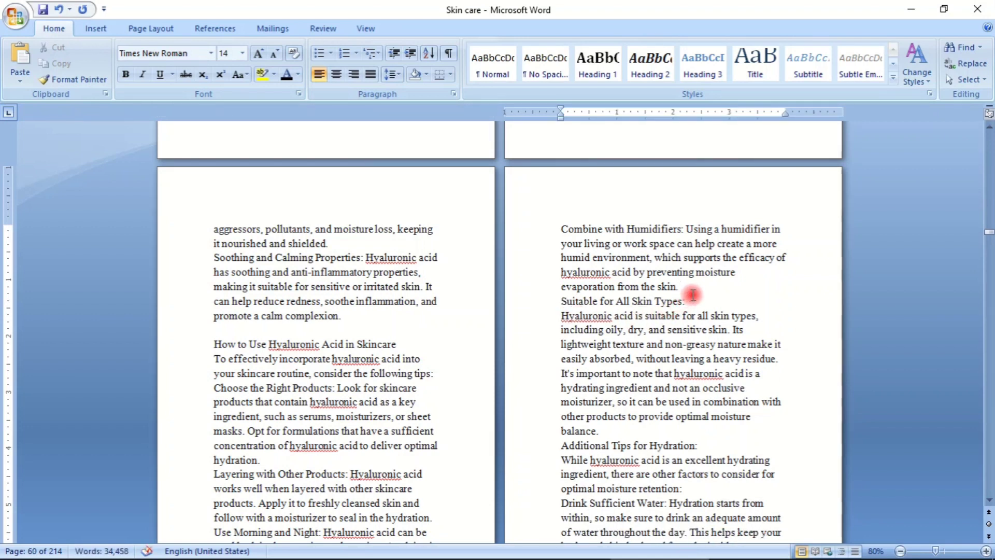
{"action": "key", "text": "Return"}
{"action": "key", "text": "Return"}
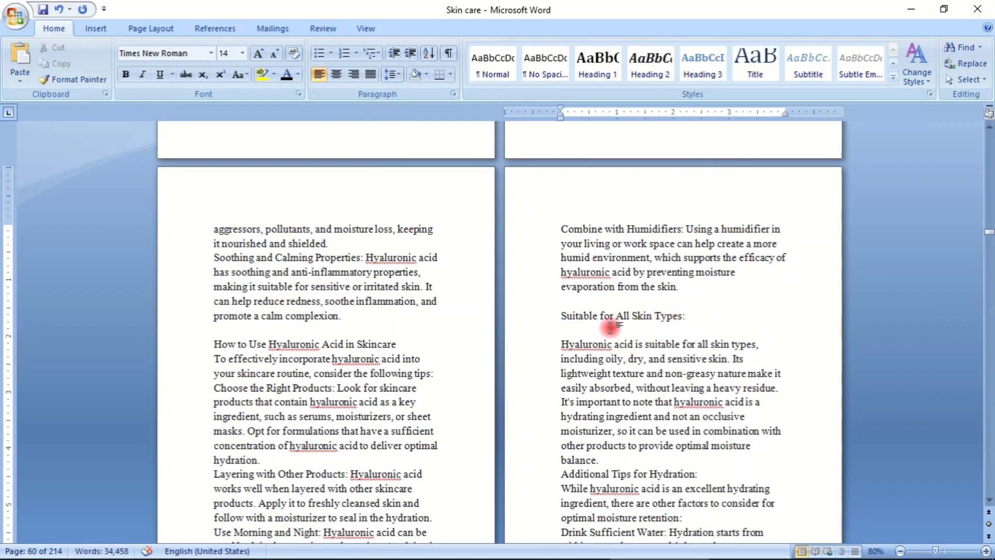
- Remove the empty line above the "Avoid Overwashing" paragraph
{"action": "scroll", "coordinate": [610, 331], "scroll_direction": "down", "scroll_amount": 8}
{"action": "scroll", "coordinate": [610, 332], "scroll_direction": "down", "scroll_amount": 3}
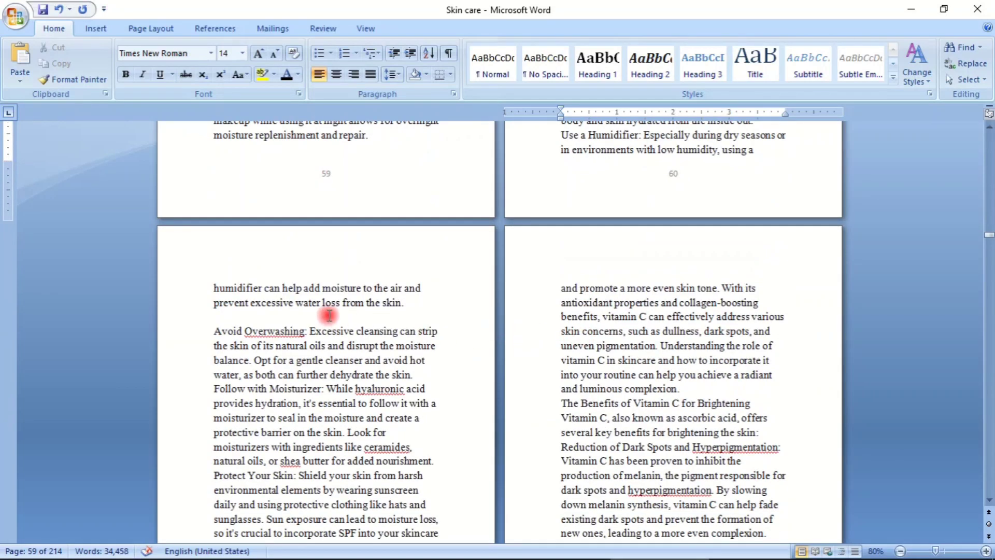
{"action": "left_click", "coordinate": [216, 315]}
{"action": "key", "text": "BackSpace"}
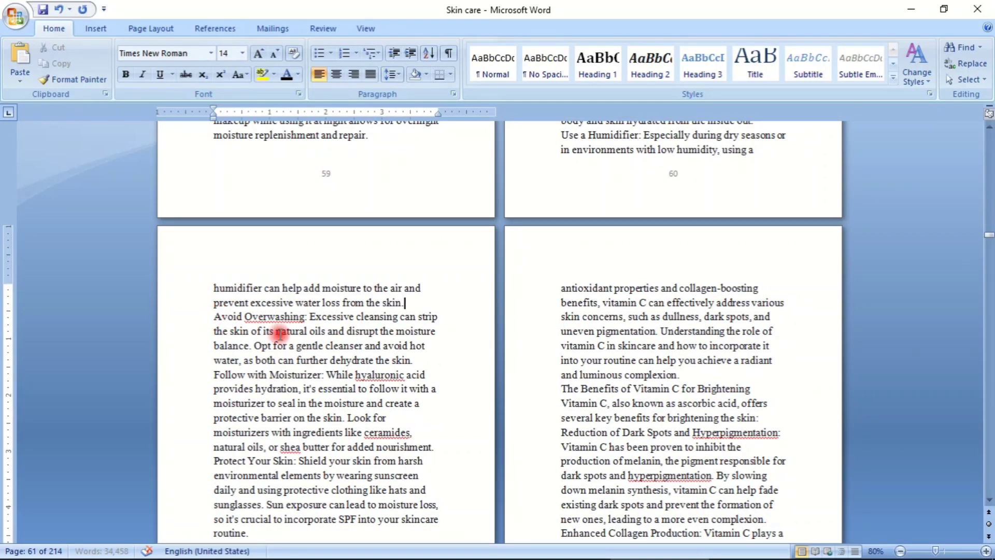
- Insert an empty line above and below the bold "Vitamin C and Brightening" subheading
{"action": "scroll", "coordinate": [644, 277], "scroll_direction": "down", "scroll_amount": 5}
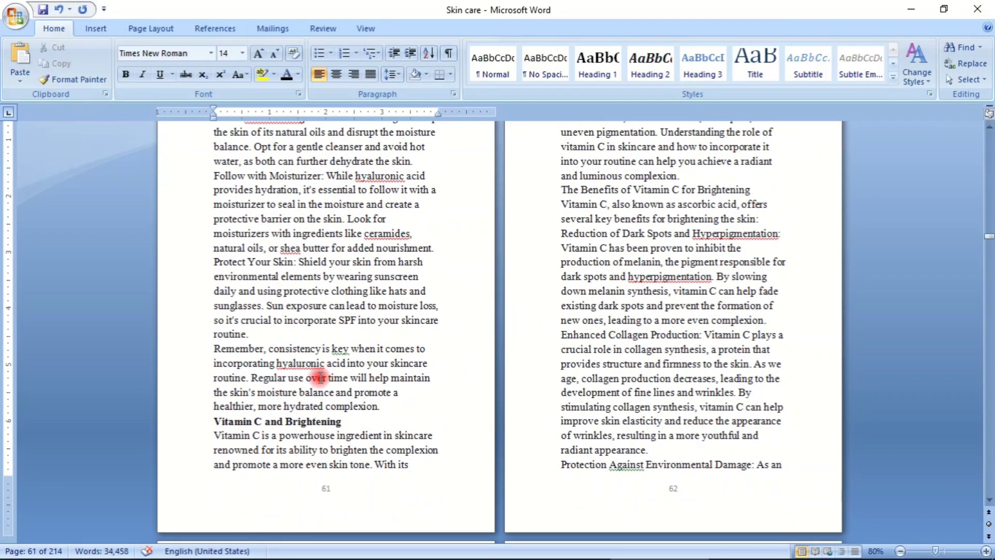
{"action": "key", "text": "Return"}
{"action": "left_click", "coordinate": [363, 435]}
{"action": "key", "text": "ctrl+Return"}
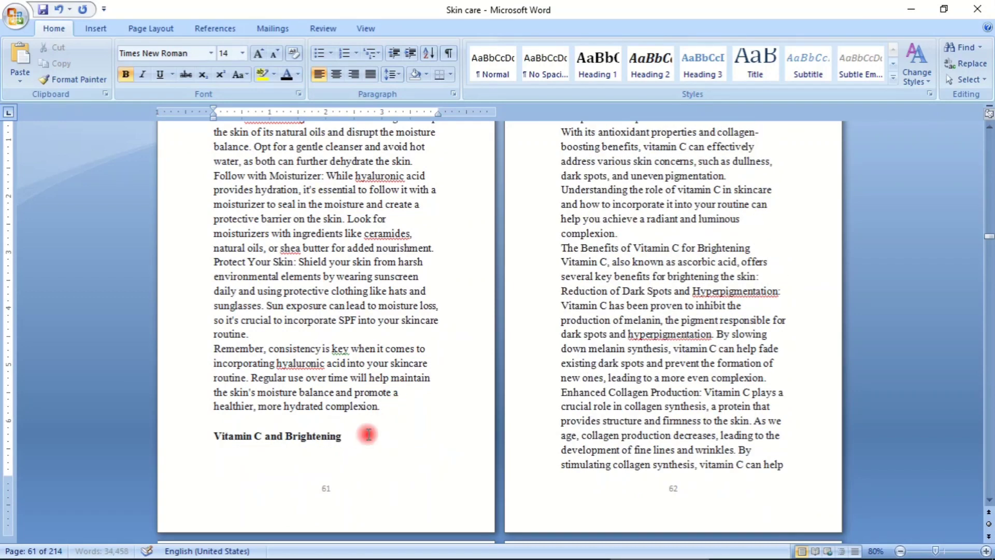
- Remove the empty line above the "Allow Absorption" paragraph
{"action": "scroll", "coordinate": [540, 359], "scroll_direction": "up", "scroll_amount": 4}
{"action": "scroll", "coordinate": [620, 351], "scroll_direction": "down", "scroll_amount": 15}
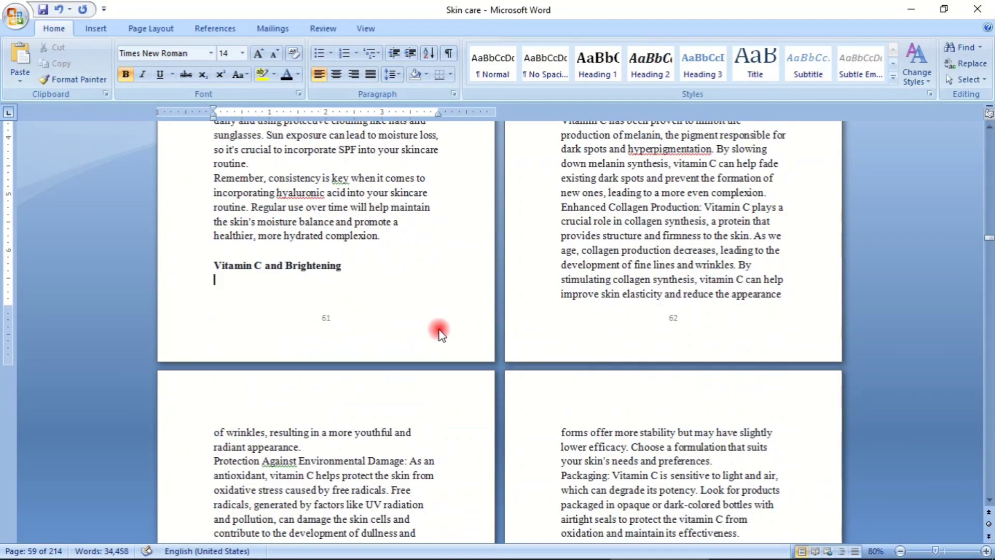
{"action": "scroll", "coordinate": [518, 310], "scroll_direction": "down", "scroll_amount": 5}
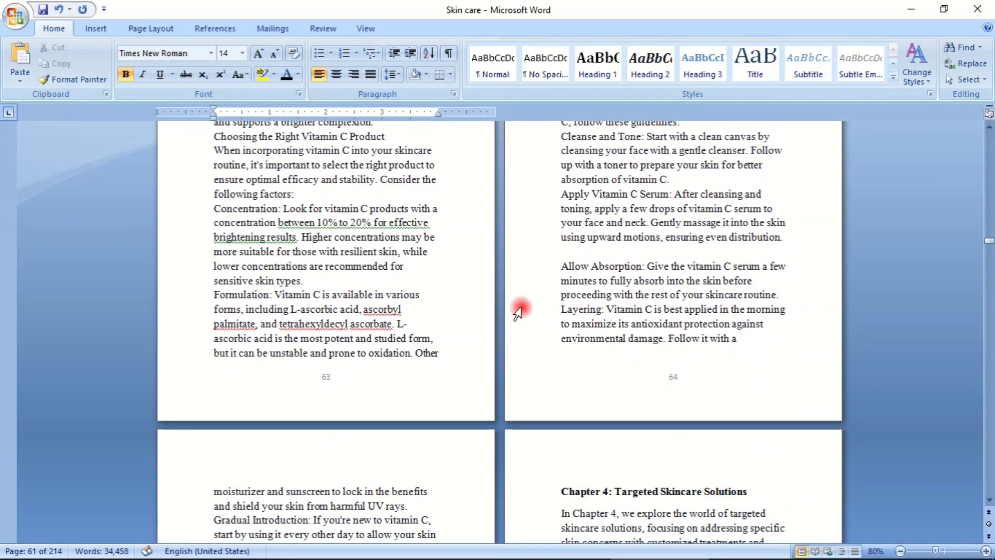
{"action": "double_click", "coordinate": [577, 264]}
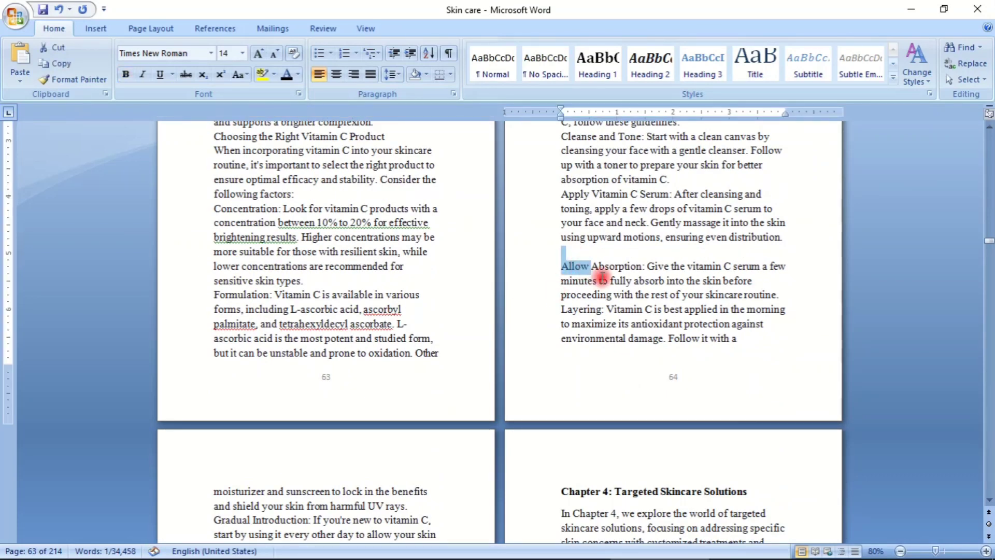
{"action": "left_click", "coordinate": [570, 254]}
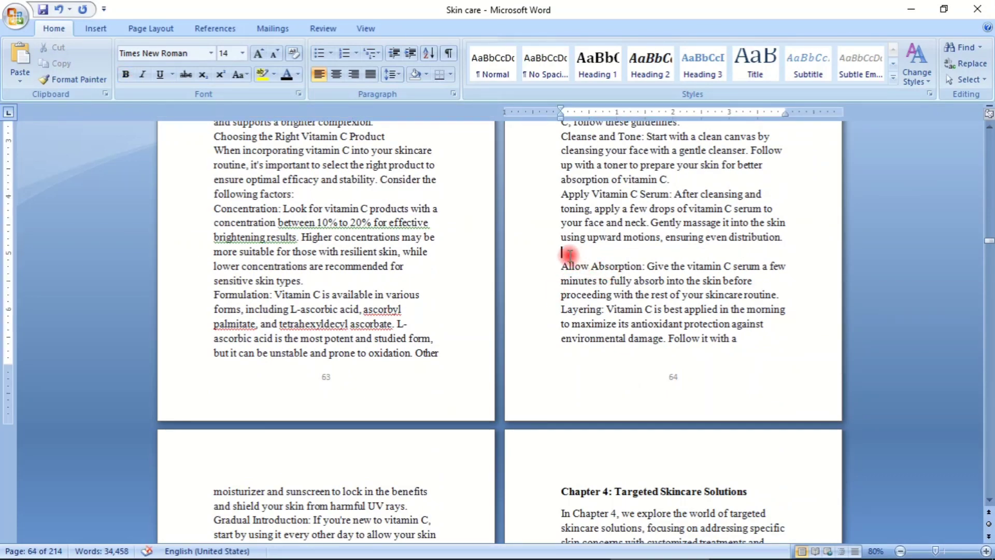
{"action": "key", "text": "BackSpace"}
- Apply the Heading 1 style to the "Chapter 4: Targeted Skincare Solutions" title and insert an empty line below it
{"action": "scroll", "coordinate": [580, 265], "scroll_direction": "down", "scroll_amount": 6}
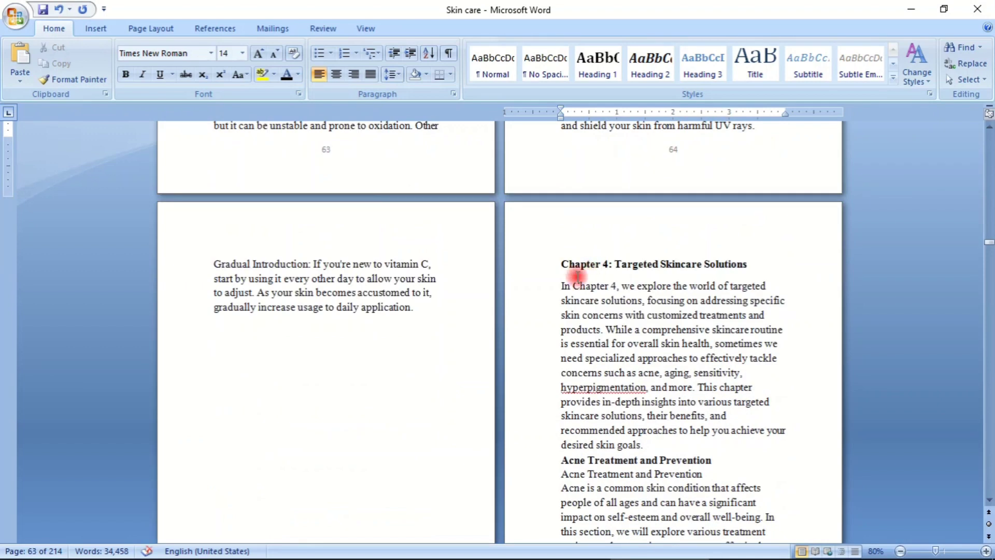
{"action": "left_click_drag", "start_coordinate": [562, 265], "coordinate": [766, 270]}
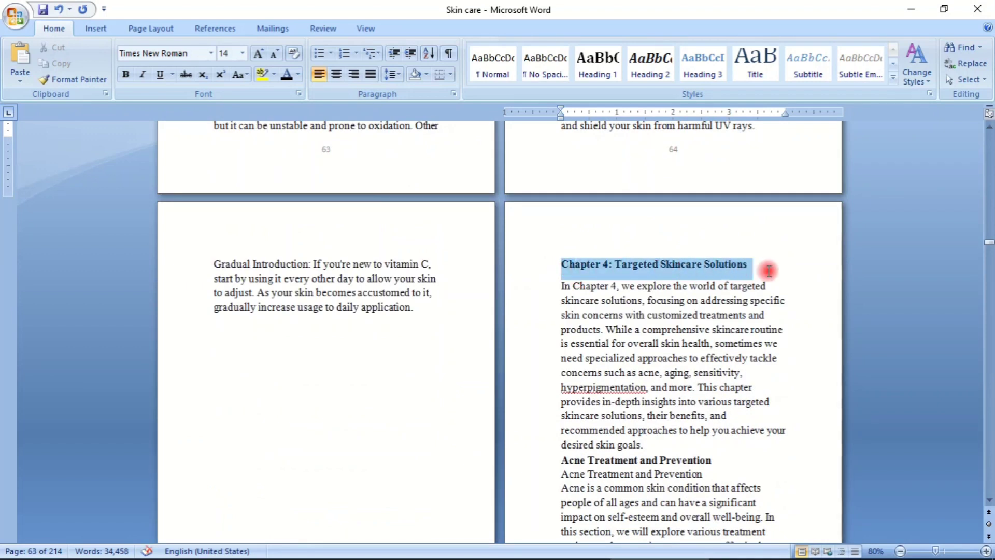
{"action": "left_click", "coordinate": [608, 84]}
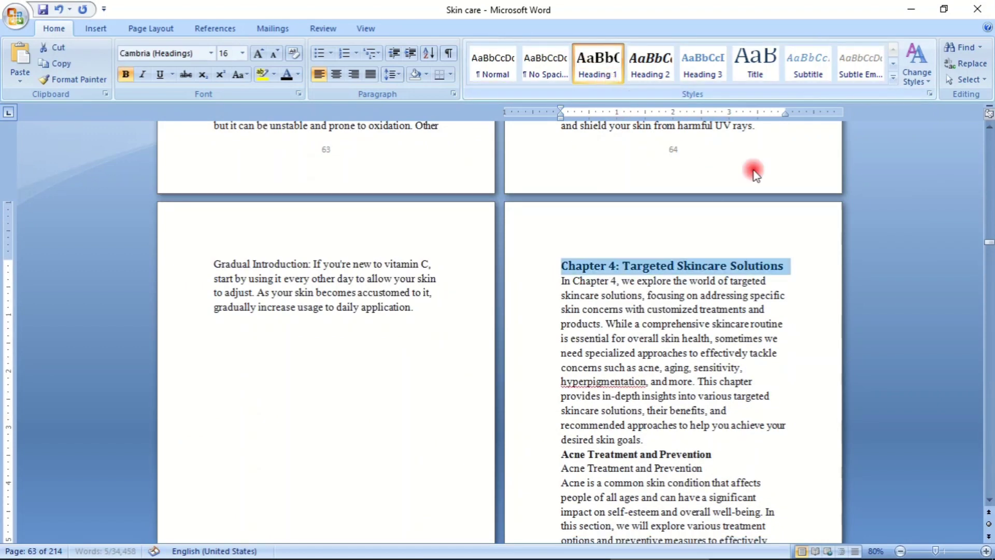
{"action": "left_click", "coordinate": [796, 262]}
{"action": "key", "text": "Return"}
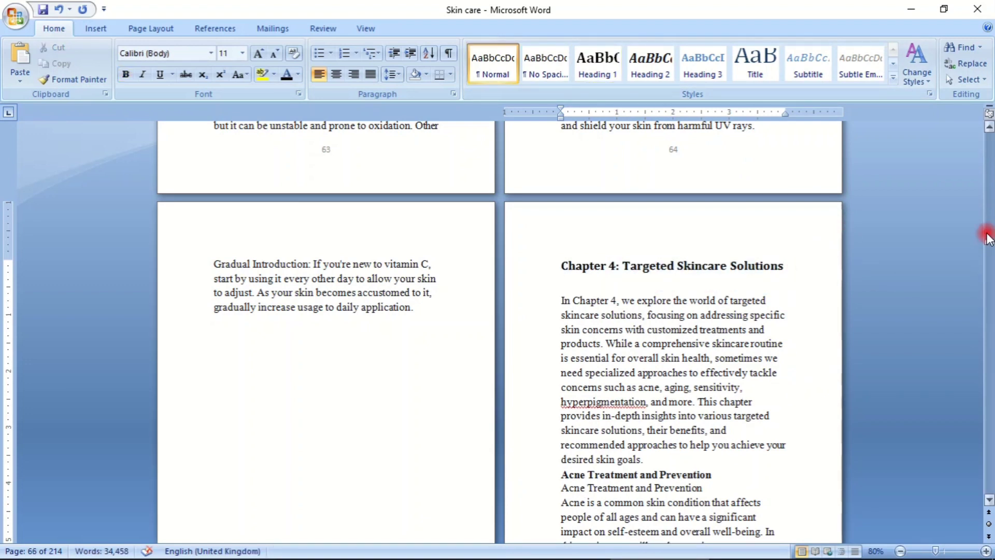
- Start a new line below the "TABLE OF CONTENTS" title near the beginning of the book
{"action": "left_click_drag", "start_coordinate": [987, 248], "coordinate": [984, 118]}
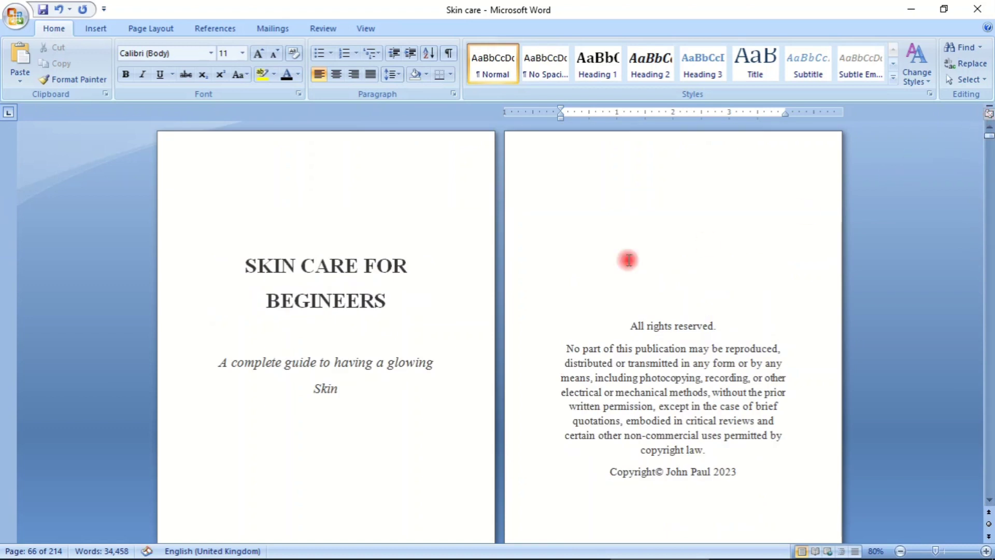
{"action": "scroll", "coordinate": [361, 327], "scroll_direction": "down", "scroll_amount": 10}
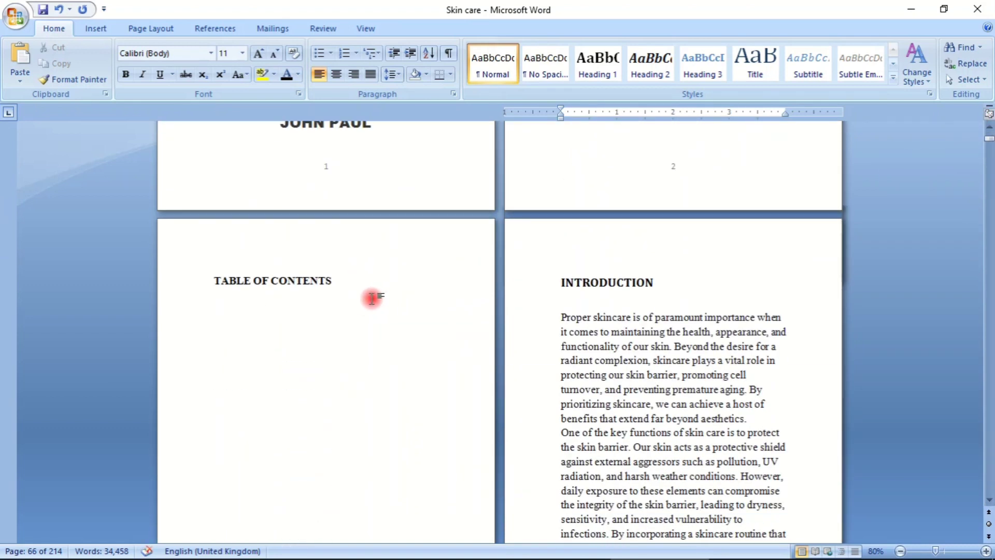
{"action": "left_click", "coordinate": [351, 284]}
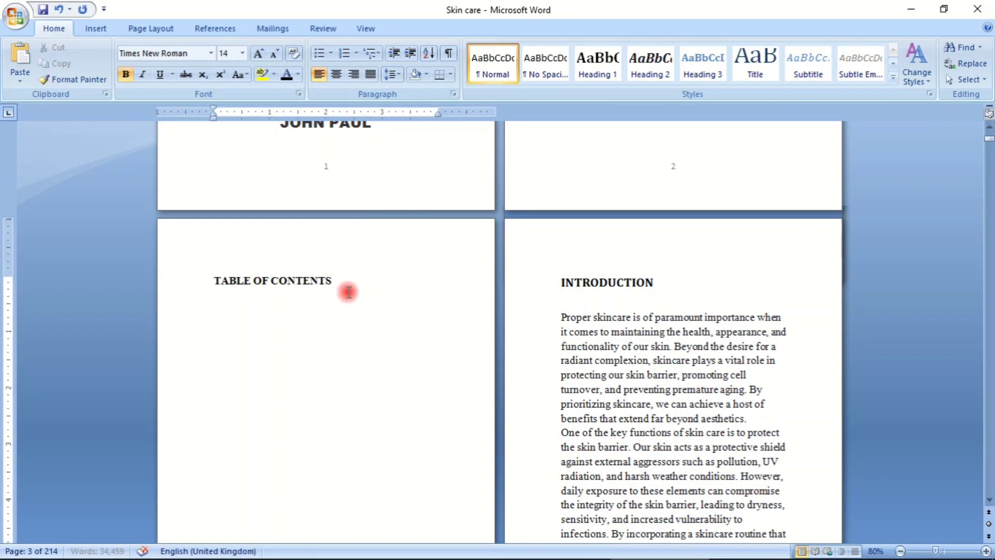
{"action": "key", "text": "Return"}
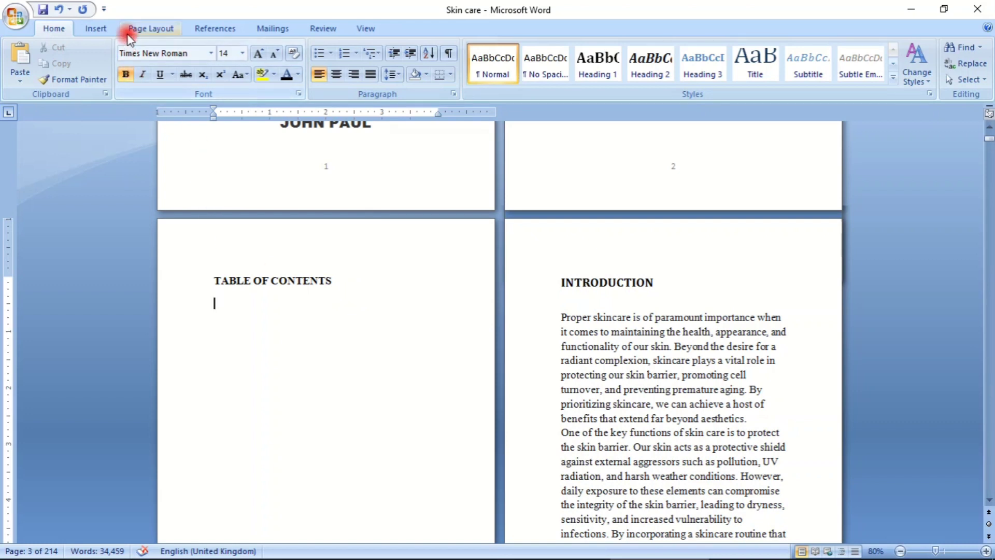
{"action": "left_click", "coordinate": [217, 32]}
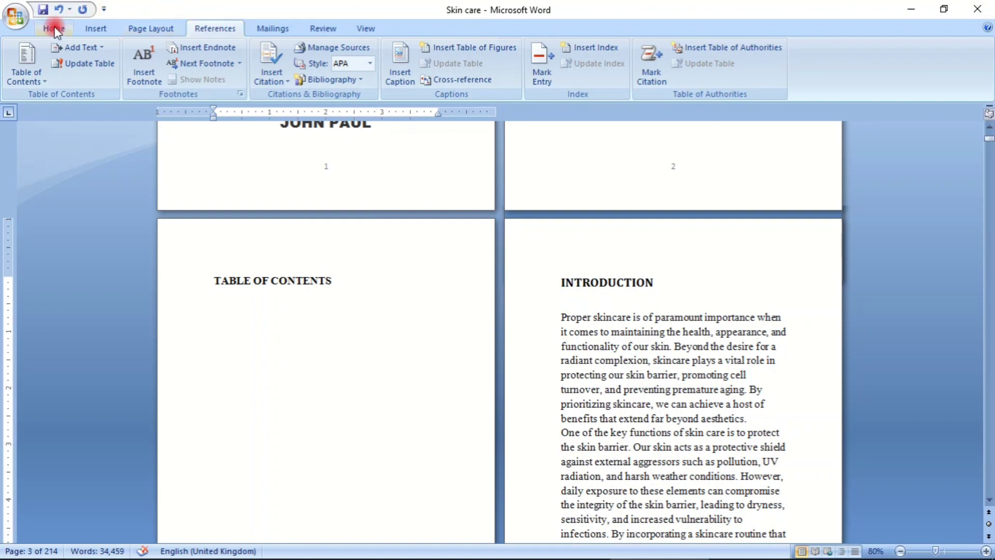
{"action": "left_click", "coordinate": [24, 73]}
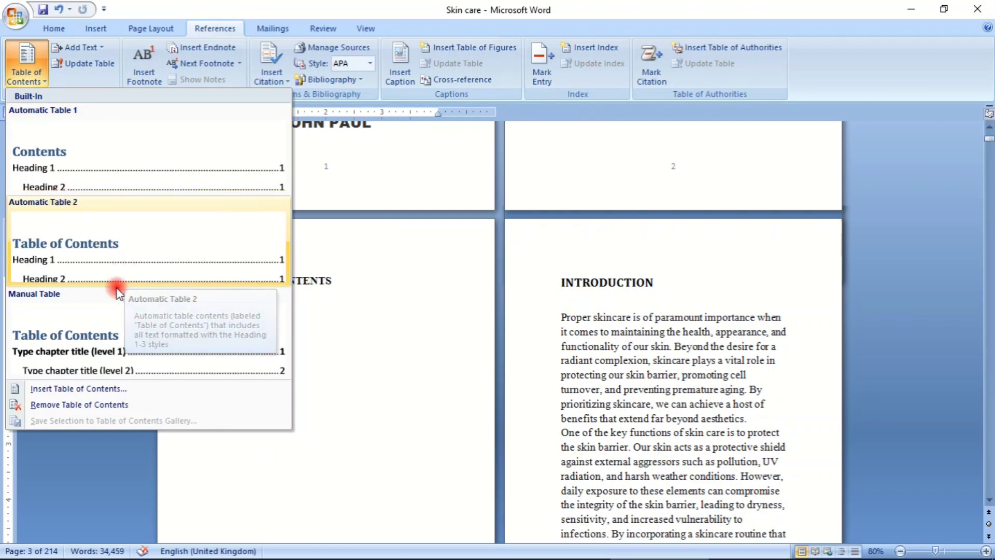
{"action": "left_click", "coordinate": [99, 389]}
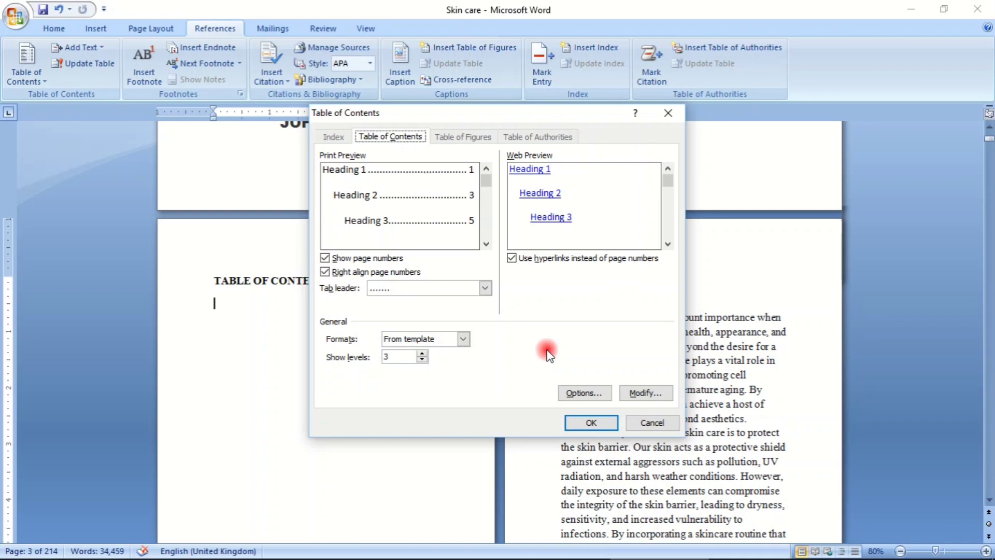
{"action": "left_click", "coordinate": [668, 113]}
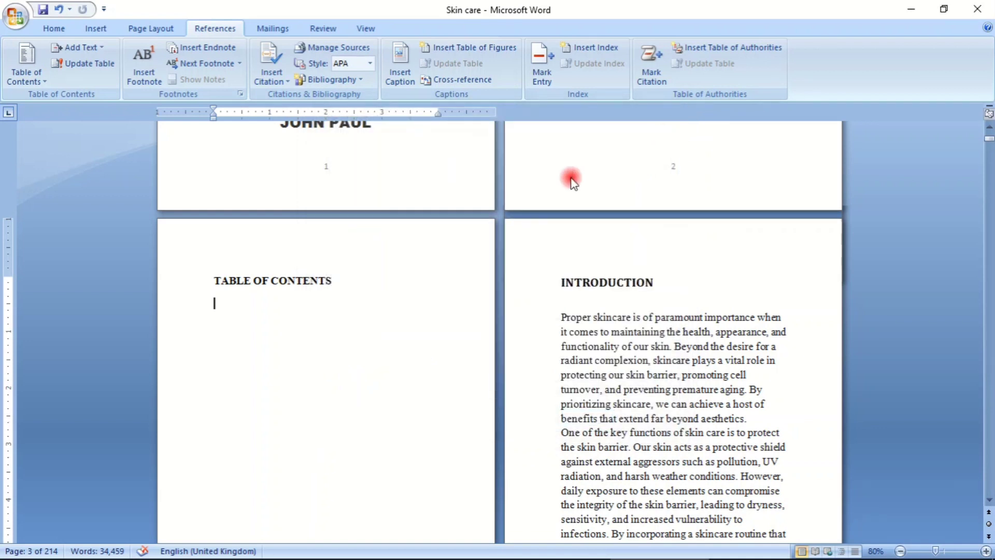
- Insert a table of contents below the "TABLE OF CONTENTS" title with three levels, dotted leaders, right-aligned page numbers and hyperlinks
{"action": "left_click", "coordinate": [53, 48]}
{"action": "left_click", "coordinate": [47, 27]}
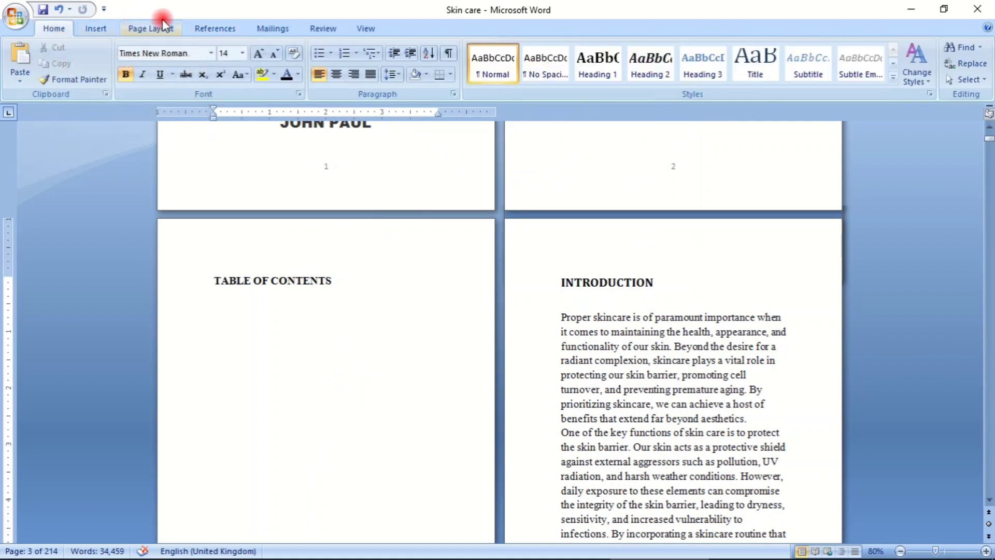
{"action": "left_click", "coordinate": [212, 28]}
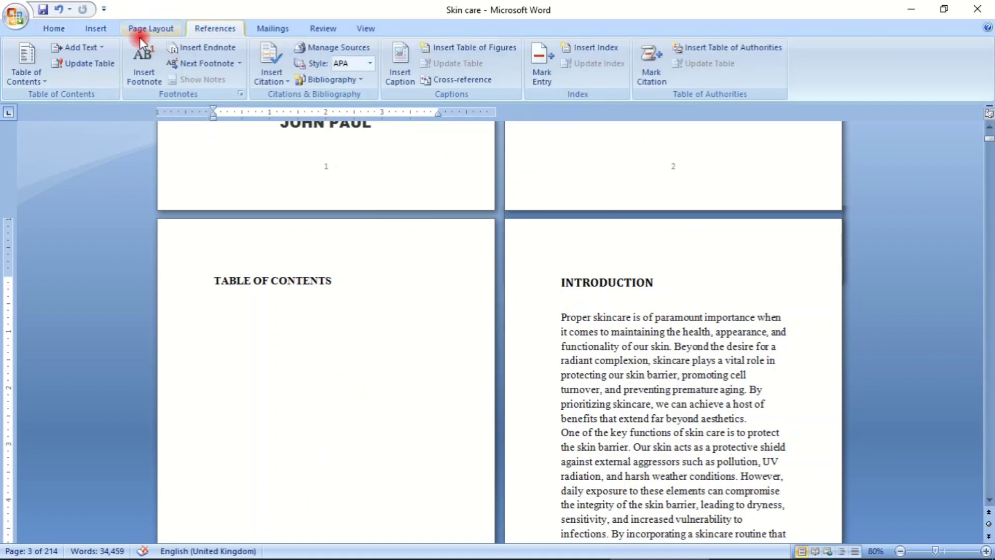
{"action": "left_click", "coordinate": [34, 72]}
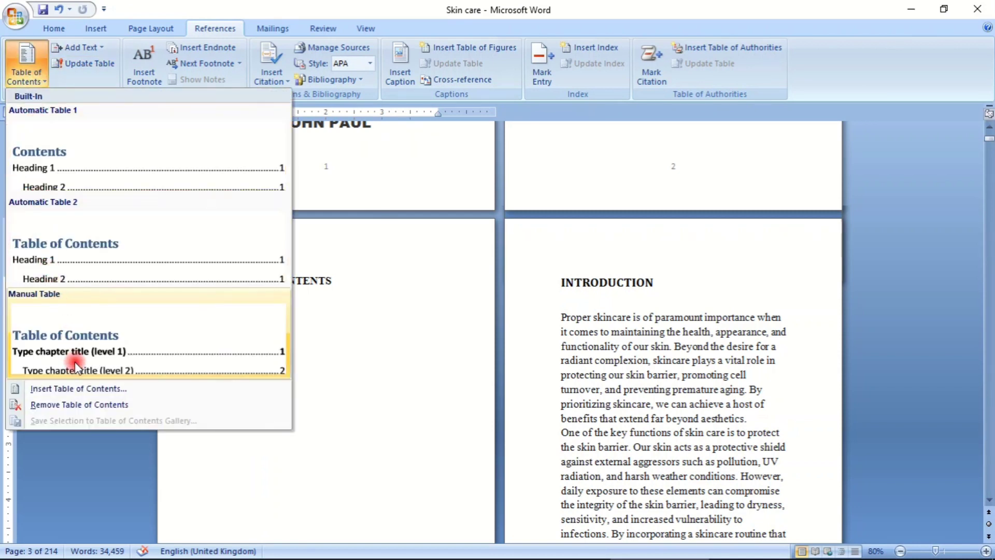
{"action": "left_click", "coordinate": [120, 390]}
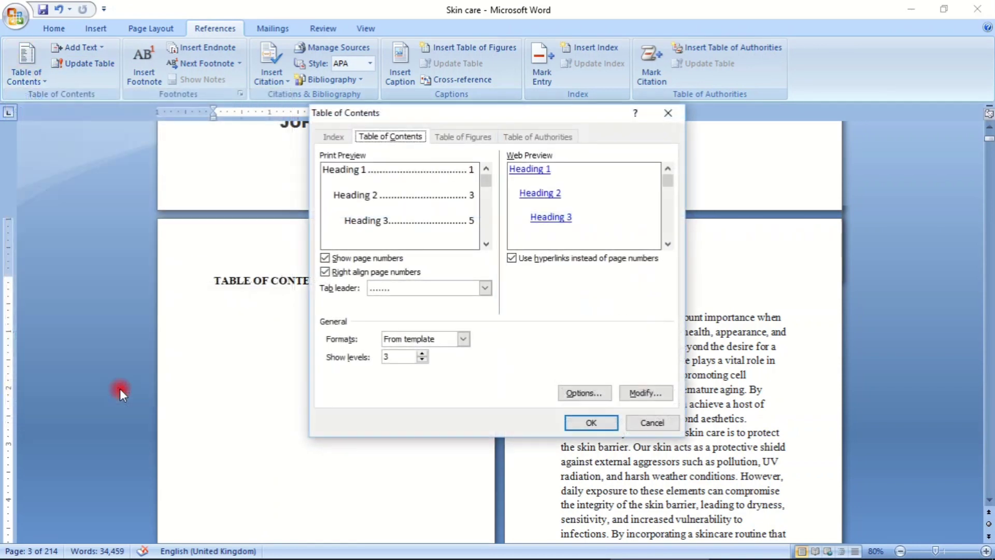
{"action": "left_click", "coordinate": [592, 423]}
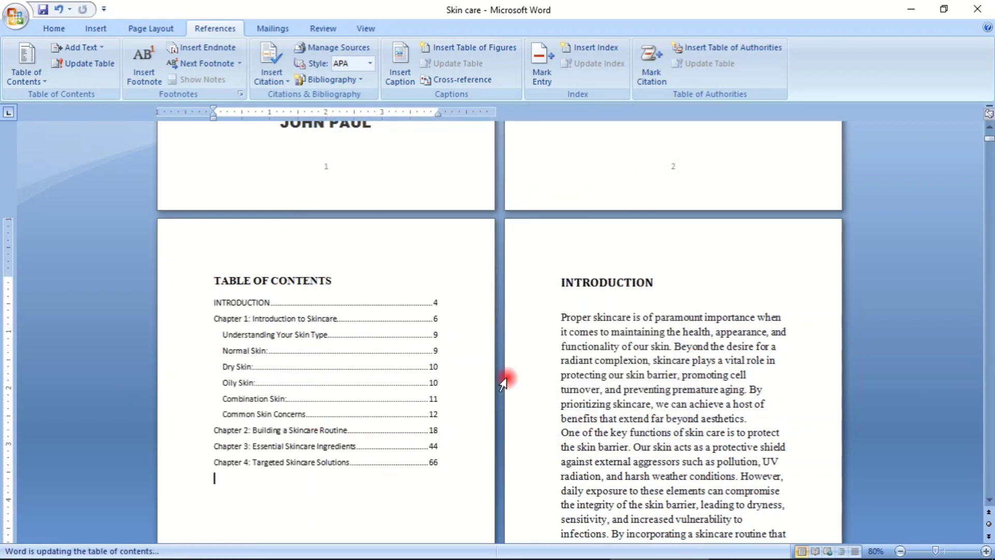
- Check which styles are applied to the INTRODUCTION title, its first paragraph and the "Chapter 1: Introduction to Skincare" title
{"action": "scroll", "coordinate": [319, 479], "scroll_direction": "down", "scroll_amount": 1}
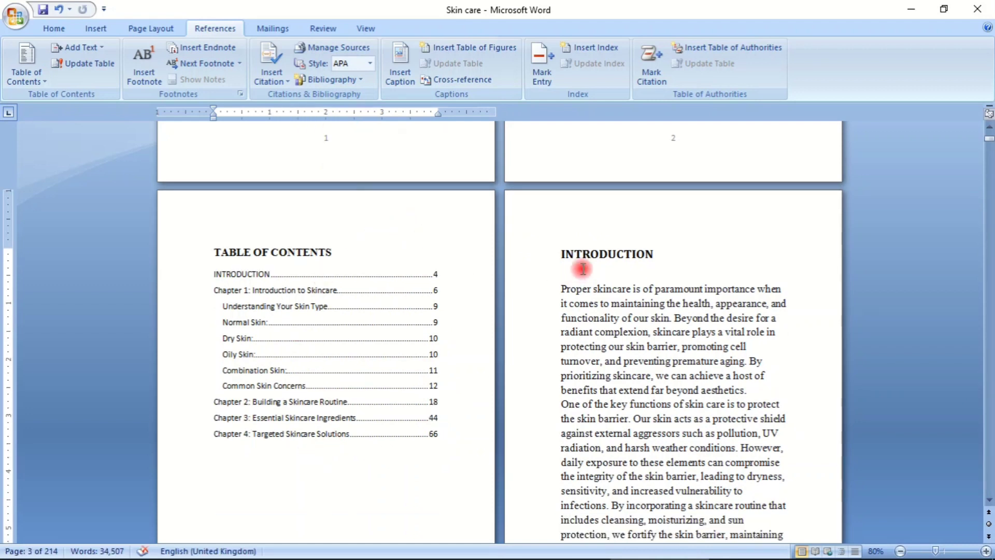
{"action": "left_click", "coordinate": [58, 28]}
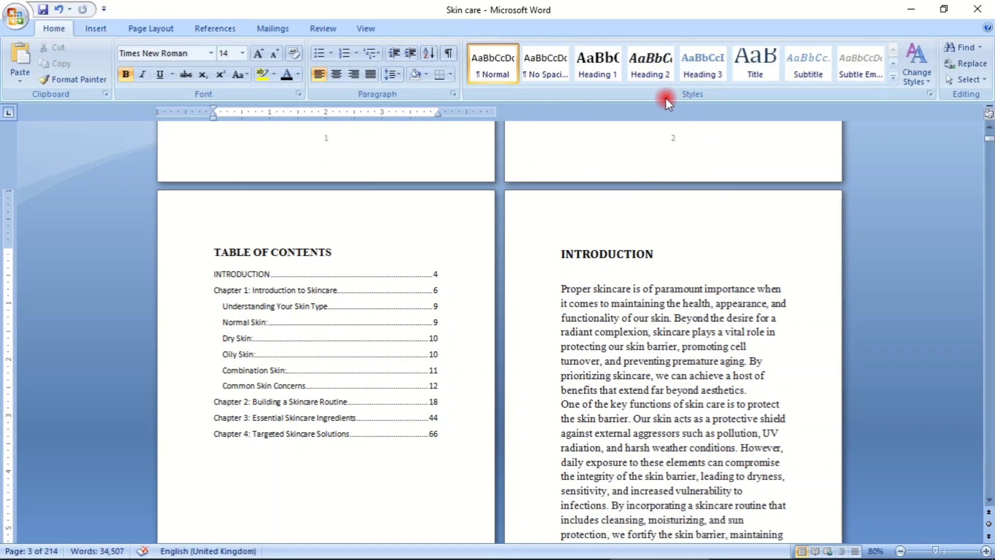
{"action": "left_click", "coordinate": [616, 255]}
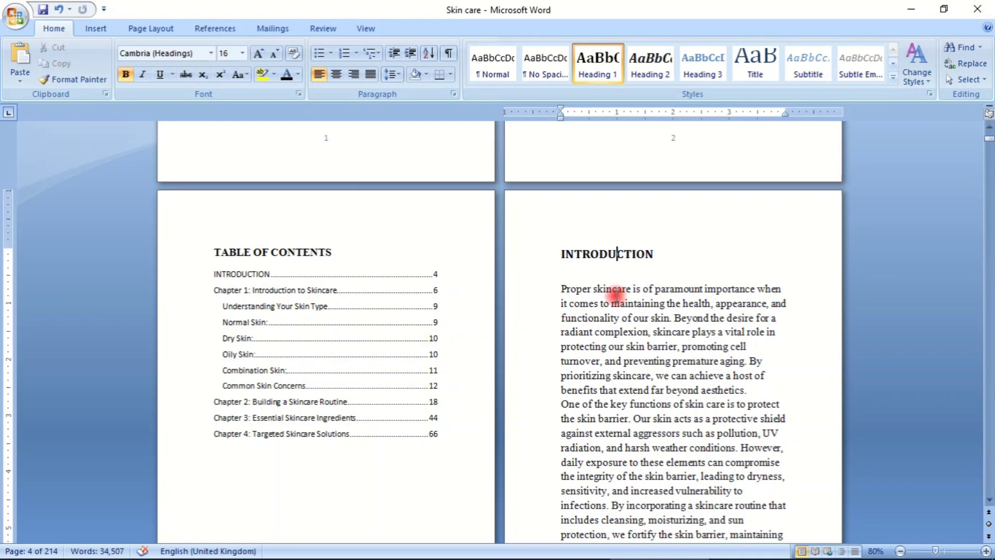
{"action": "left_click", "coordinate": [616, 293]}
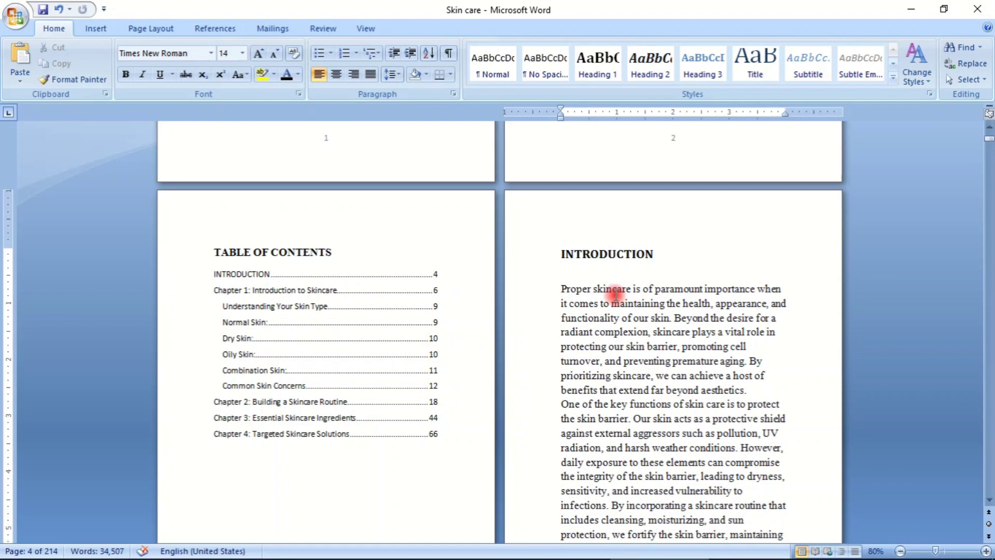
{"action": "scroll", "coordinate": [612, 285], "scroll_direction": "down", "scroll_amount": 10}
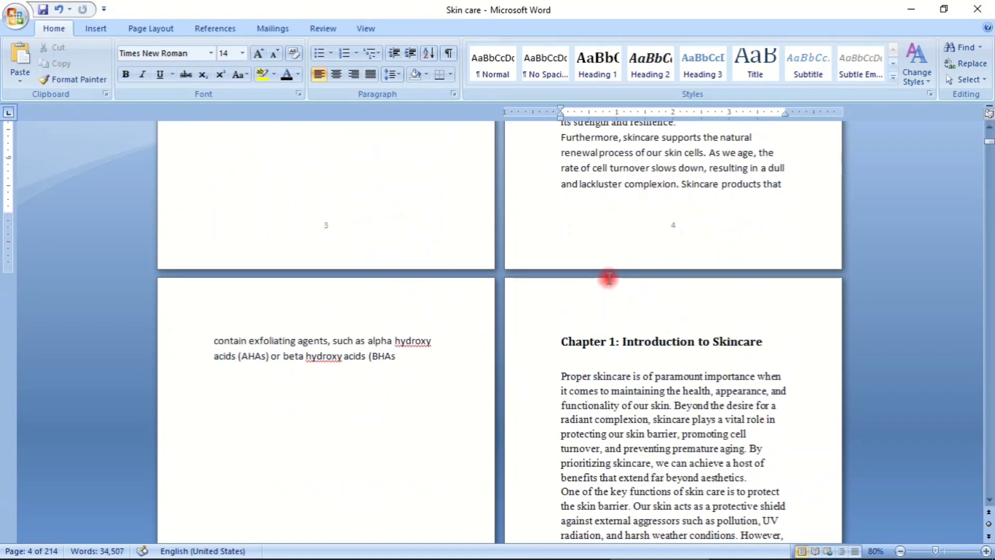
{"action": "left_click", "coordinate": [612, 345]}
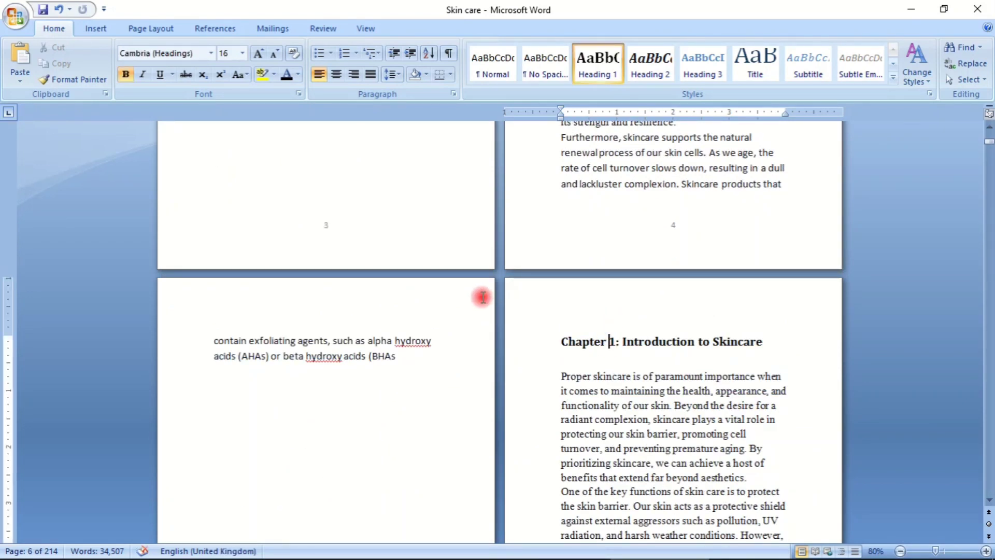
{"action": "scroll", "coordinate": [582, 260], "scroll_direction": "up", "scroll_amount": 8}
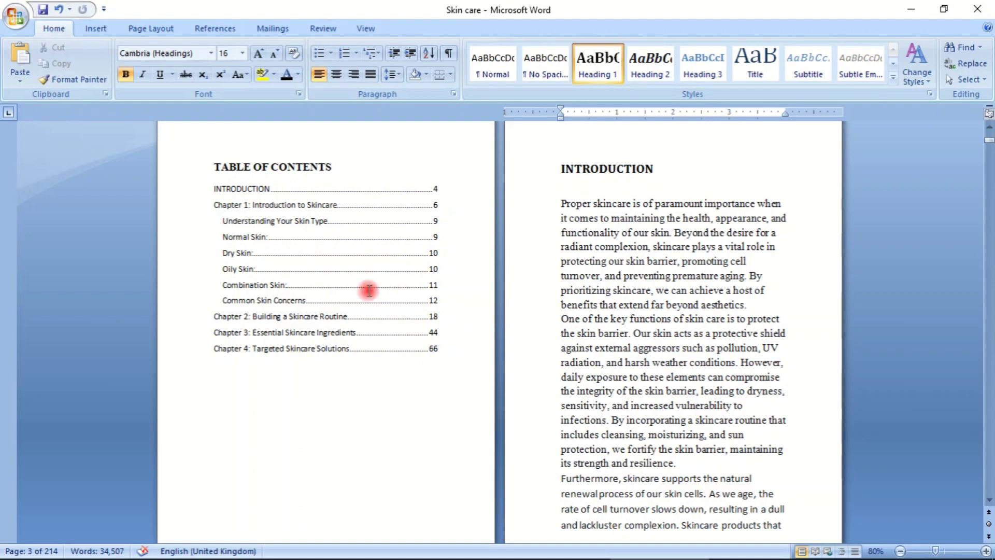
- Set the line spacing of all table of contents entries to 1.5
{"action": "left_click_drag", "start_coordinate": [208, 188], "coordinate": [322, 332]}
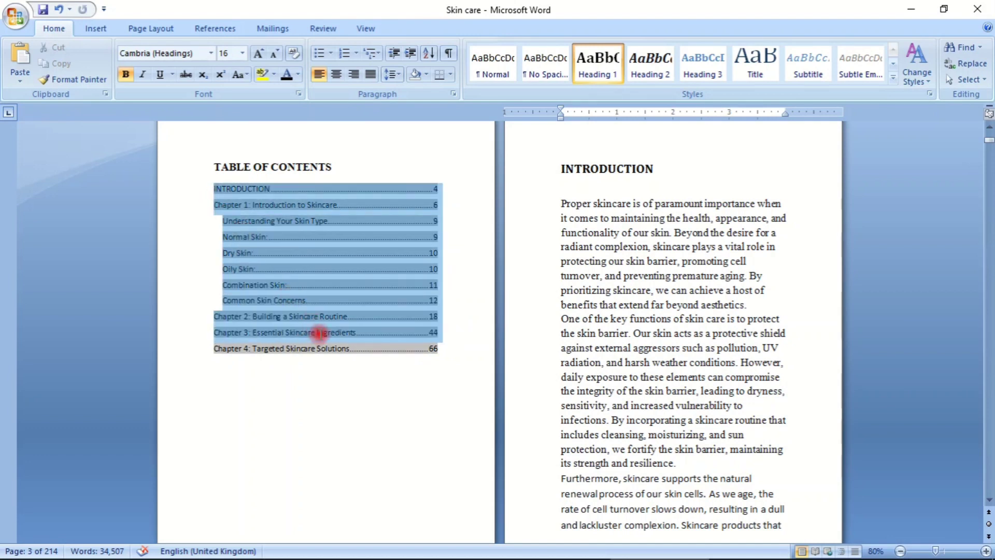
{"action": "left_click", "coordinate": [393, 74]}
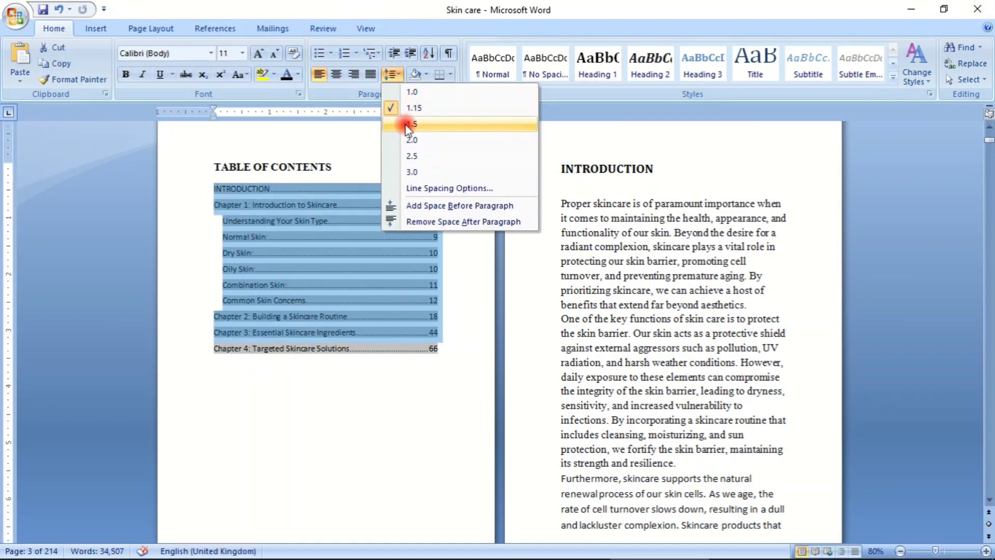
{"action": "left_click", "coordinate": [400, 125]}
{"action": "left_click", "coordinate": [398, 150]}
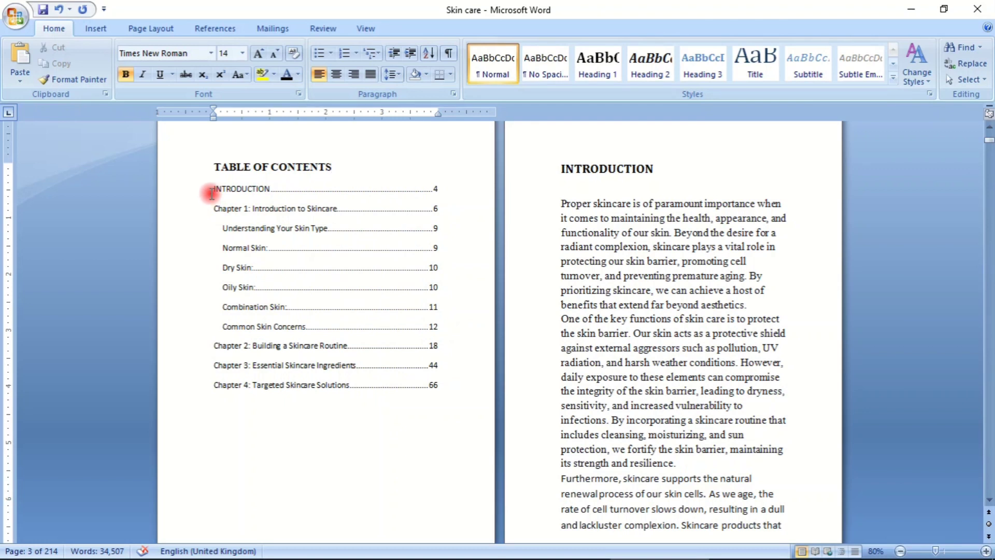
- Bold the "INTRODUCTION" and "Chapter 1: Introduction to Skincare" titles in the table of contents
{"action": "left_click_drag", "start_coordinate": [211, 193], "coordinate": [273, 189]}
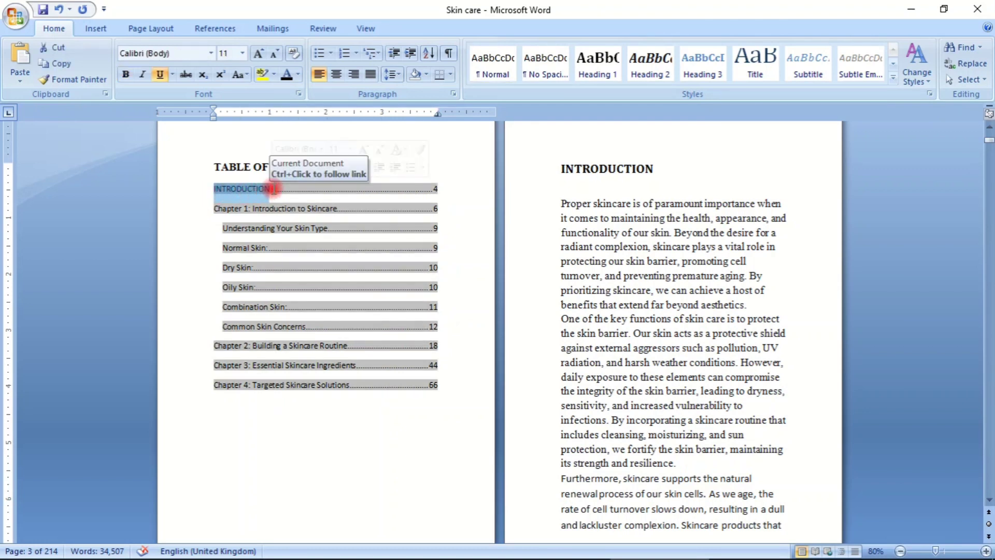
{"action": "left_click", "coordinate": [271, 418]}
{"action": "left_click_drag", "start_coordinate": [214, 207], "coordinate": [329, 212]}
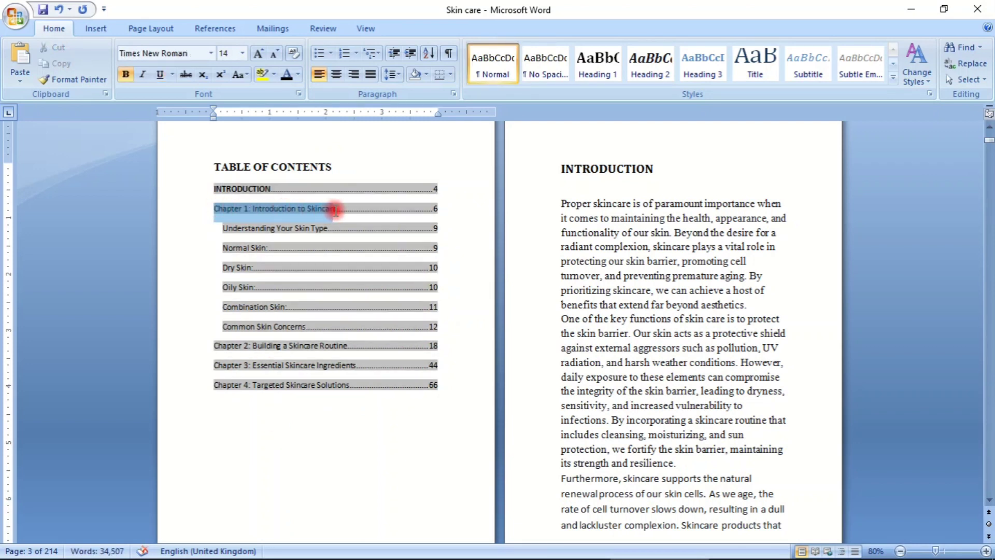
{"action": "left_click_drag", "start_coordinate": [337, 211], "coordinate": [337, 211]}
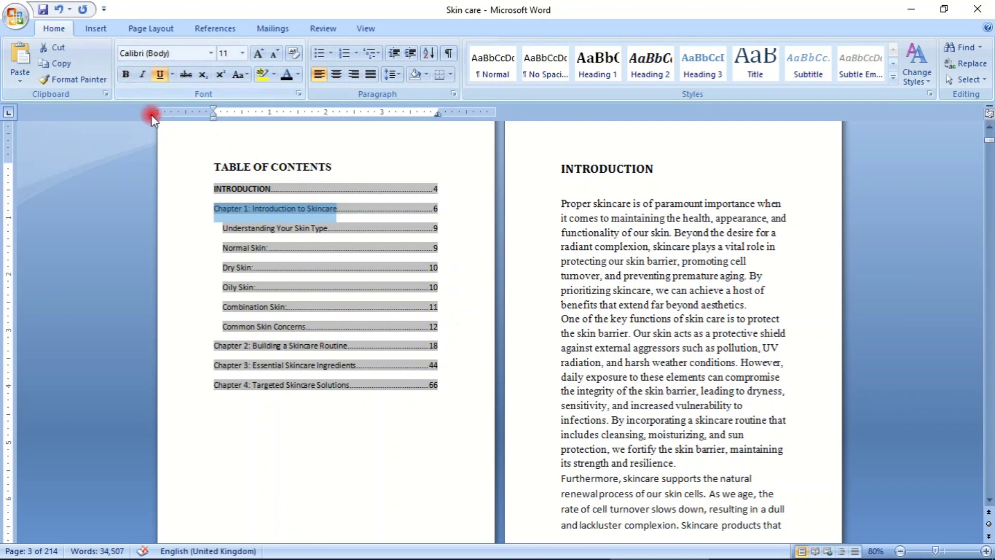
{"action": "left_click", "coordinate": [126, 74]}
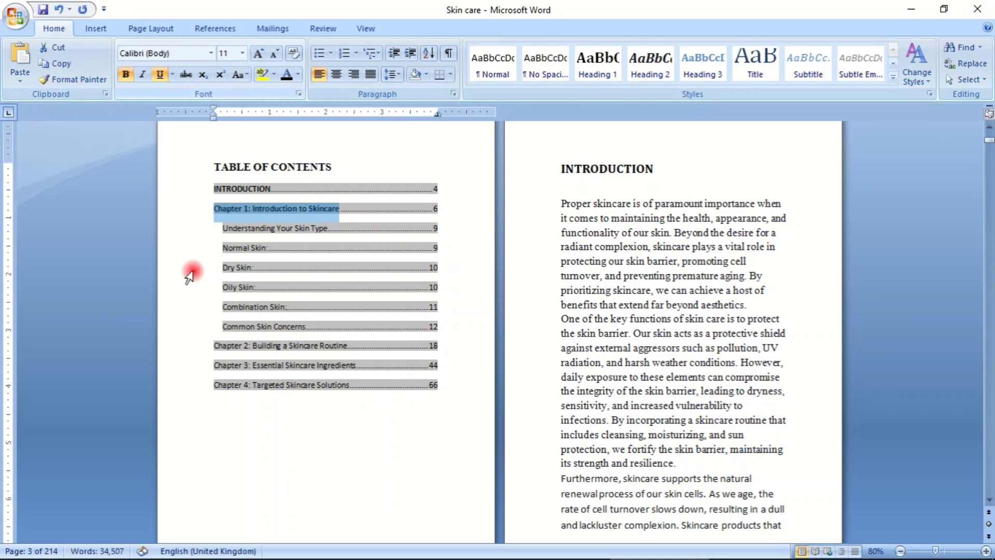
{"action": "left_click", "coordinate": [316, 524]}
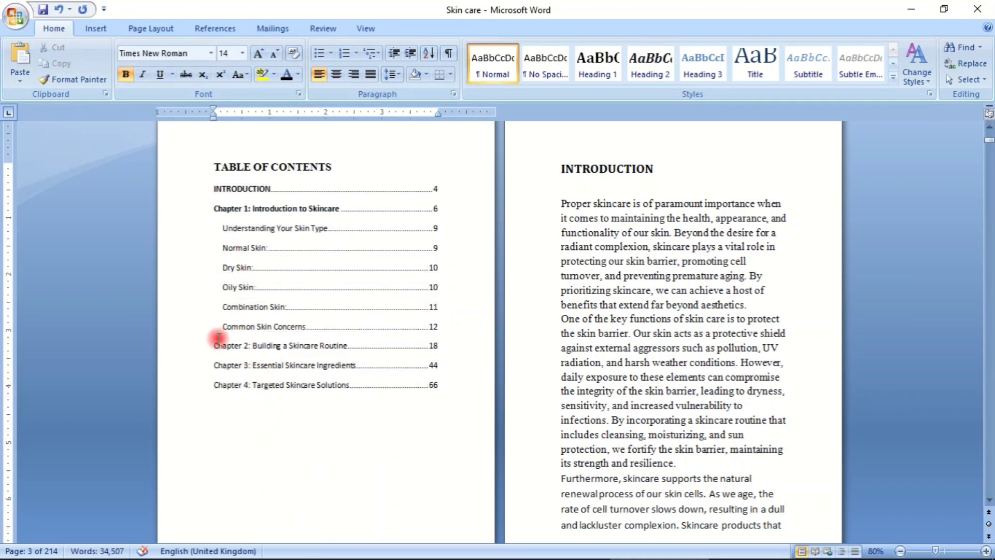
- Apply bold to the whole "Chapter 2: Building a Skincare Routine" line in the table of contents, including its page number
{"action": "mouse_move", "coordinate": [218, 339]}
{"action": "left_mouse_down"}
{"action": "mouse_move", "coordinate": [256, 333]}
{"action": "mouse_move", "coordinate": [309, 346]}
{"action": "left_mouse_up"}
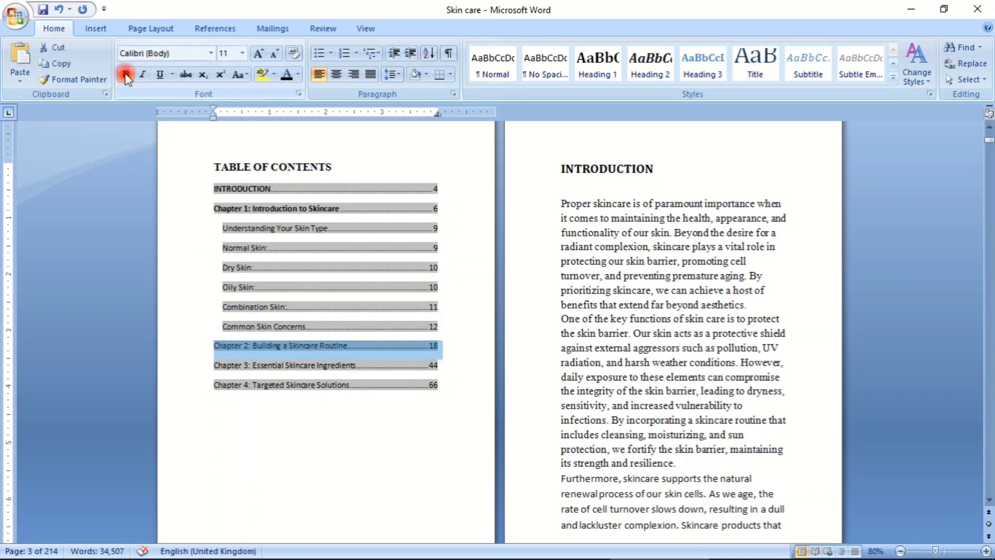
{"action": "left_click", "coordinate": [125, 74]}
{"action": "left_click", "coordinate": [246, 423]}
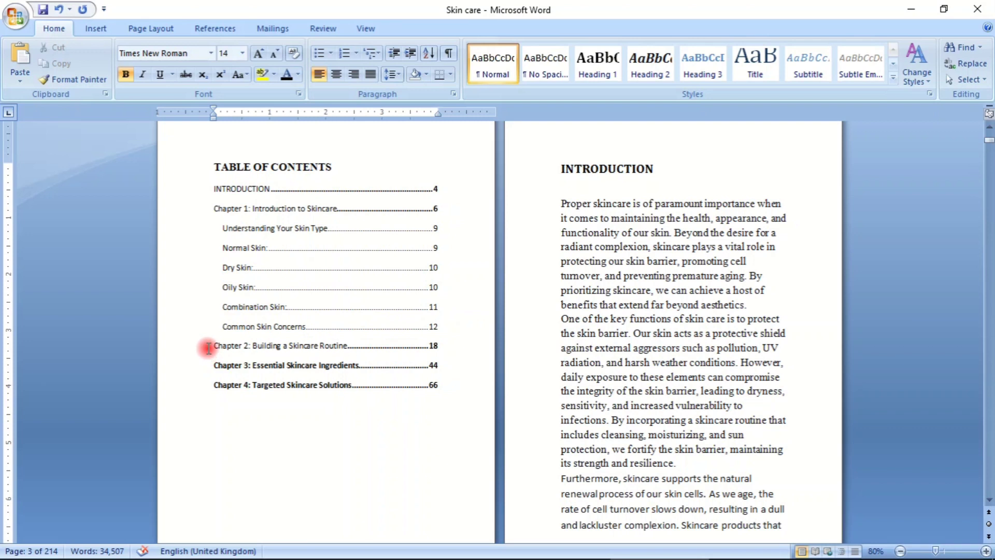
- Bold only the title text of the "Chapter 2: Building a Skincare Routine" entry in the table of contents
{"action": "left_click", "coordinate": [224, 335]}
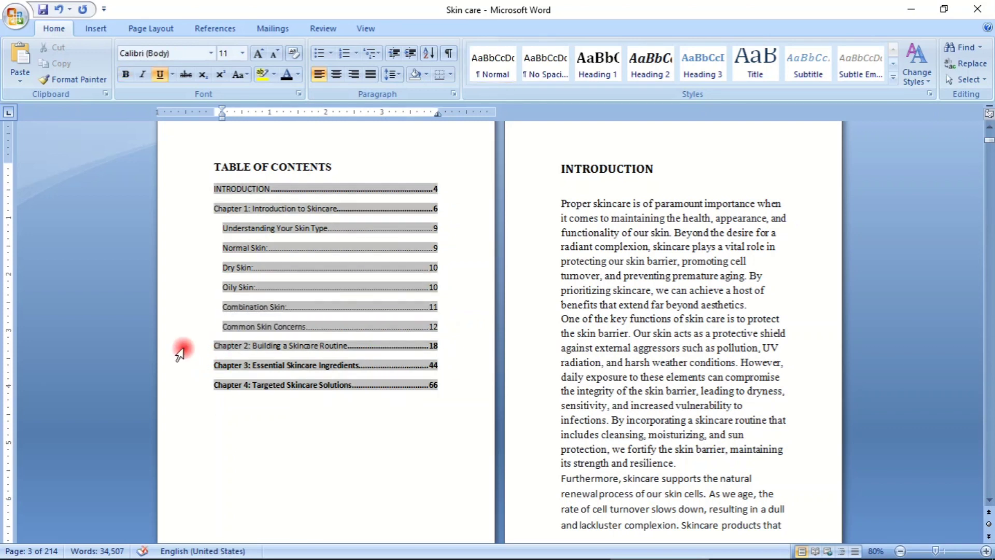
{"action": "left_click", "coordinate": [219, 346]}
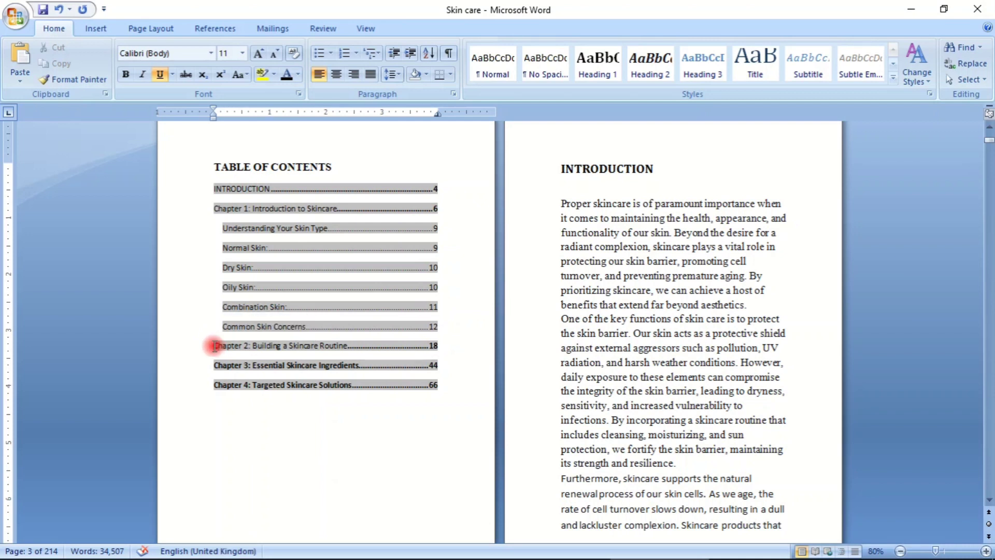
{"action": "left_click_drag", "start_coordinate": [220, 345], "coordinate": [344, 343]}
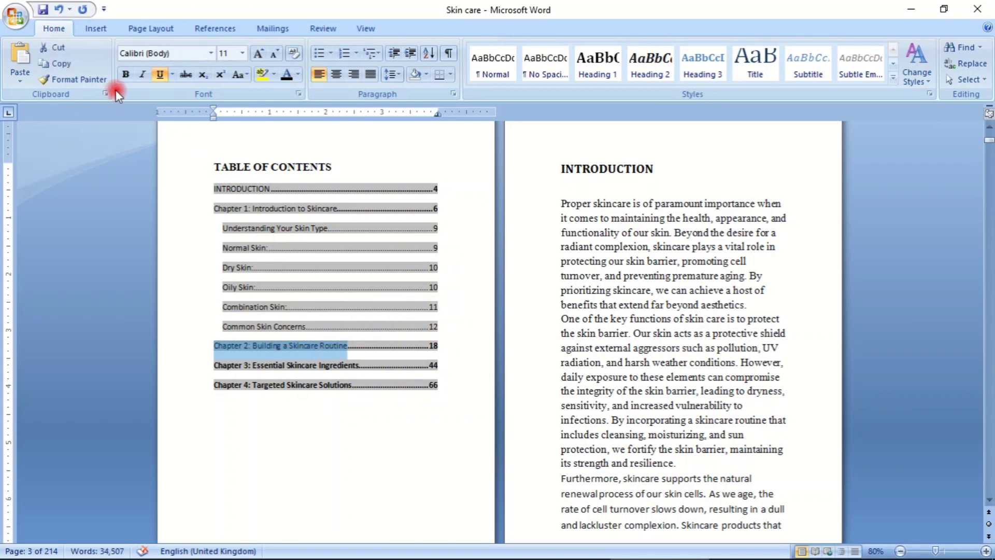
{"action": "left_click", "coordinate": [121, 77]}
{"action": "left_click", "coordinate": [262, 429]}
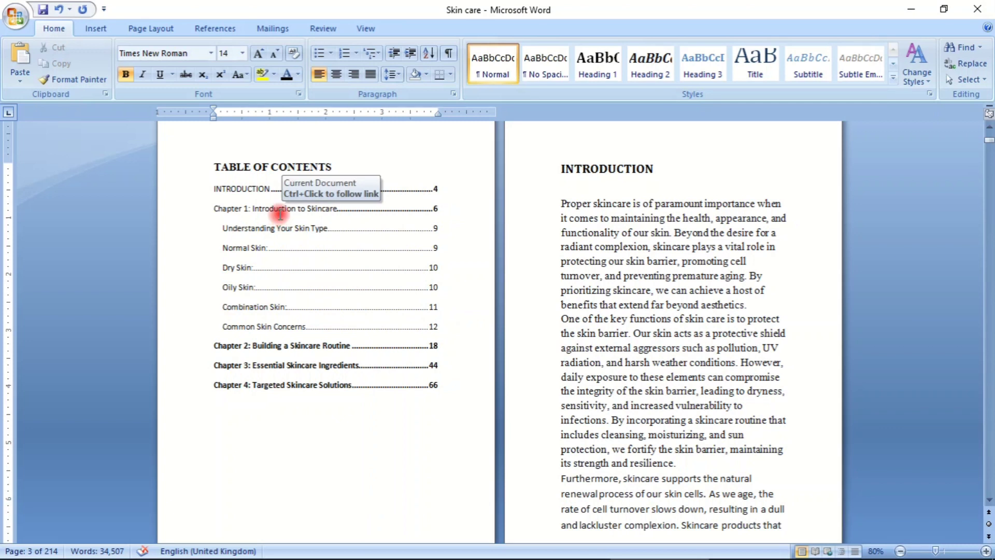
- Test the "Chapter 1: Introduction to Skincare" link in the table of contents and return to the contents page
{"action": "left_click", "coordinate": [279, 213], "text": "ctrl"}
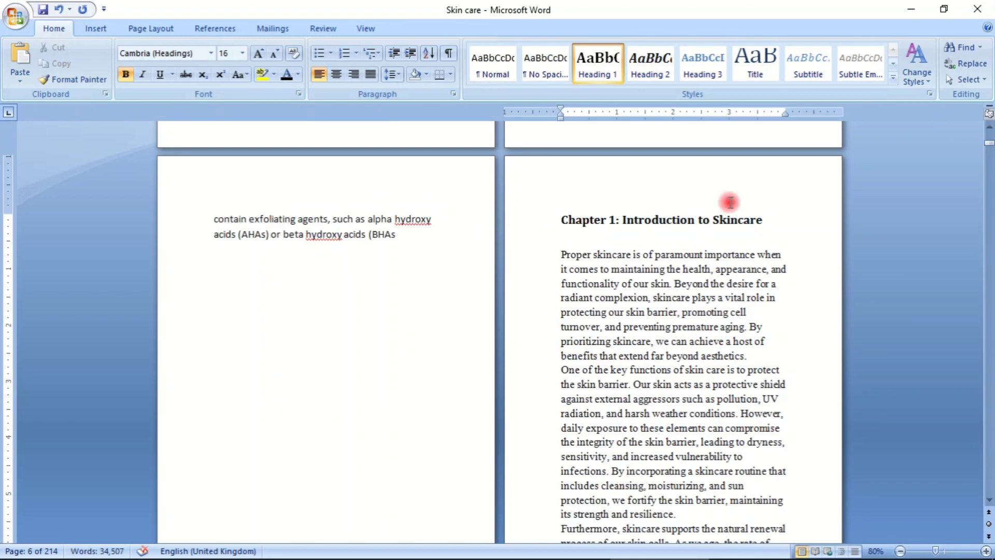
{"action": "scroll", "coordinate": [989, 151], "scroll_direction": "down", "scroll_amount": 9}
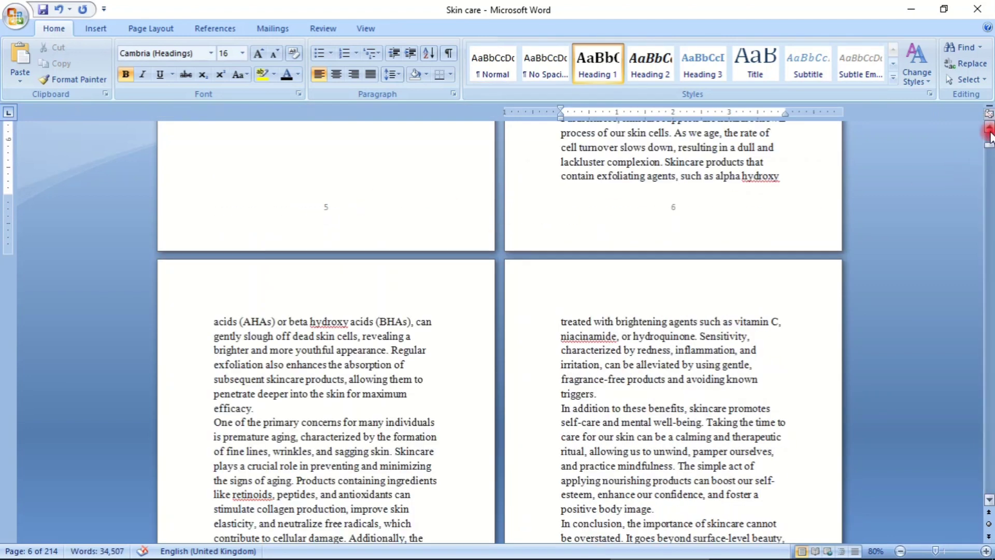
{"action": "scroll", "coordinate": [989, 136], "scroll_direction": "up", "scroll_amount": 15}
{"action": "left_click", "coordinate": [561, 173]}
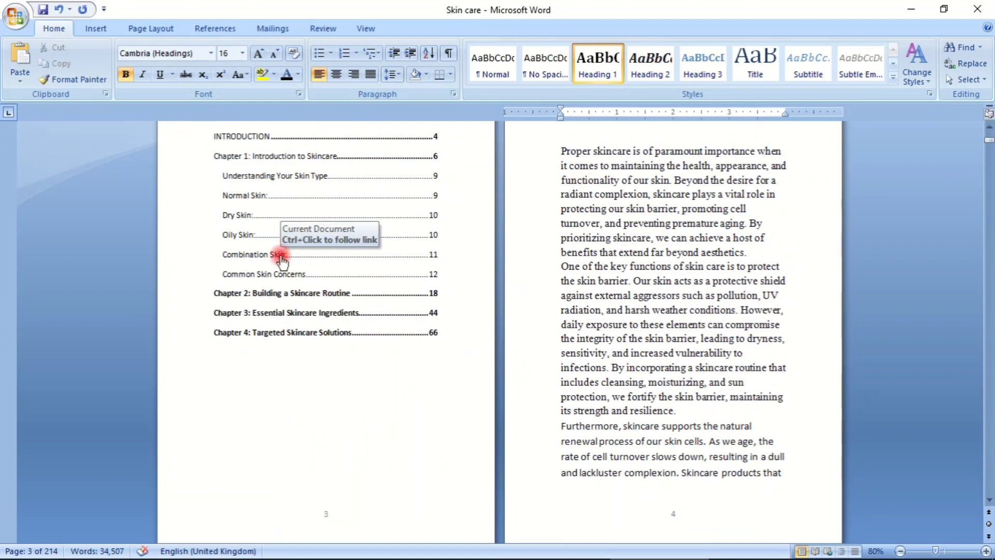
- Follow the "Combination Skin:" link in the table of contents and look over the section it leads to
{"action": "left_click", "coordinate": [282, 257], "text": "ctrl"}
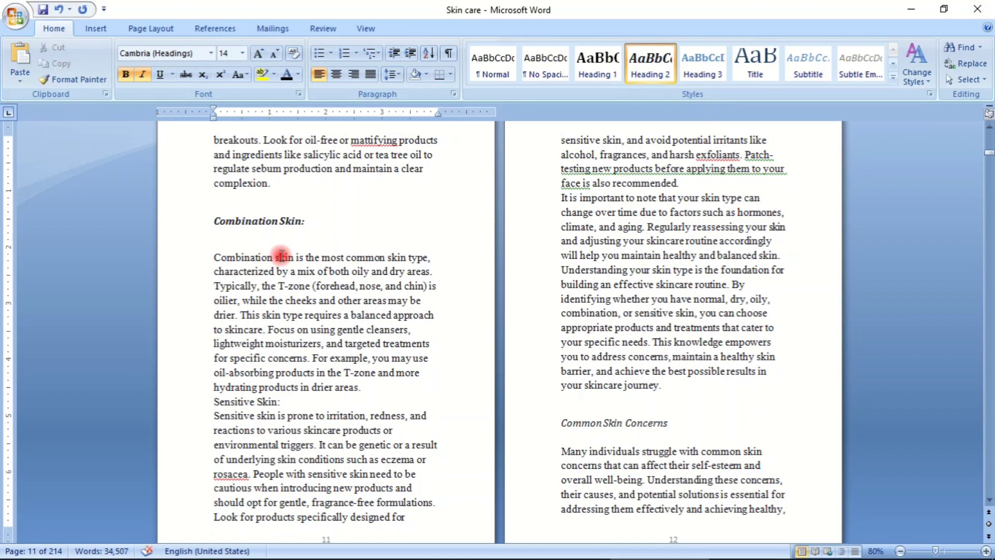
{"action": "scroll", "coordinate": [795, 178], "scroll_direction": "down", "scroll_amount": 3}
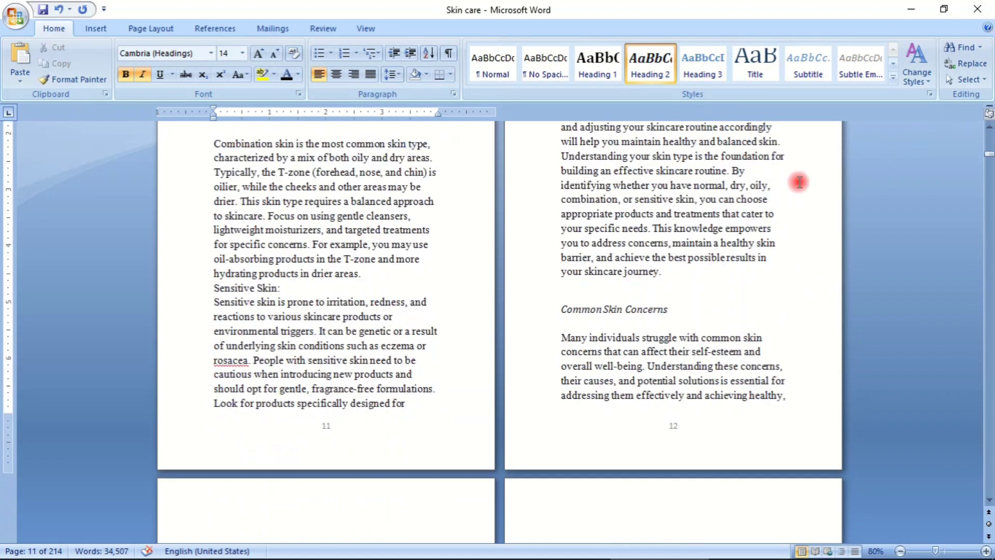
{"action": "scroll", "coordinate": [622, 282], "scroll_direction": "down", "scroll_amount": 7}
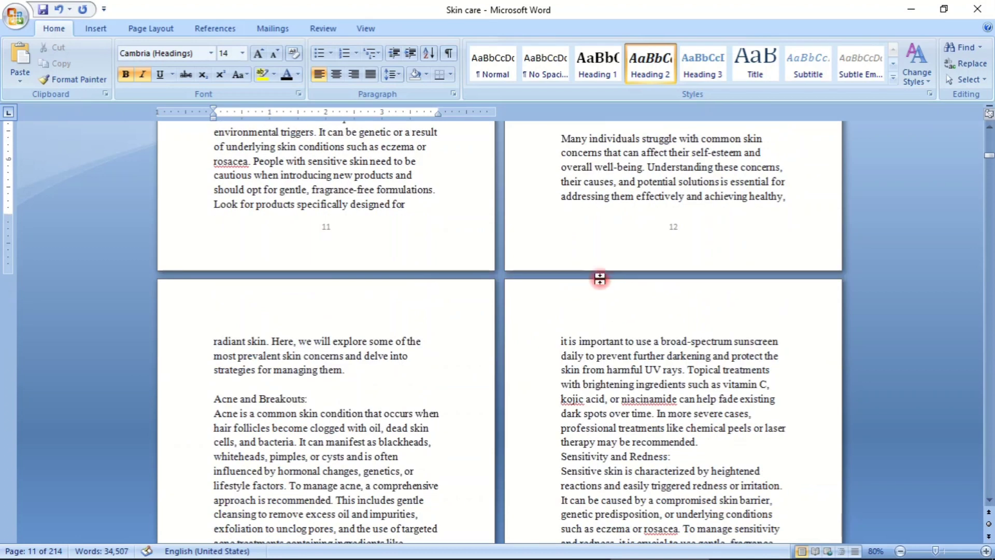
{"action": "scroll", "coordinate": [591, 243], "scroll_direction": "up", "scroll_amount": 12}
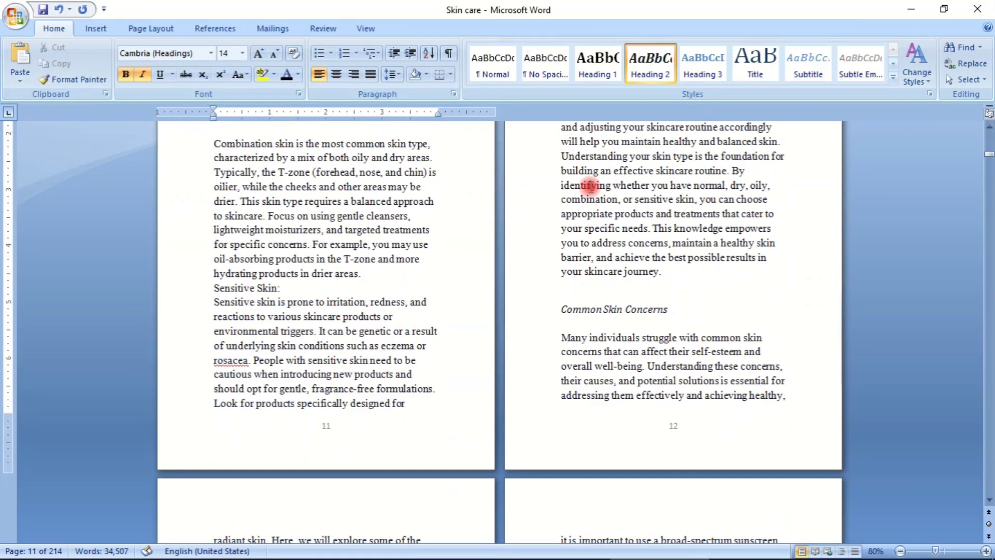
{"action": "scroll", "coordinate": [585, 186], "scroll_direction": "down", "scroll_amount": 2}
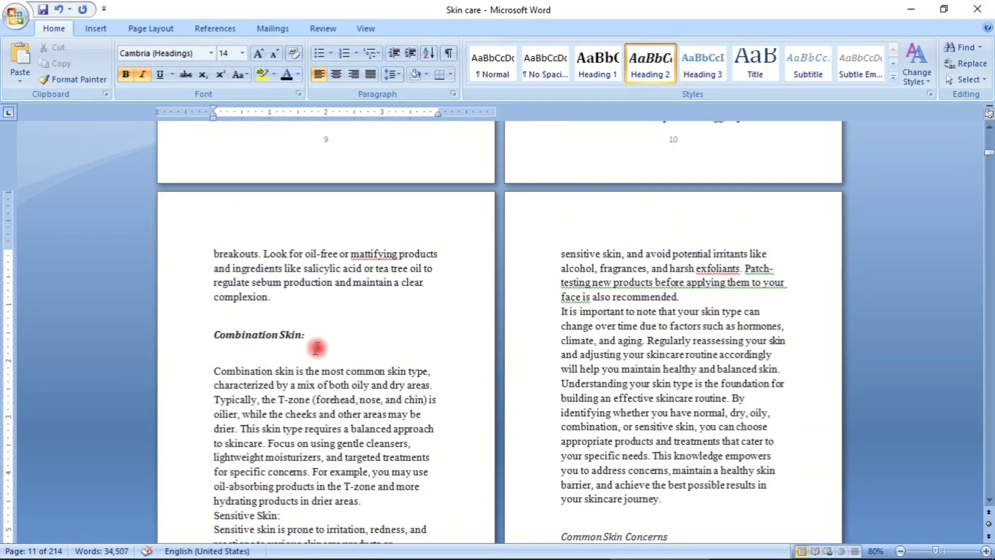
{"action": "scroll", "coordinate": [458, 318], "scroll_direction": "up", "scroll_amount": 4}
{"action": "scroll", "coordinate": [458, 316], "scroll_direction": "down", "scroll_amount": 12}
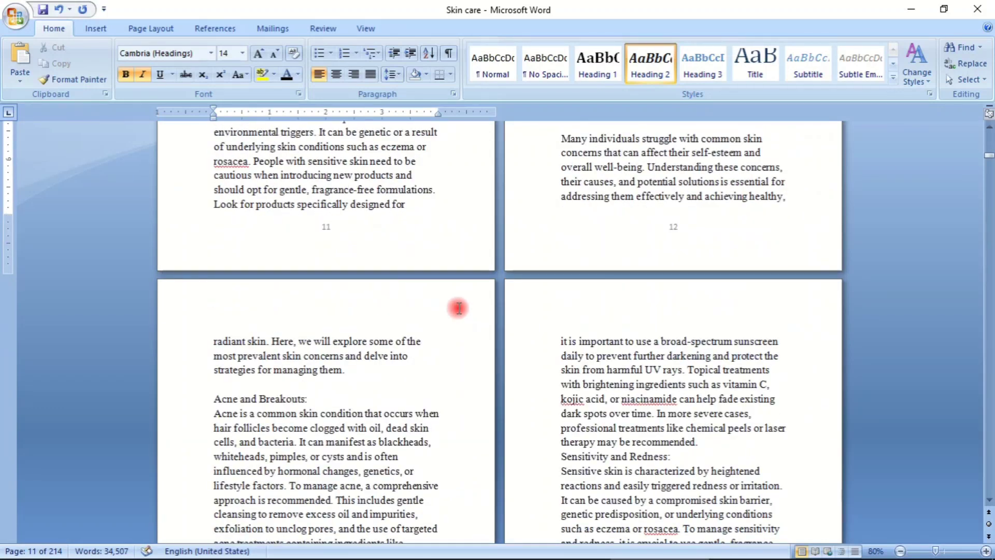
- Insert a blank line between the "Exfoliate:" subheading in Chapter 2 and the paragraph below it
{"action": "scroll", "coordinate": [482, 266], "scroll_direction": "down", "scroll_amount": 5}
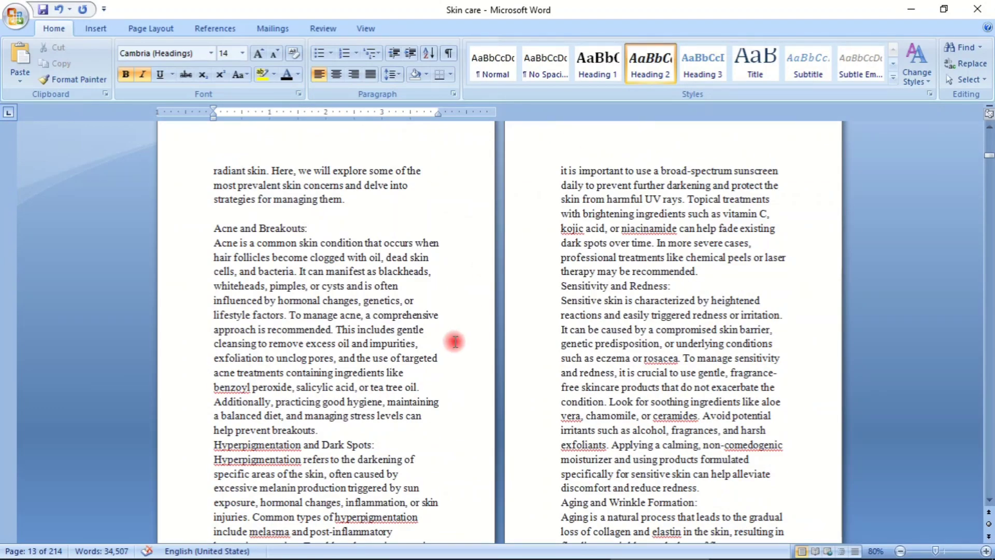
{"action": "scroll", "coordinate": [456, 337], "scroll_direction": "down", "scroll_amount": 4}
{"action": "scroll", "coordinate": [454, 342], "scroll_direction": "down", "scroll_amount": 20}
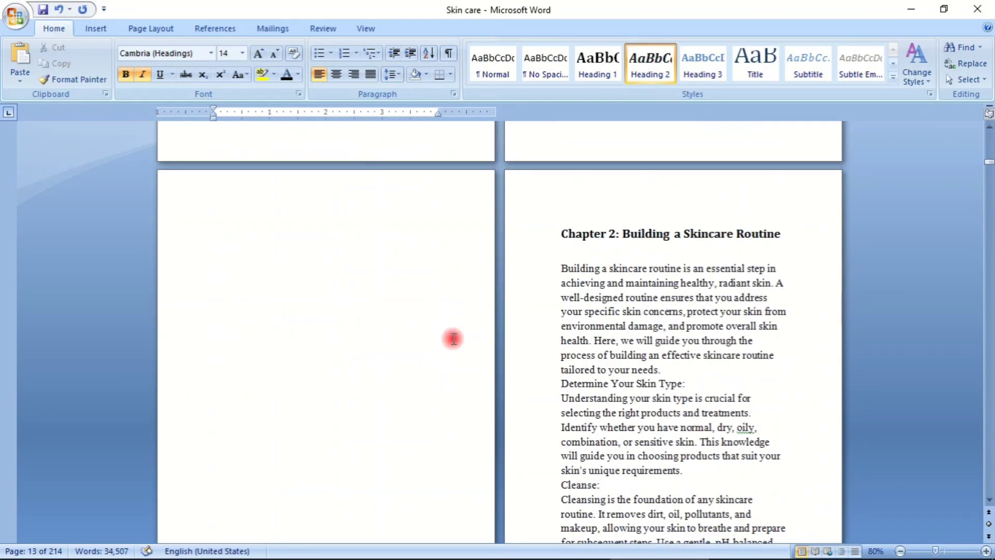
{"action": "scroll", "coordinate": [453, 339], "scroll_direction": "down", "scroll_amount": 9}
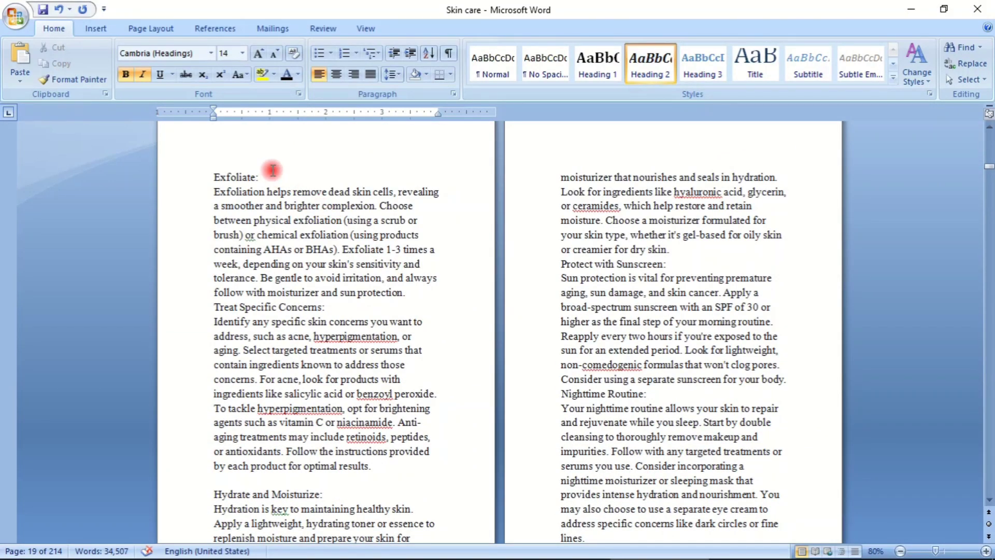
{"action": "left_click", "coordinate": [271, 191]}
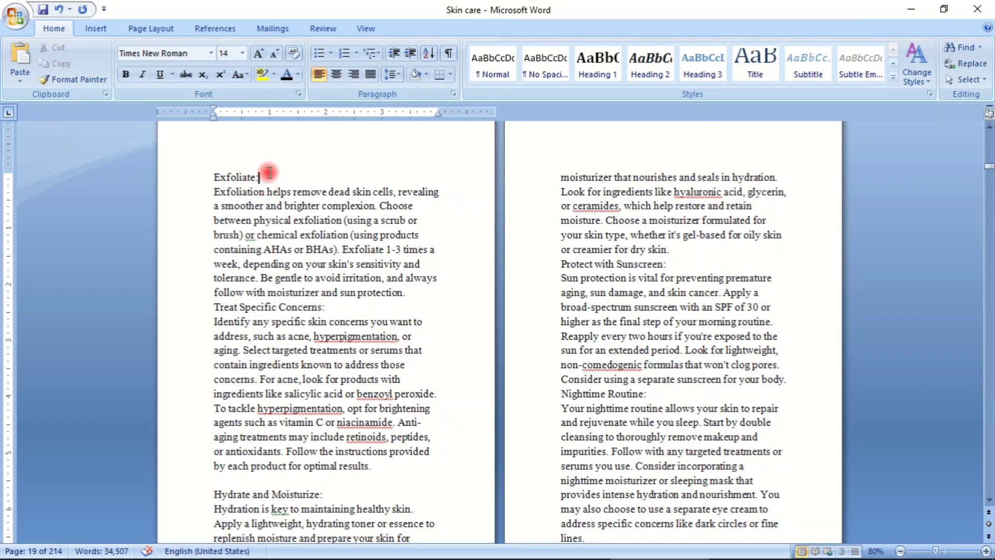
{"action": "key", "text": "Return"}
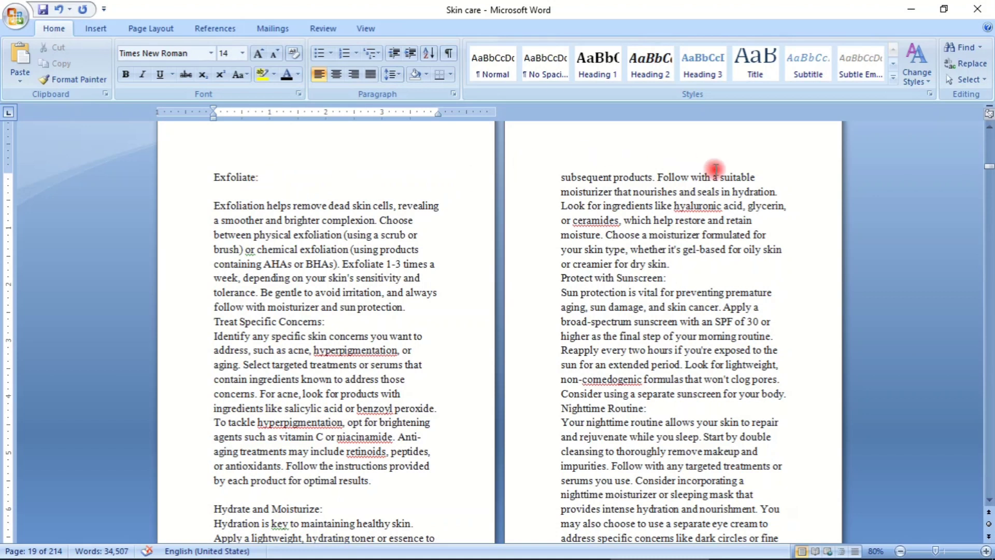
- Review the manuscript from the title page through the table of contents and introduction to the "Combination Skin:" section, checking headings and spacing
{"action": "left_click_drag", "start_coordinate": [989, 166], "coordinate": [989, 134]}
{"action": "scroll", "coordinate": [523, 274], "scroll_direction": "down", "scroll_amount": 7}
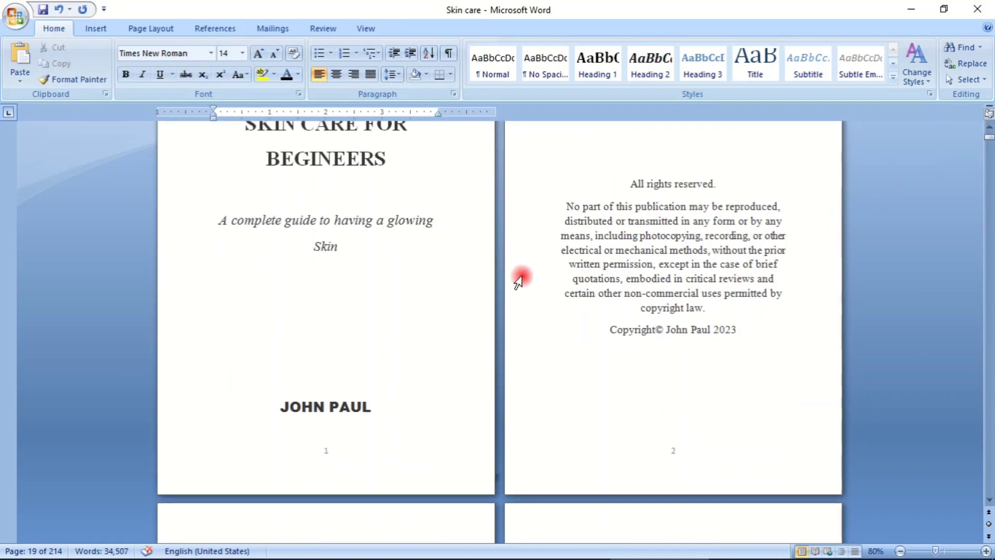
{"action": "scroll", "coordinate": [512, 272], "scroll_direction": "down", "scroll_amount": 2}
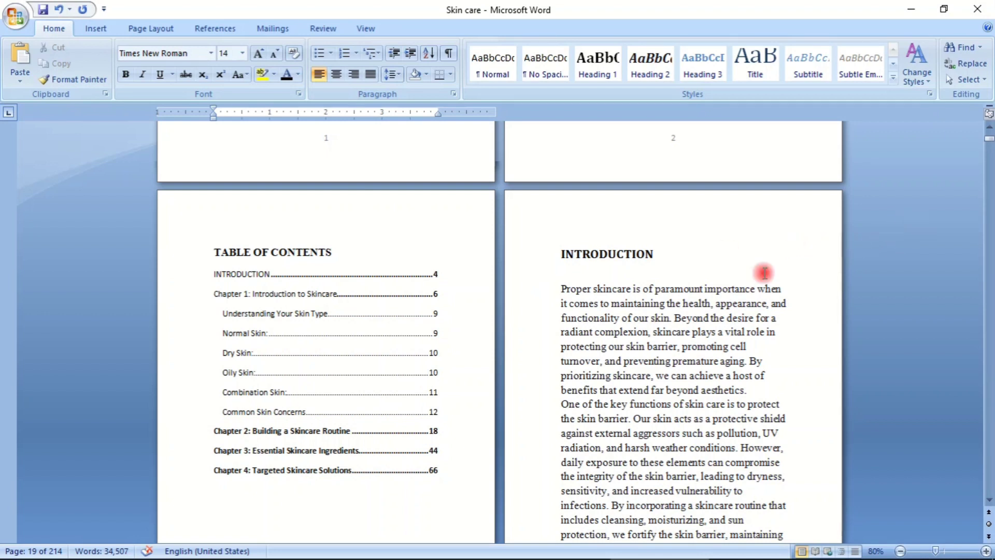
{"action": "scroll", "coordinate": [700, 280], "scroll_direction": "down", "scroll_amount": 7}
{"action": "scroll", "coordinate": [737, 281], "scroll_direction": "down", "scroll_amount": 15}
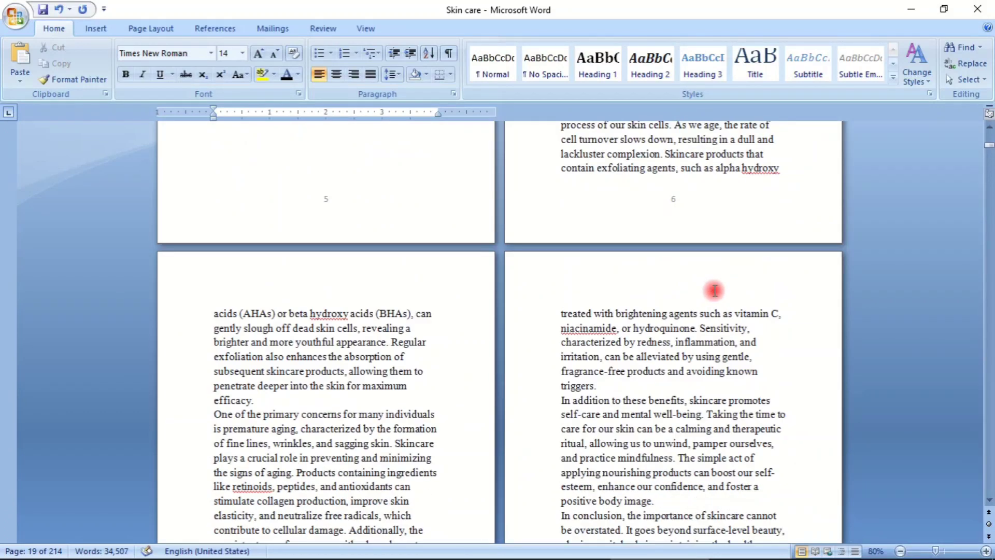
{"action": "scroll", "coordinate": [725, 300], "scroll_direction": "down", "scroll_amount": 12}
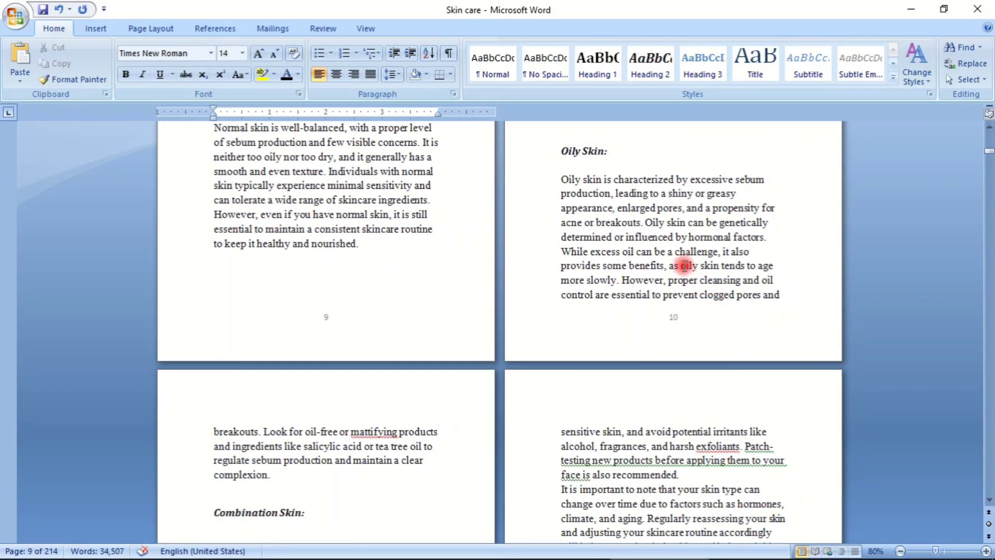
{"action": "scroll", "coordinate": [679, 262], "scroll_direction": "down", "scroll_amount": 3}
{"action": "scroll", "coordinate": [679, 261], "scroll_direction": "down", "scroll_amount": 2}
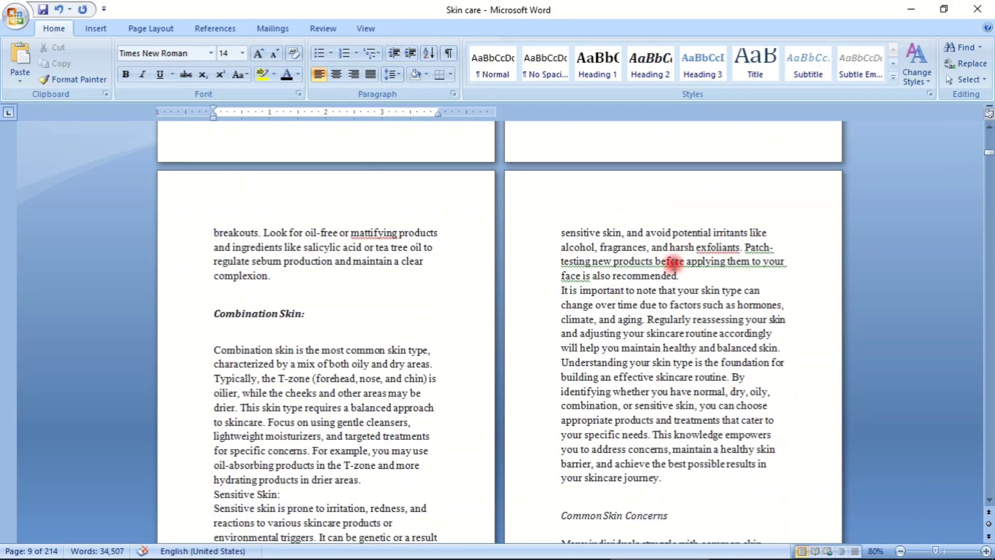